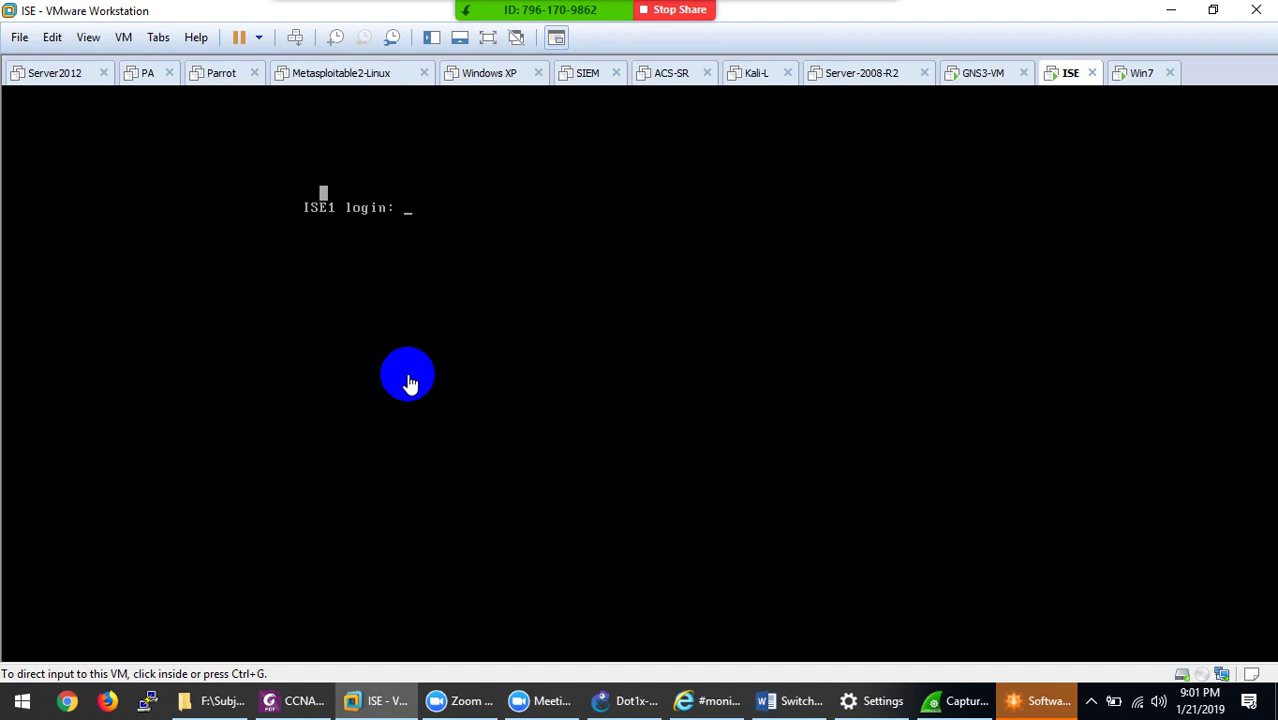
Check that the ISE VM's network adapter is set to Custom VMnet1, without changes
{"action": "key", "text": "ctrl+d"}
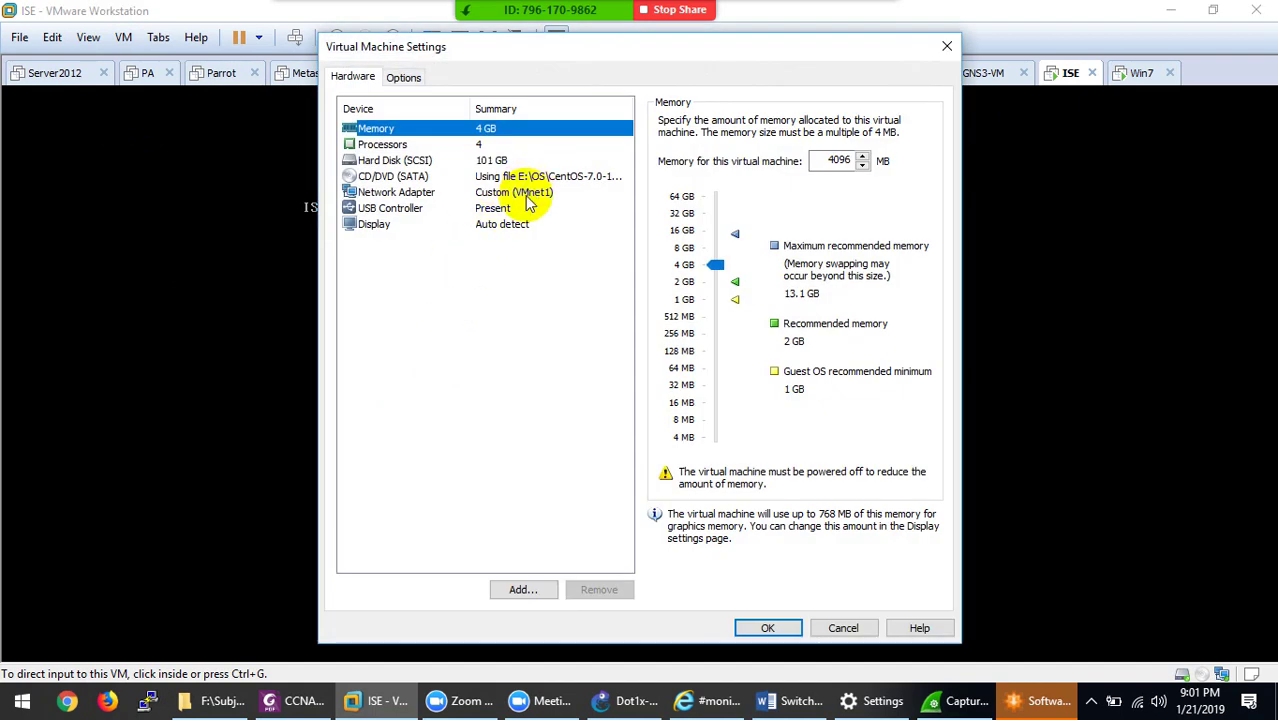
{"action": "left_click", "coordinate": [560, 192]}
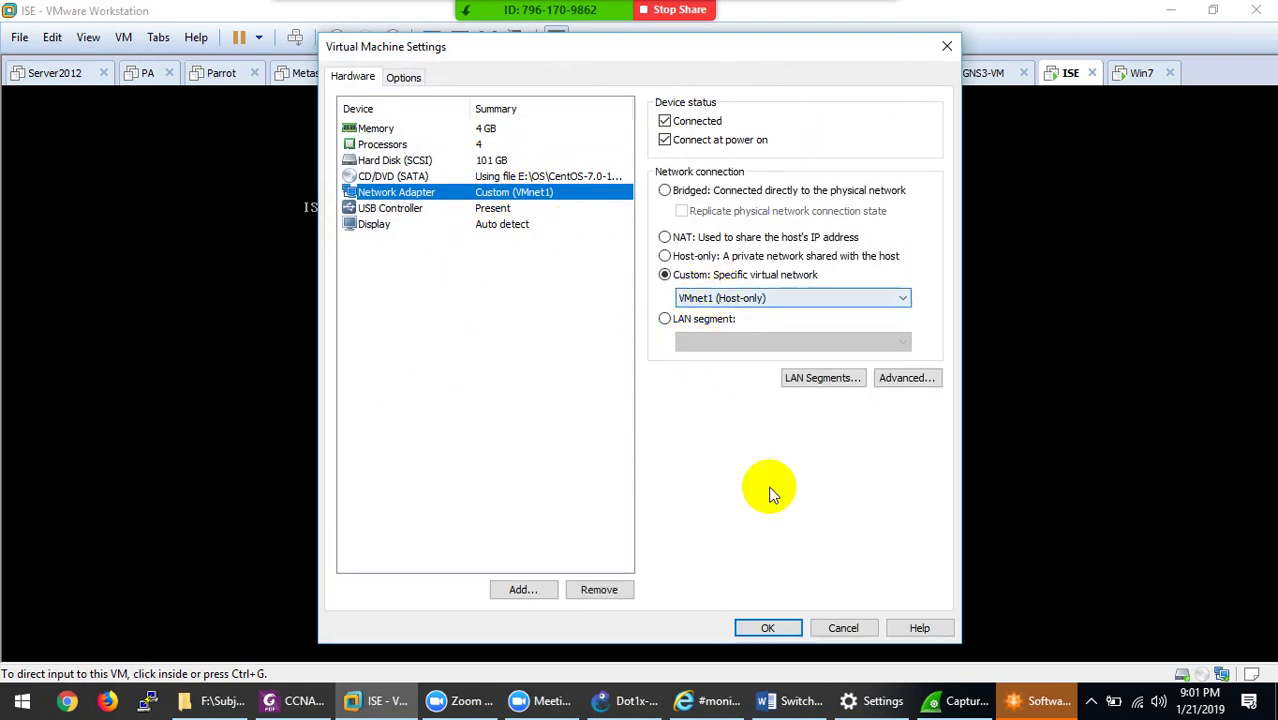
{"action": "left_click", "coordinate": [832, 624]}
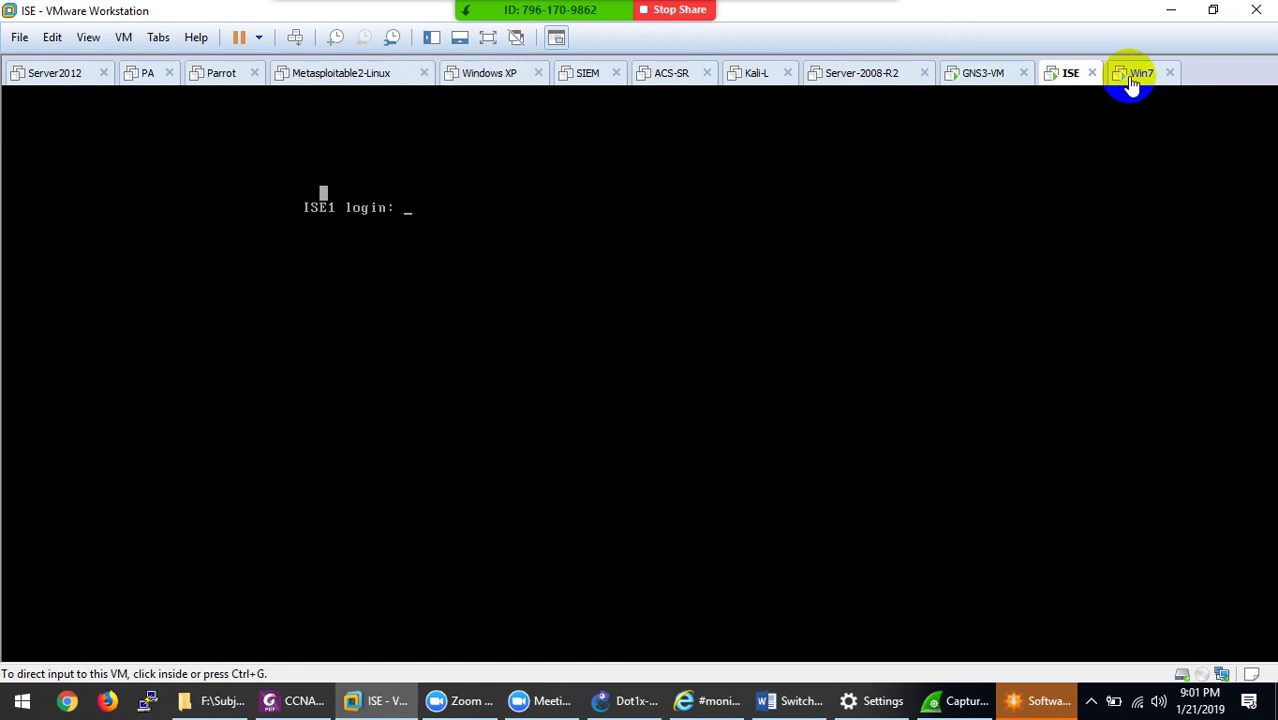
Confirm the Win7 VM's network adapter is also Custom VMnet1, then bring up GNS3
{"action": "left_click", "coordinate": [1138, 80]}
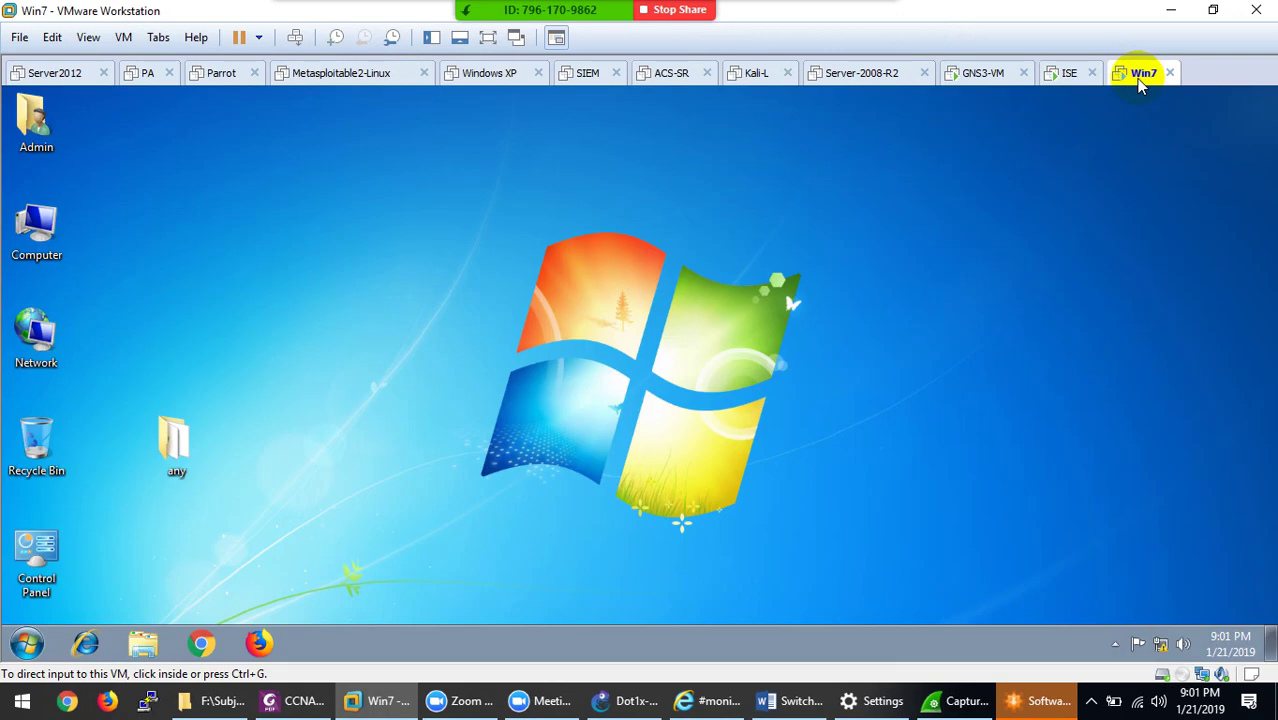
{"action": "left_click", "coordinate": [124, 37]}
{"action": "left_click", "coordinate": [148, 276]}
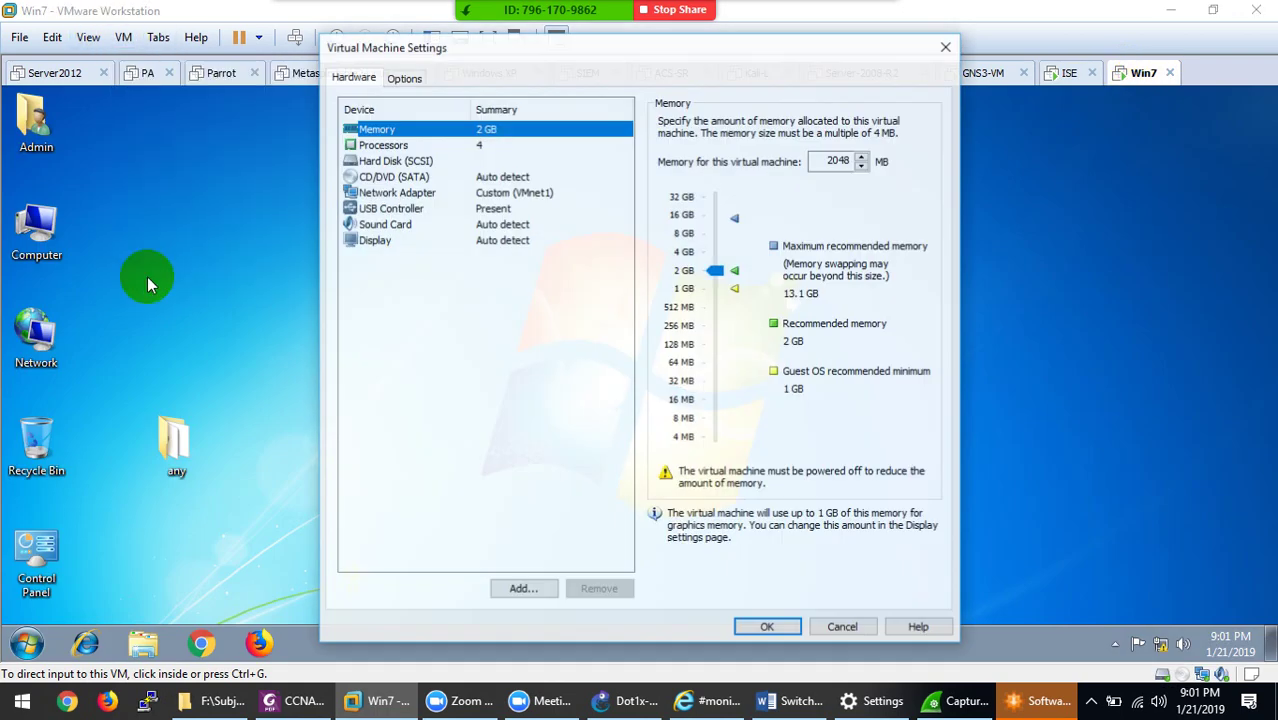
{"action": "left_click", "coordinate": [512, 196]}
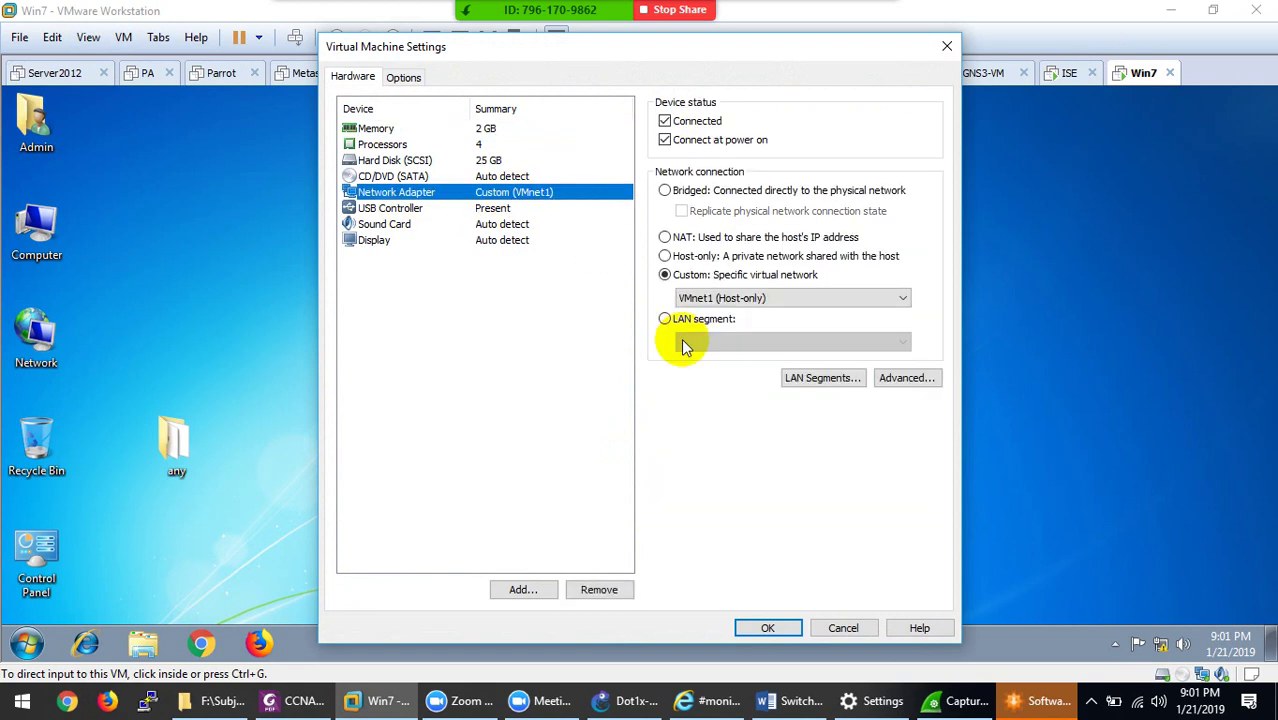
{"action": "left_click", "coordinate": [838, 628]}
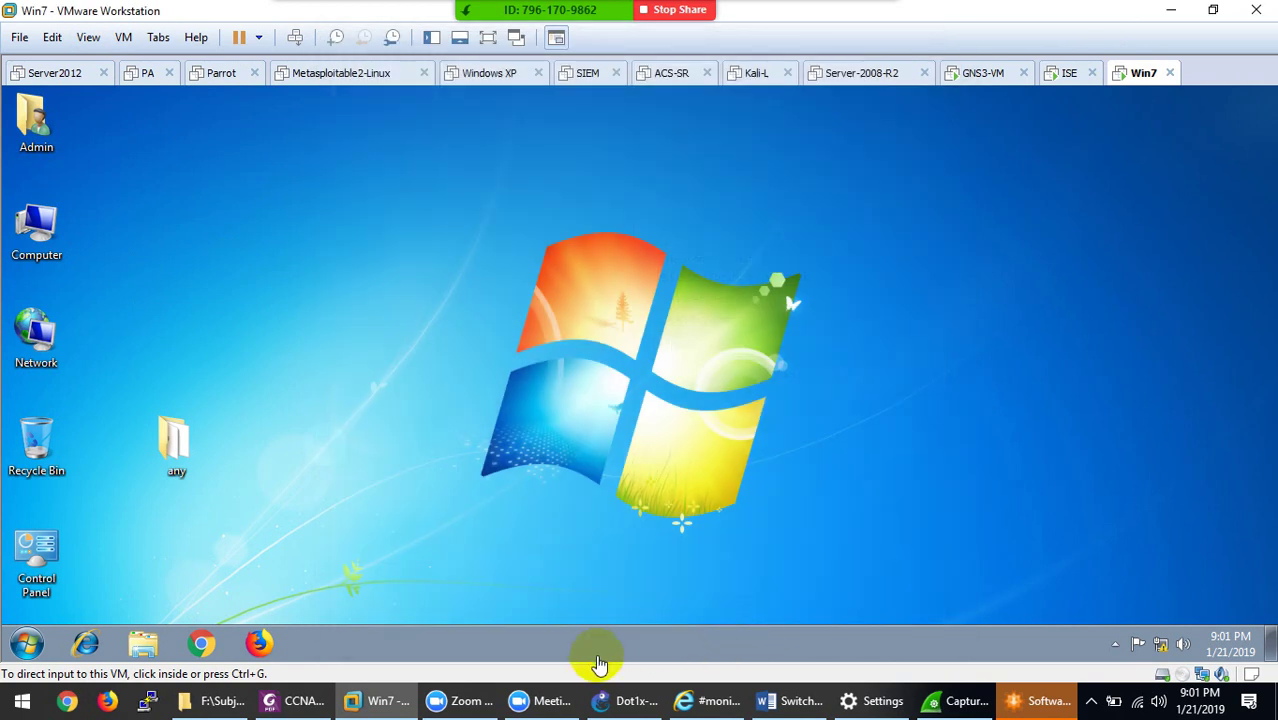
{"action": "left_click", "coordinate": [630, 700]}
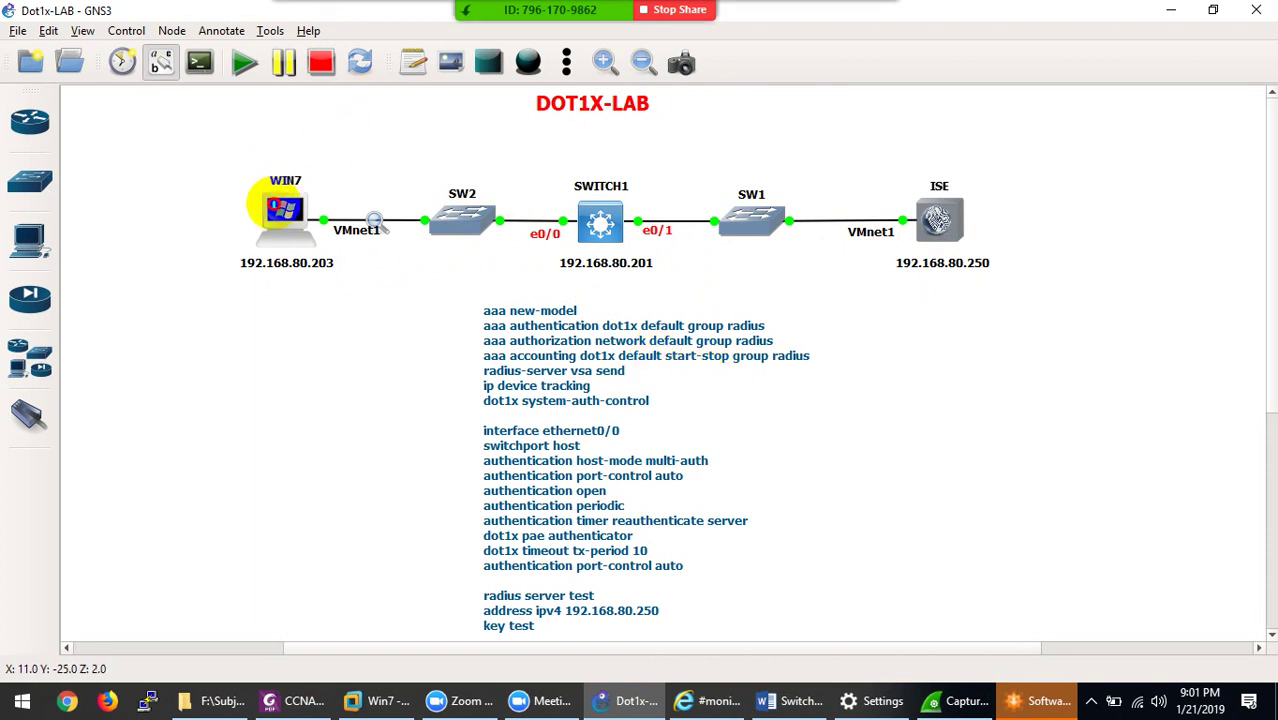
Remove the Ethernet, Loopback1 and VMnet2 interfaces from the WIN7 cloud node
{"action": "mouse_move", "coordinate": [274, 206]}
{"action": "left_mouse_down"}
{"action": "mouse_move", "coordinate": [579, 318]}
{"action": "mouse_move", "coordinate": [899, 251]}
{"action": "left_mouse_up"}
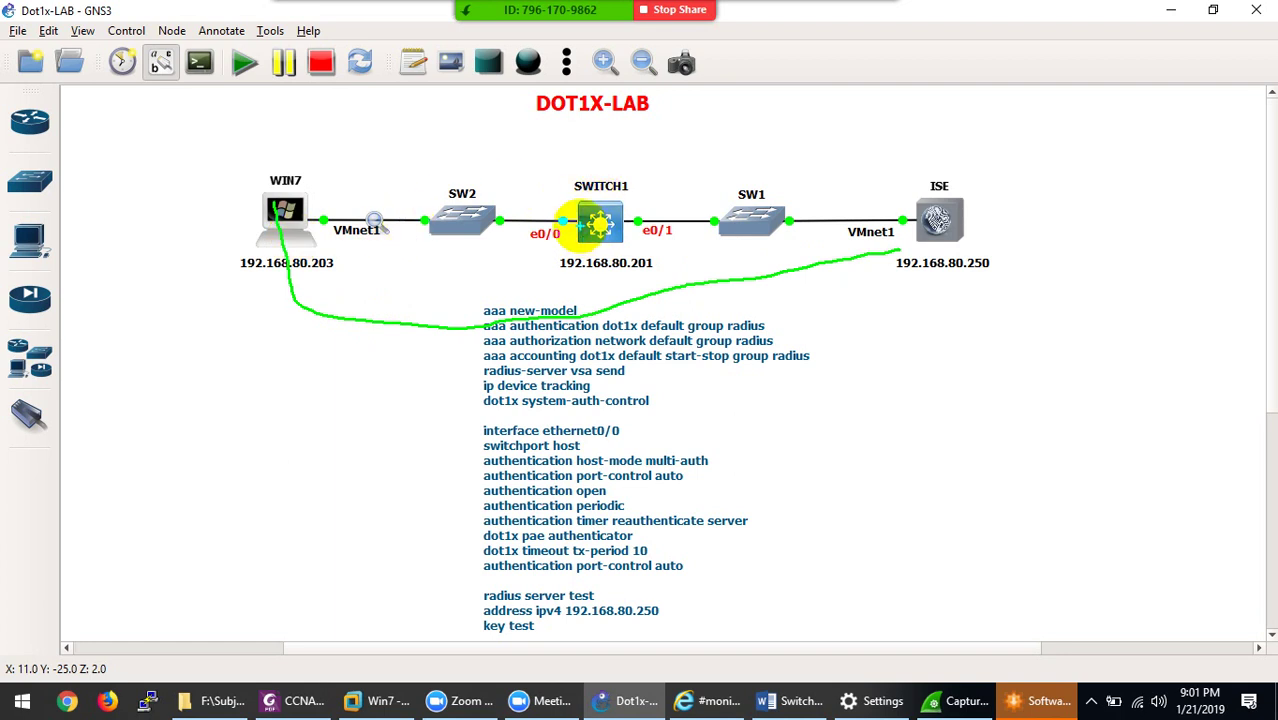
{"action": "key", "text": "Escape"}
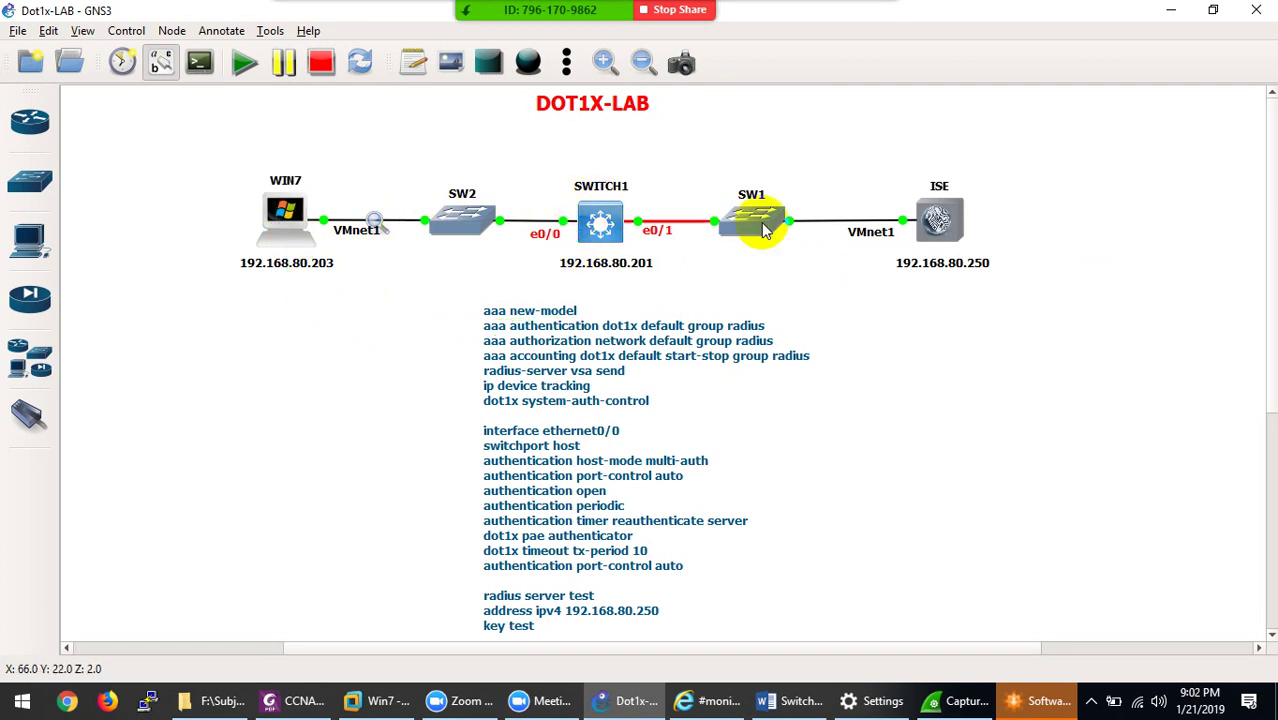
{"action": "right_click", "coordinate": [279, 229]}
{"action": "left_click", "coordinate": [305, 229]}
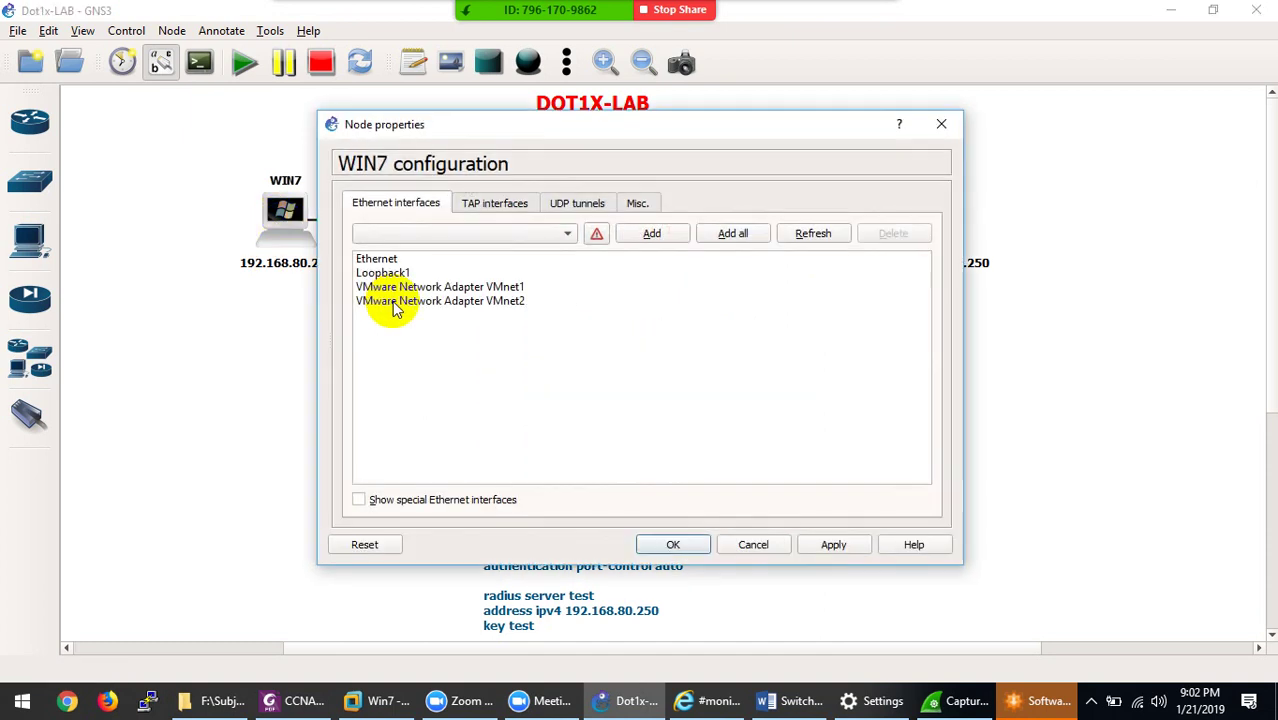
{"action": "left_click", "coordinate": [420, 258]}
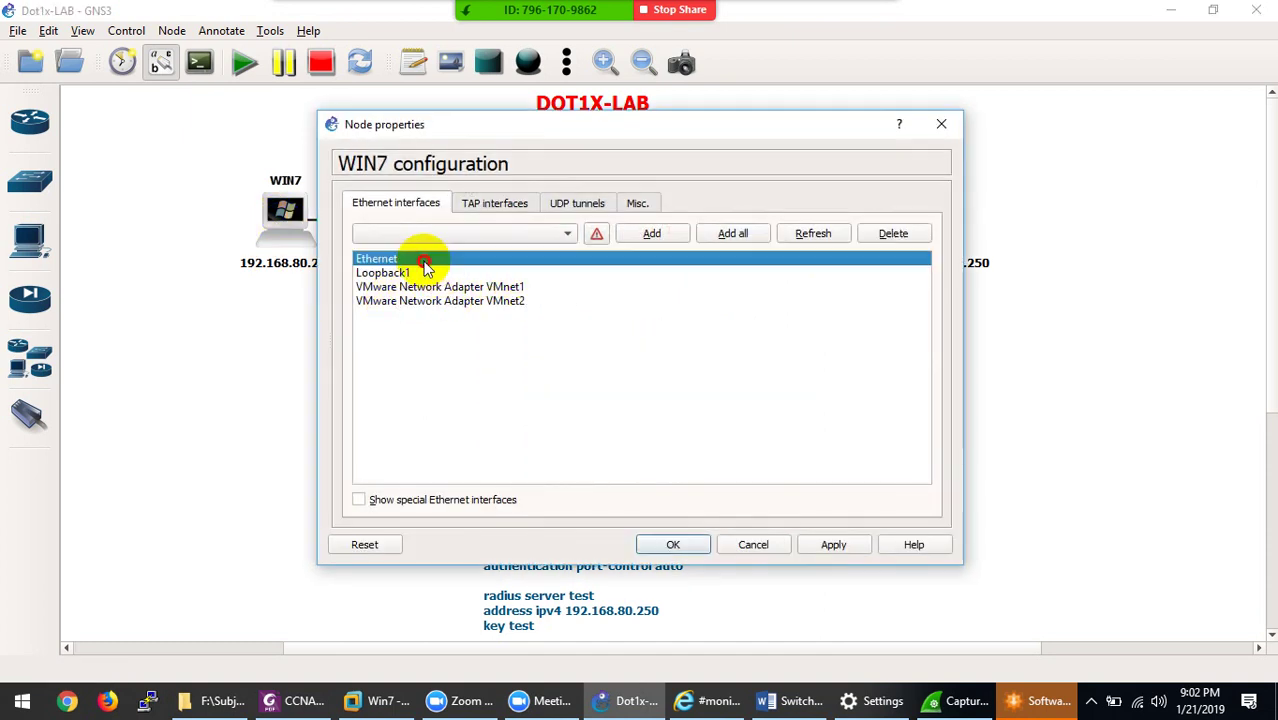
{"action": "left_click", "coordinate": [891, 236]}
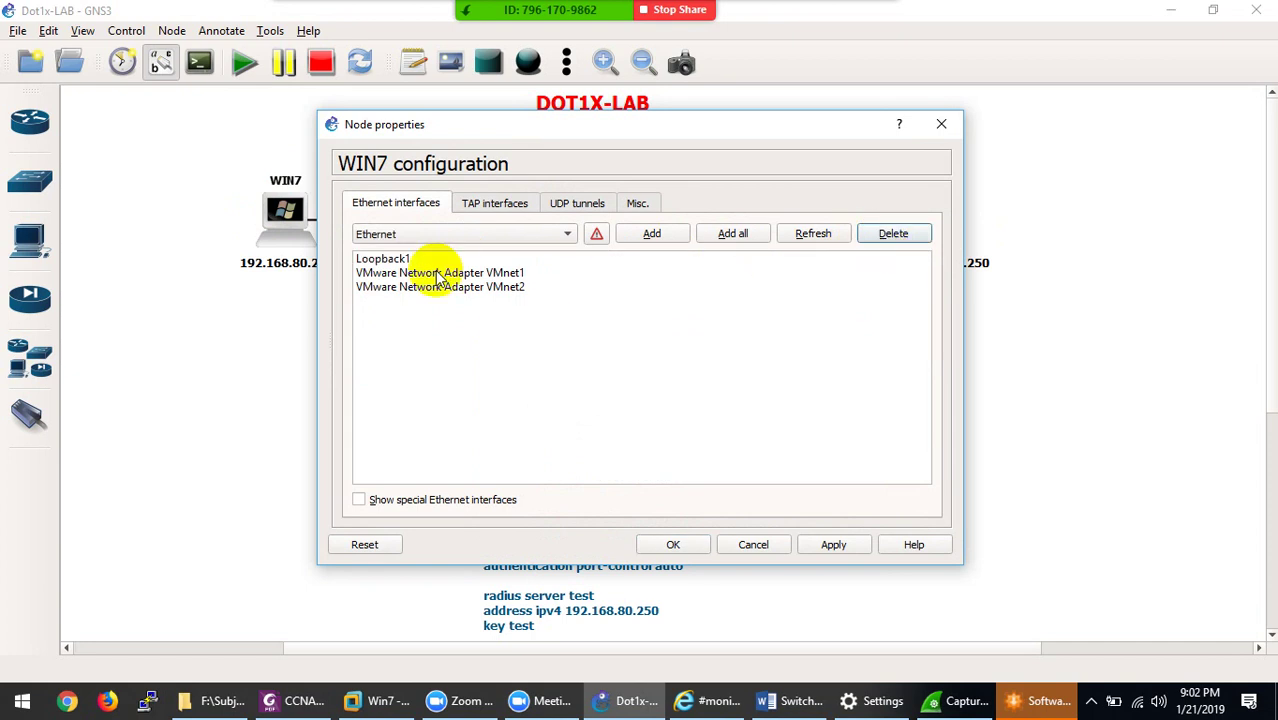
{"action": "left_click", "coordinate": [400, 259]}
{"action": "left_click", "coordinate": [893, 234]}
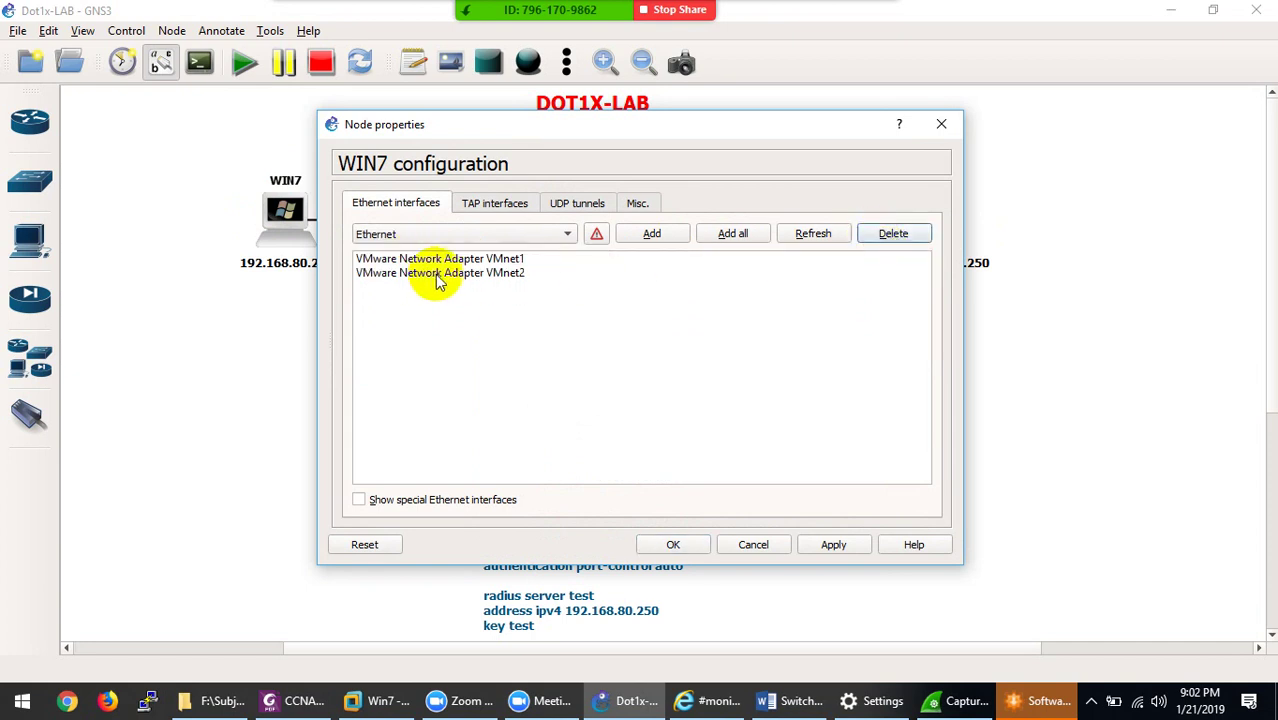
{"action": "left_click", "coordinate": [444, 274]}
{"action": "left_click", "coordinate": [895, 238]}
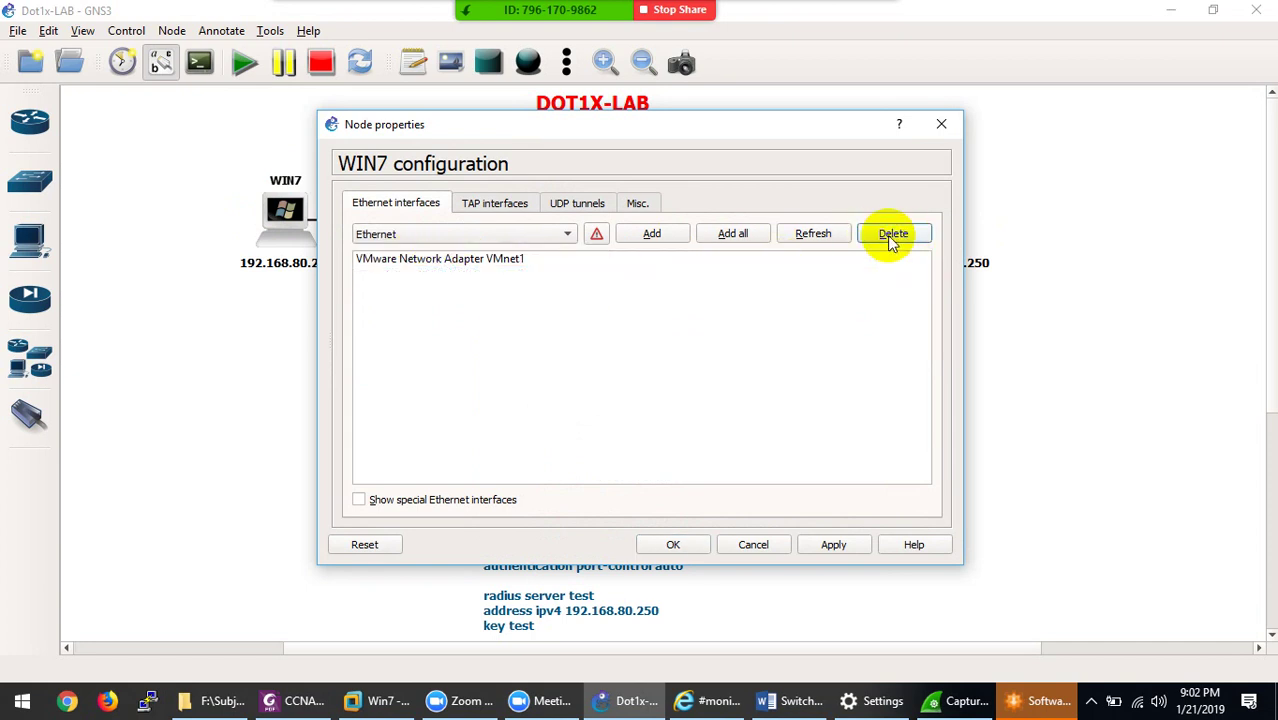
{"action": "left_click", "coordinate": [753, 546]}
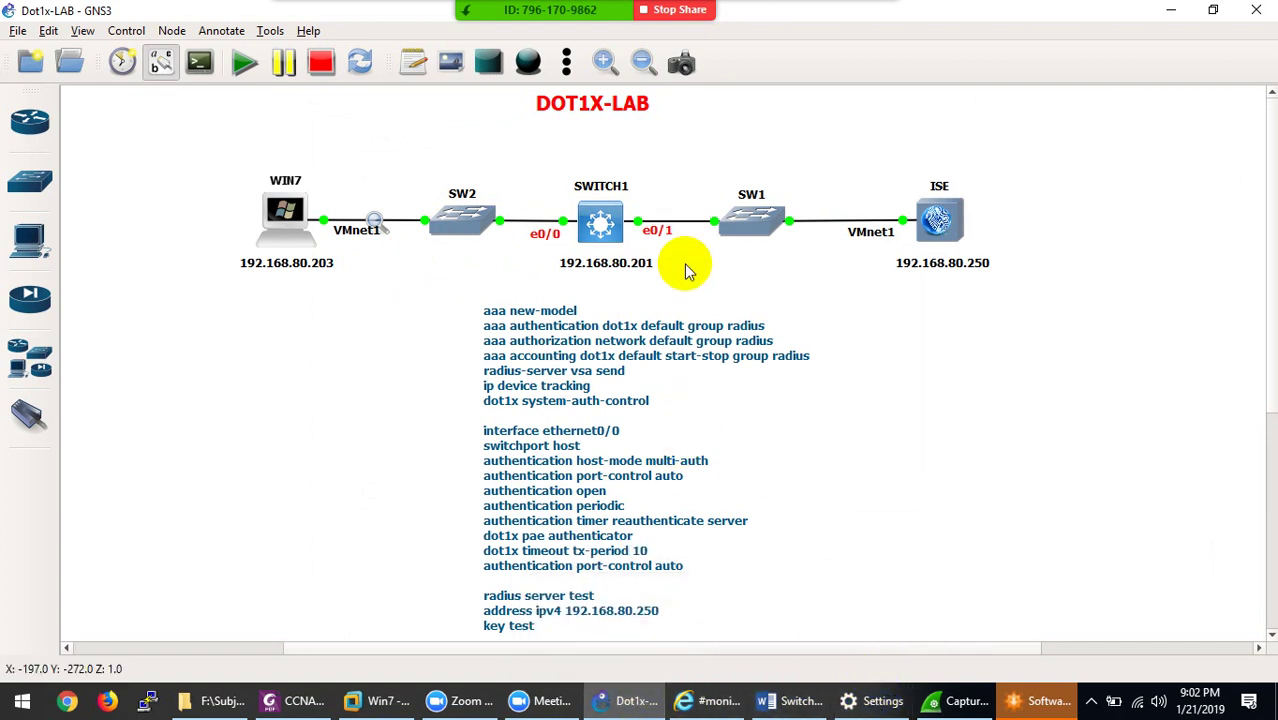
Open the SWITCH1 console session, then return to the Win7 virtual machine
{"action": "right_click", "coordinate": [618, 222]}
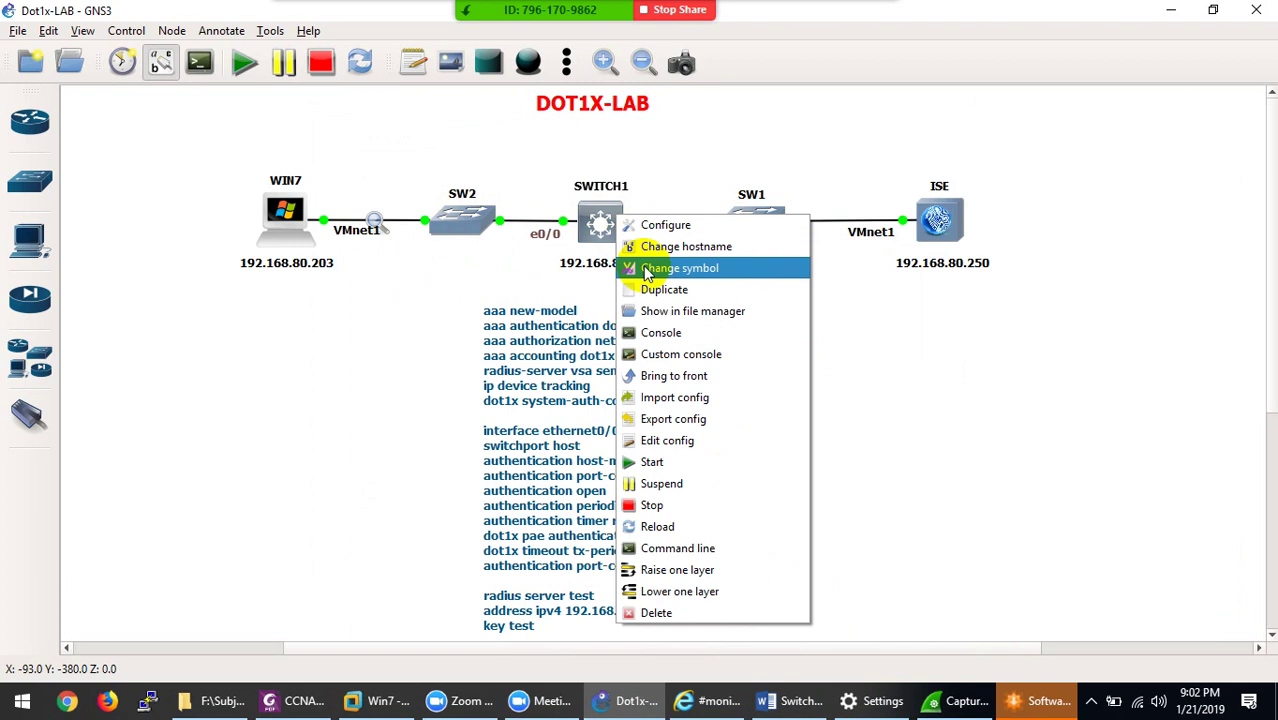
{"action": "left_click", "coordinate": [655, 338]}
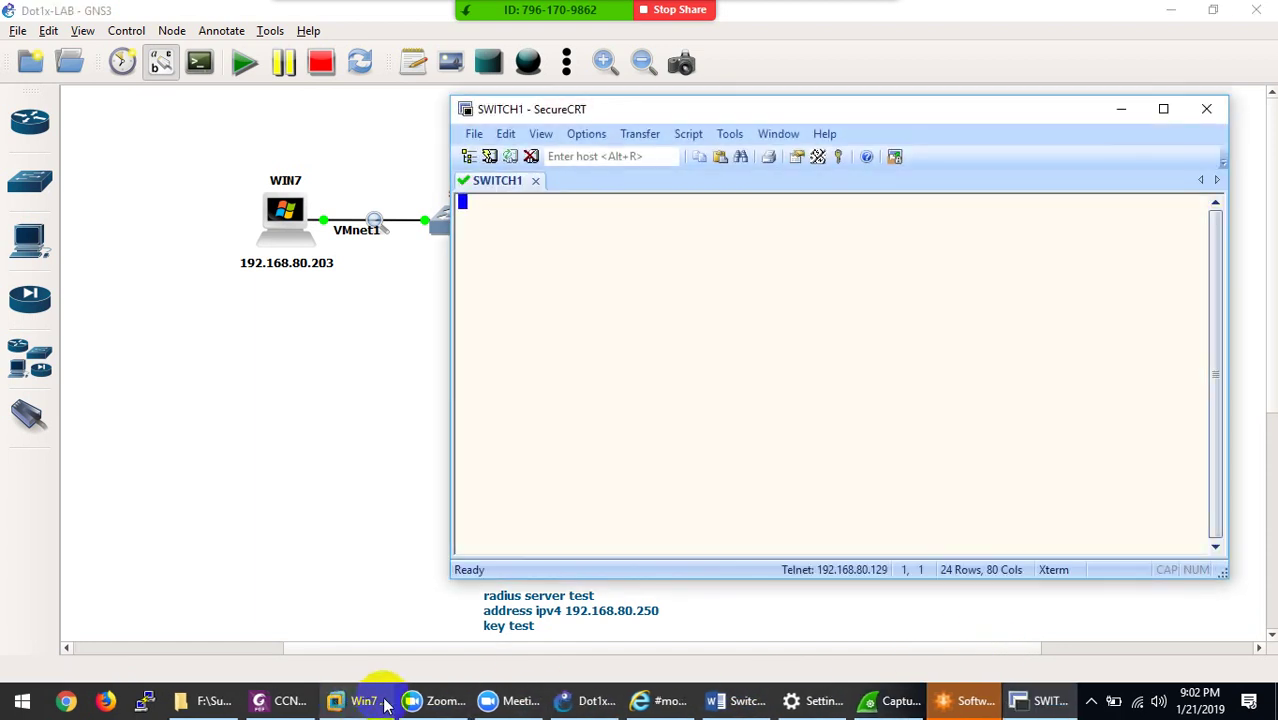
{"action": "left_click", "coordinate": [385, 705]}
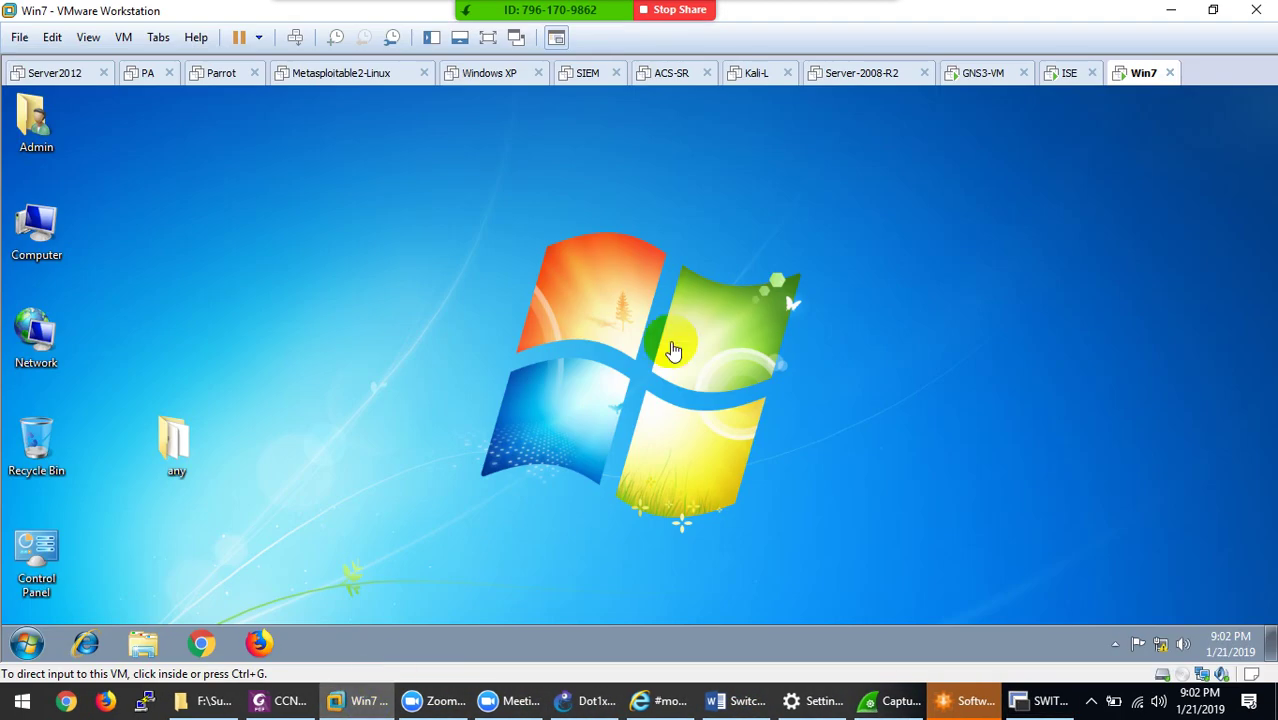
Run ipconfig in a Win7 command prompt to read the IPv4 address 192.168.80.138
{"action": "left_click", "coordinate": [27, 645]}
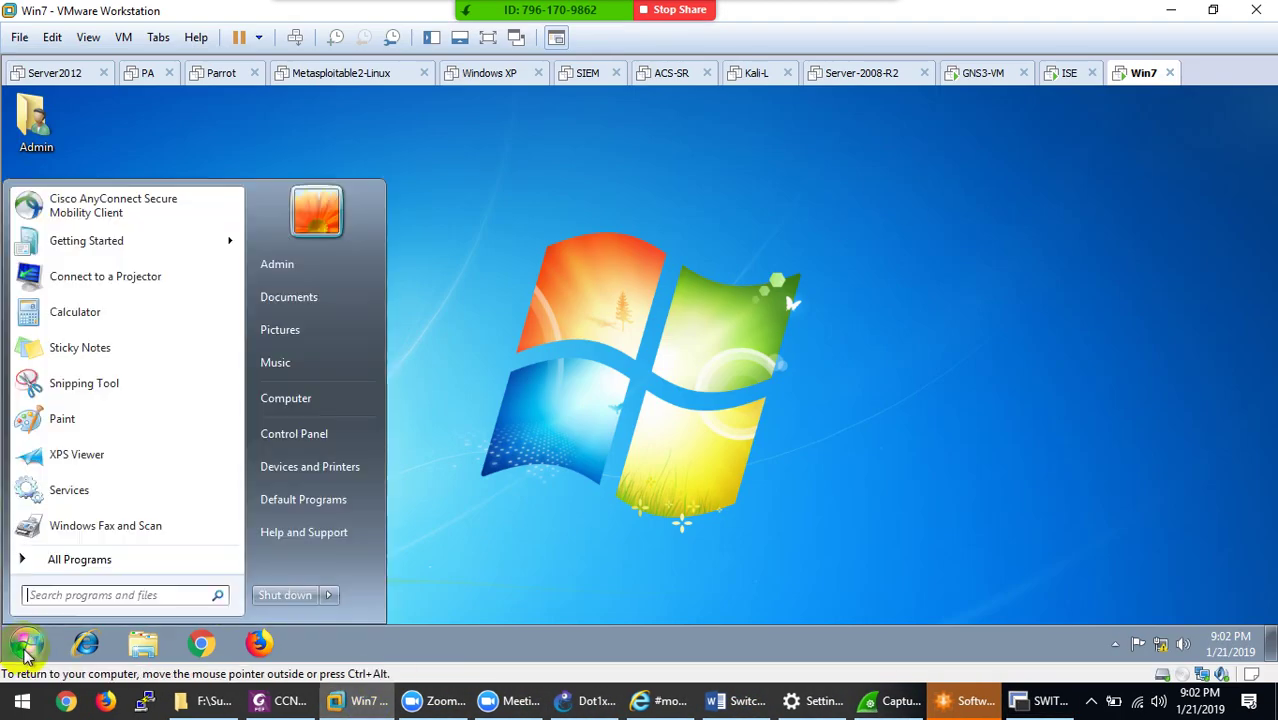
{"action": "type", "text": "cmd"}
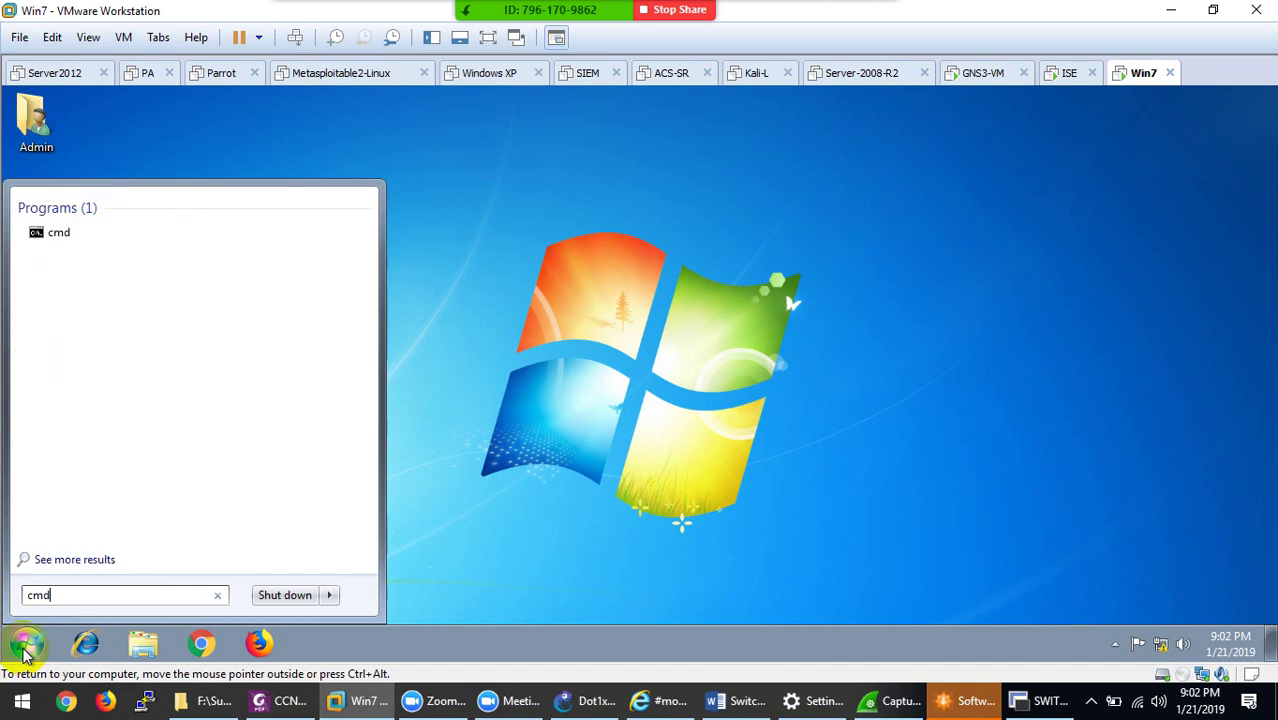
{"action": "key", "text": "Return"}
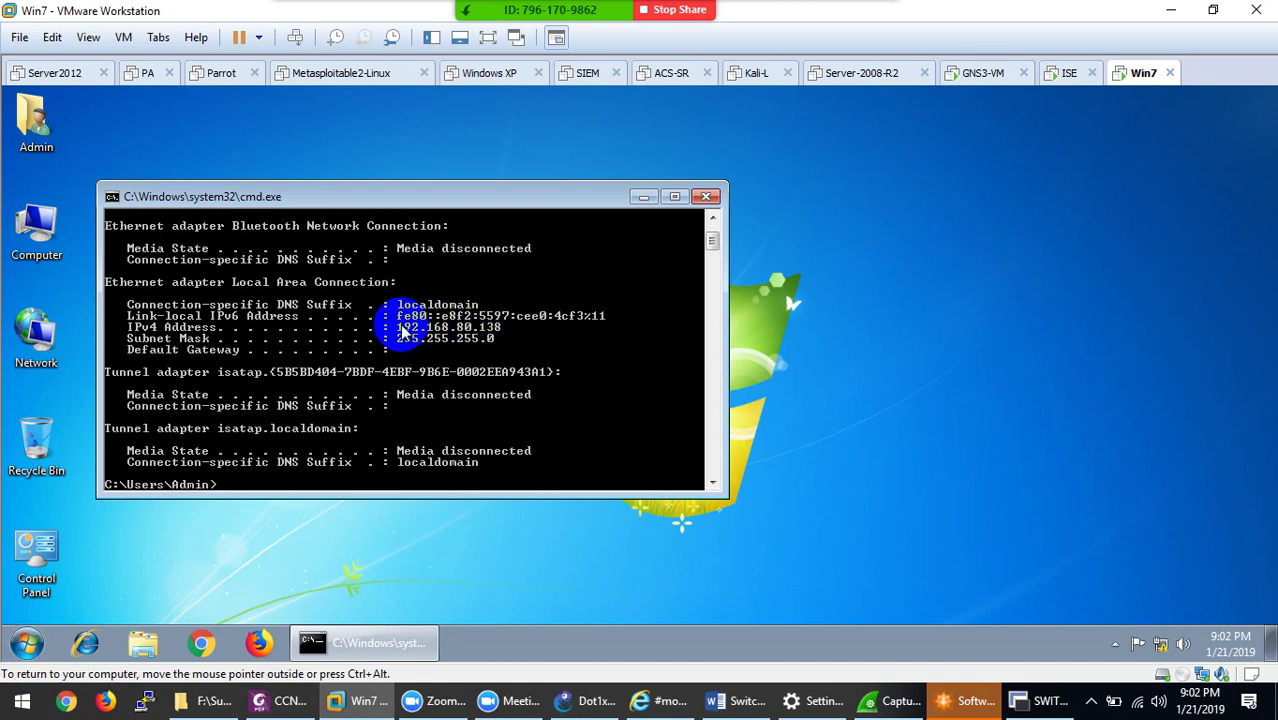
{"action": "left_click", "coordinate": [706, 196]}
{"action": "left_click", "coordinate": [358, 704]}
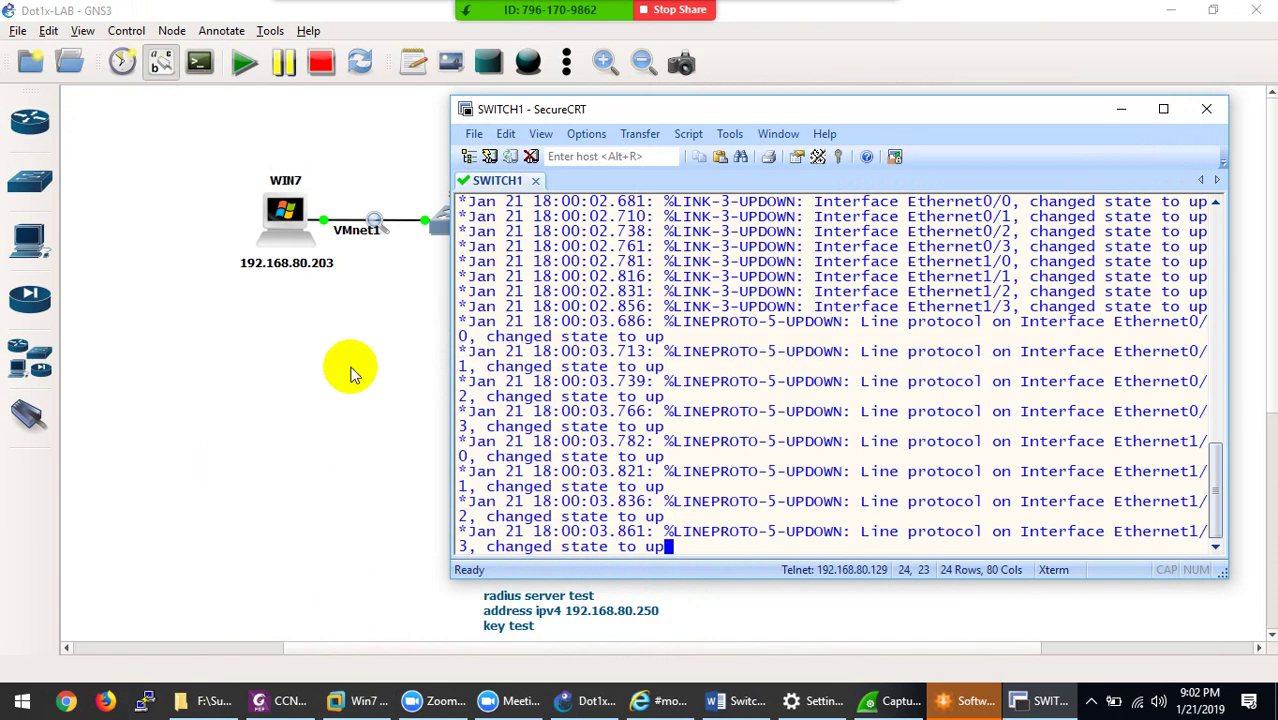
Change the WIN7 node's address label from 192.168.80.203 to 192.168.80.138
{"action": "left_click", "coordinate": [322, 265]}
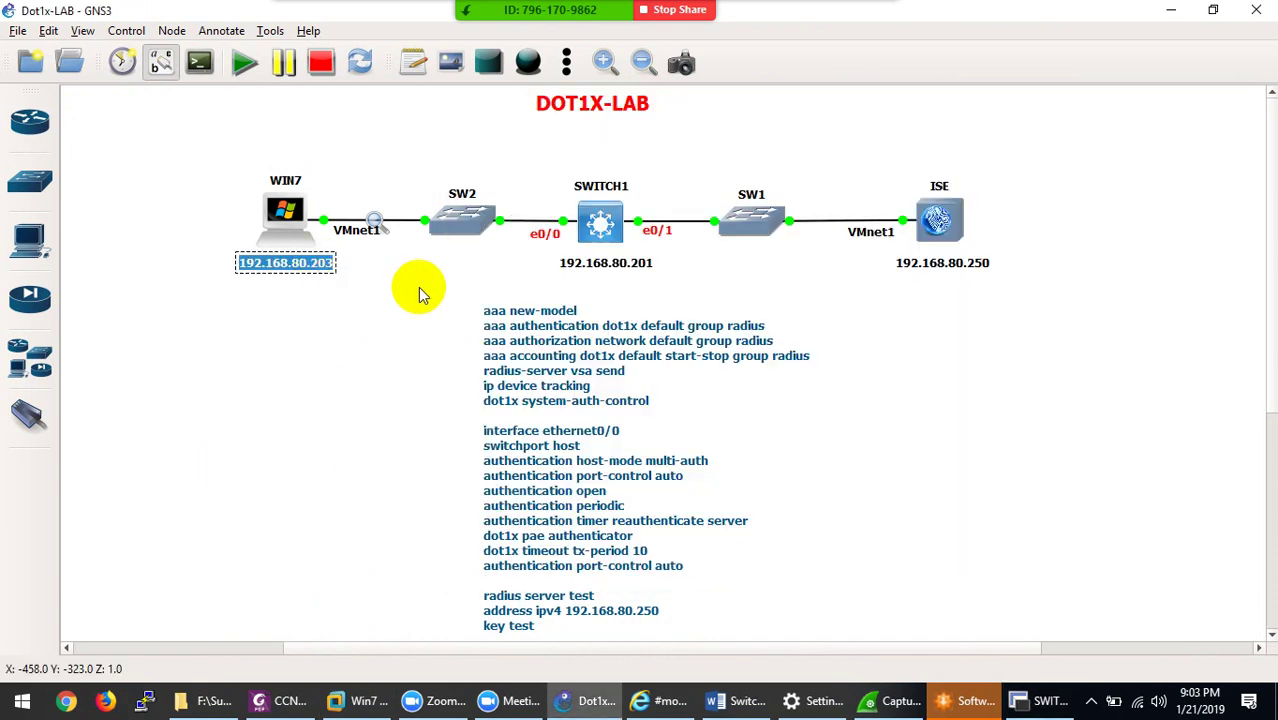
{"action": "key", "text": "End"}
{"action": "key", "text": "BackSpace"}
{"action": "key", "text": "BackSpace"}
{"action": "key", "text": "BackSpace"}
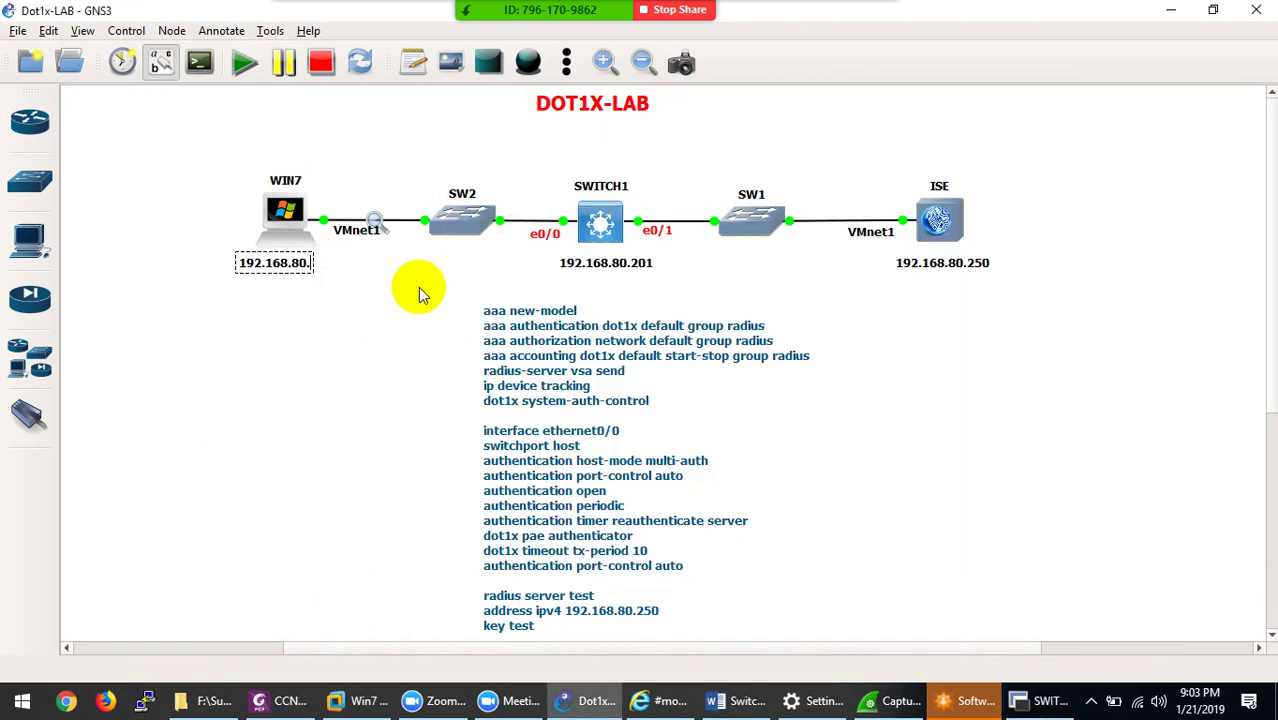
{"action": "type", "text": "138"}
{"action": "left_click", "coordinate": [348, 297]}
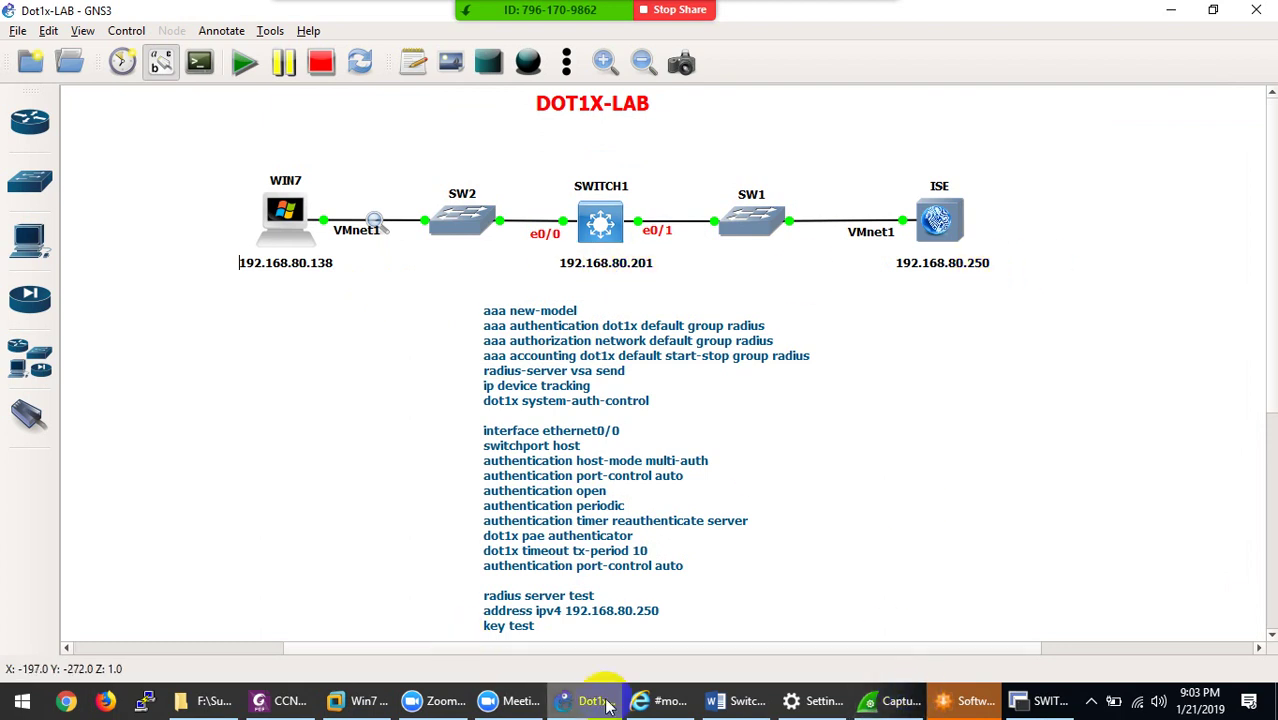
On the ISE VM console, log in as admin and abandon the forced password change
{"action": "mouse_move", "coordinate": [463, 705]}
{"action": "left_click", "coordinate": [360, 701]}
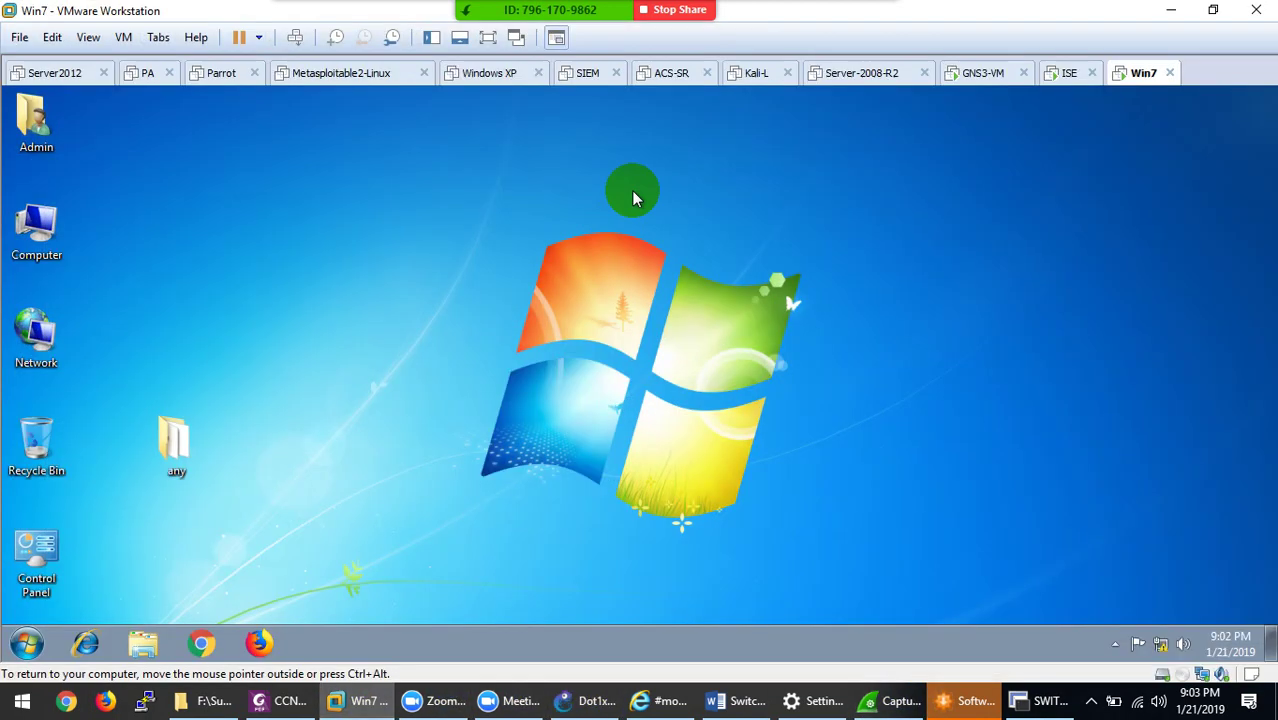
{"action": "left_click", "coordinate": [1068, 76]}
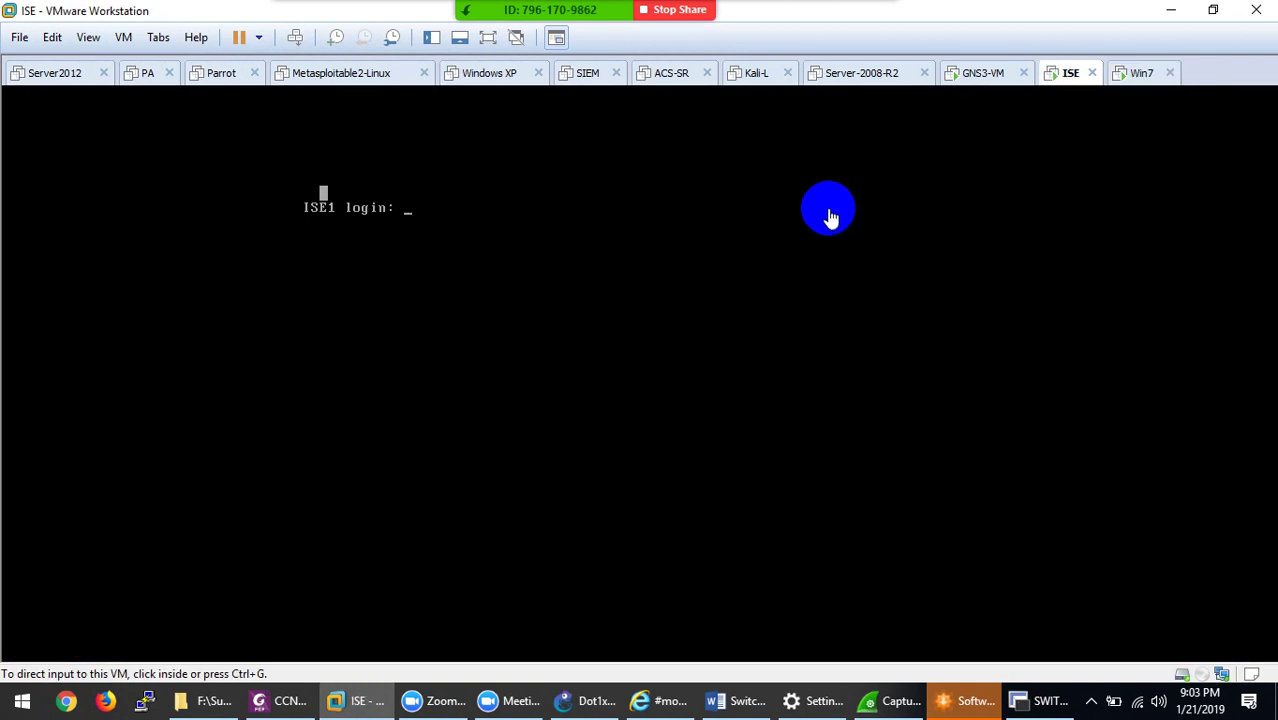
{"action": "left_click", "coordinate": [828, 208]}
{"action": "type", "text": "admin"}
{"action": "key", "text": "Return"}
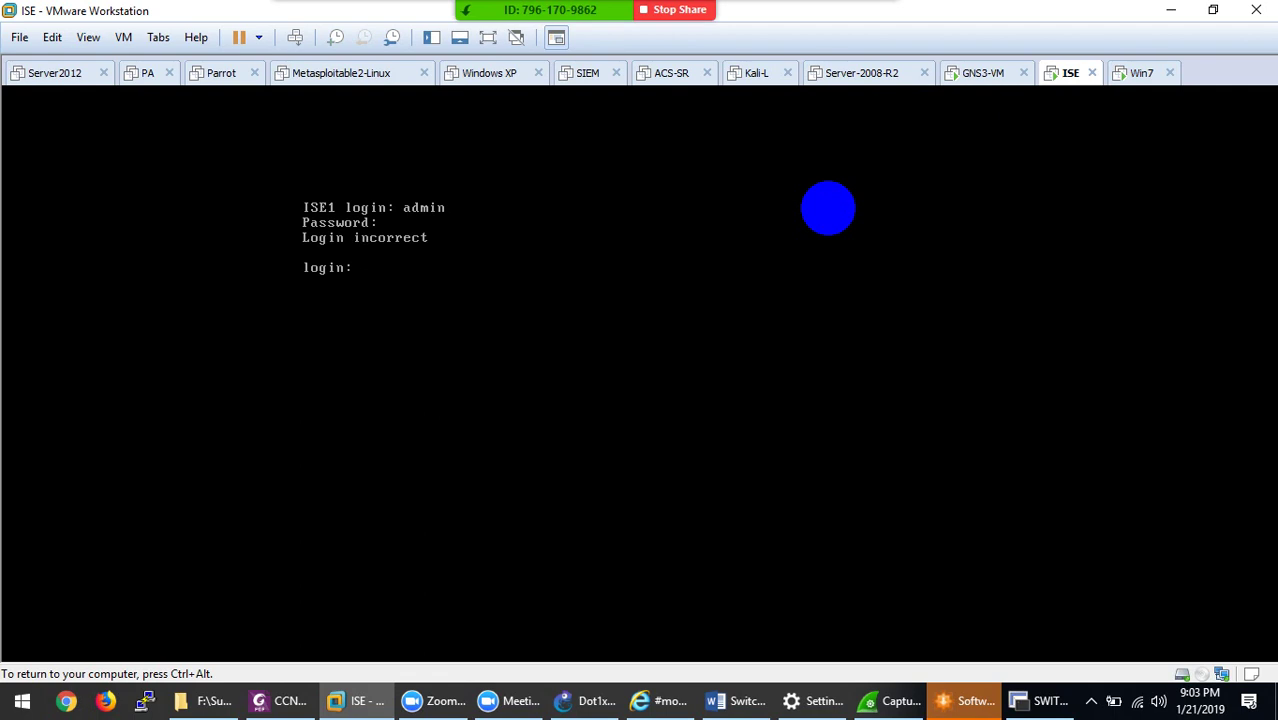
{"action": "key", "text": "Return"}
{"action": "key", "text": "Return"}
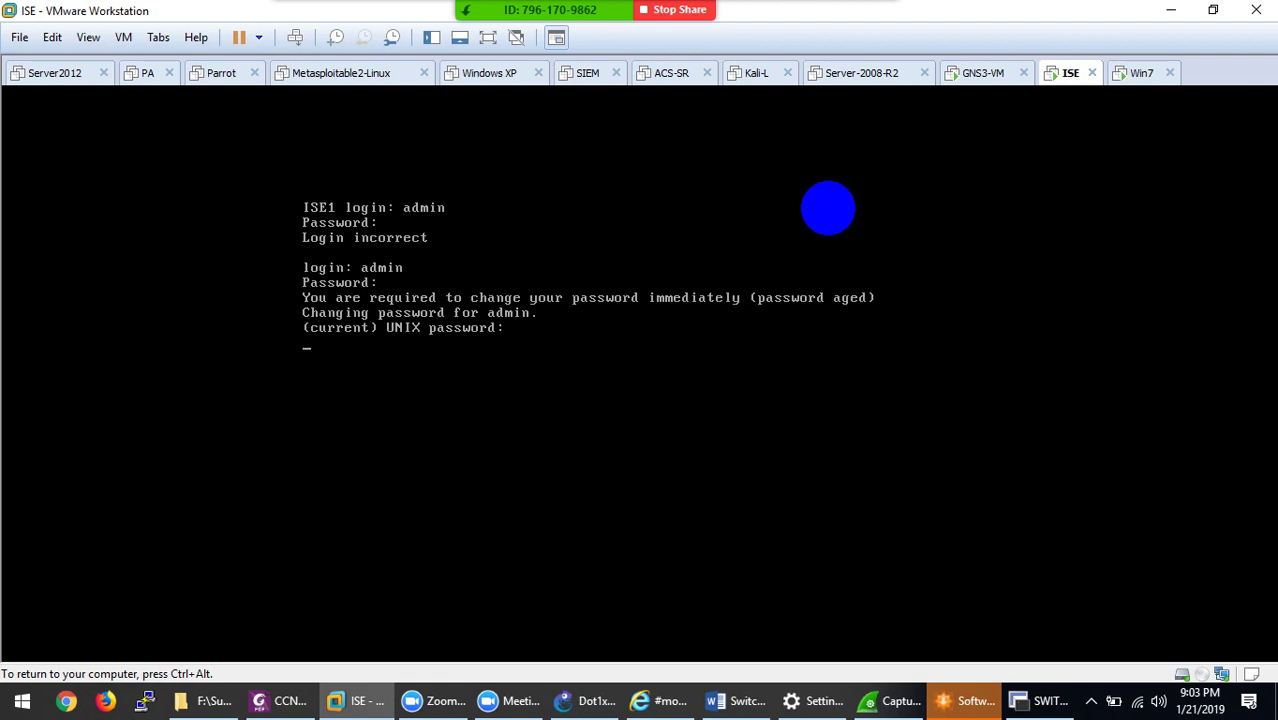
{"action": "key", "text": "Return"}
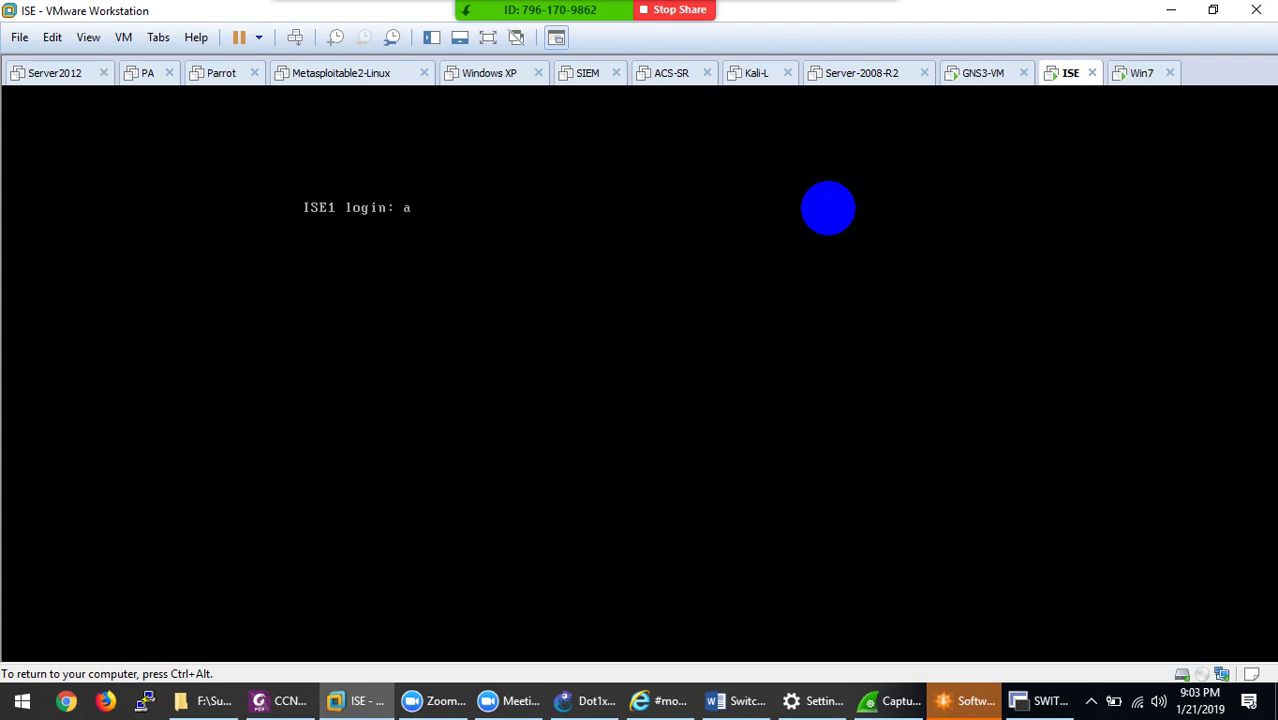
Retry the admin login, abandon the password change again, and release input from the VM
{"action": "type", "text": "admin"}
{"action": "key", "text": "Return"}
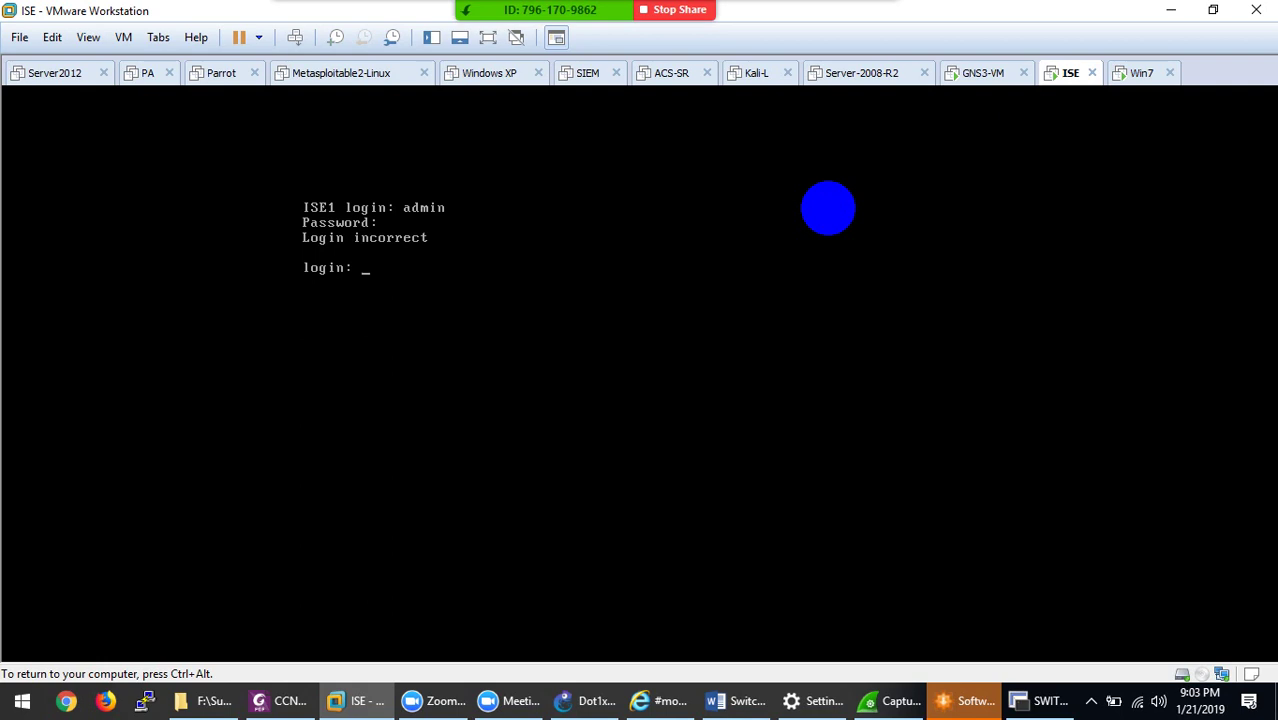
{"action": "key", "text": "Return"}
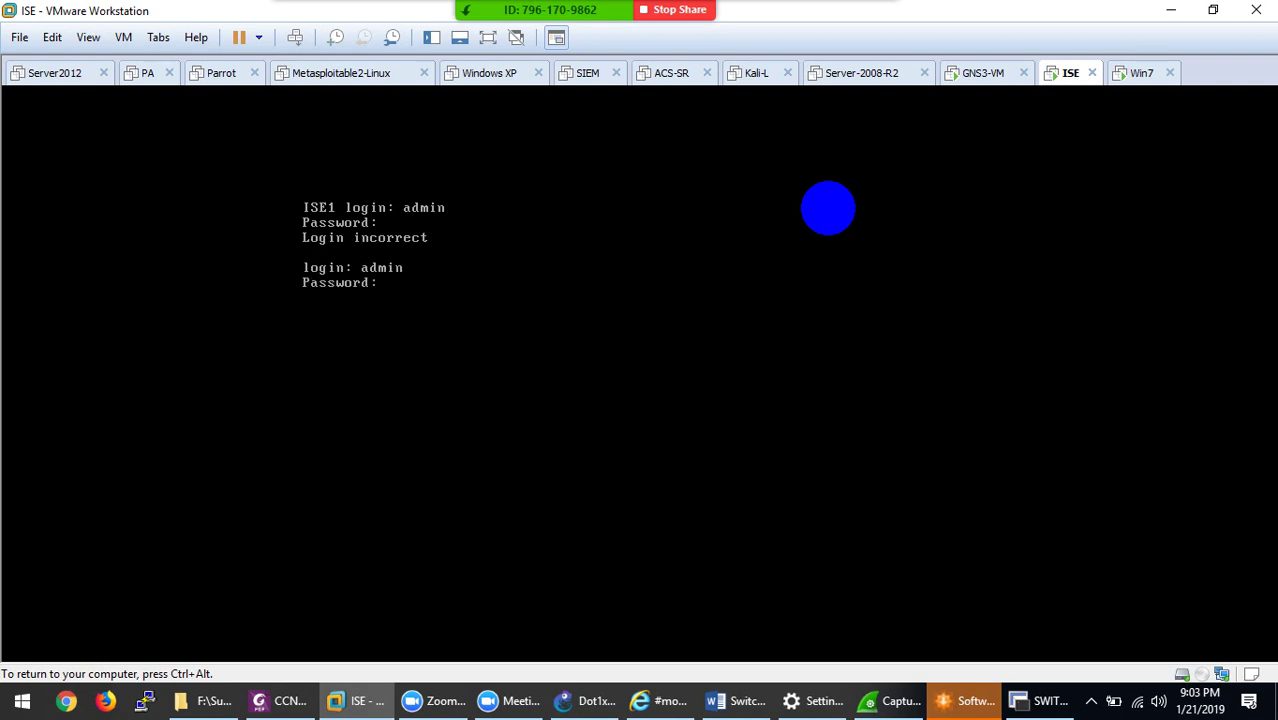
{"action": "key", "text": "Return"}
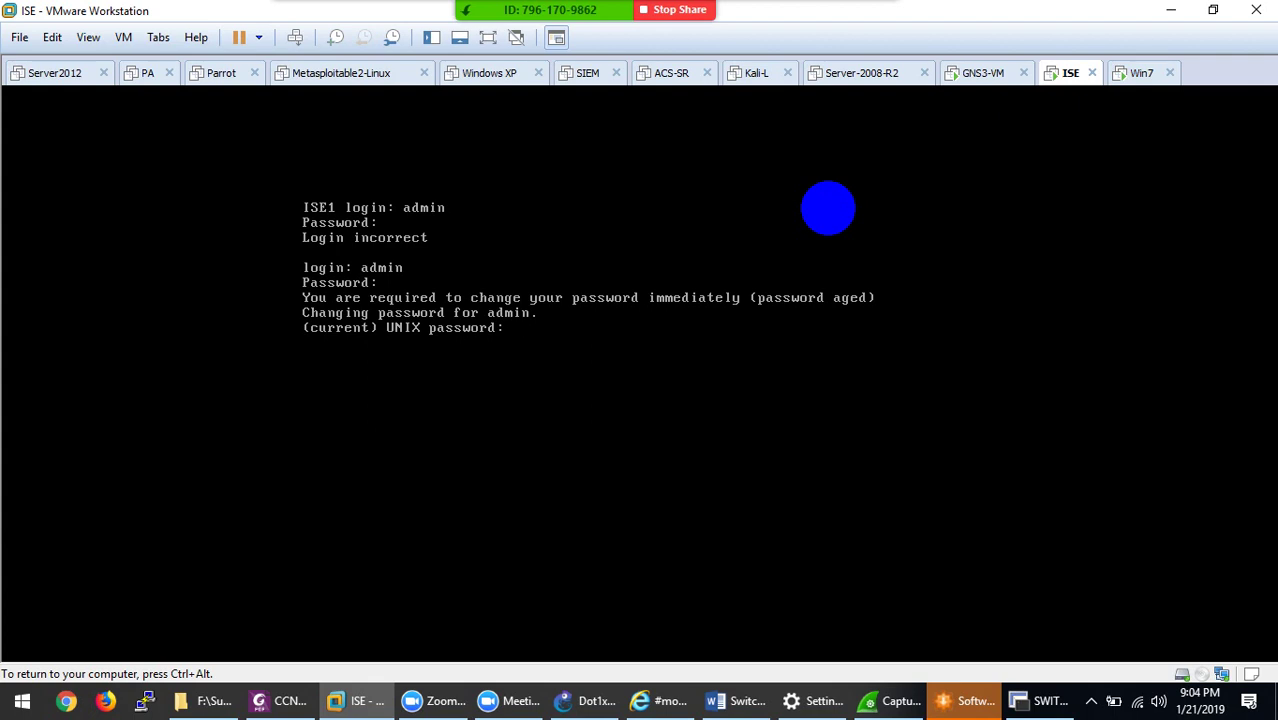
{"action": "key", "text": "Return"}
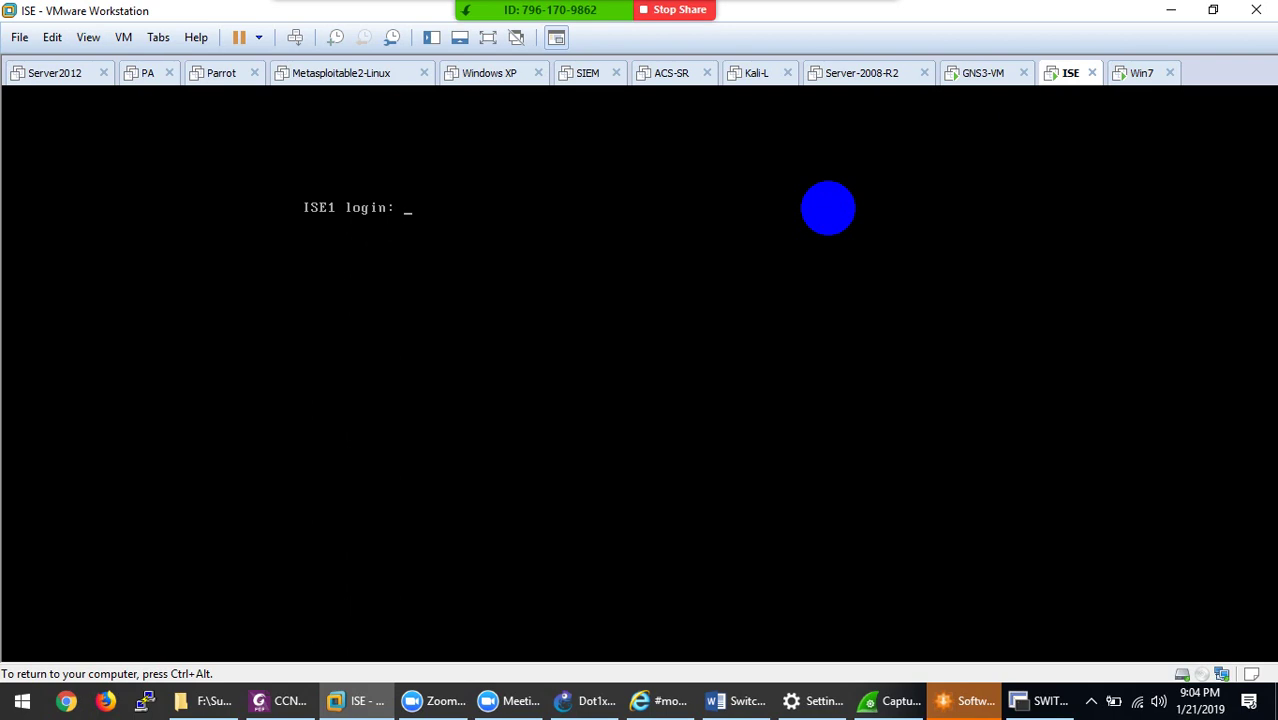
{"action": "key", "text": "ctrl+alt"}
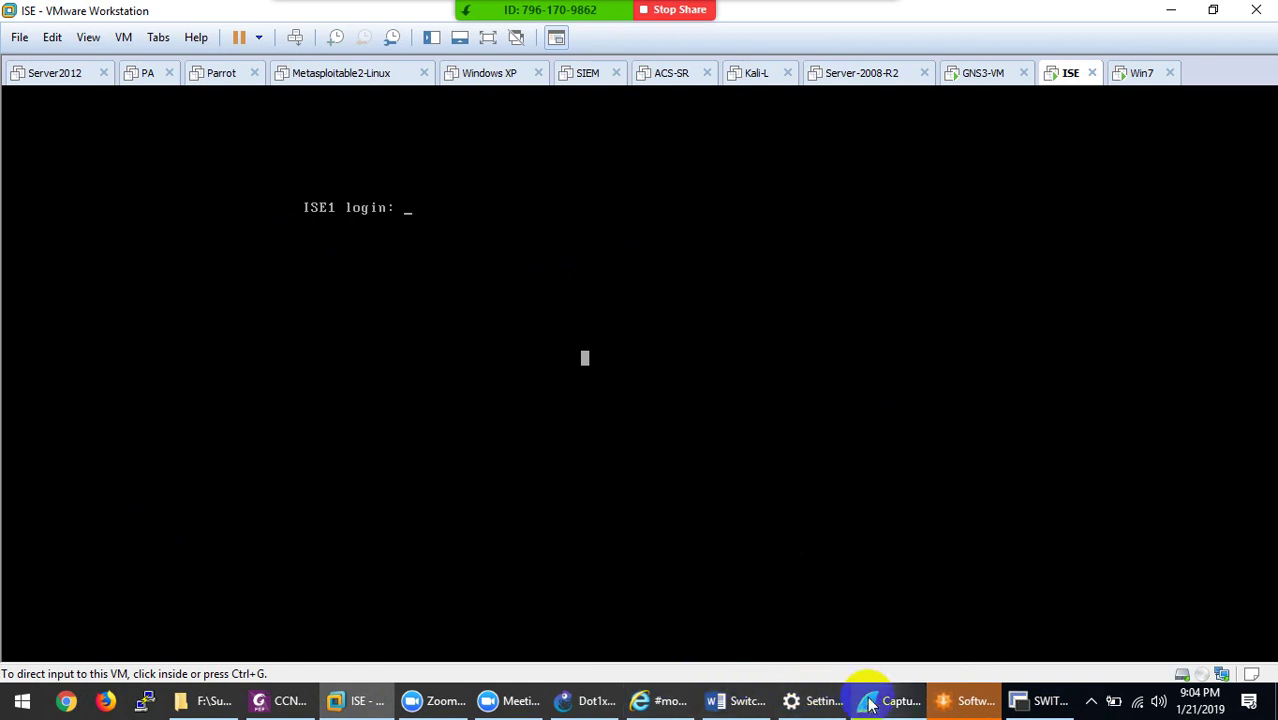
{"action": "left_click", "coordinate": [652, 701]}
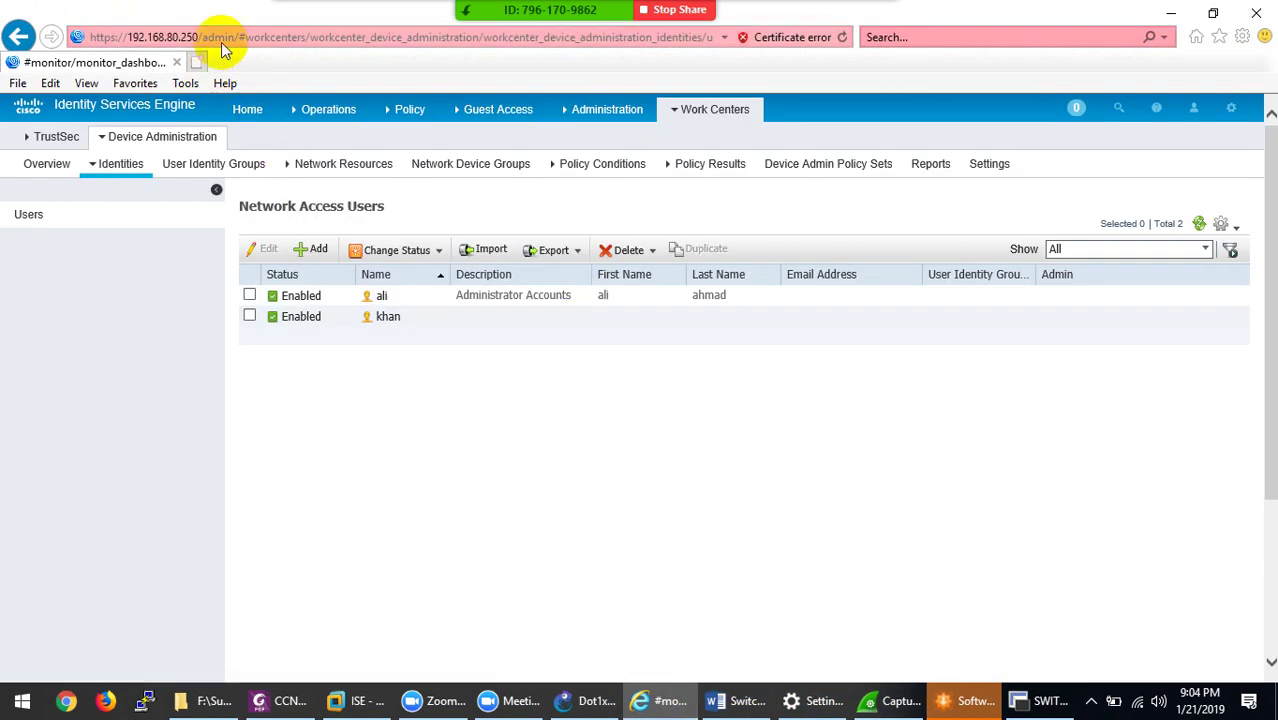
{"action": "left_click", "coordinate": [171, 38]}
{"action": "mouse_move", "coordinate": [678, 27]}
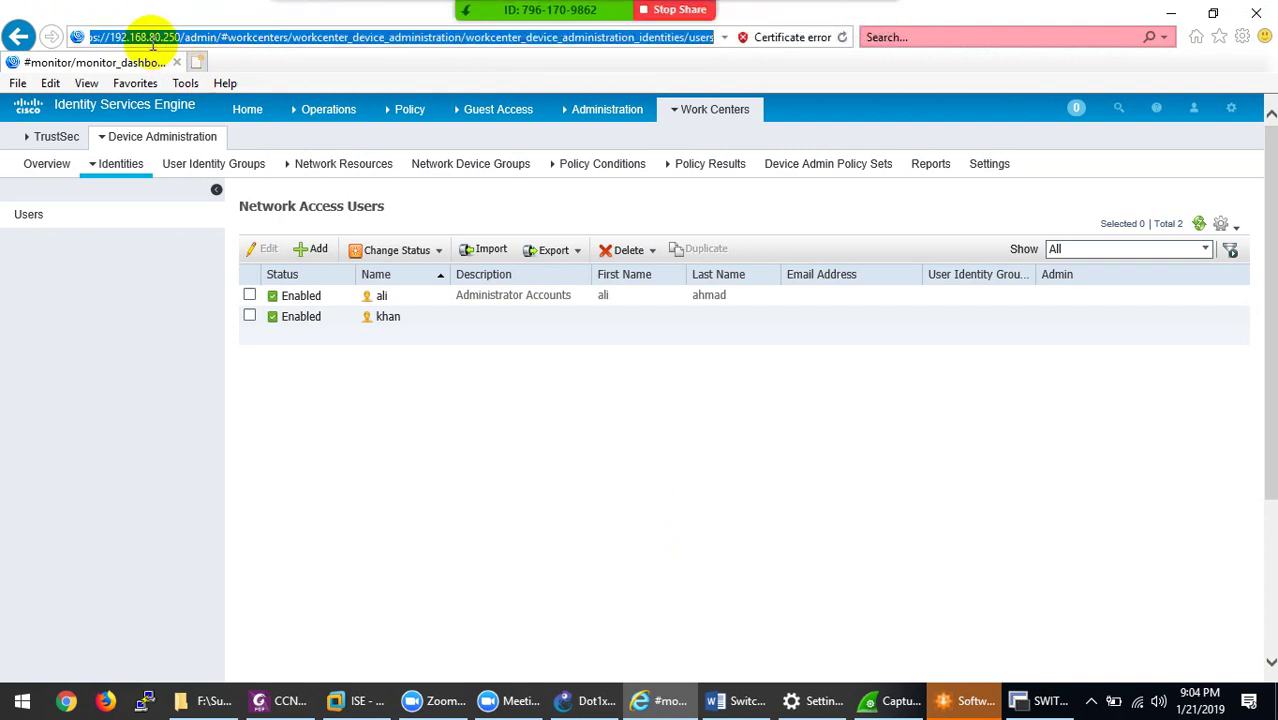
{"action": "type", "text": "192"}
{"action": "key", "text": "Return"}
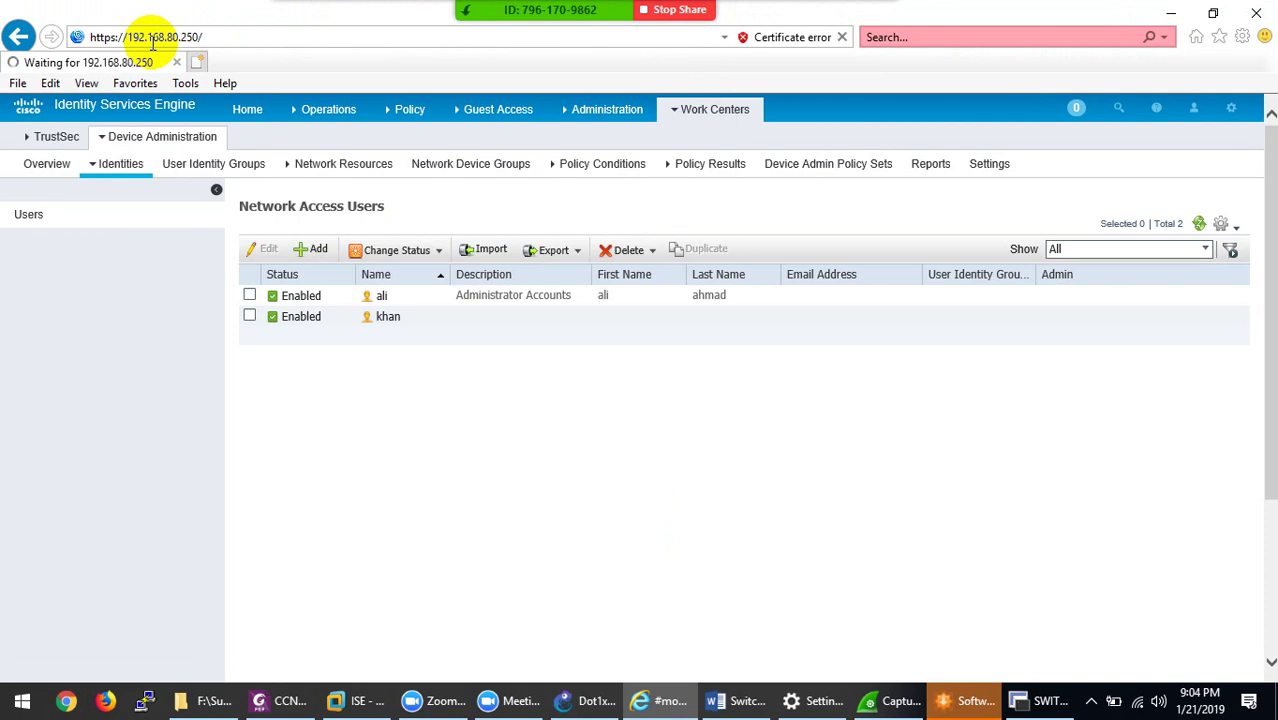
Postpone the Wireshark update with Remind me later and return to the Dot1x-LAB topology
{"action": "left_click", "coordinate": [665, 698]}
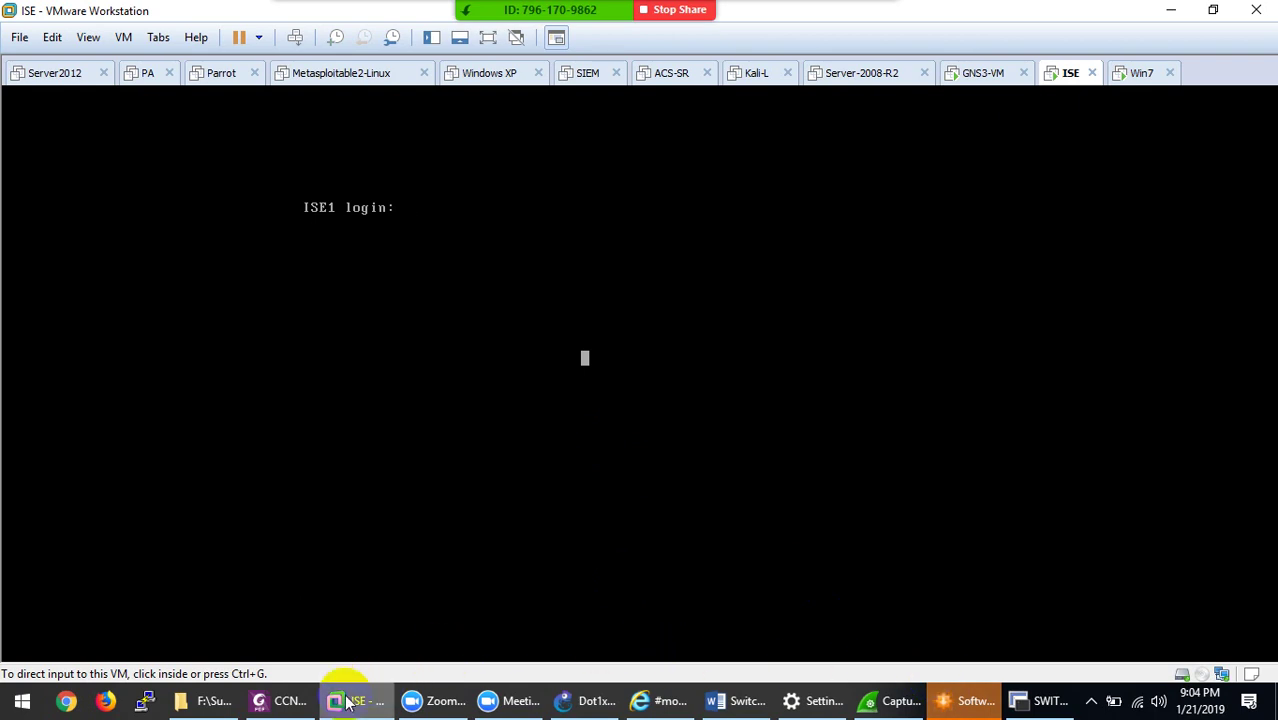
{"action": "mouse_move", "coordinate": [342, 690]}
{"action": "left_click", "coordinate": [573, 696]}
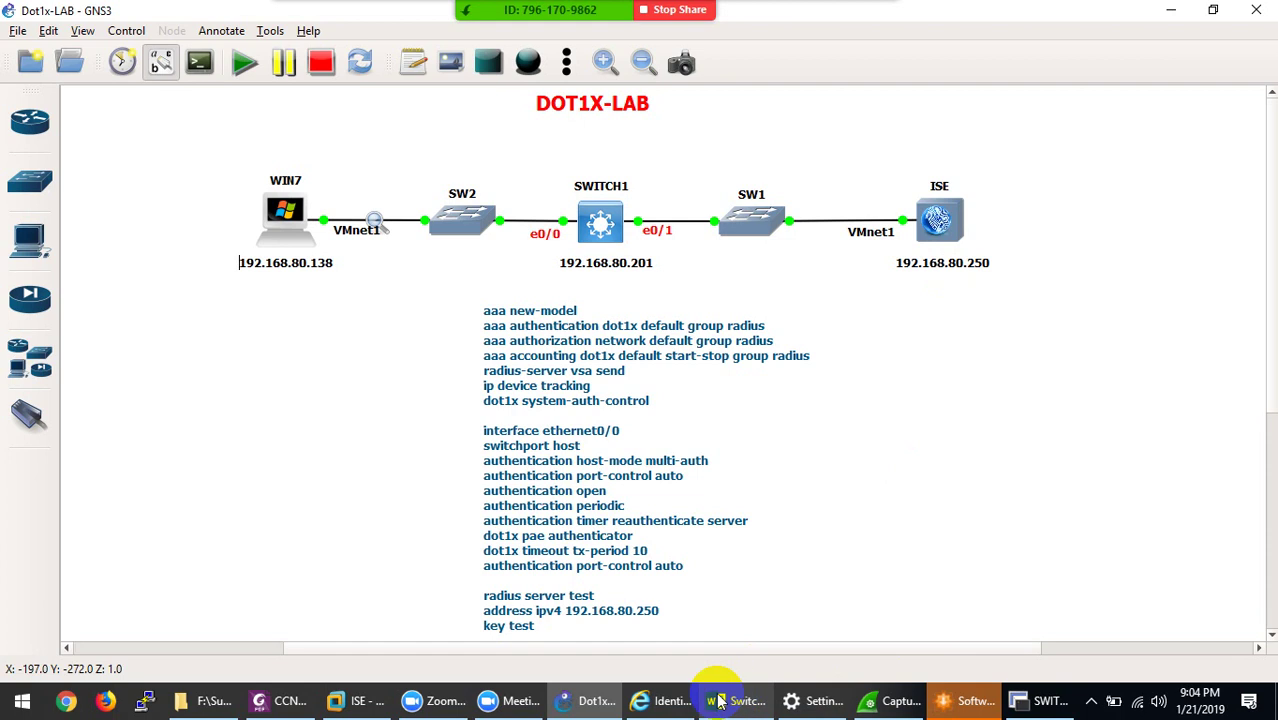
{"action": "left_click", "coordinate": [650, 700]}
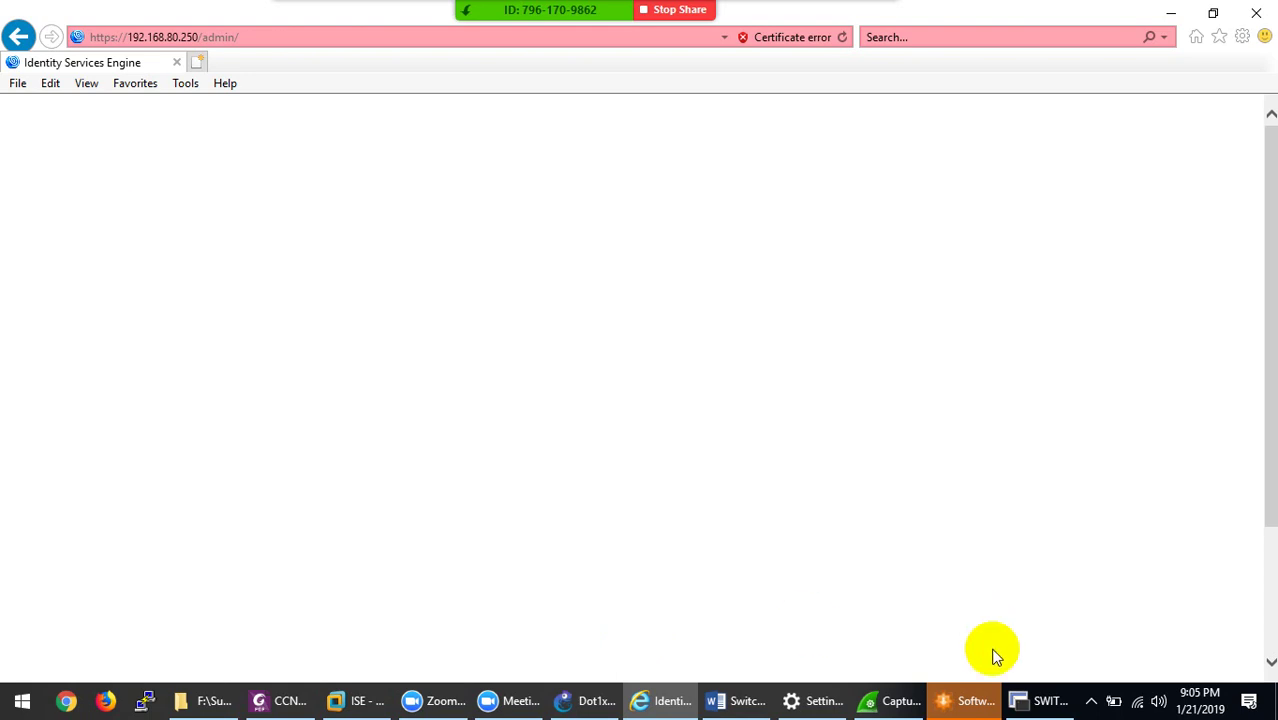
{"action": "left_click", "coordinate": [968, 700]}
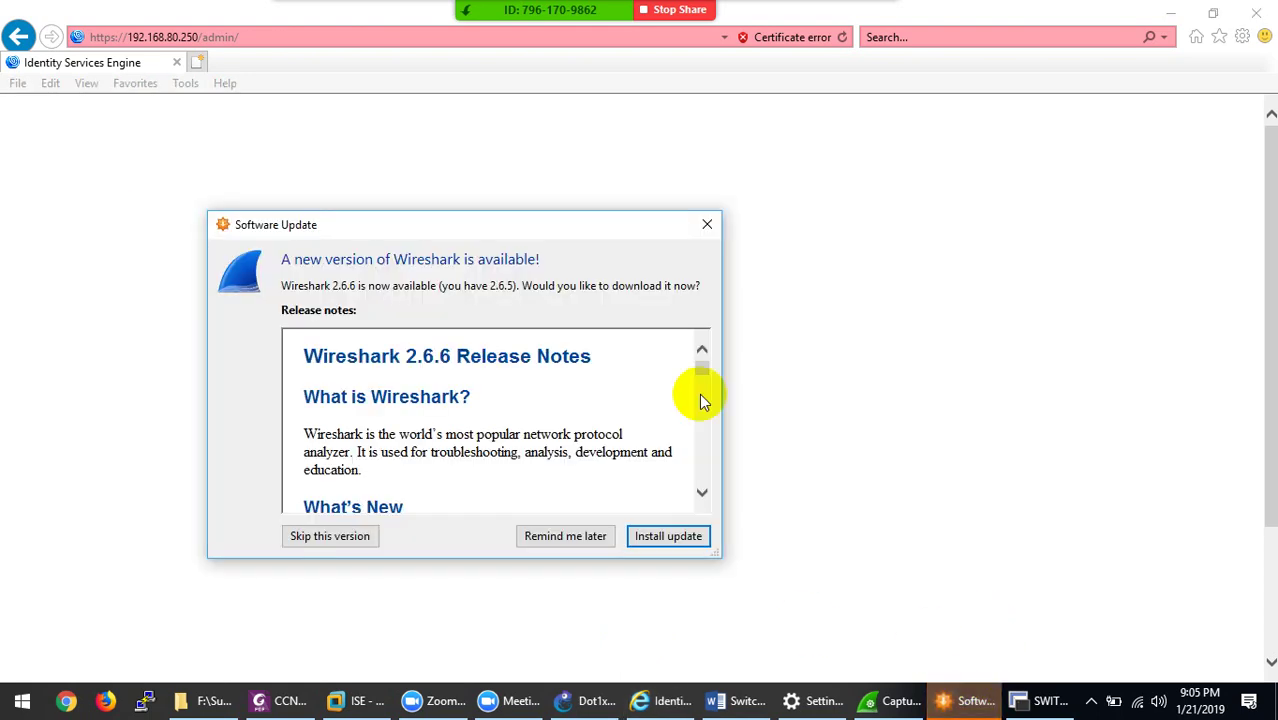
{"action": "left_click", "coordinate": [548, 539]}
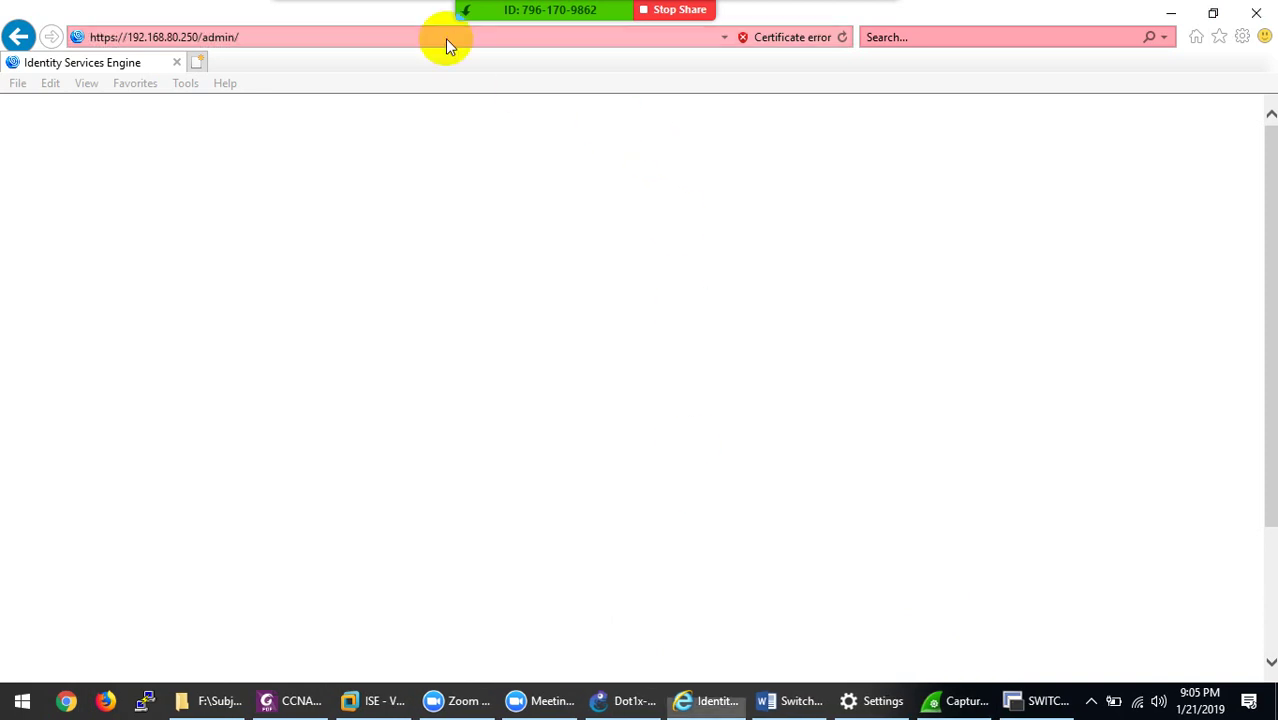
{"action": "left_click", "coordinate": [388, 40]}
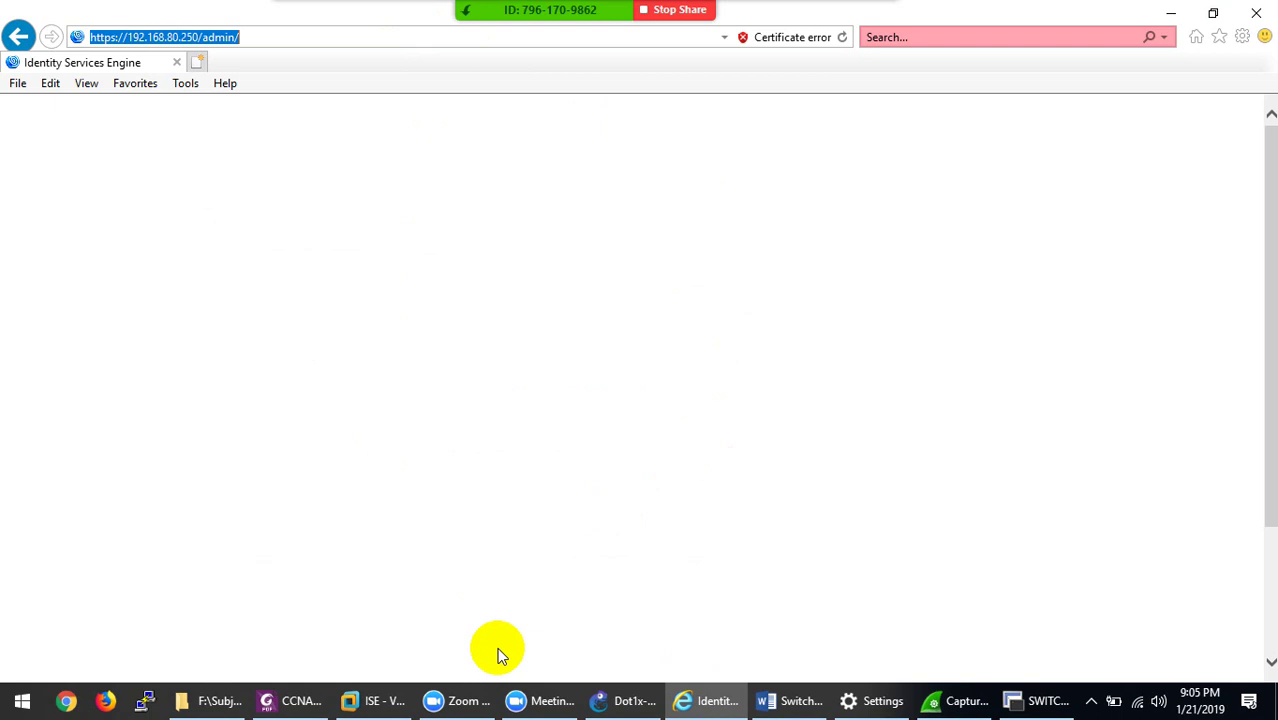
{"action": "left_click", "coordinate": [627, 701]}
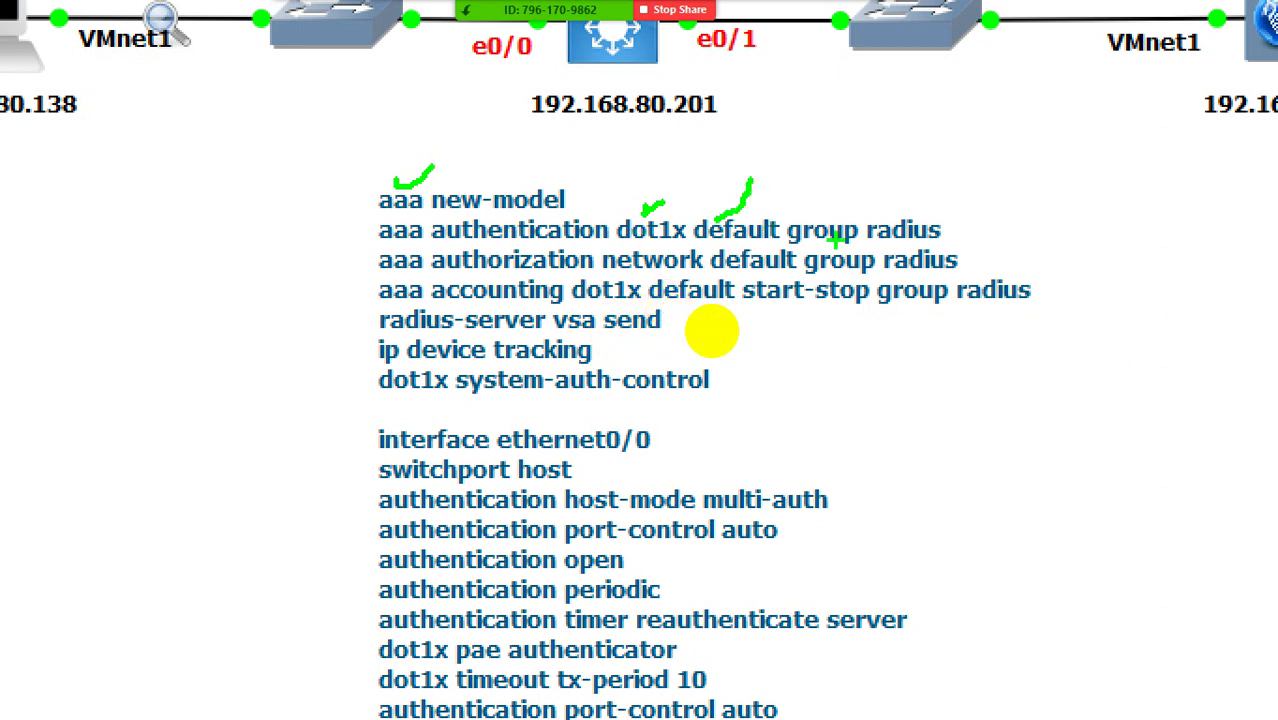
Tick and underline the aaa authentication, authorization and accounting start-stop lines in the notes
{"action": "left_click", "coordinate": [714, 316]}
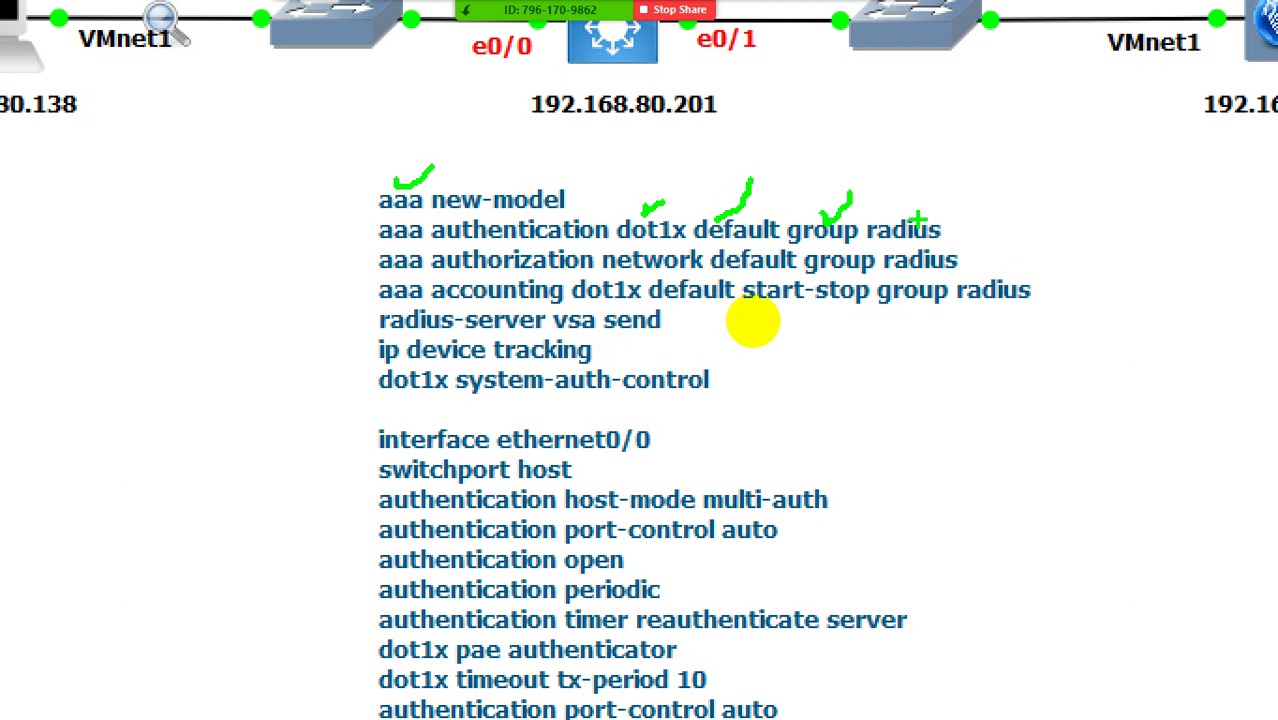
{"action": "left_click", "coordinate": [749, 319]}
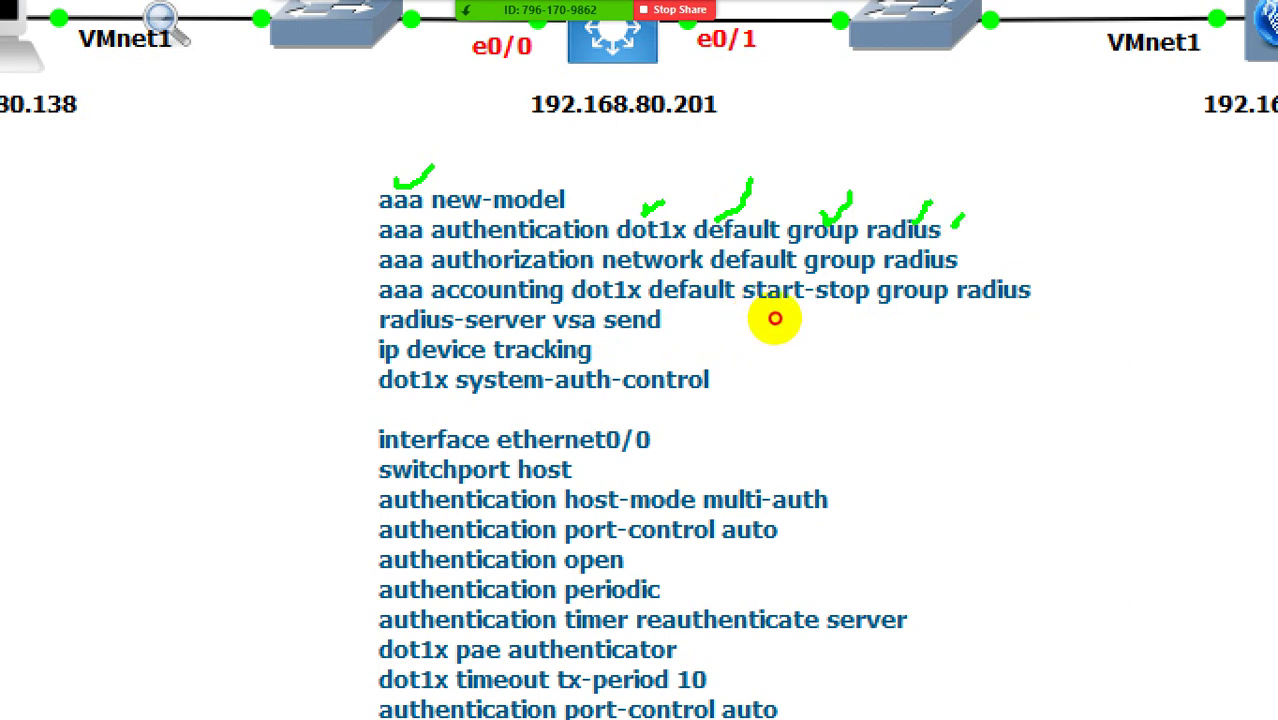
{"action": "left_click", "coordinate": [816, 307]}
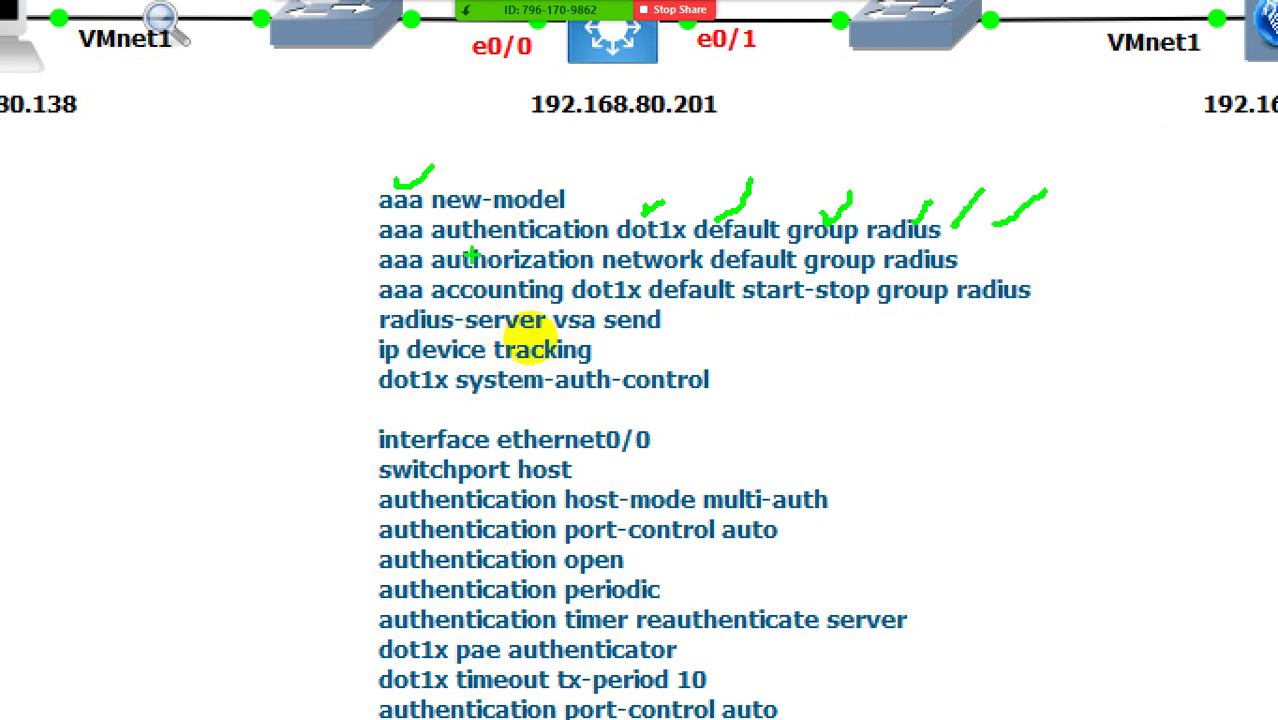
{"action": "left_click_drag", "start_coordinate": [475, 255], "coordinate": [545, 210]}
{"action": "left_click_drag", "start_coordinate": [628, 258], "coordinate": [645, 248]}
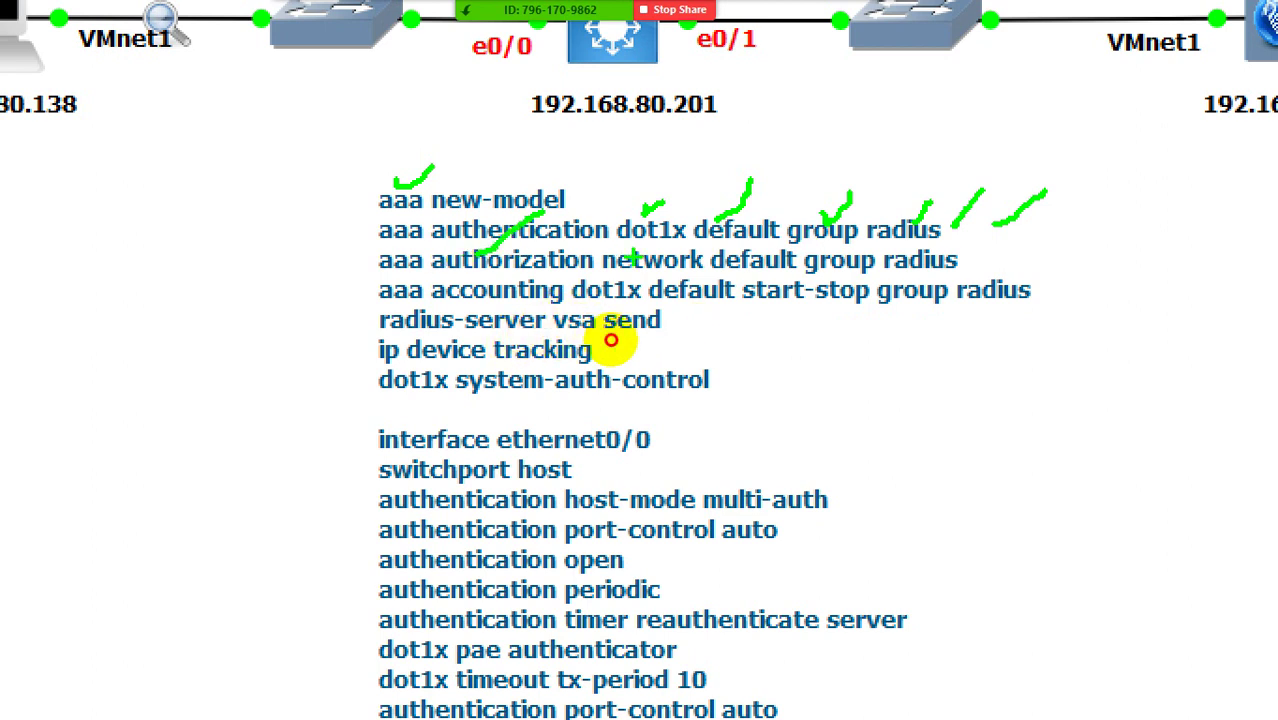
{"action": "mouse_move", "coordinate": [913, 262]}
{"action": "left_mouse_down"}
{"action": "mouse_move", "coordinate": [925, 254]}
{"action": "mouse_move", "coordinate": [920, 268]}
{"action": "left_mouse_up"}
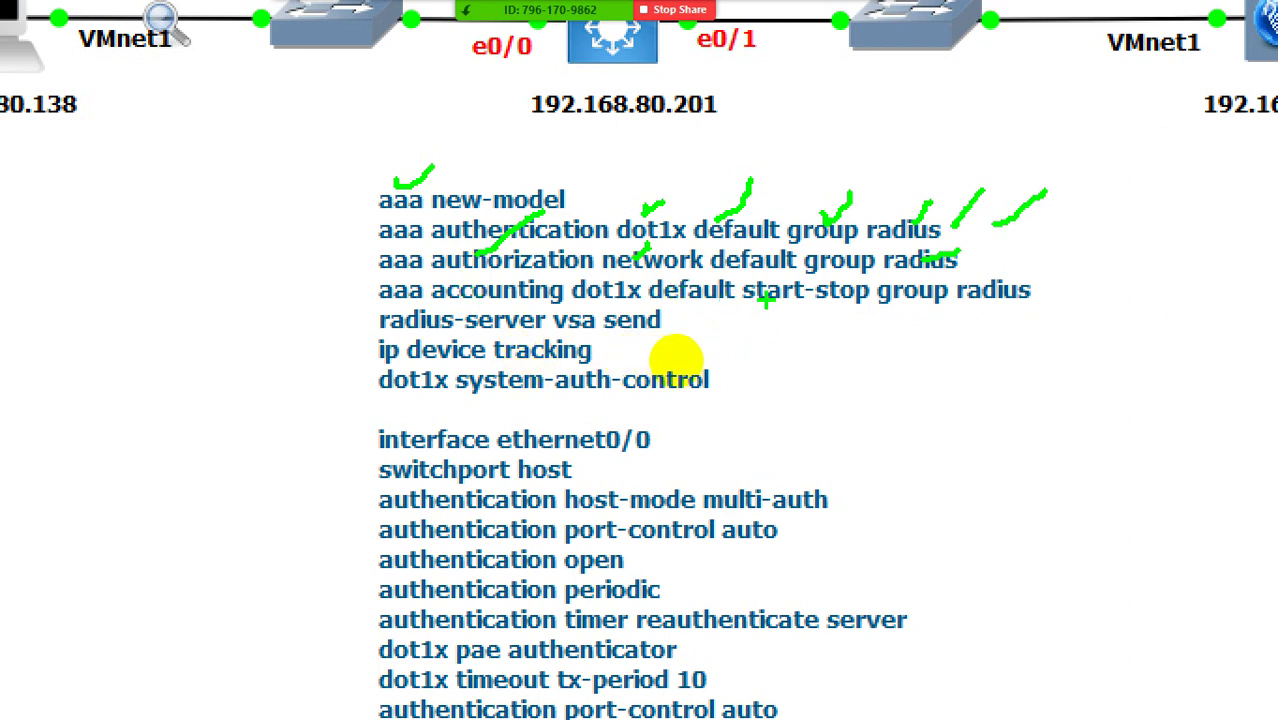
{"action": "left_click_drag", "start_coordinate": [768, 297], "coordinate": [836, 292]}
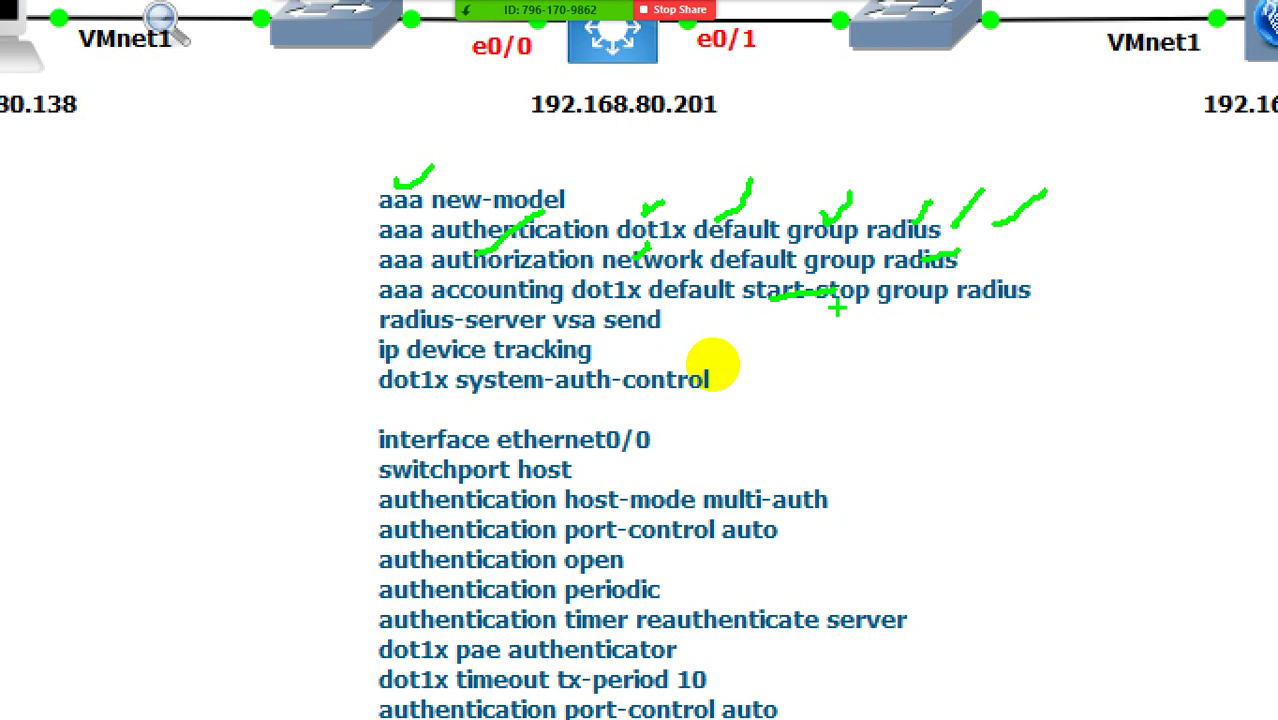
{"action": "left_click_drag", "start_coordinate": [838, 307], "coordinate": [872, 296]}
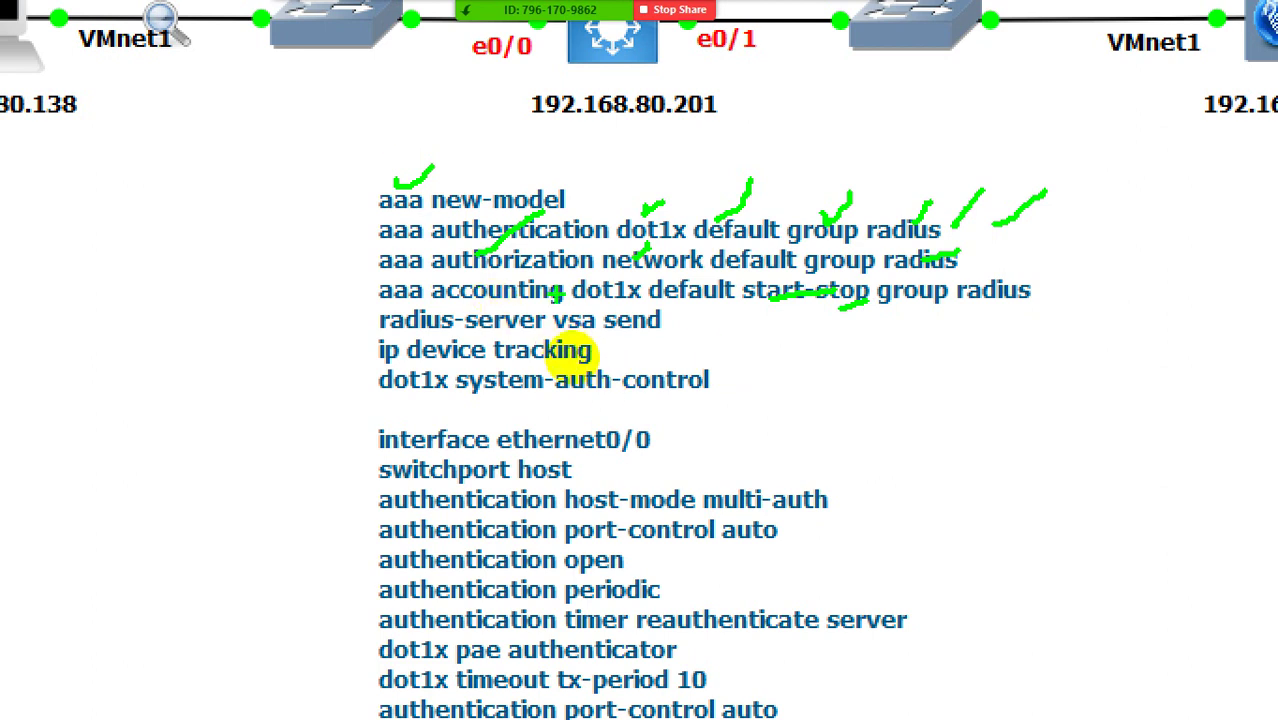
Mark the radius-server vsa send, ip device tracking and dot1x system-auth-control lines, then clear the annotations
{"action": "left_click_drag", "start_coordinate": [373, 320], "coordinate": [318, 320]}
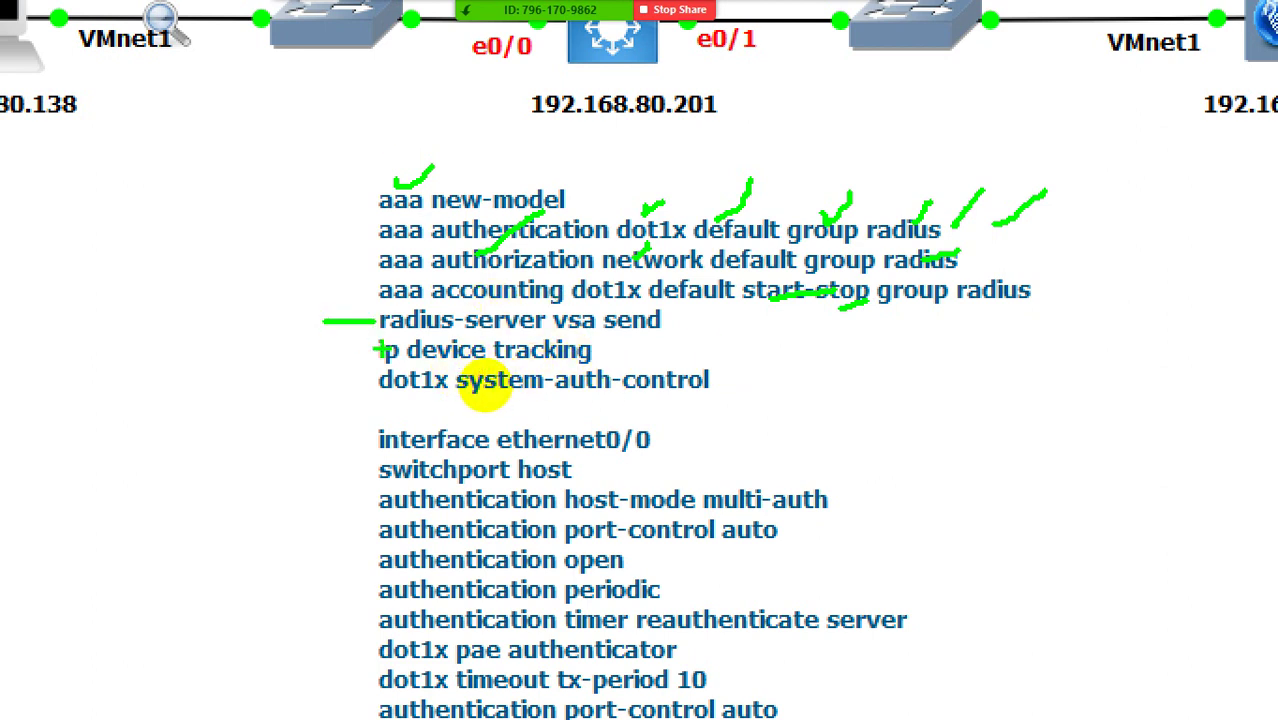
{"action": "left_click_drag", "start_coordinate": [385, 349], "coordinate": [318, 348]}
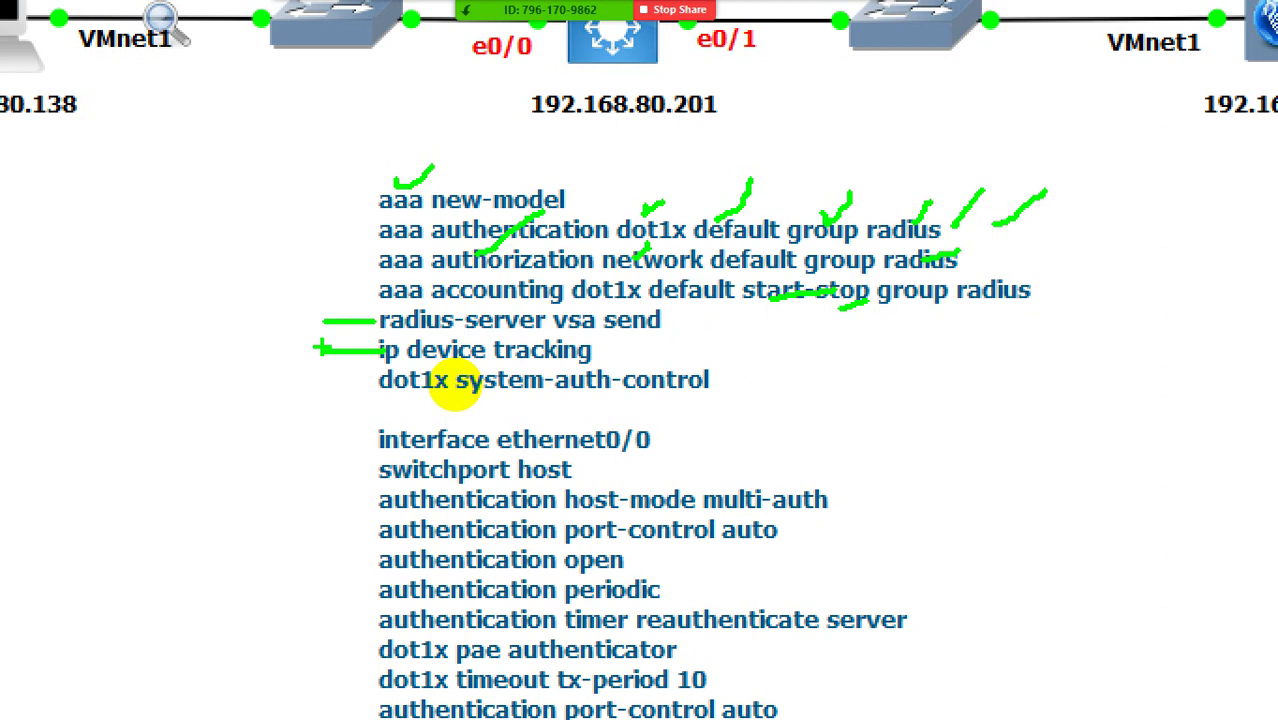
{"action": "left_click", "coordinate": [373, 386]}
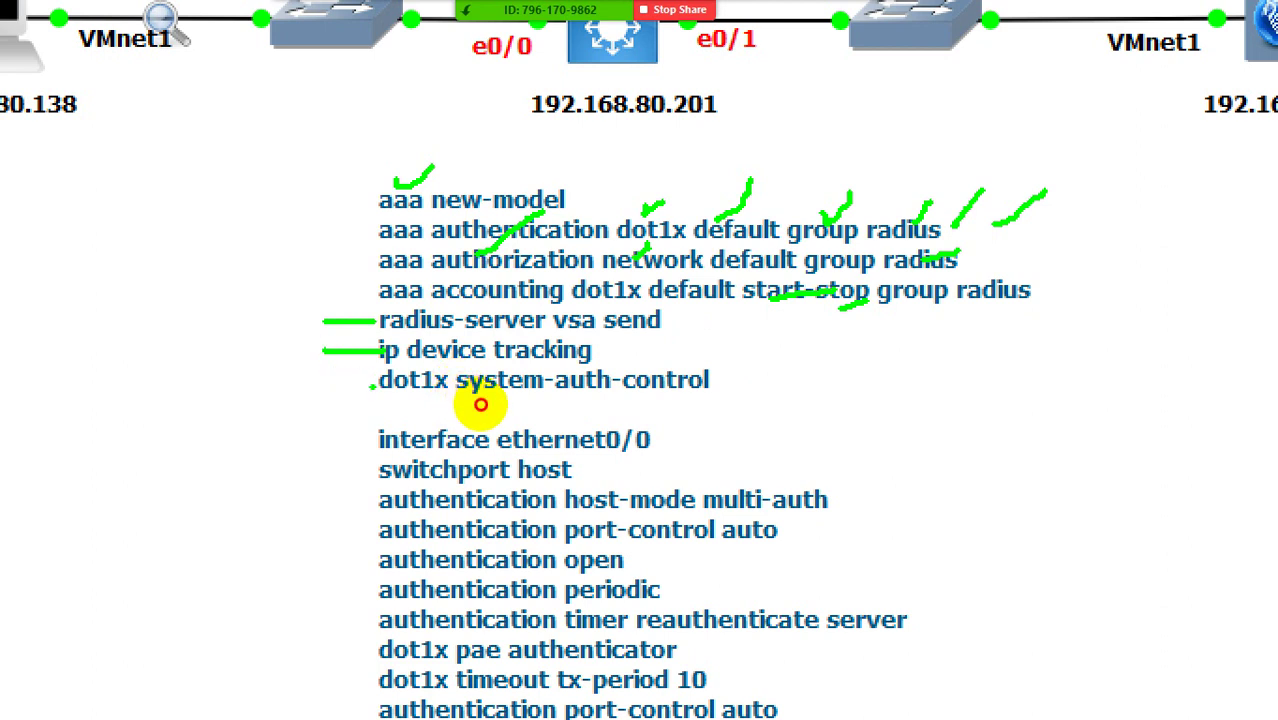
{"action": "left_click_drag", "start_coordinate": [373, 386], "coordinate": [315, 387]}
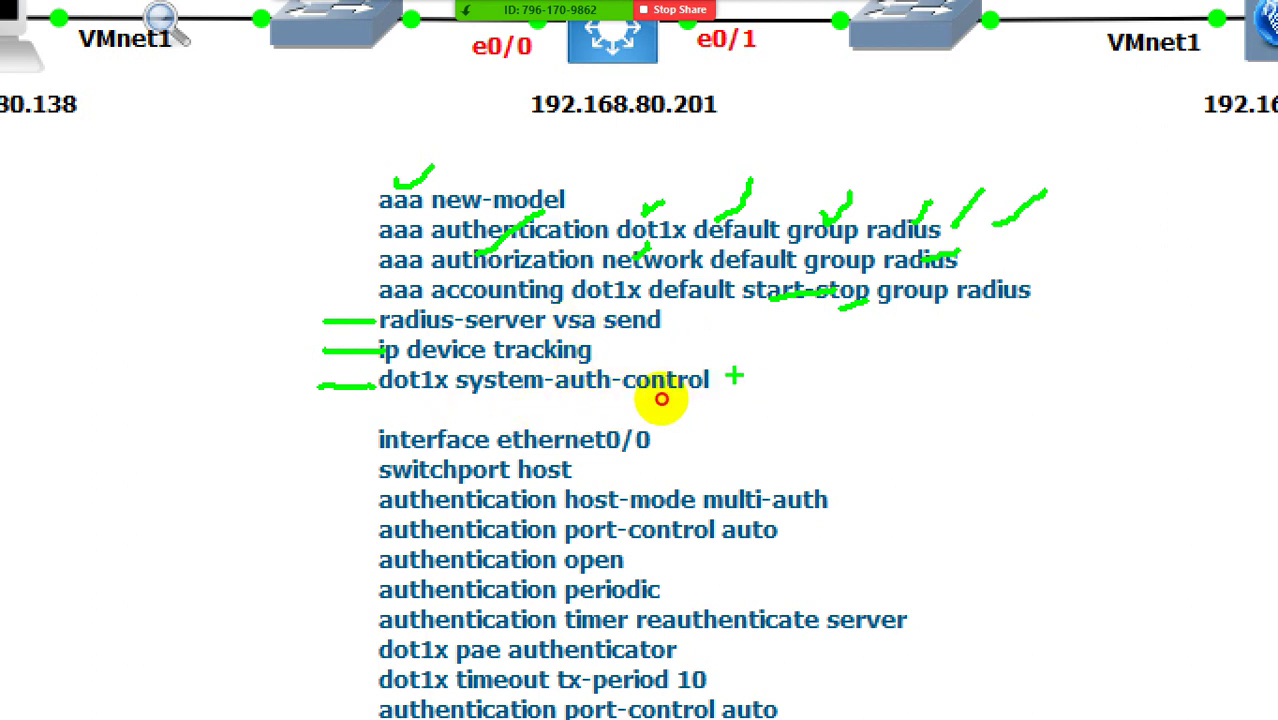
{"action": "left_click_drag", "start_coordinate": [731, 378], "coordinate": [814, 378]}
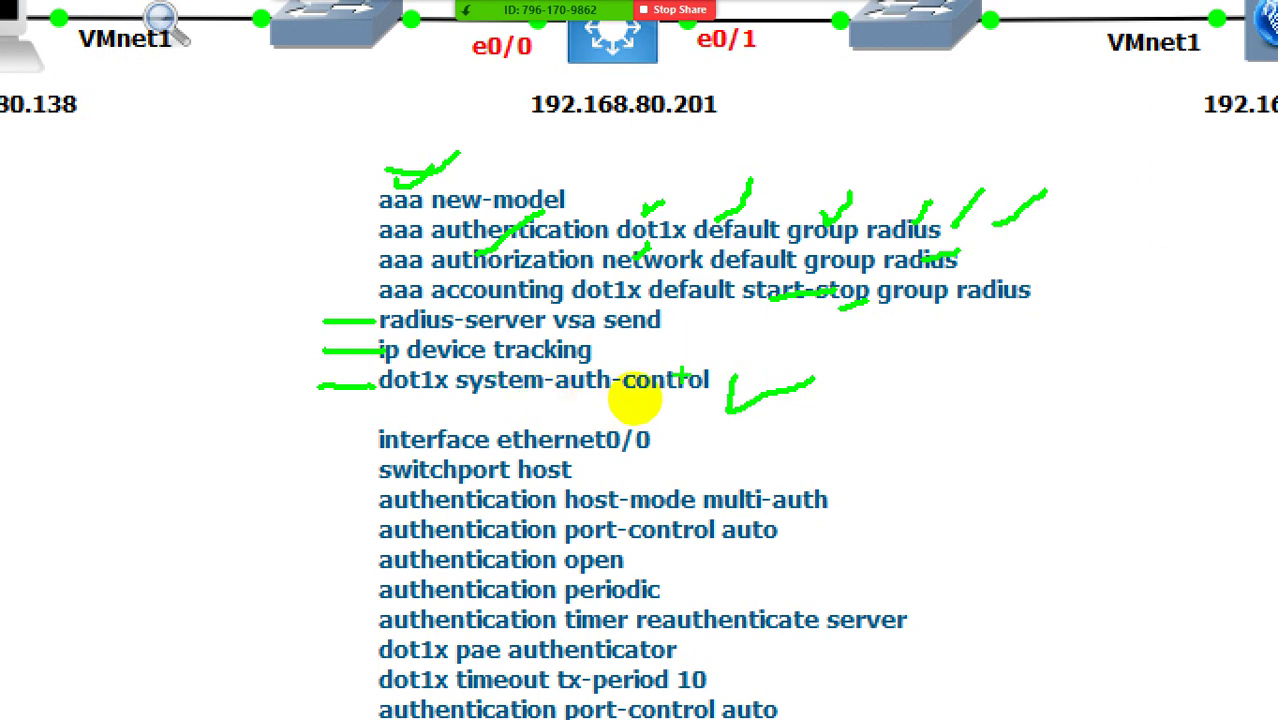
{"action": "left_click_drag", "start_coordinate": [705, 369], "coordinate": [780, 324]}
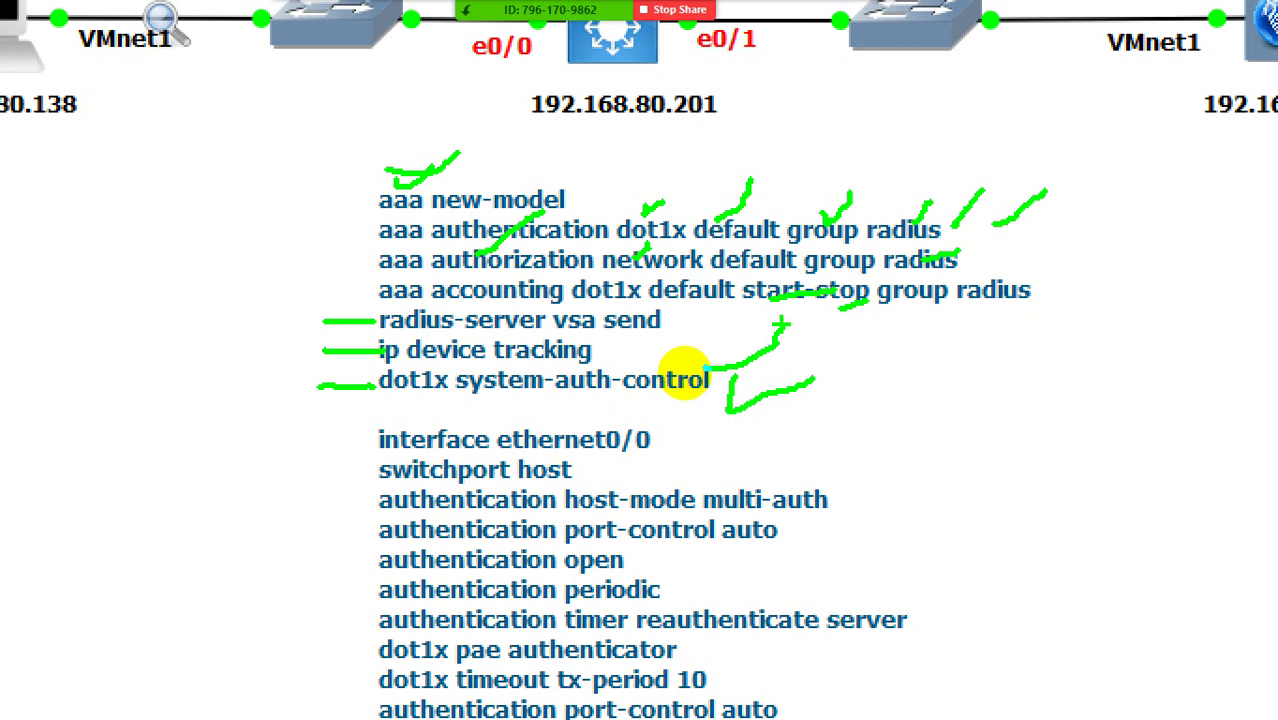
{"action": "key", "text": "Escape"}
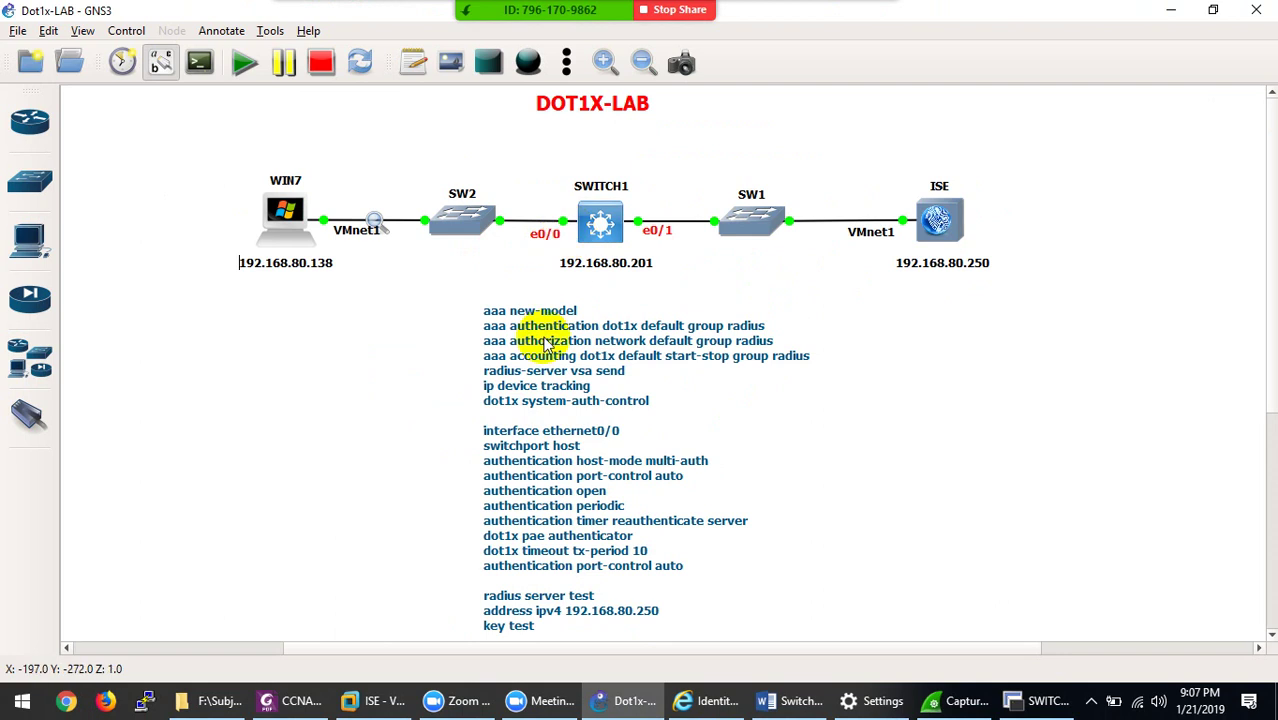
{"action": "left_click", "coordinate": [545, 235]}
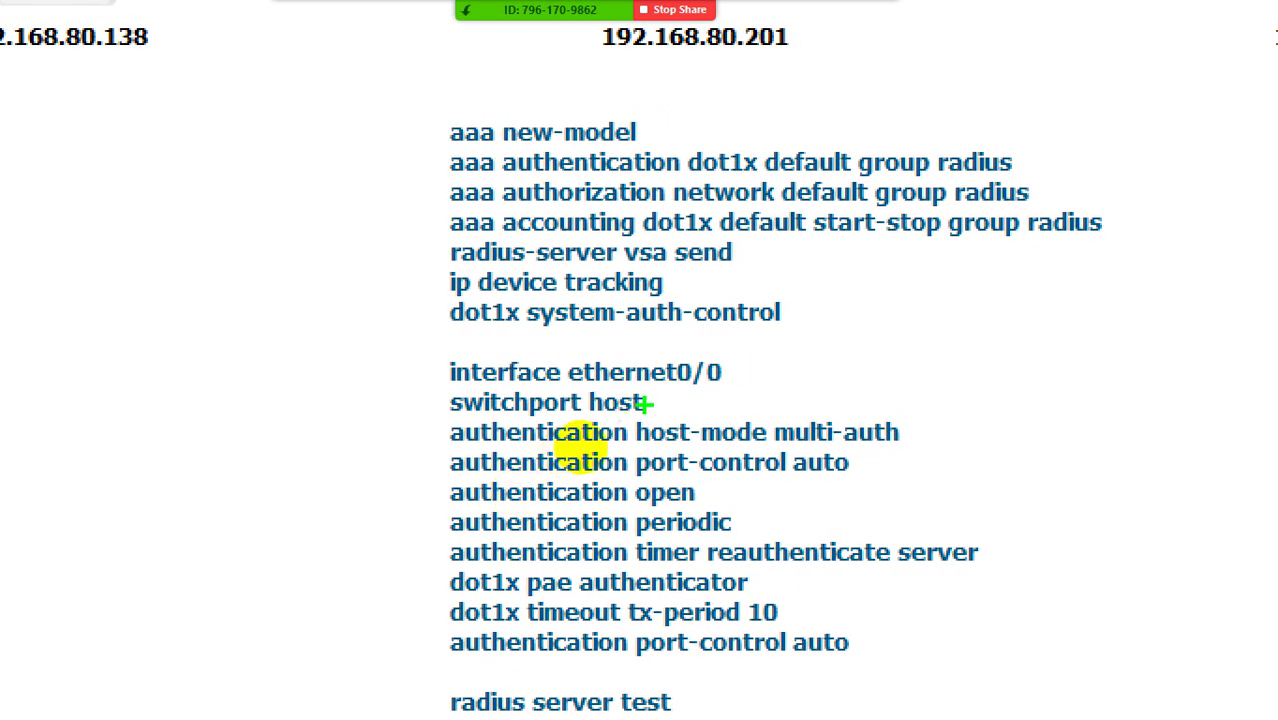
{"action": "left_click", "coordinate": [581, 447]}
{"action": "left_click_drag", "start_coordinate": [581, 447], "coordinate": [600, 448]}
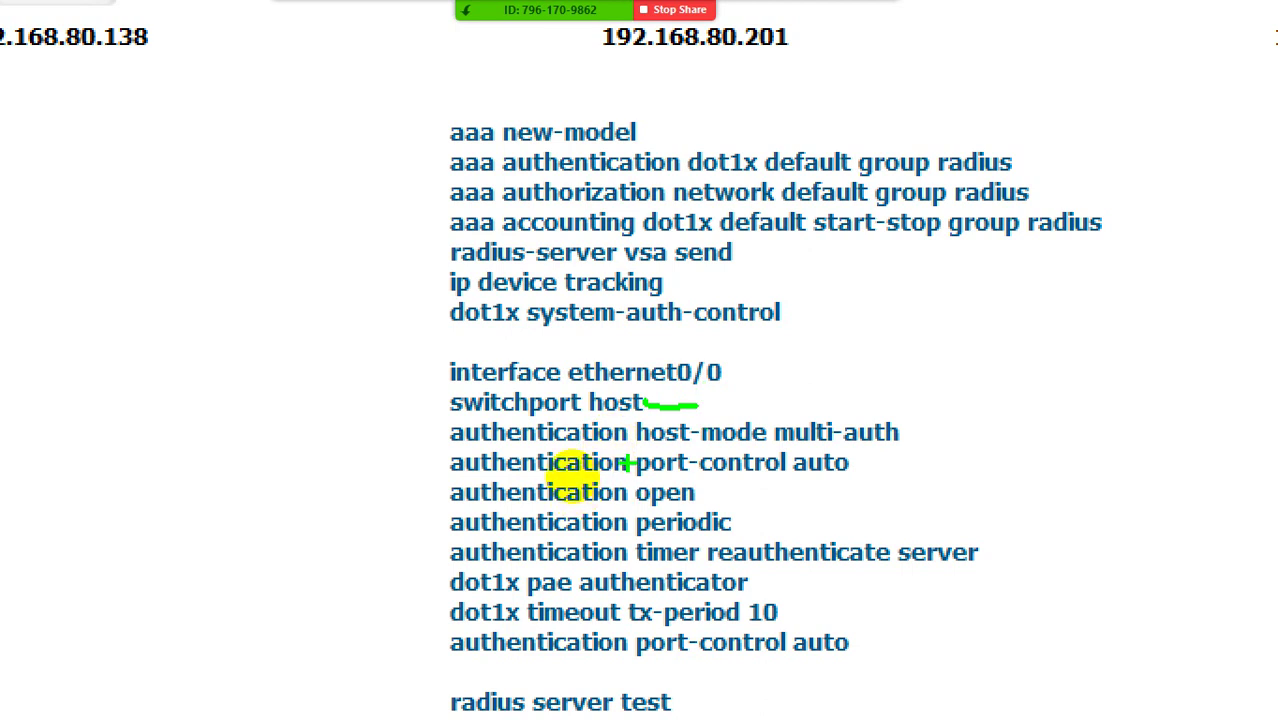
{"action": "left_click_drag", "start_coordinate": [926, 382], "coordinate": [812, 420]}
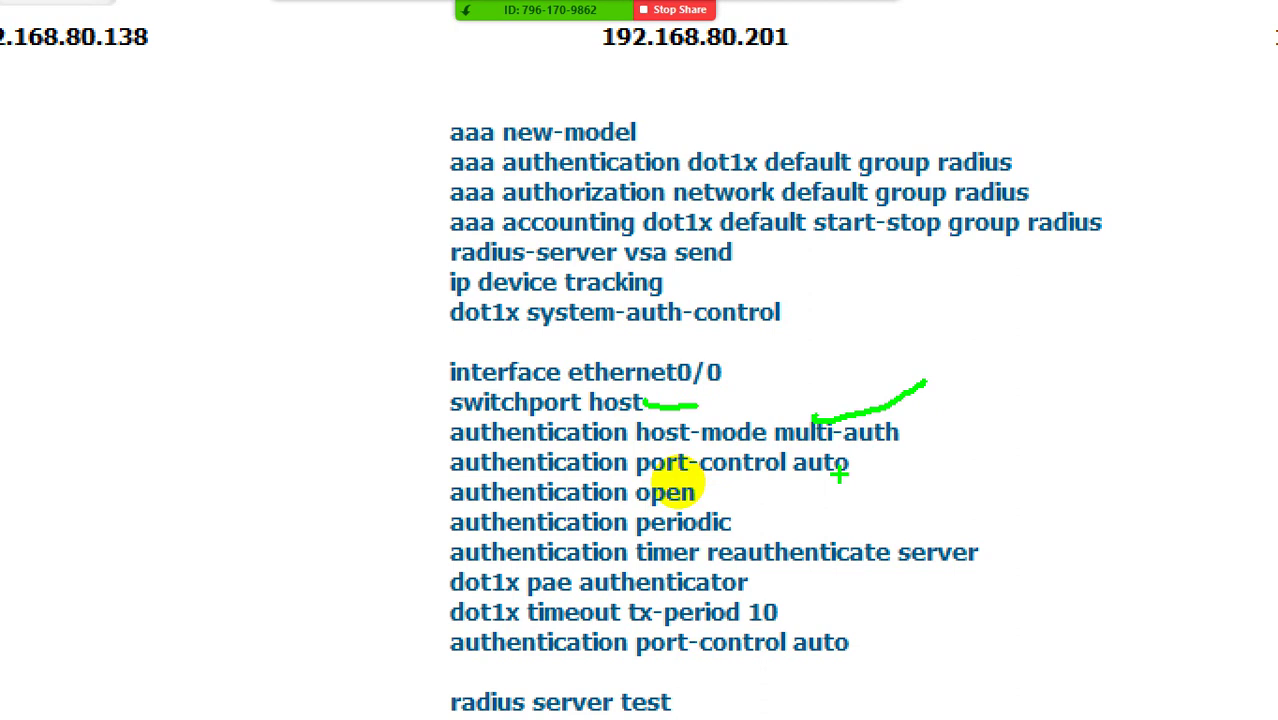
{"action": "key", "text": "Escape"}
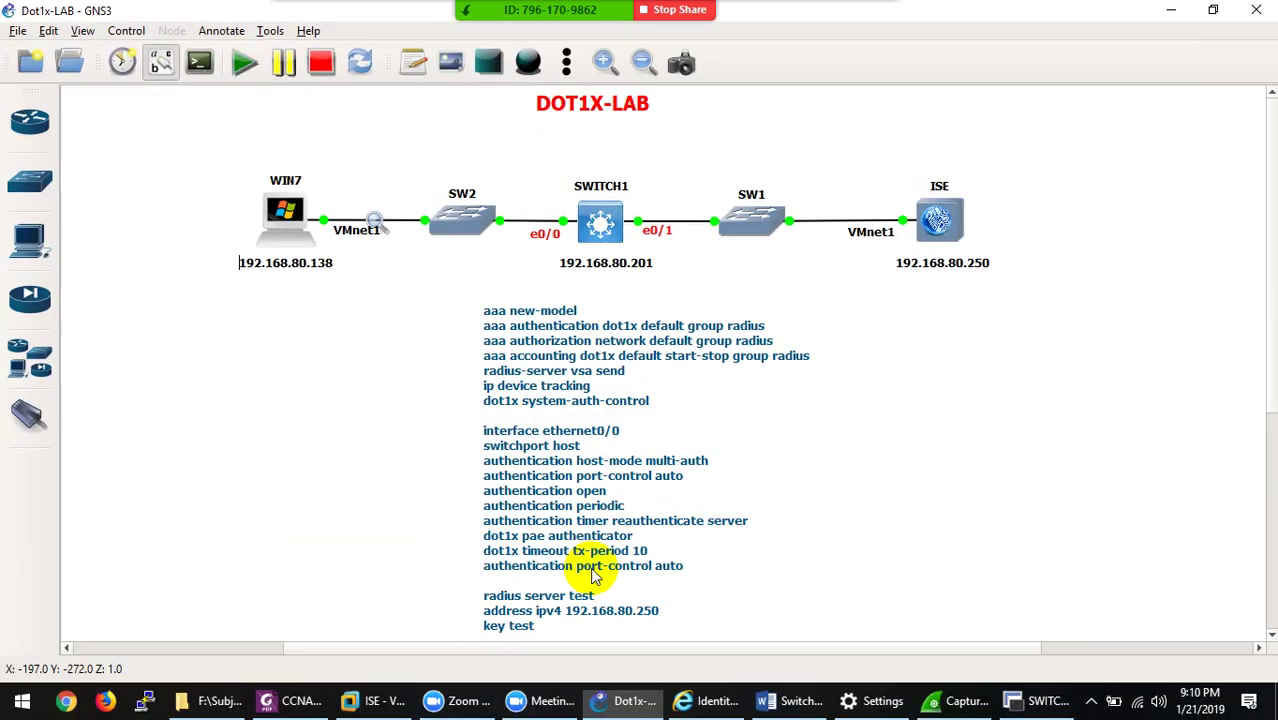
Scroll down to the dot1x and RADIUS configuration note and select it
{"action": "scroll", "coordinate": [645, 610], "scroll_direction": "down", "scroll_amount": 3}
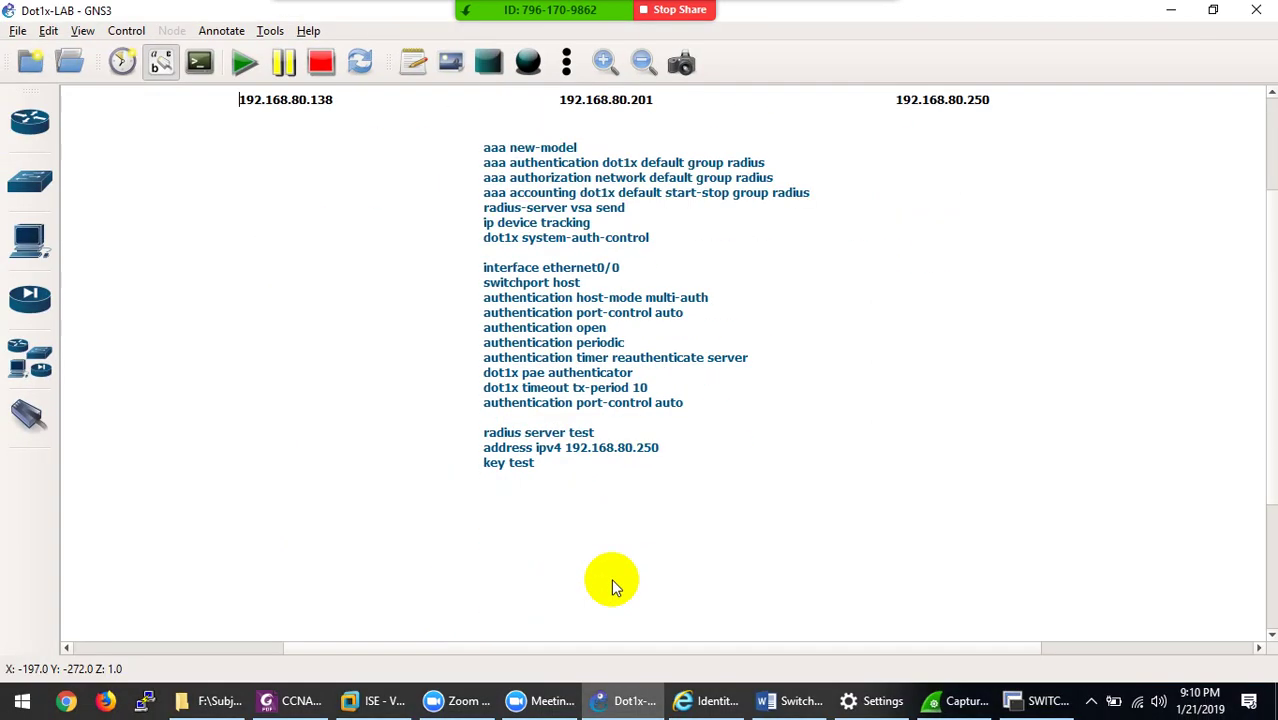
{"action": "left_click", "coordinate": [506, 449]}
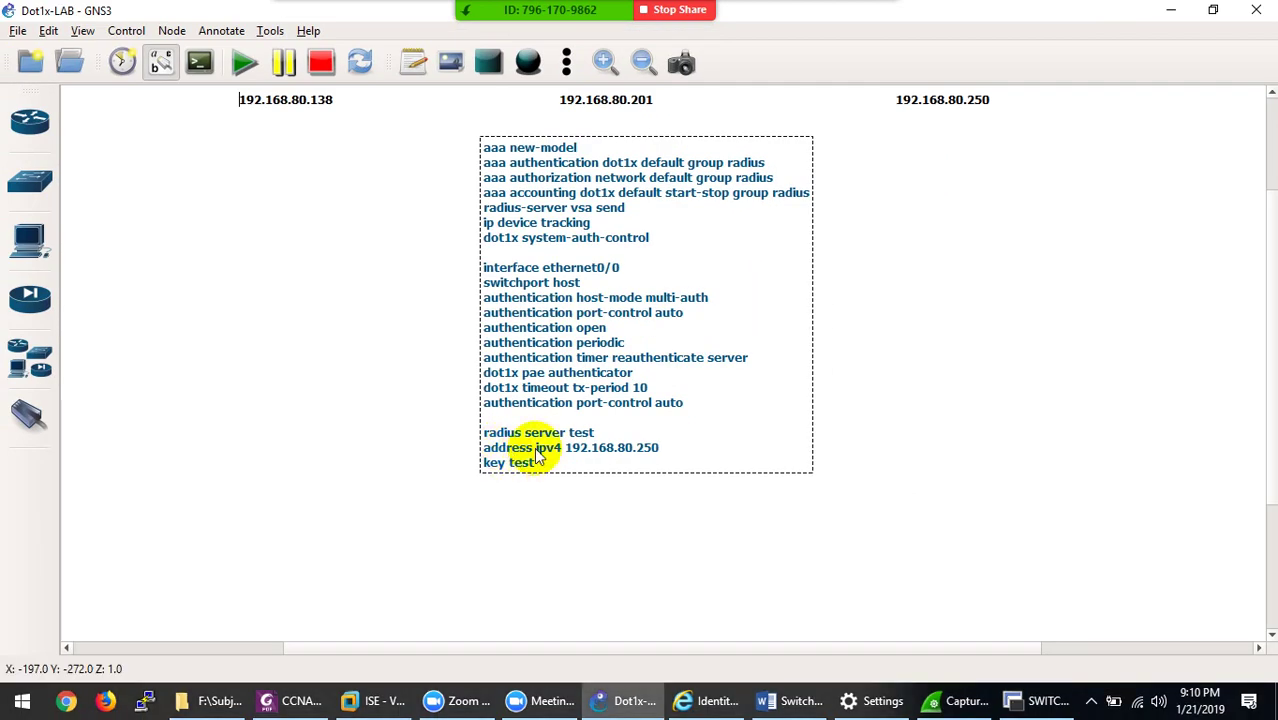
Page through CCNA-Security-Lab-1.pdf to the Older Dot1x Configuration page
{"action": "left_click", "coordinate": [300, 692]}
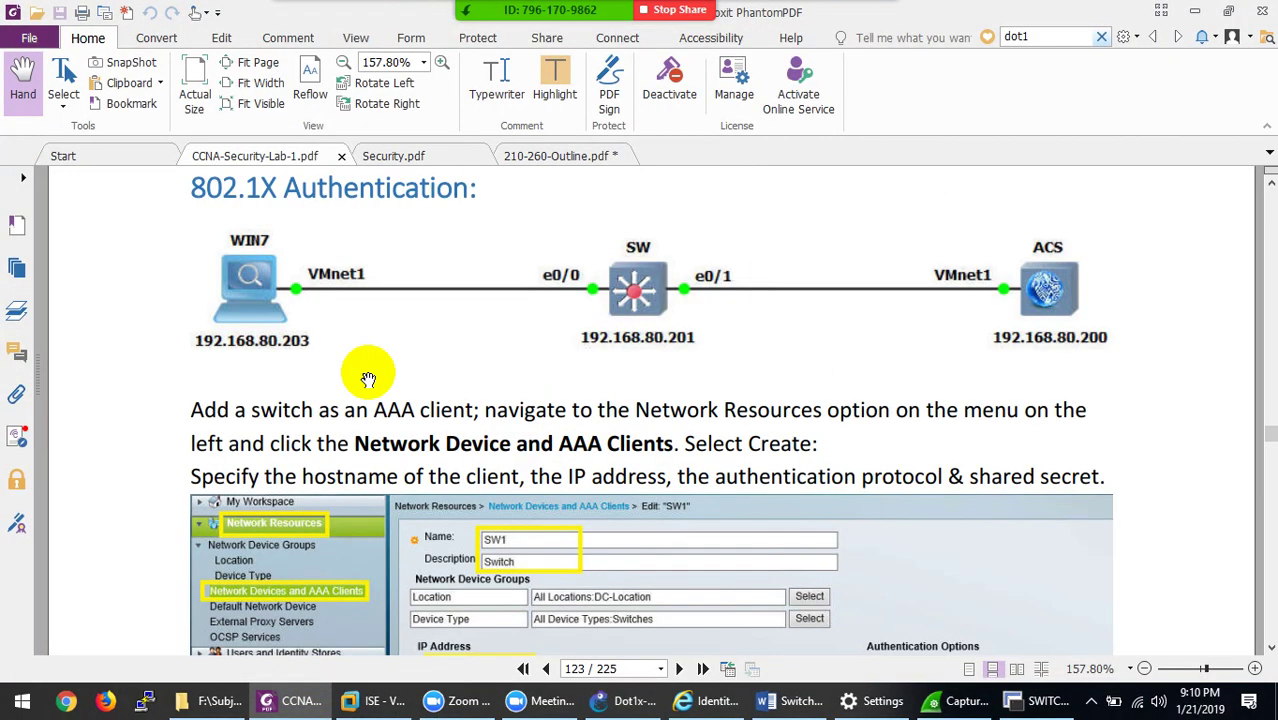
{"action": "scroll", "coordinate": [392, 408], "scroll_direction": "down", "scroll_amount": 3}
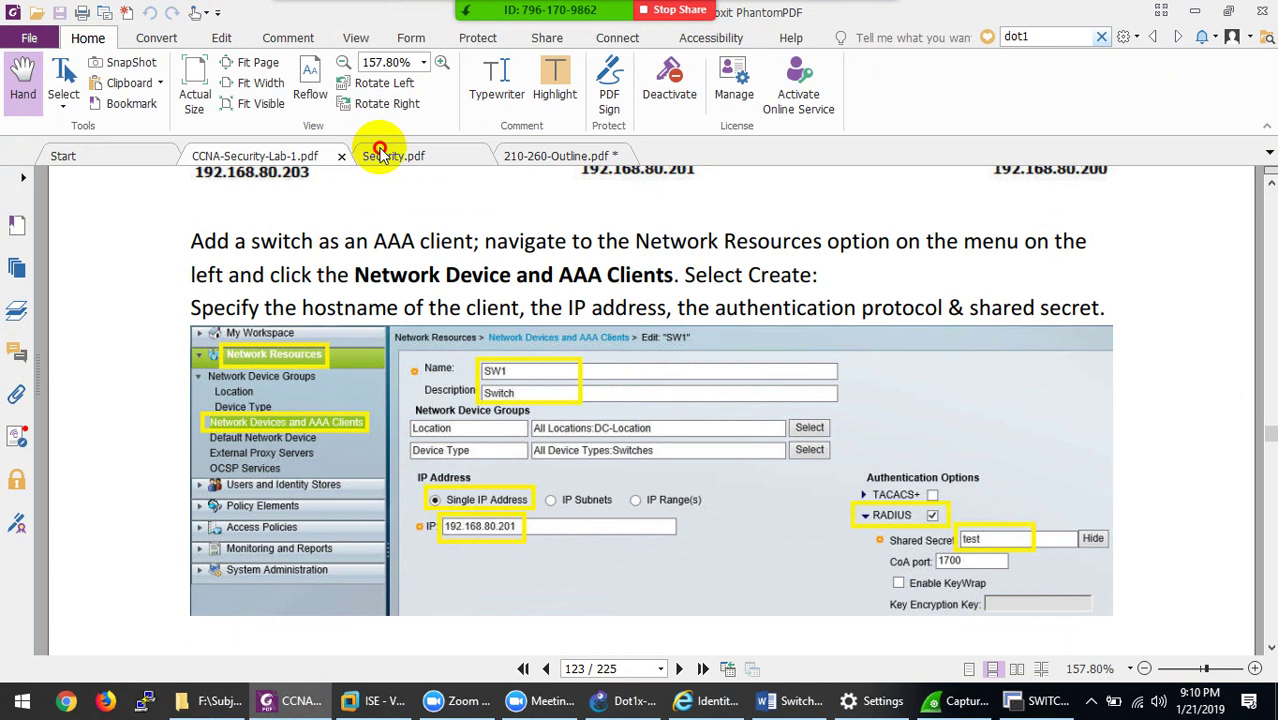
{"action": "left_click", "coordinate": [380, 156]}
{"action": "scroll", "coordinate": [428, 365], "scroll_direction": "down", "scroll_amount": 15}
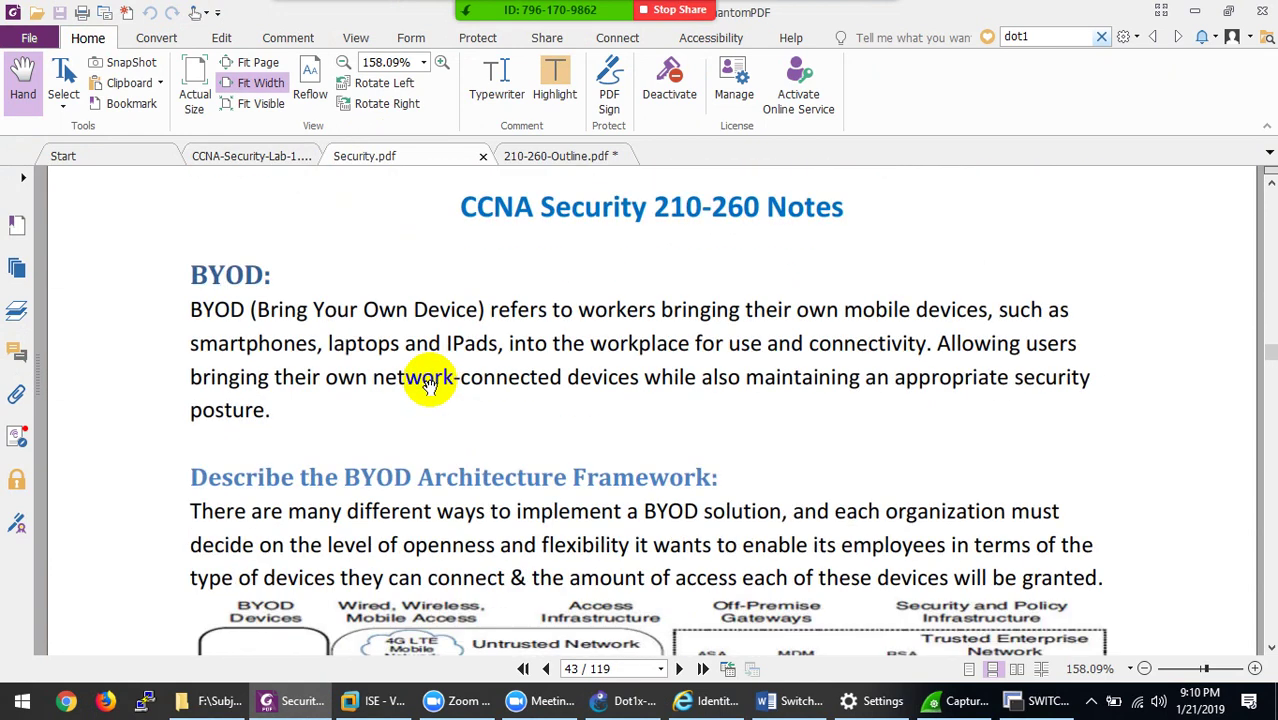
{"action": "scroll", "coordinate": [428, 385], "scroll_direction": "up", "scroll_amount": 2}
{"action": "scroll", "coordinate": [428, 385], "scroll_direction": "up", "scroll_amount": 15}
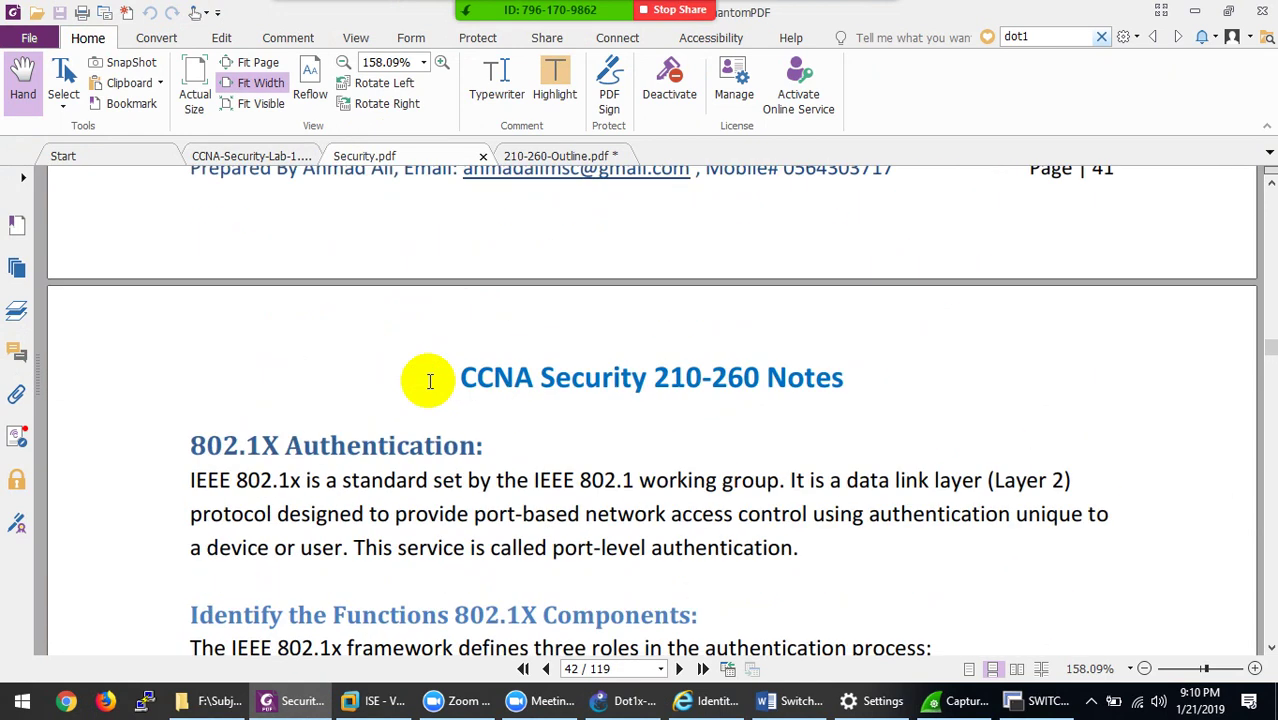
{"action": "left_click", "coordinate": [278, 155]}
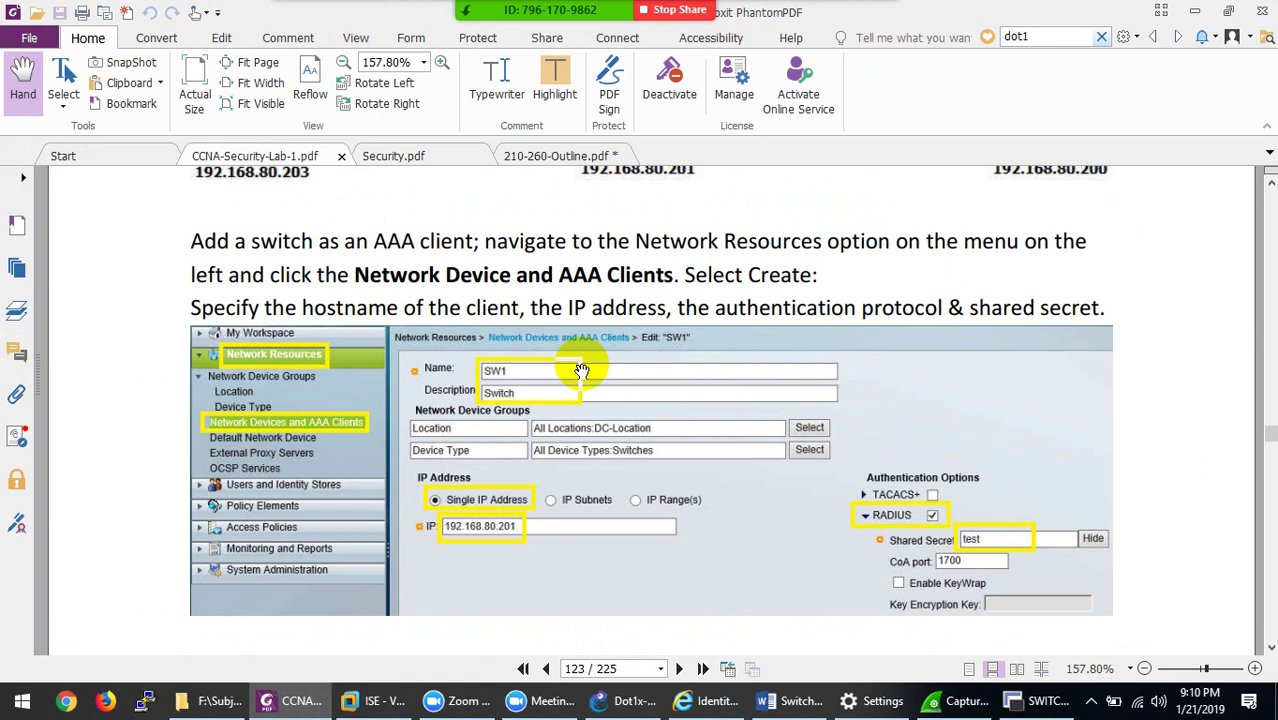
{"action": "scroll", "coordinate": [583, 371], "scroll_direction": "up", "scroll_amount": 7}
{"action": "scroll", "coordinate": [583, 371], "scroll_direction": "up", "scroll_amount": 6}
{"action": "scroll", "coordinate": [583, 371], "scroll_direction": "down", "scroll_amount": 3}
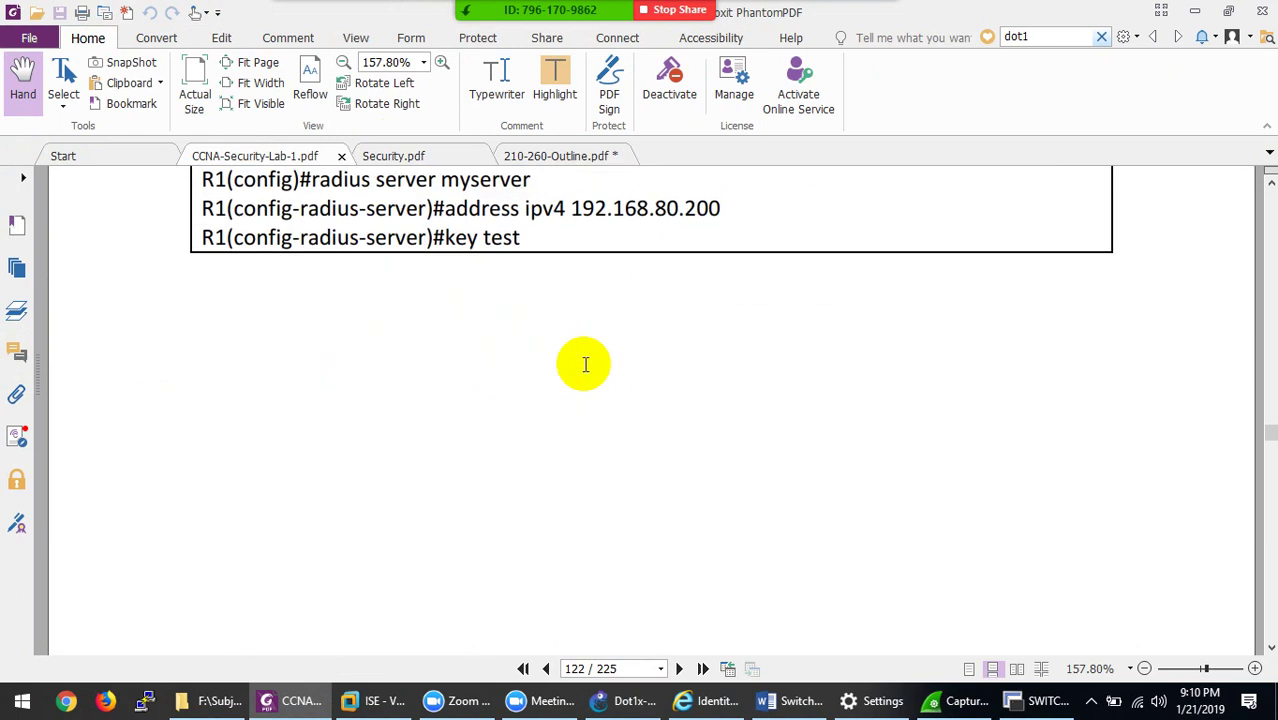
{"action": "scroll", "coordinate": [584, 371], "scroll_direction": "up", "scroll_amount": 3}
{"action": "scroll", "coordinate": [583, 371], "scroll_direction": "down", "scroll_amount": 5}
{"action": "scroll", "coordinate": [583, 368], "scroll_direction": "down", "scroll_amount": 15}
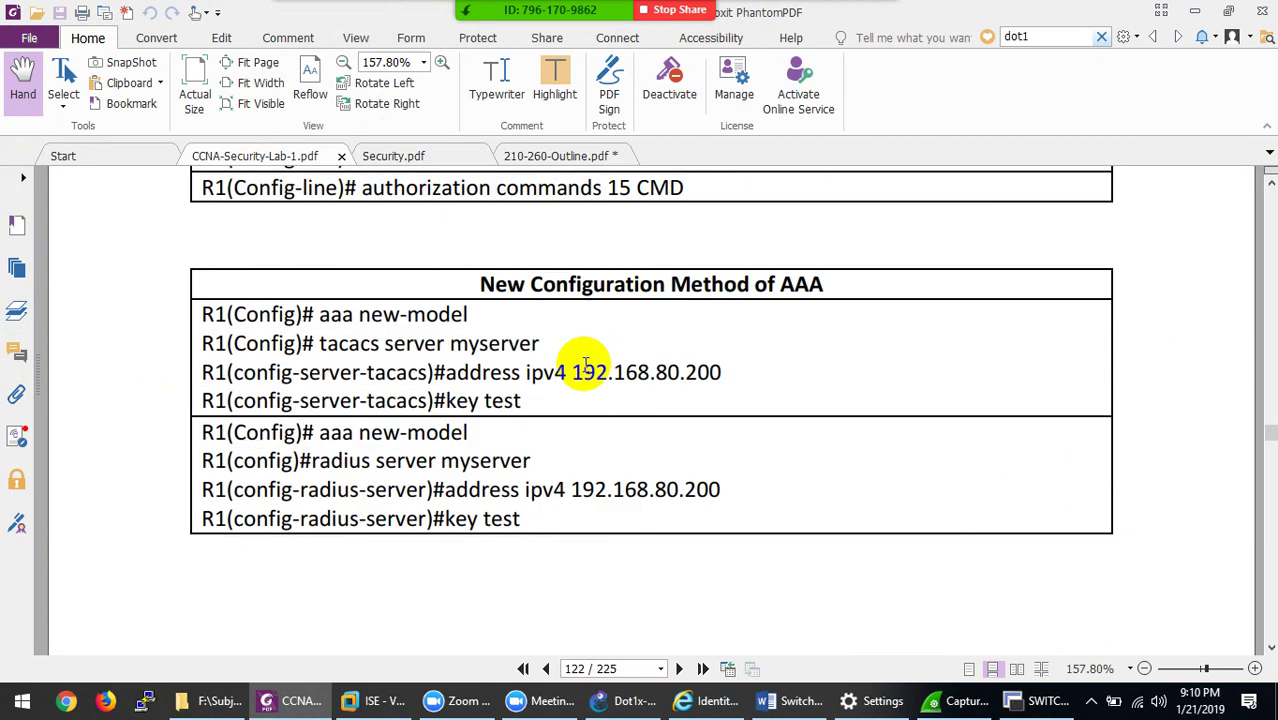
{"action": "scroll", "coordinate": [584, 378], "scroll_direction": "down", "scroll_amount": 10}
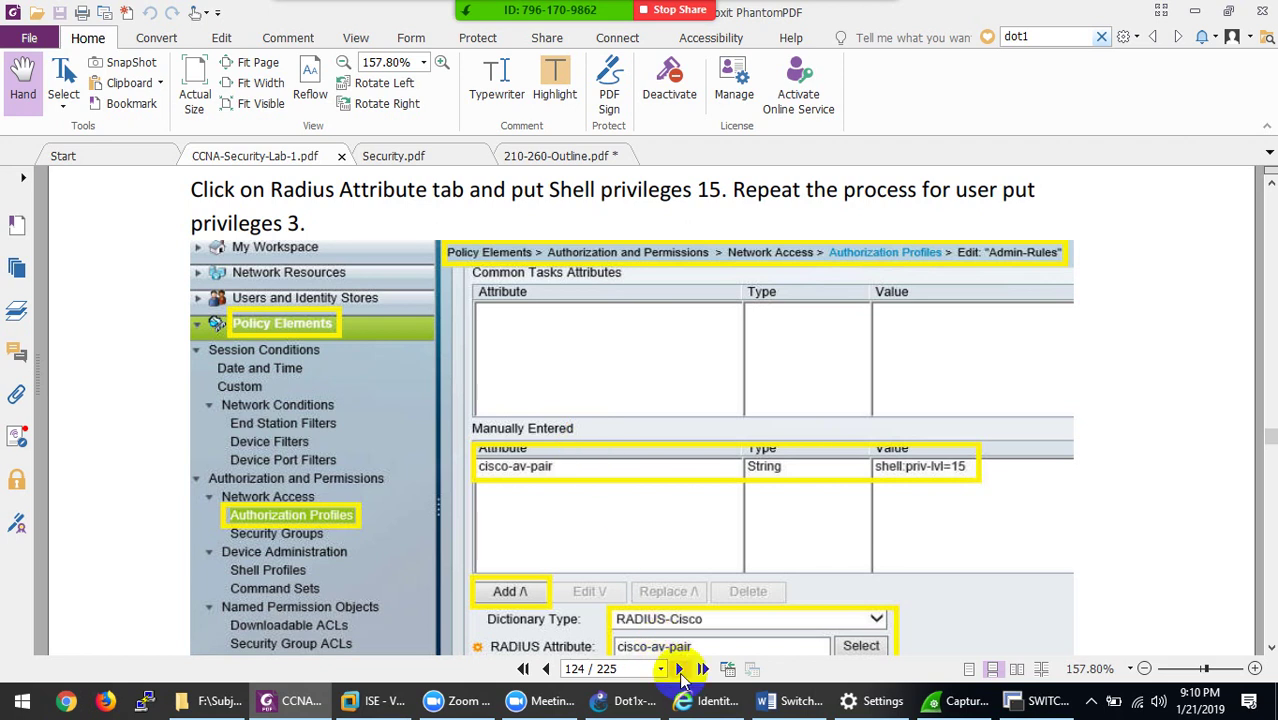
{"action": "left_click", "coordinate": [679, 669]}
{"action": "left_click", "coordinate": [680, 670]}
{"action": "left_click", "coordinate": [680, 670]}
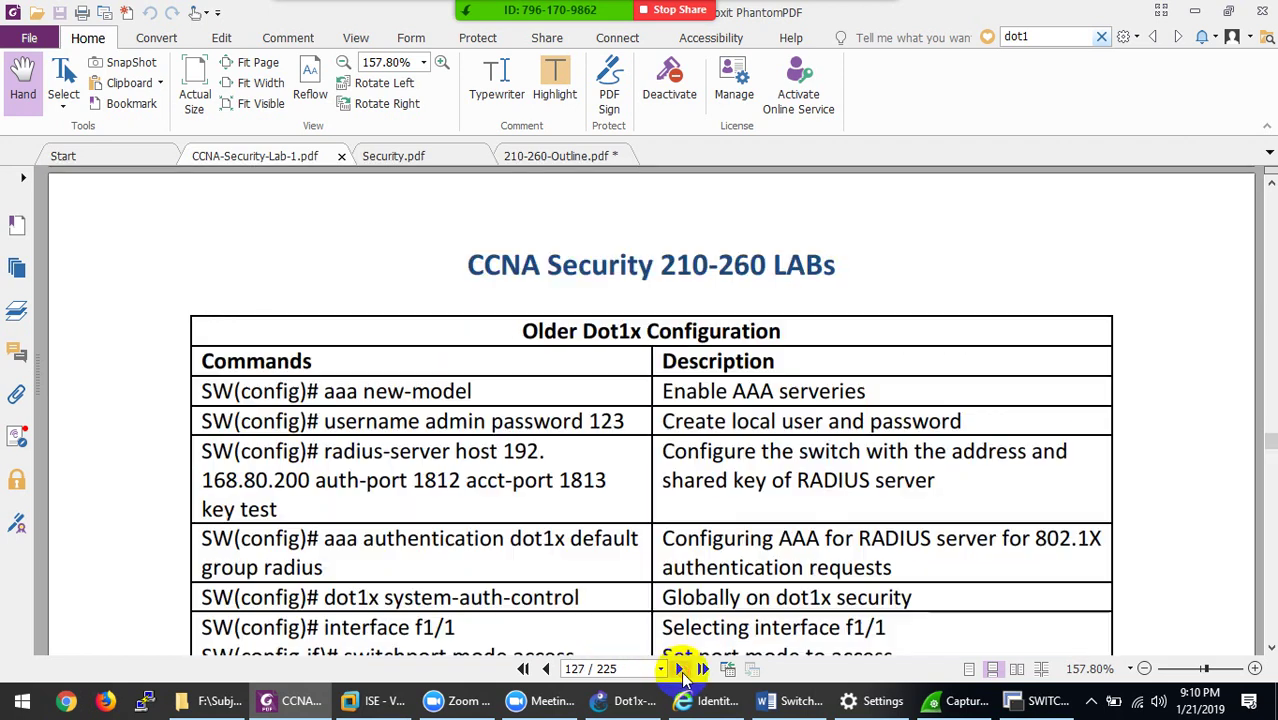
Highlight aaa new-model, radius-server host with auth-port 1812, and radius server myserver commands
{"action": "scroll", "coordinate": [590, 490], "scroll_direction": "down", "scroll_amount": 3}
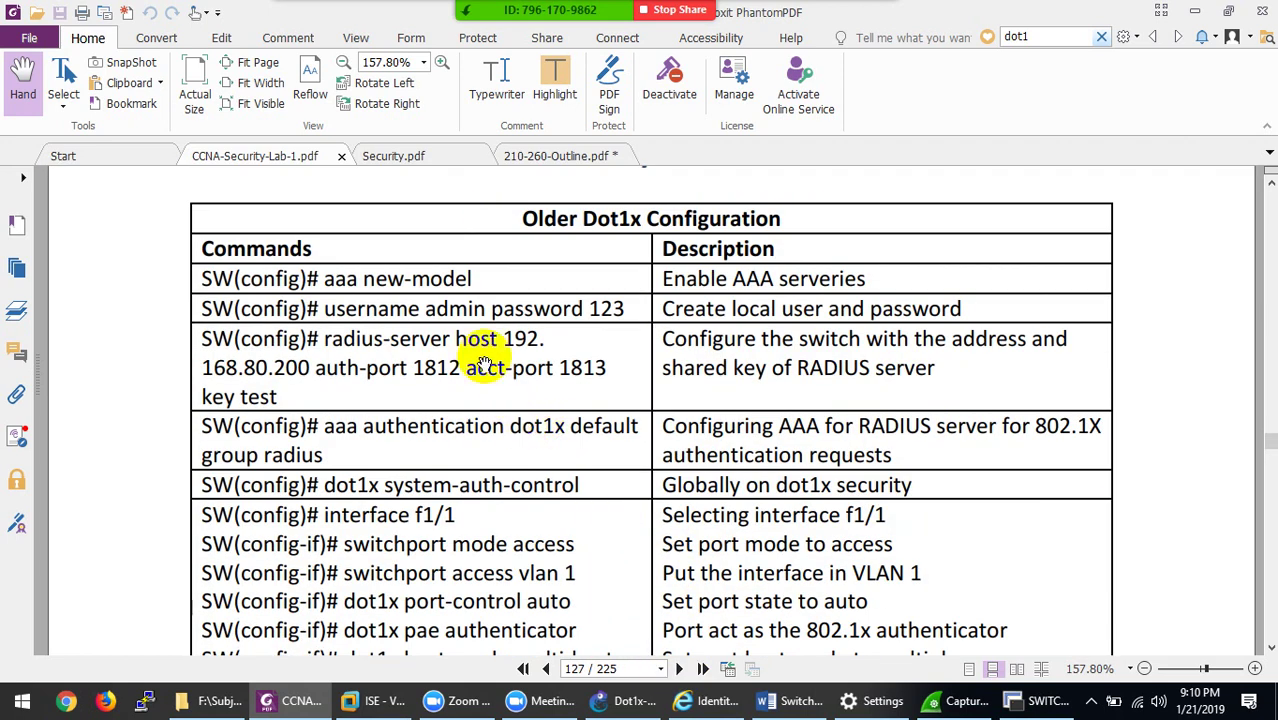
{"action": "left_click_drag", "start_coordinate": [674, 280], "coordinate": [875, 281]}
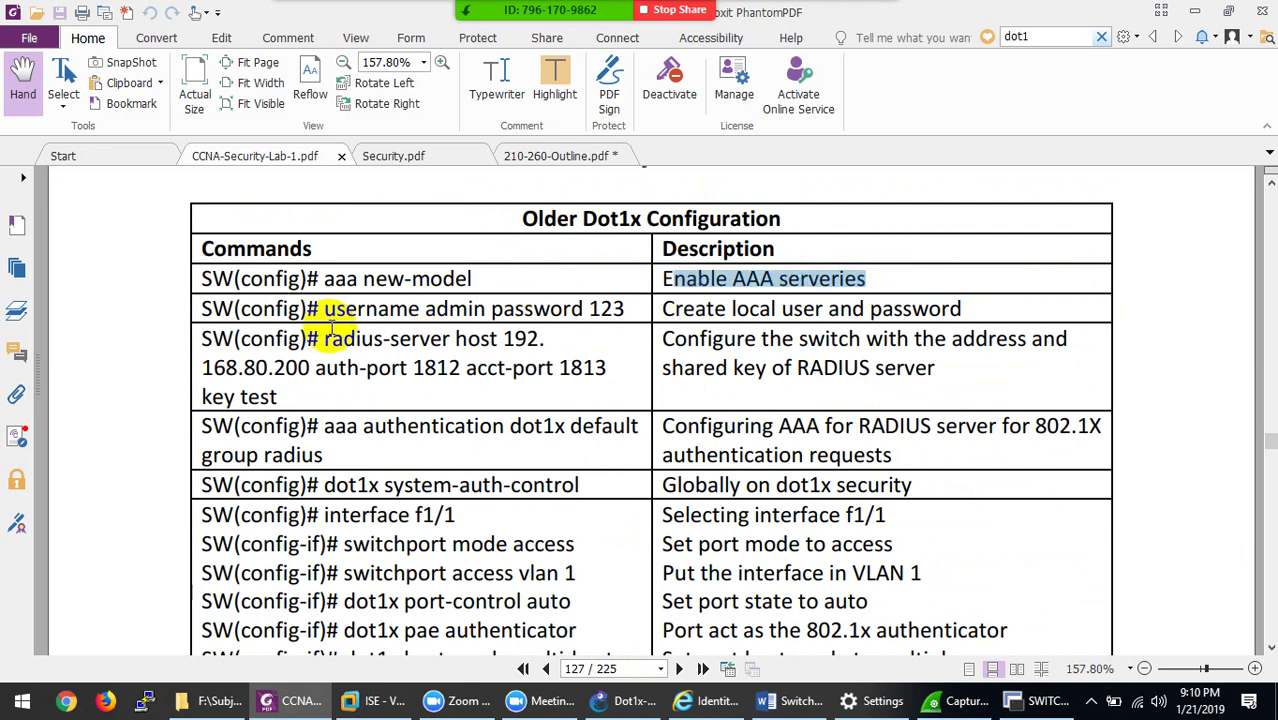
{"action": "left_click_drag", "start_coordinate": [321, 340], "coordinate": [510, 335]}
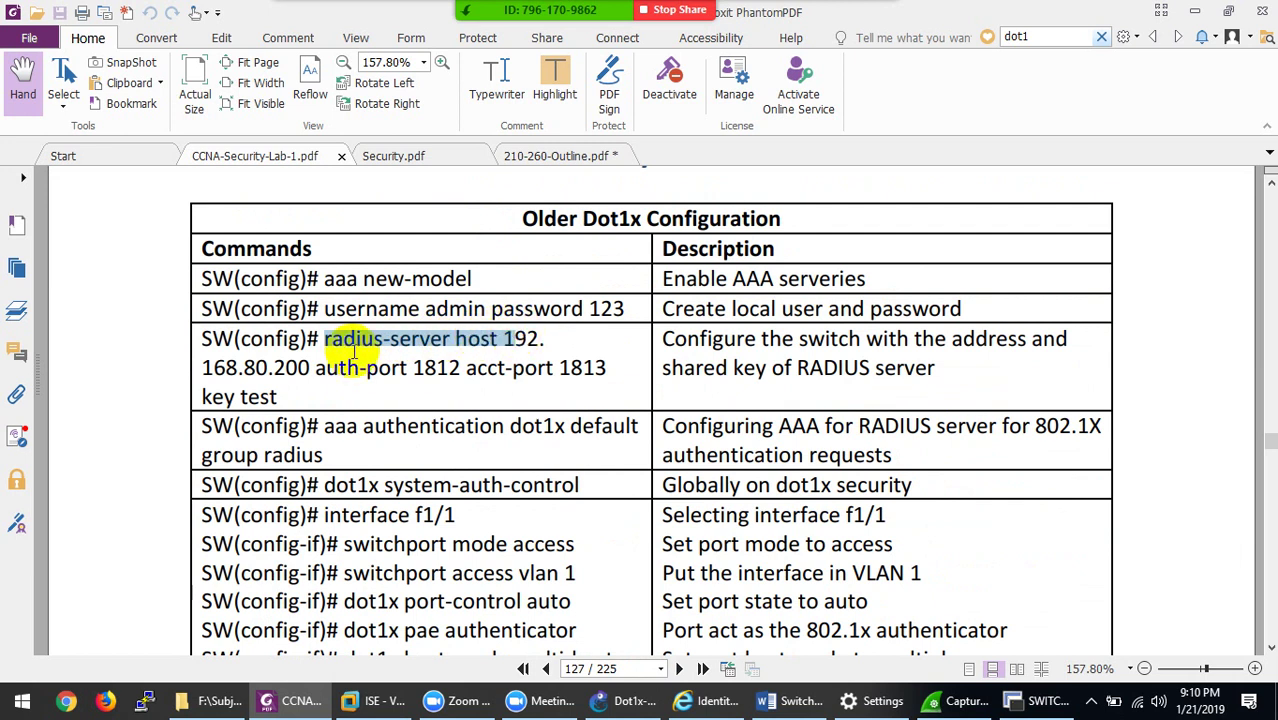
{"action": "left_click_drag", "start_coordinate": [316, 368], "coordinate": [553, 367]}
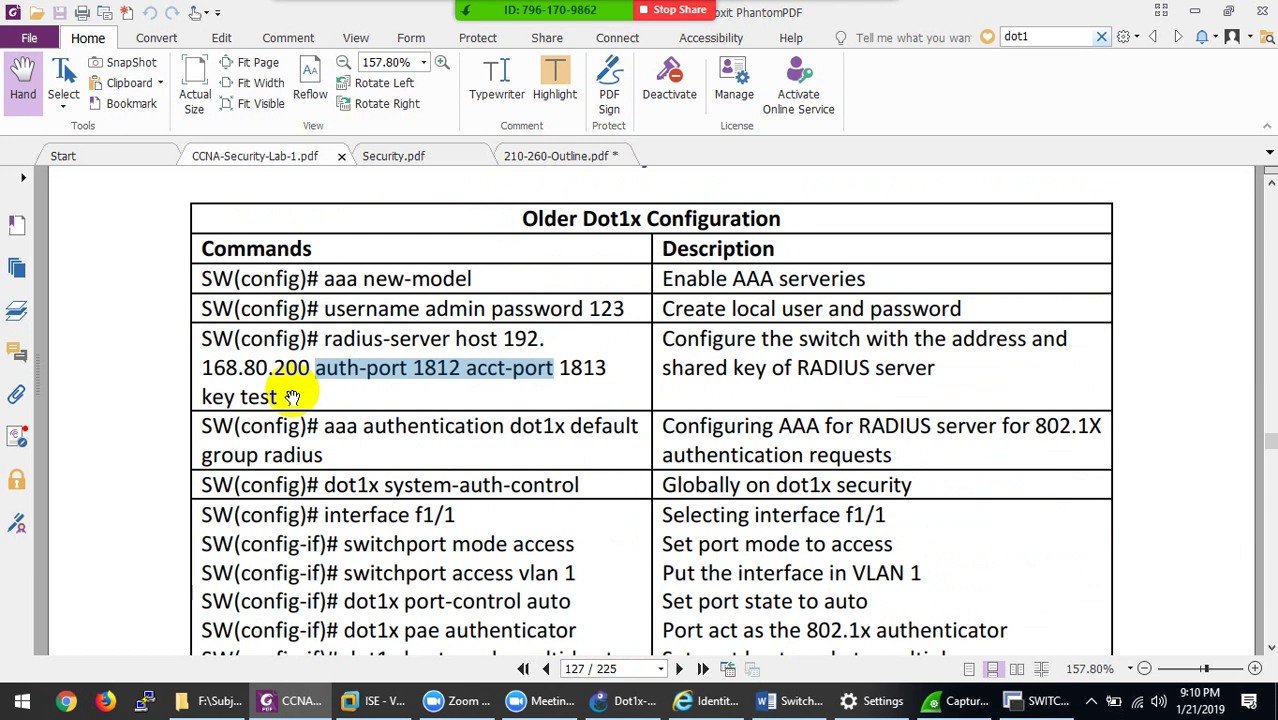
{"action": "scroll", "coordinate": [292, 397], "scroll_direction": "down", "scroll_amount": 12}
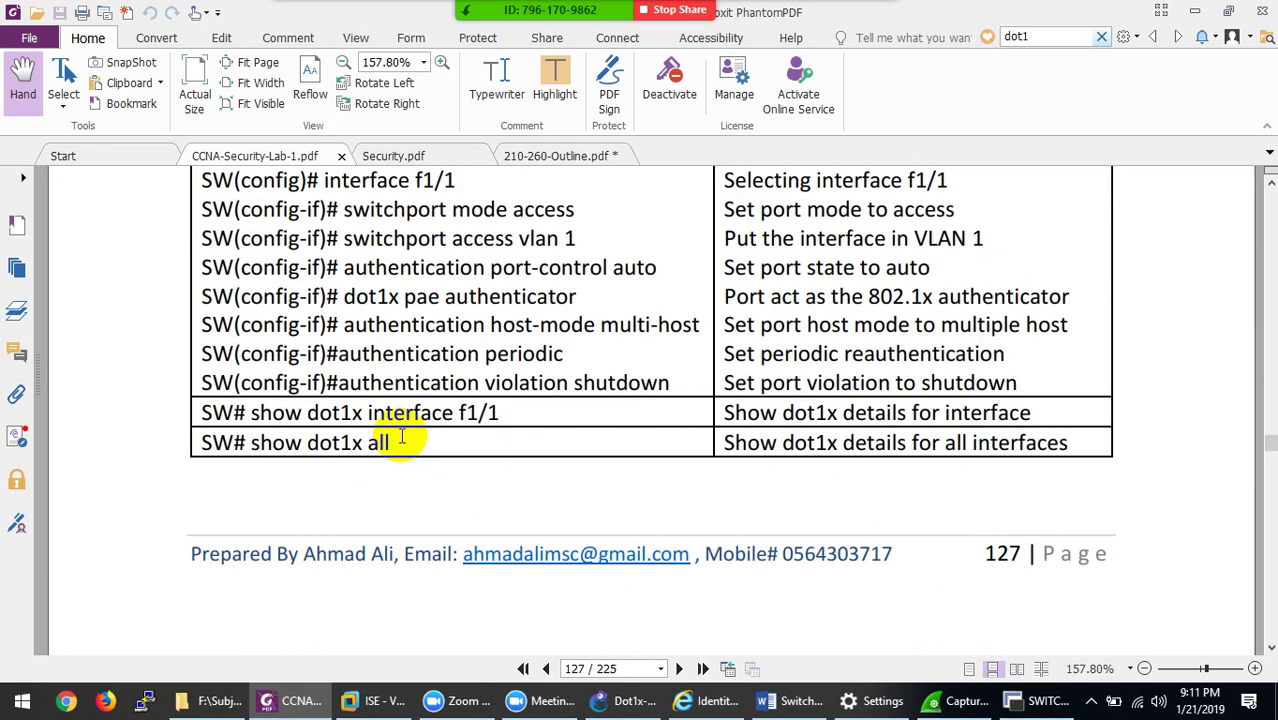
{"action": "scroll", "coordinate": [400, 437], "scroll_direction": "down", "scroll_amount": 5}
{"action": "scroll", "coordinate": [400, 437], "scroll_direction": "up", "scroll_amount": 8}
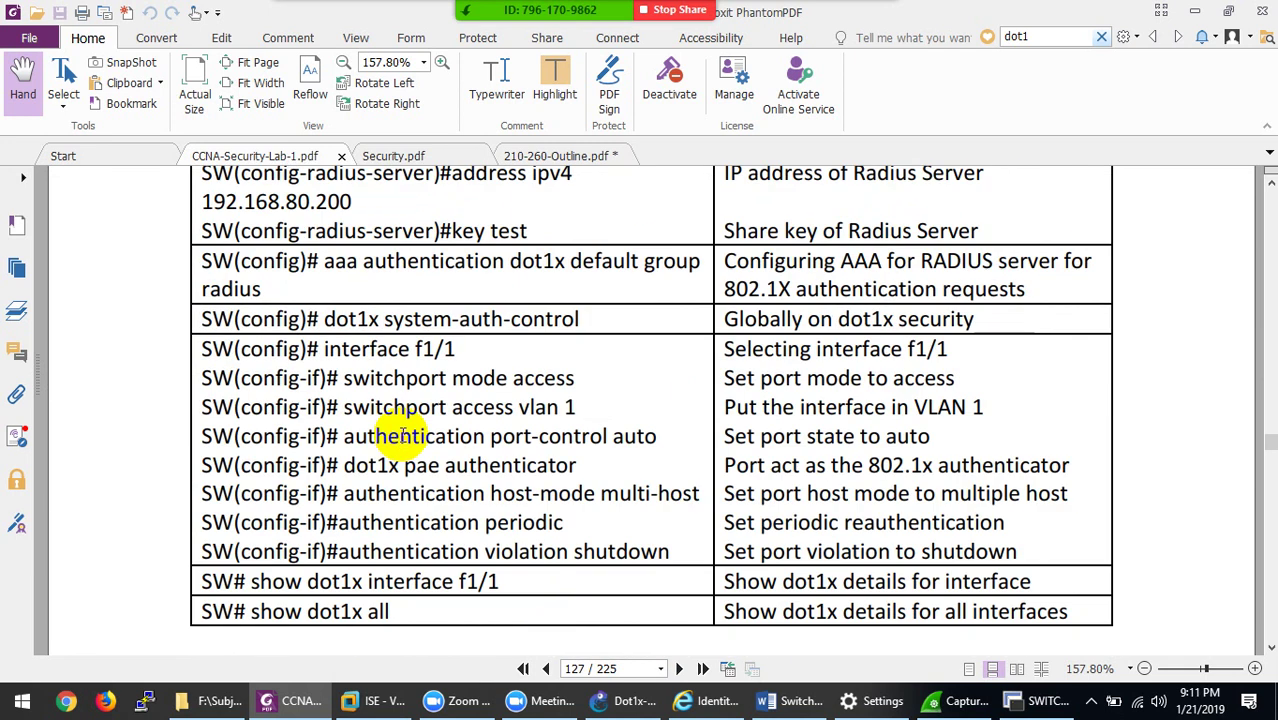
{"action": "scroll", "coordinate": [371, 491], "scroll_direction": "up", "scroll_amount": 3}
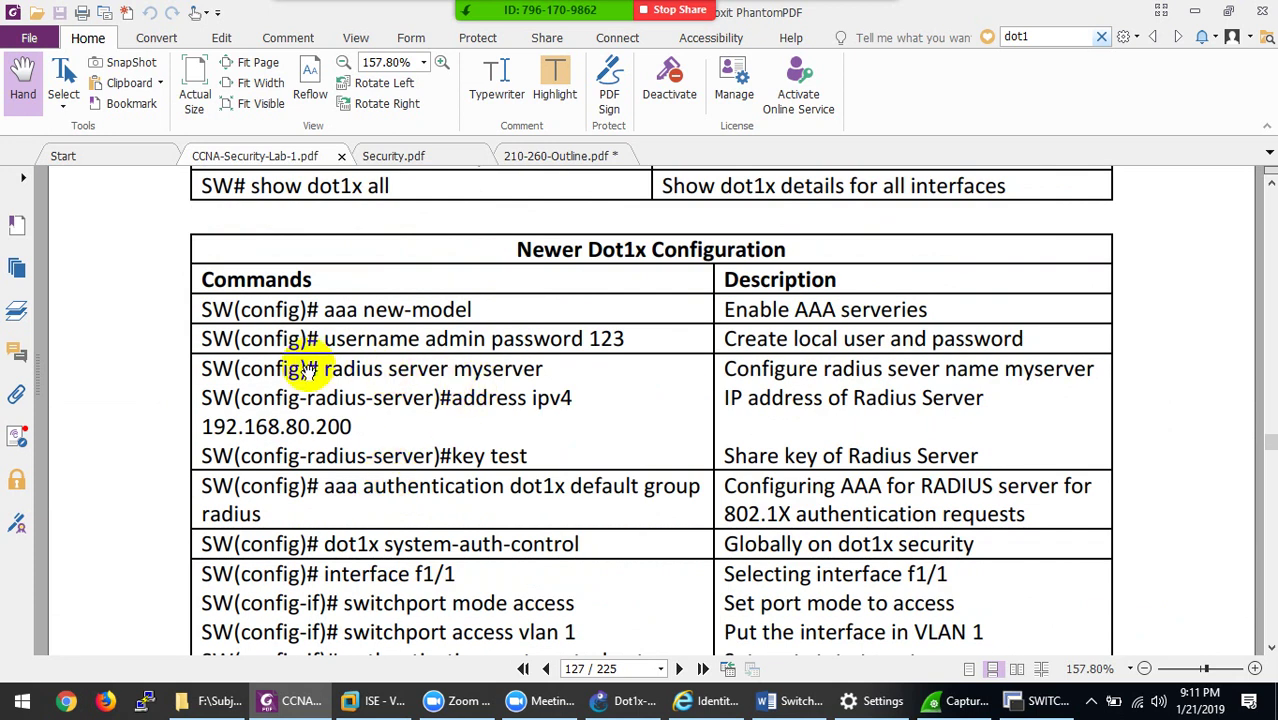
{"action": "left_click", "coordinate": [335, 367]}
{"action": "left_click_drag", "start_coordinate": [335, 367], "coordinate": [527, 368]}
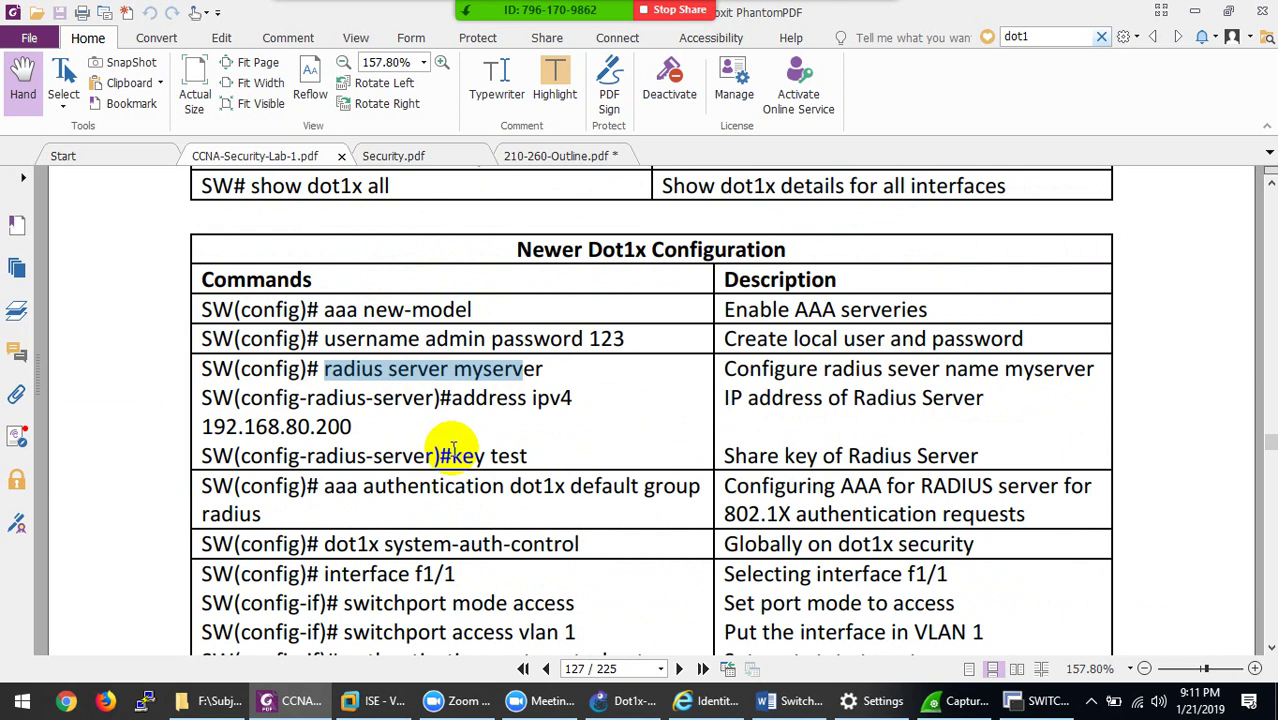
Highlight the Newer Dot1x Configuration heading, RADIUS address and auth port, and dot1x pae authenticator
{"action": "scroll", "coordinate": [452, 448], "scroll_direction": "up", "scroll_amount": 6}
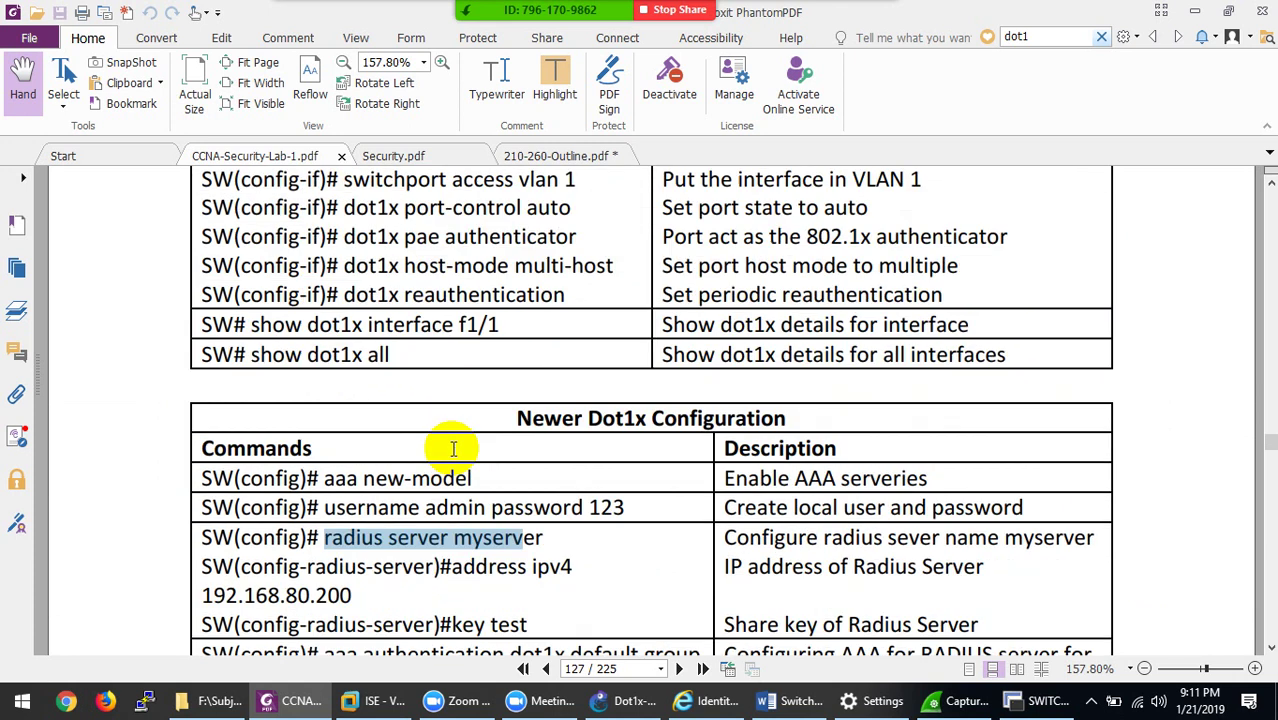
{"action": "scroll", "coordinate": [455, 447], "scroll_direction": "up", "scroll_amount": 1}
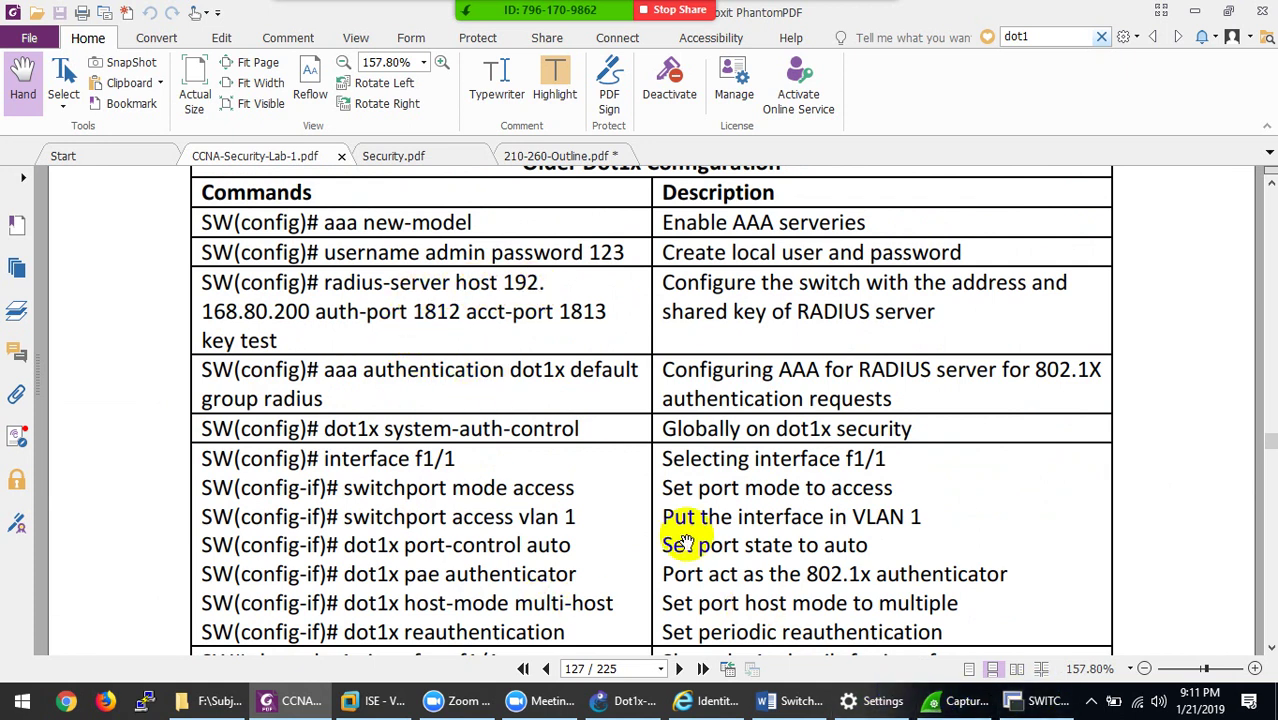
{"action": "scroll", "coordinate": [676, 523], "scroll_direction": "down", "scroll_amount": 10}
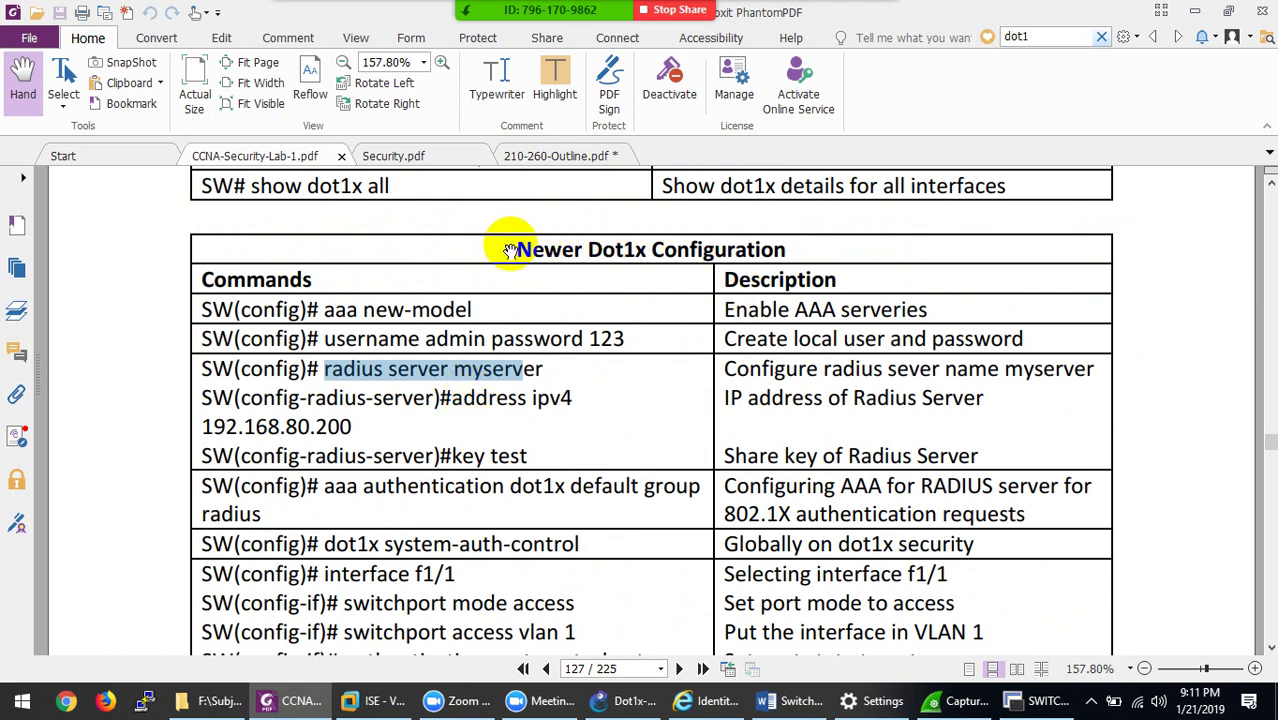
{"action": "left_click", "coordinate": [512, 247]}
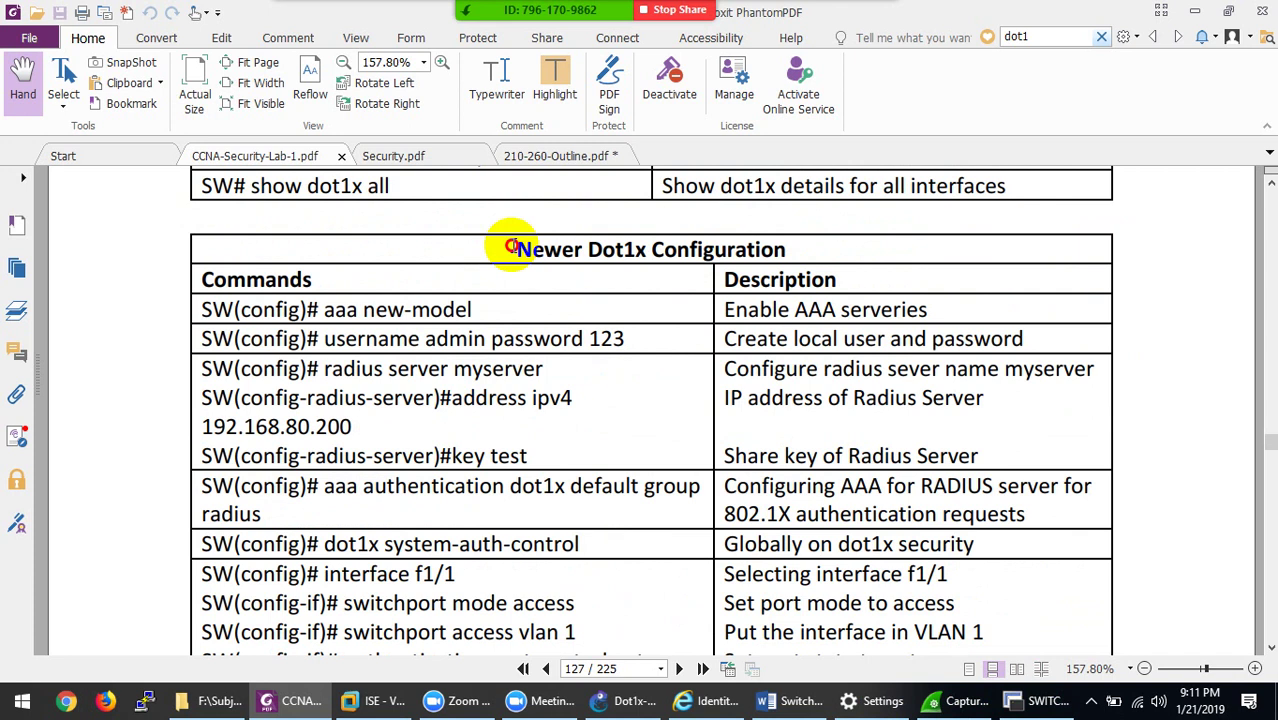
{"action": "left_click_drag", "start_coordinate": [512, 247], "coordinate": [800, 256]}
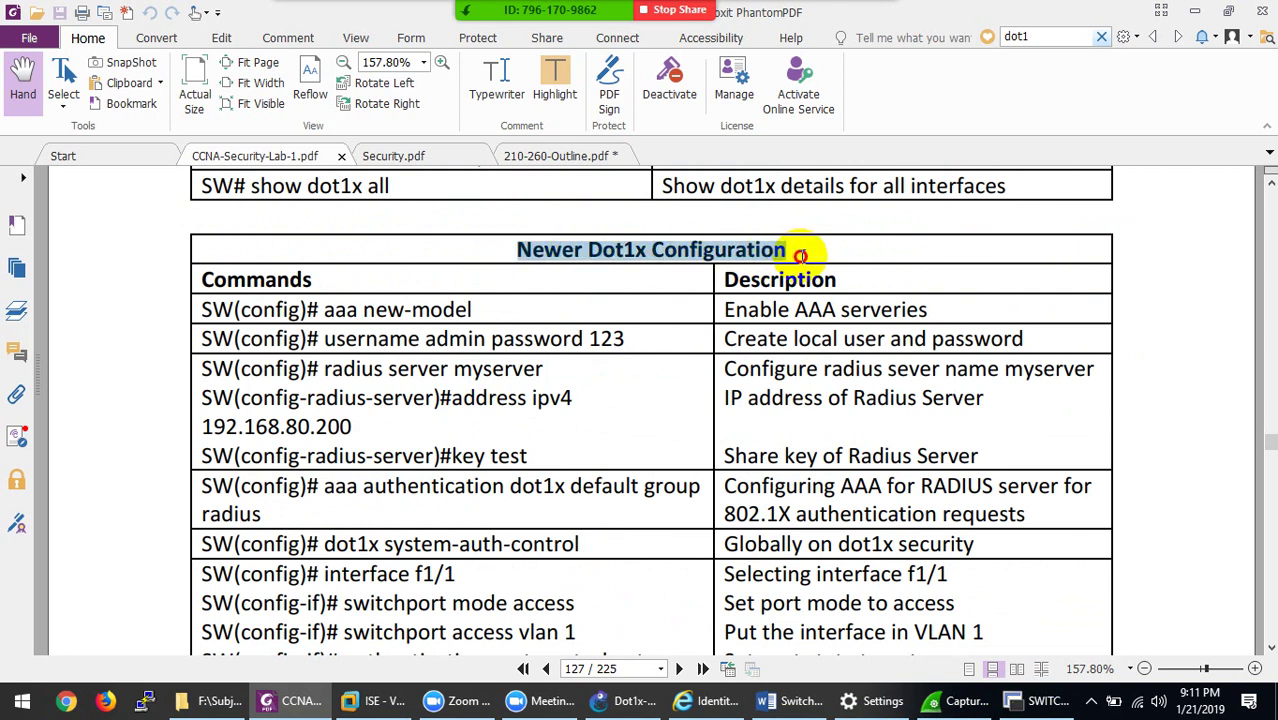
{"action": "scroll", "coordinate": [520, 365], "scroll_direction": "up", "scroll_amount": 8}
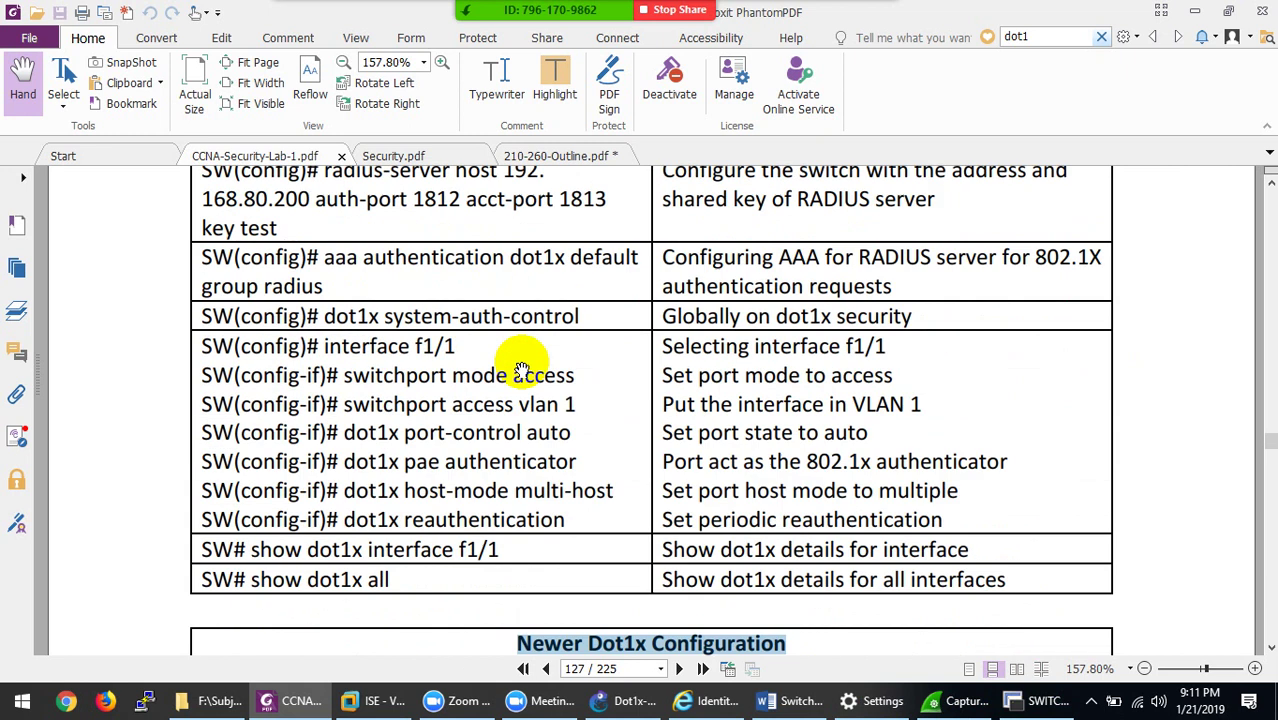
{"action": "scroll", "coordinate": [520, 353], "scroll_direction": "up", "scroll_amount": 1}
{"action": "double_click", "coordinate": [552, 386]}
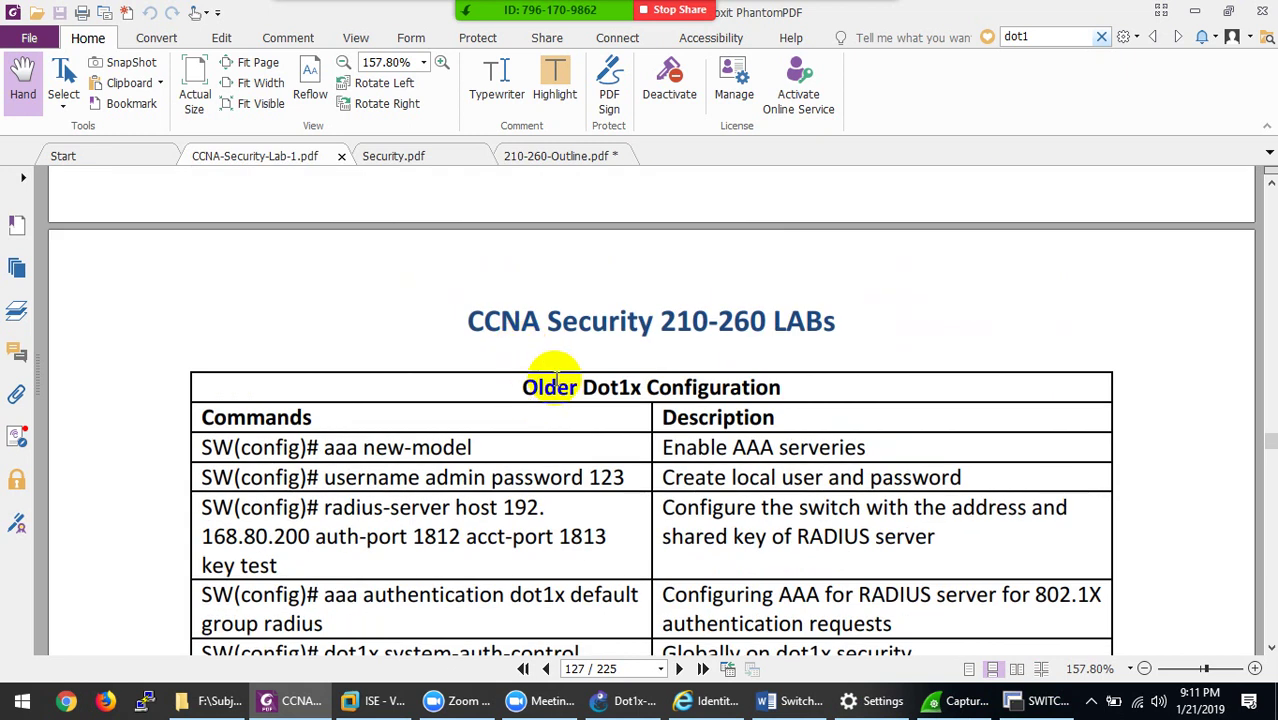
{"action": "scroll", "coordinate": [555, 375], "scroll_direction": "down", "scroll_amount": 2}
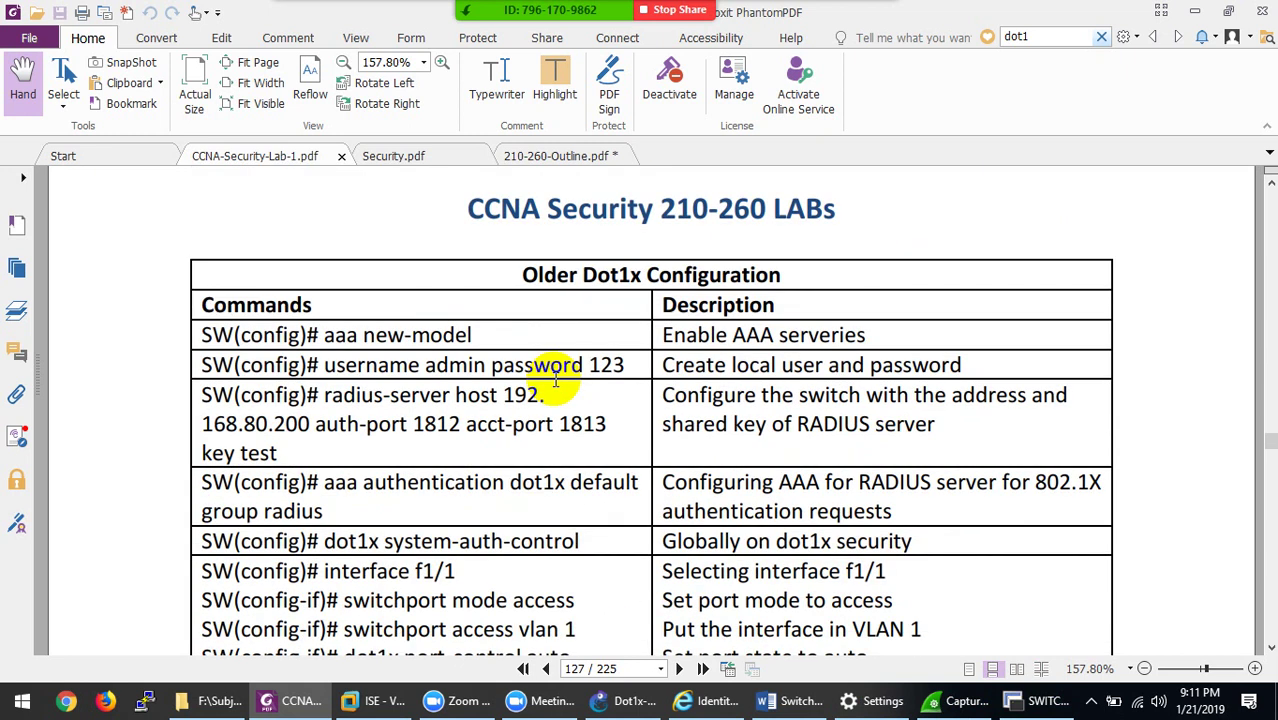
{"action": "left_click_drag", "start_coordinate": [430, 395], "coordinate": [481, 437]}
{"action": "scroll", "coordinate": [481, 437], "scroll_direction": "down", "scroll_amount": 3}
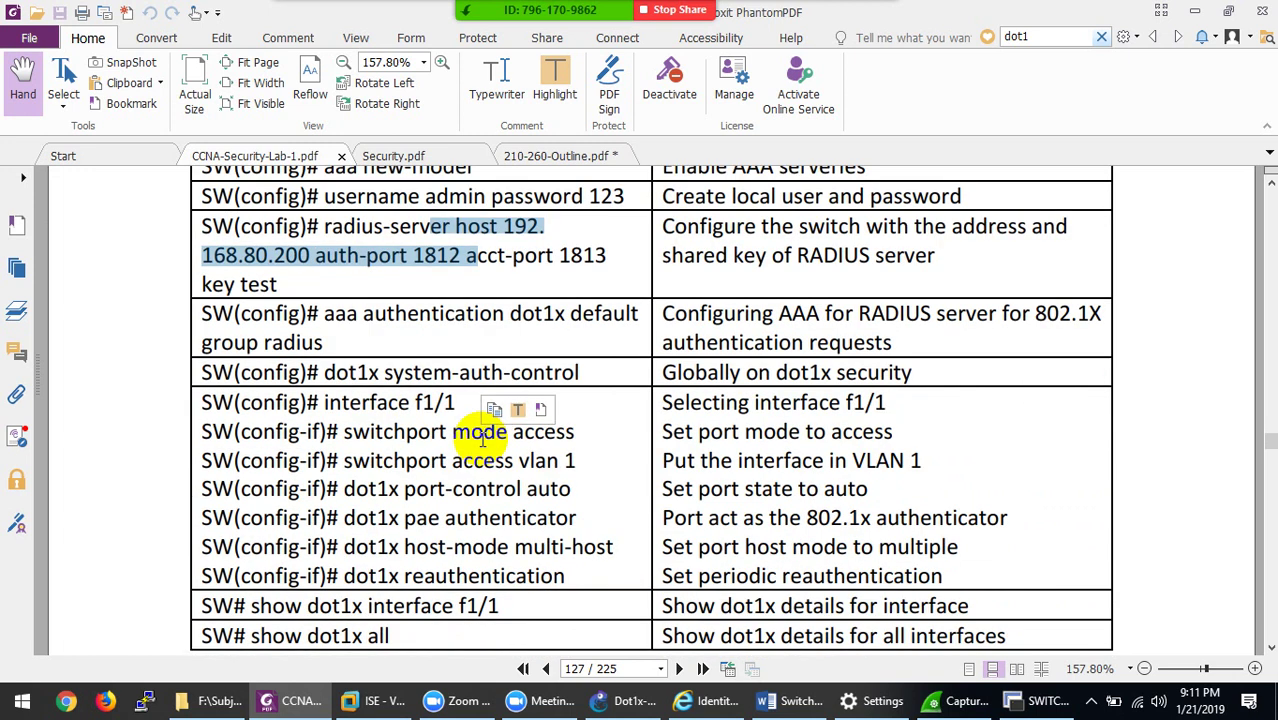
{"action": "scroll", "coordinate": [481, 437], "scroll_direction": "down", "scroll_amount": 2}
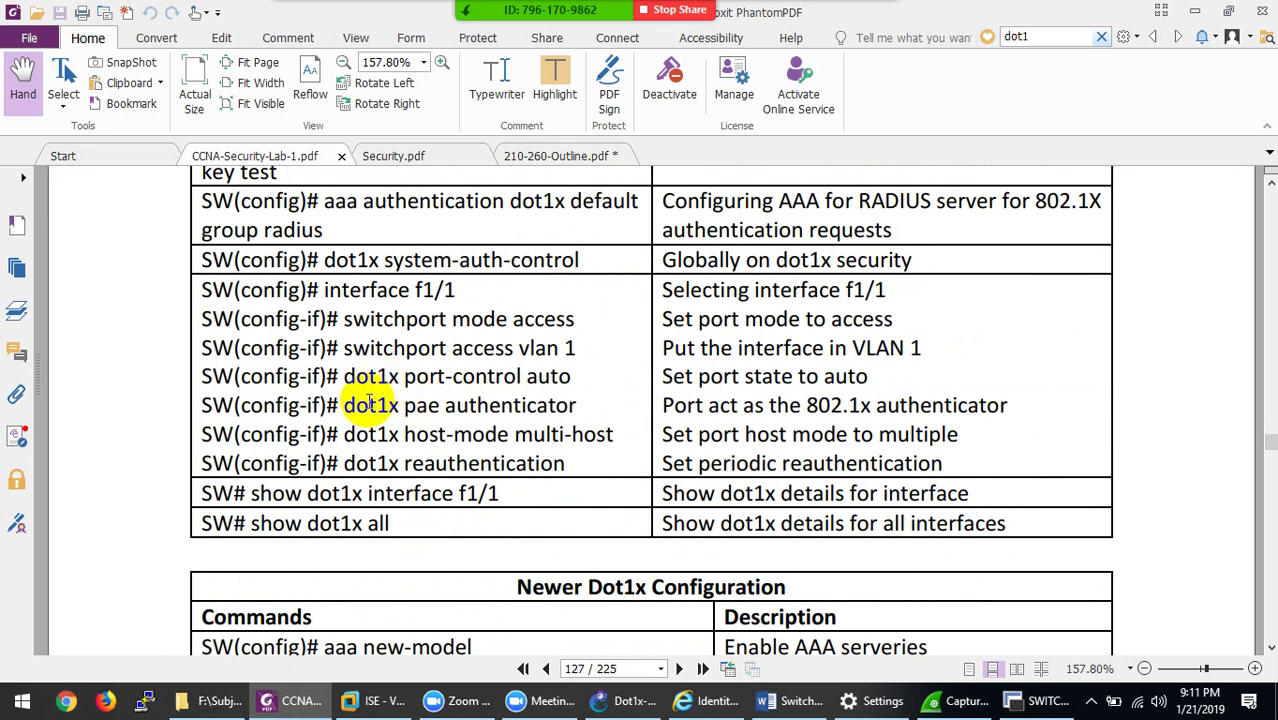
{"action": "left_click_drag", "start_coordinate": [334, 406], "coordinate": [579, 414]}
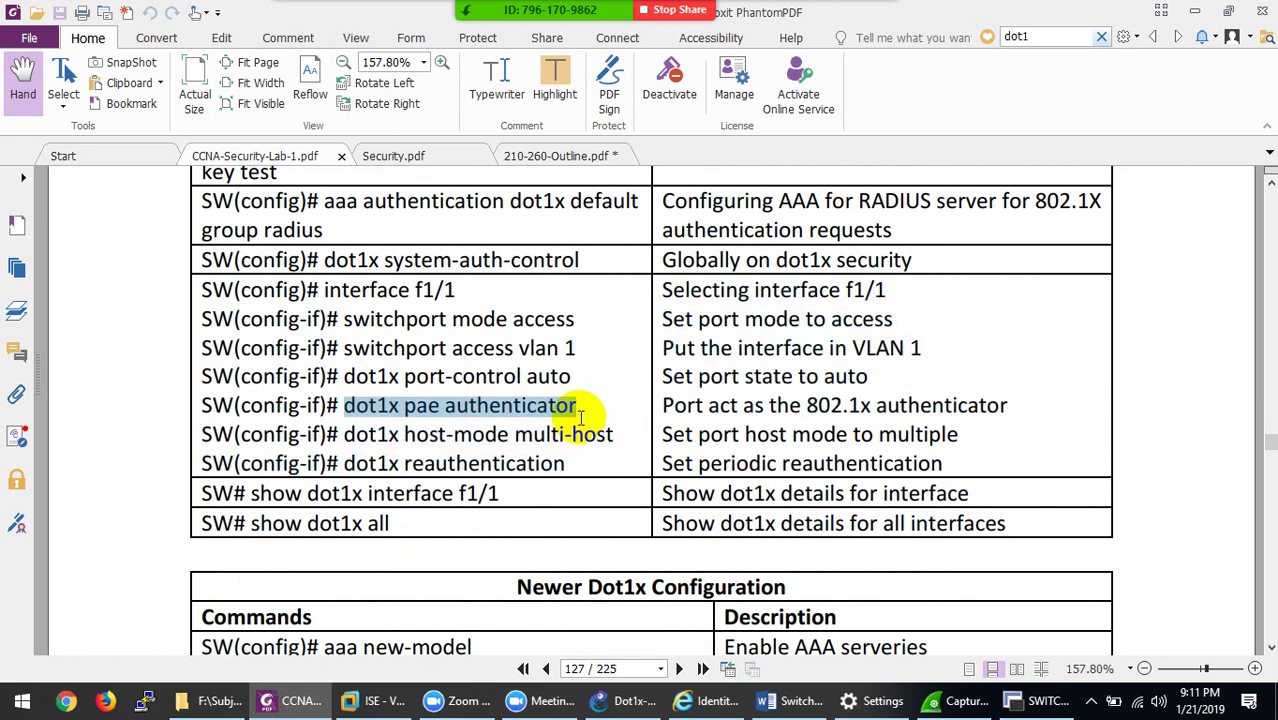
Highlight one more command further down the table, then minimize Foxit to reveal GNS3
{"action": "scroll", "coordinate": [505, 510], "scroll_direction": "down", "scroll_amount": 5}
{"action": "scroll", "coordinate": [500, 510], "scroll_direction": "down", "scroll_amount": 1}
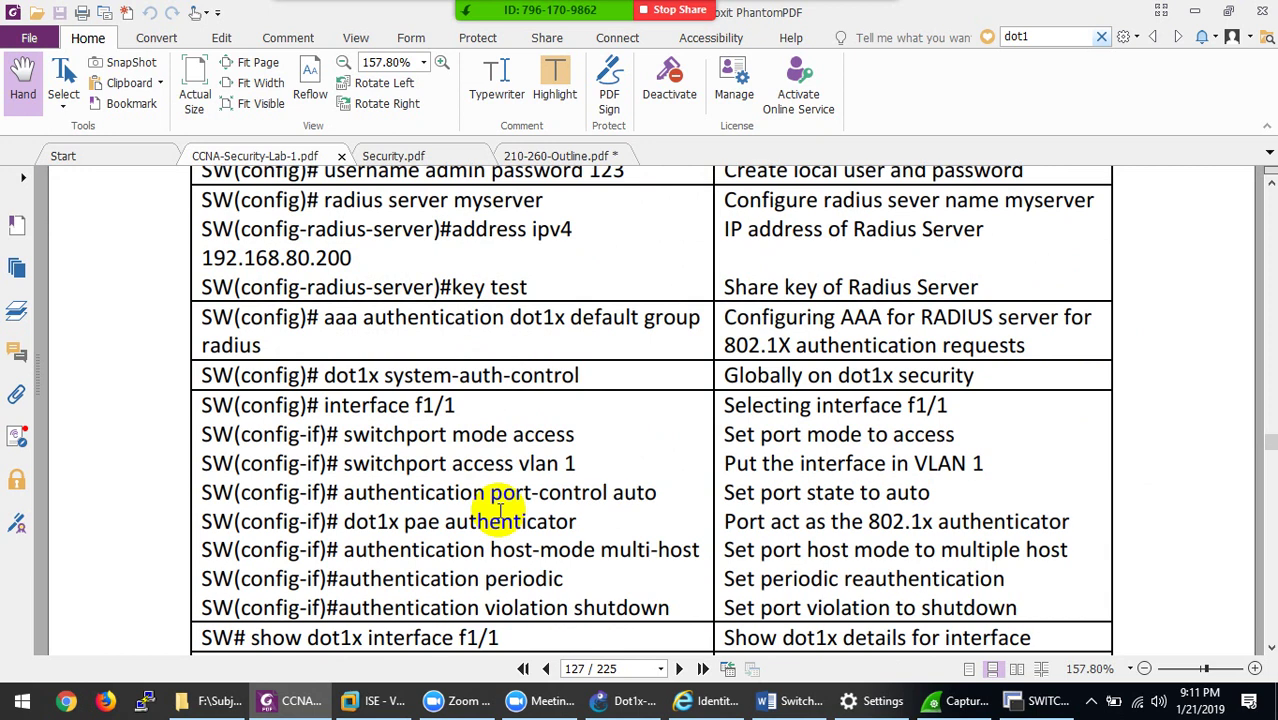
{"action": "left_click_drag", "start_coordinate": [355, 521], "coordinate": [572, 522]}
{"action": "scroll", "coordinate": [528, 599], "scroll_direction": "down", "scroll_amount": 2}
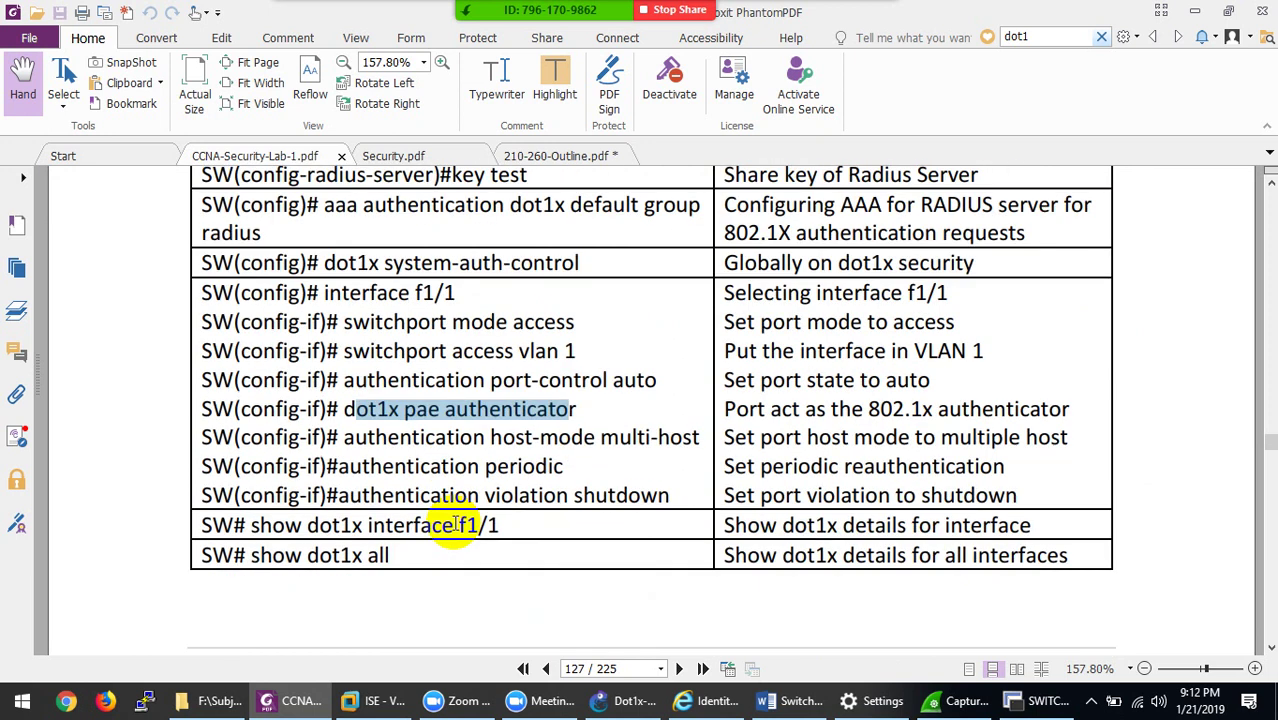
{"action": "scroll", "coordinate": [455, 524], "scroll_direction": "up", "scroll_amount": 15}
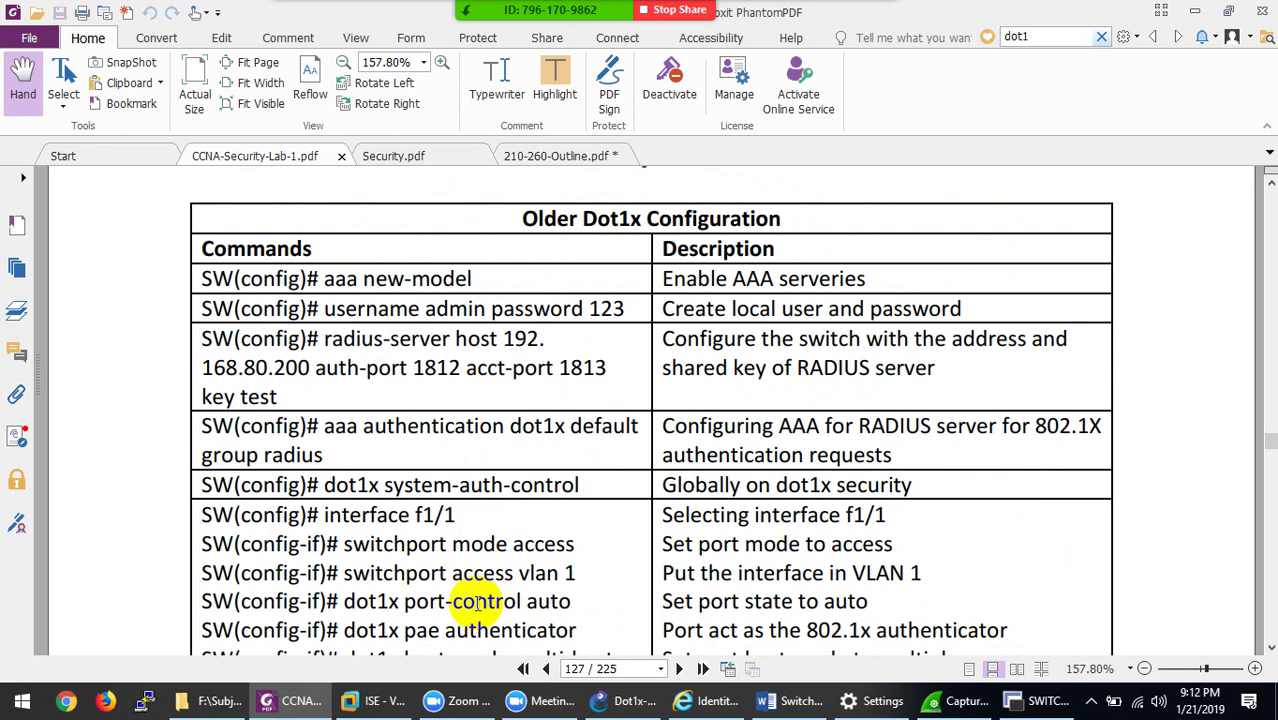
{"action": "left_click", "coordinate": [297, 703]}
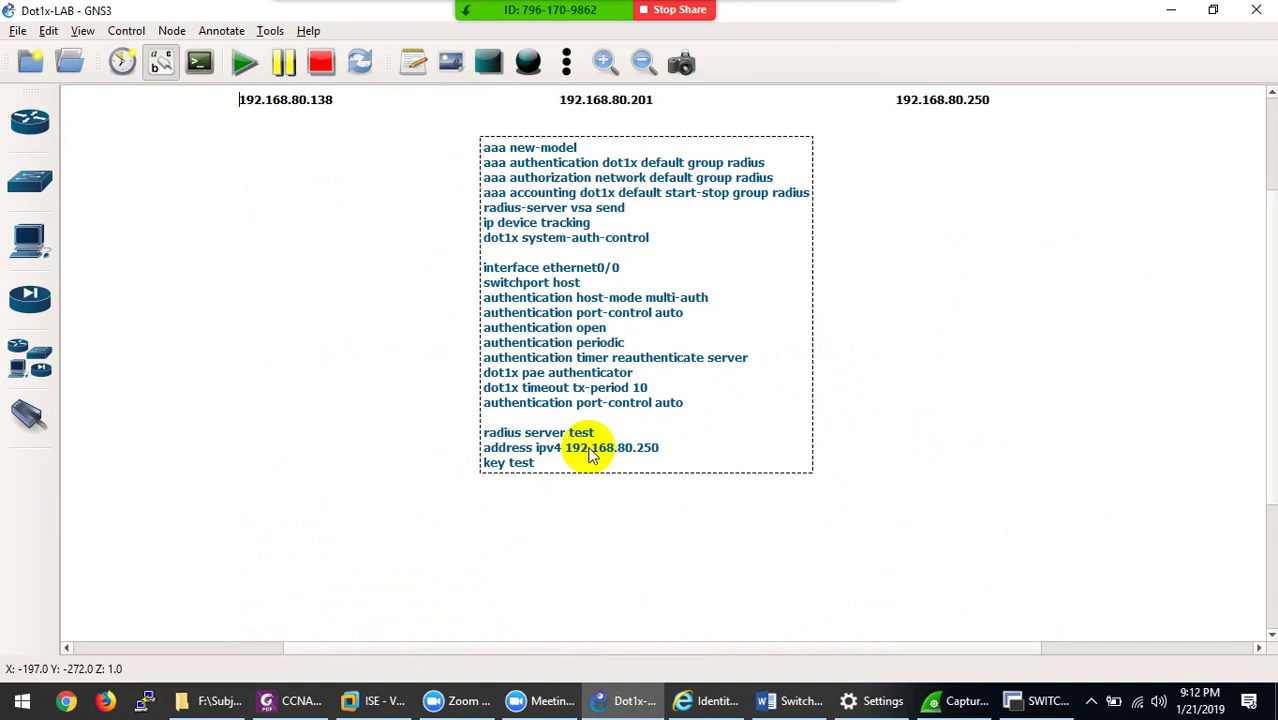
Scroll to the configuration note and select all its commands with Ctrl+A
{"action": "scroll", "coordinate": [964, 297], "scroll_direction": "up", "scroll_amount": 2}
{"action": "scroll", "coordinate": [964, 290], "scroll_direction": "down", "scroll_amount": 4}
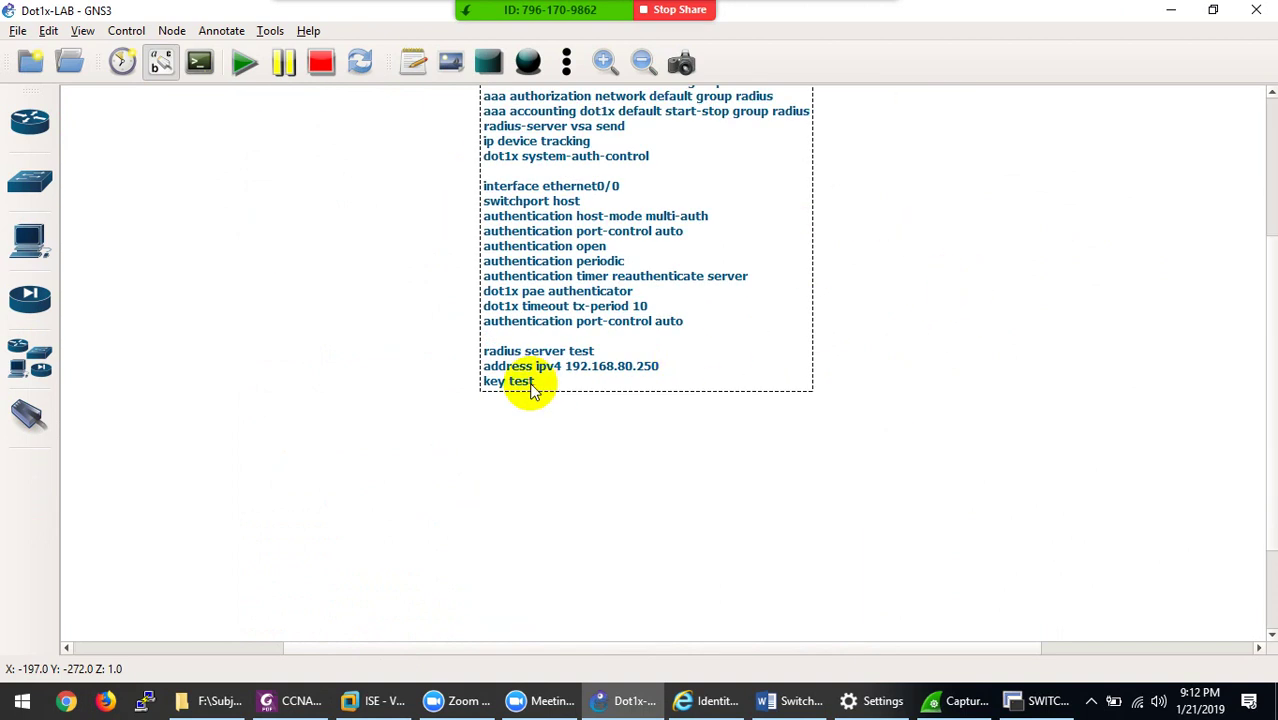
{"action": "scroll", "coordinate": [531, 388], "scroll_direction": "up", "scroll_amount": 3}
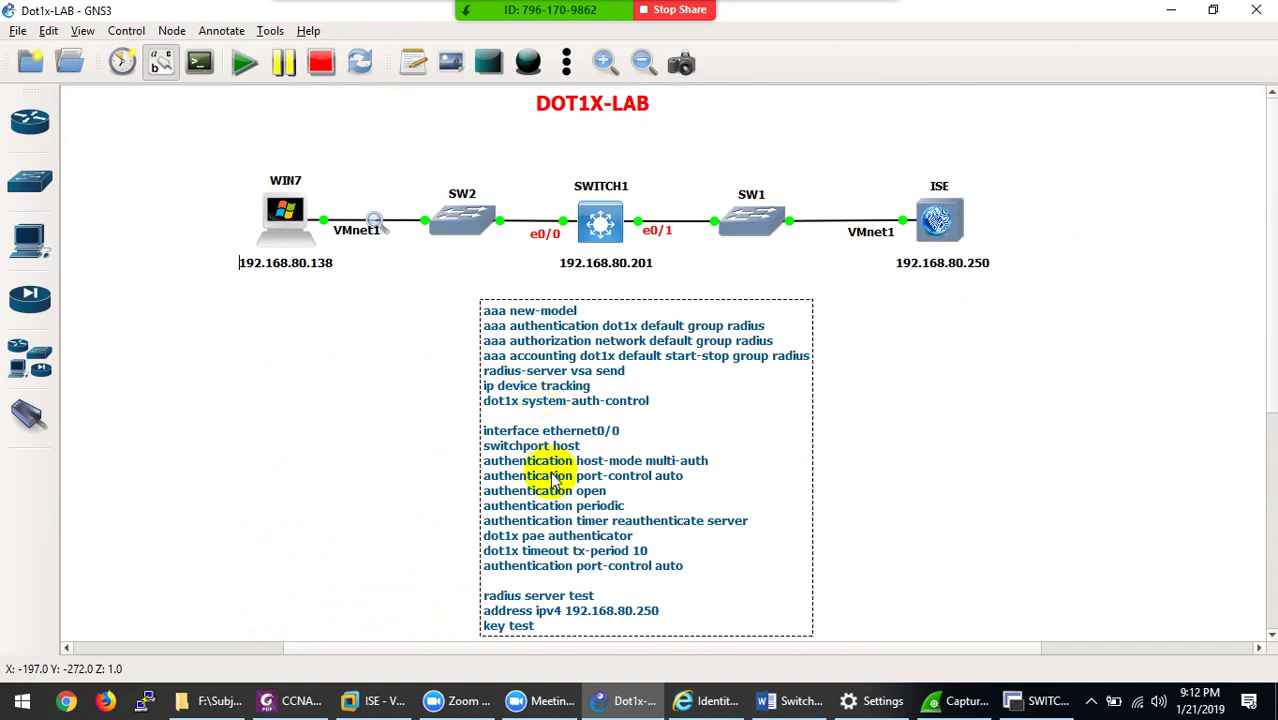
{"action": "key", "text": "ctrl+a"}
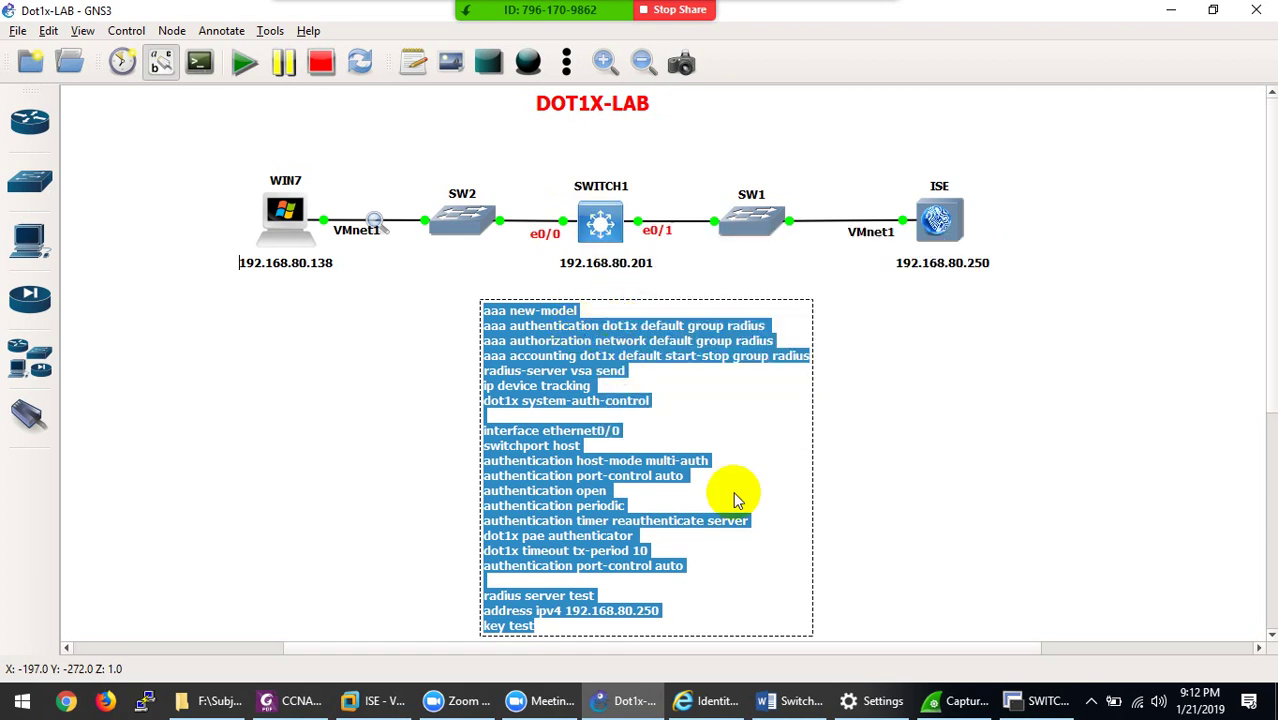
{"action": "mouse_move", "coordinate": [1042, 704]}
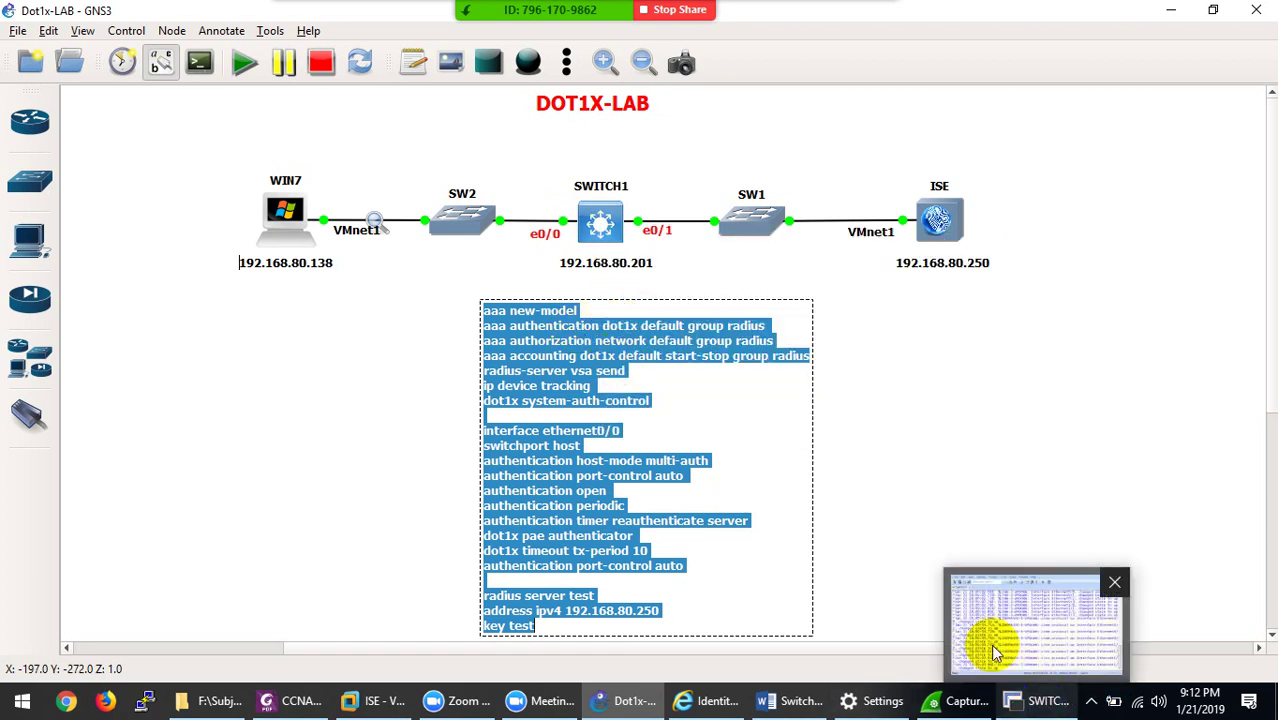
{"action": "left_click", "coordinate": [810, 542]}
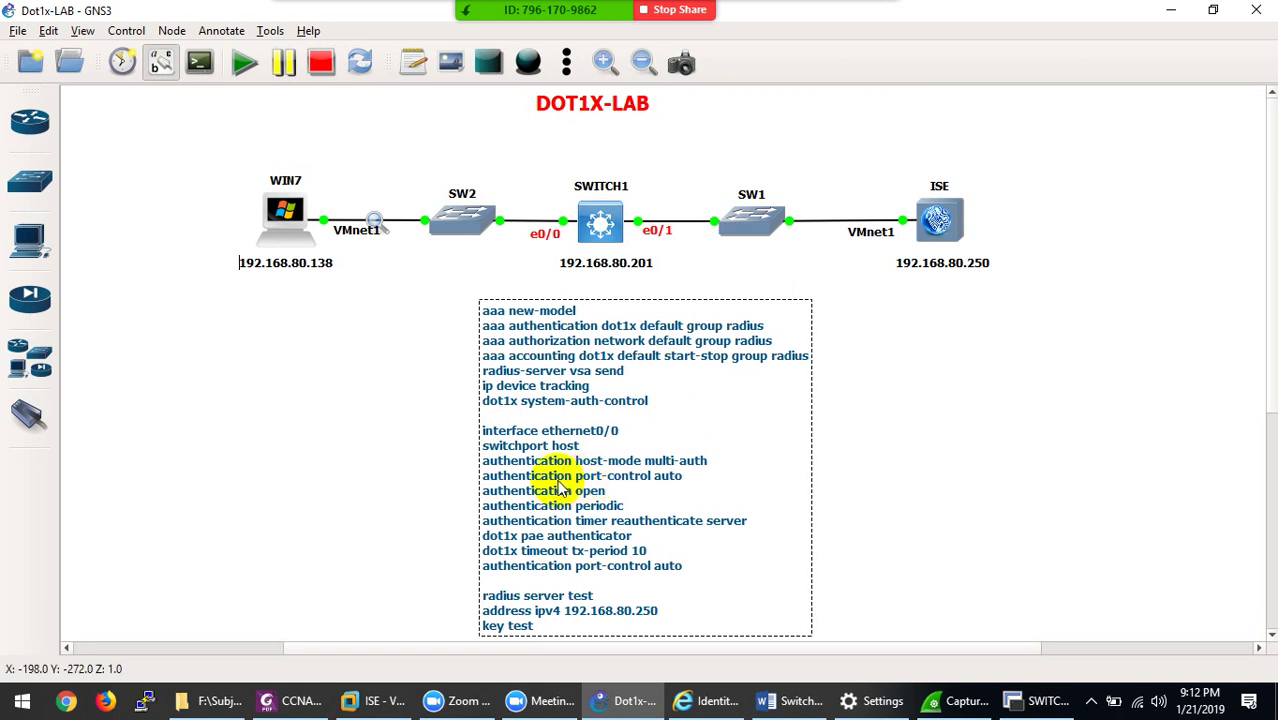
Reselect the note's dot1x and RADIUS command text and bring up the SWITCH1 console
{"action": "double_click", "coordinate": [557, 488]}
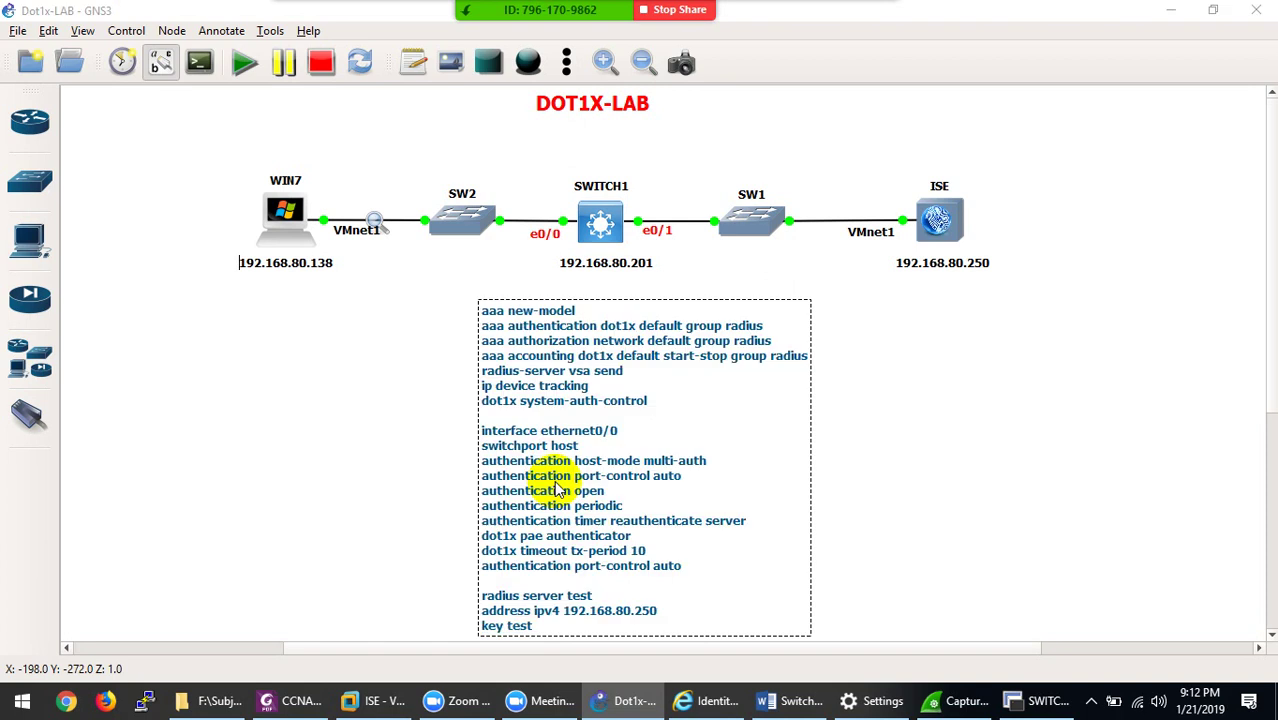
{"action": "key", "text": "super"}
{"action": "left_click", "coordinate": [1005, 415]}
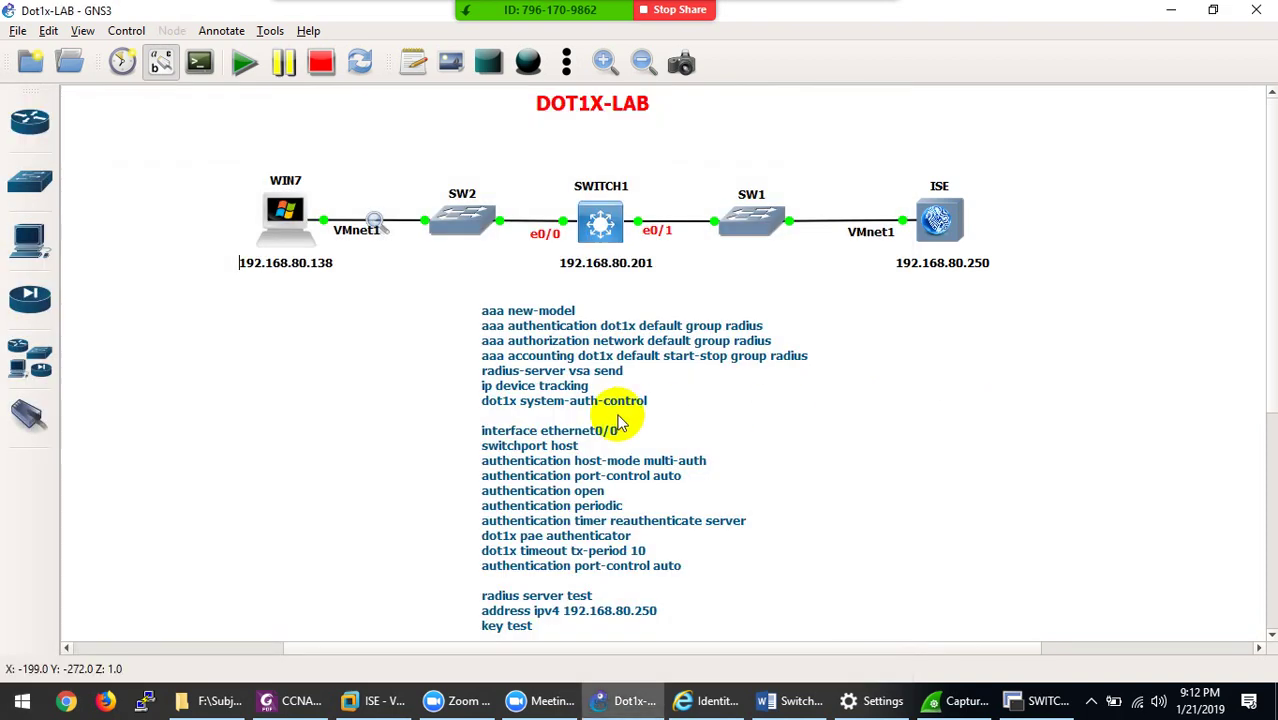
{"action": "left_click", "coordinate": [553, 383]}
{"action": "double_click", "coordinate": [553, 383]}
{"action": "key", "text": "ctrl+c"}
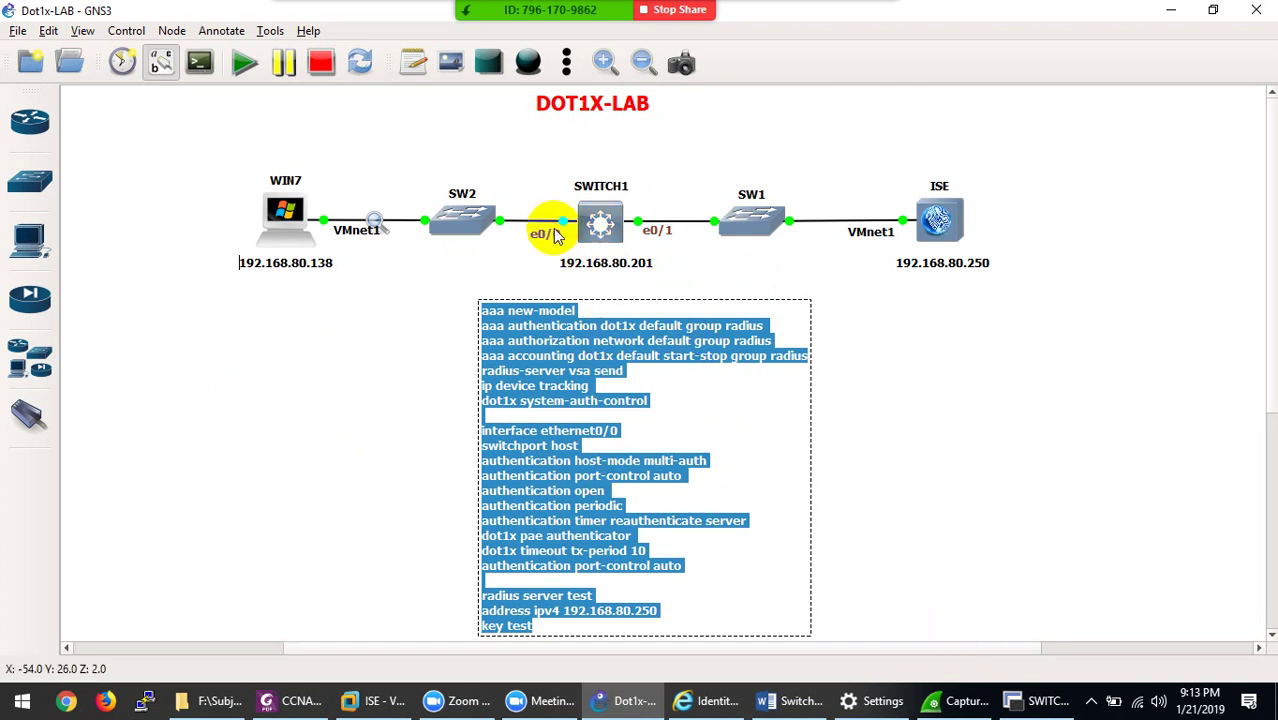
{"action": "left_click", "coordinate": [595, 222]}
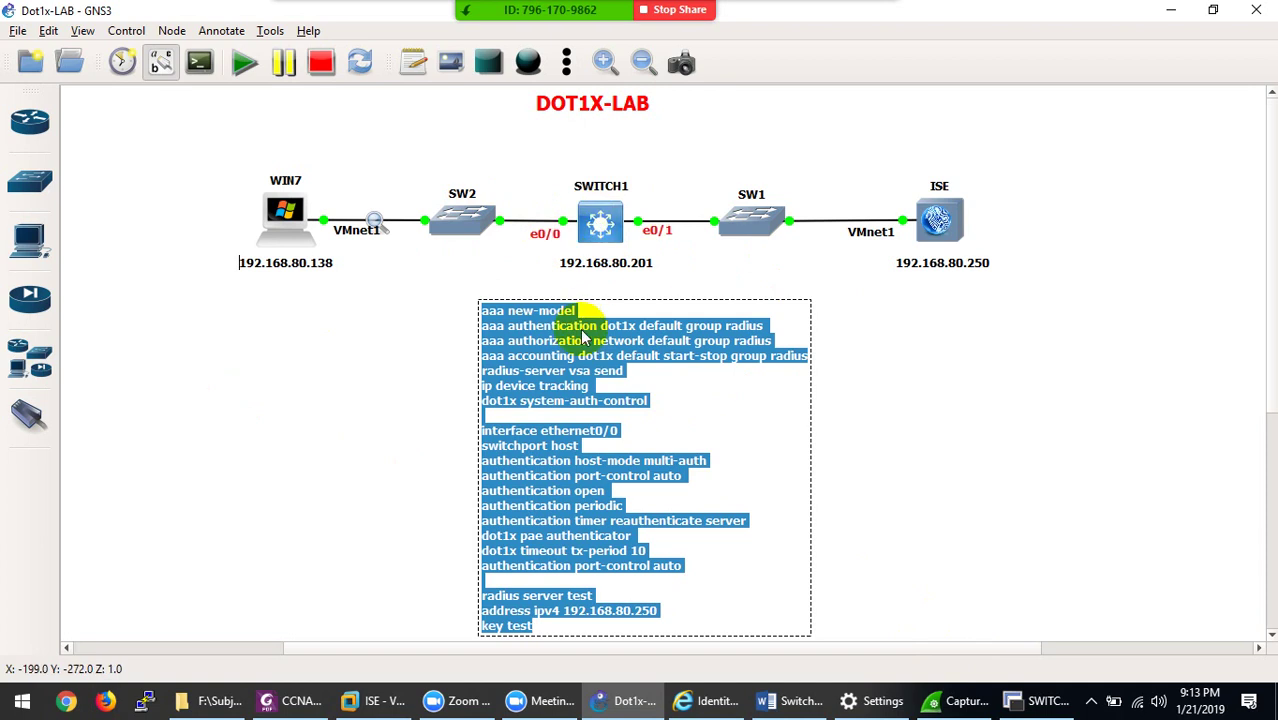
On SWITCH1, enter config t and paste the dot1x, authentication and RADIUS test configuration, then exit to privileged mode
{"action": "left_click", "coordinate": [1040, 700]}
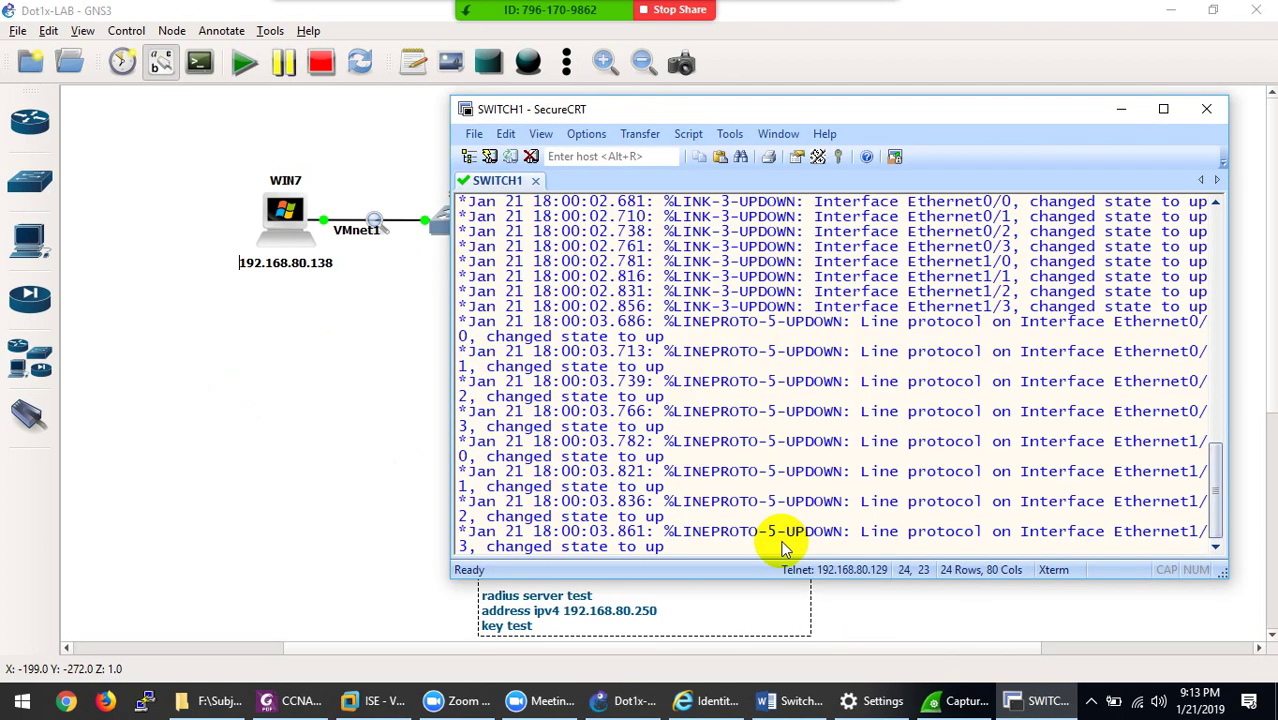
{"action": "key", "text": "Return"}
{"action": "key", "text": "Return"}
{"action": "key", "text": "Return"}
{"action": "key", "text": "Return"}
{"action": "key", "text": "Return"}
{"action": "key", "text": "Return"}
{"action": "key", "text": "Return"}
{"action": "key", "text": "Return"}
{"action": "key", "text": "Return"}
{"action": "key", "text": "Return"}
{"action": "key", "text": "Return"}
{"action": "key", "text": "Return"}
{"action": "key", "text": "Return"}
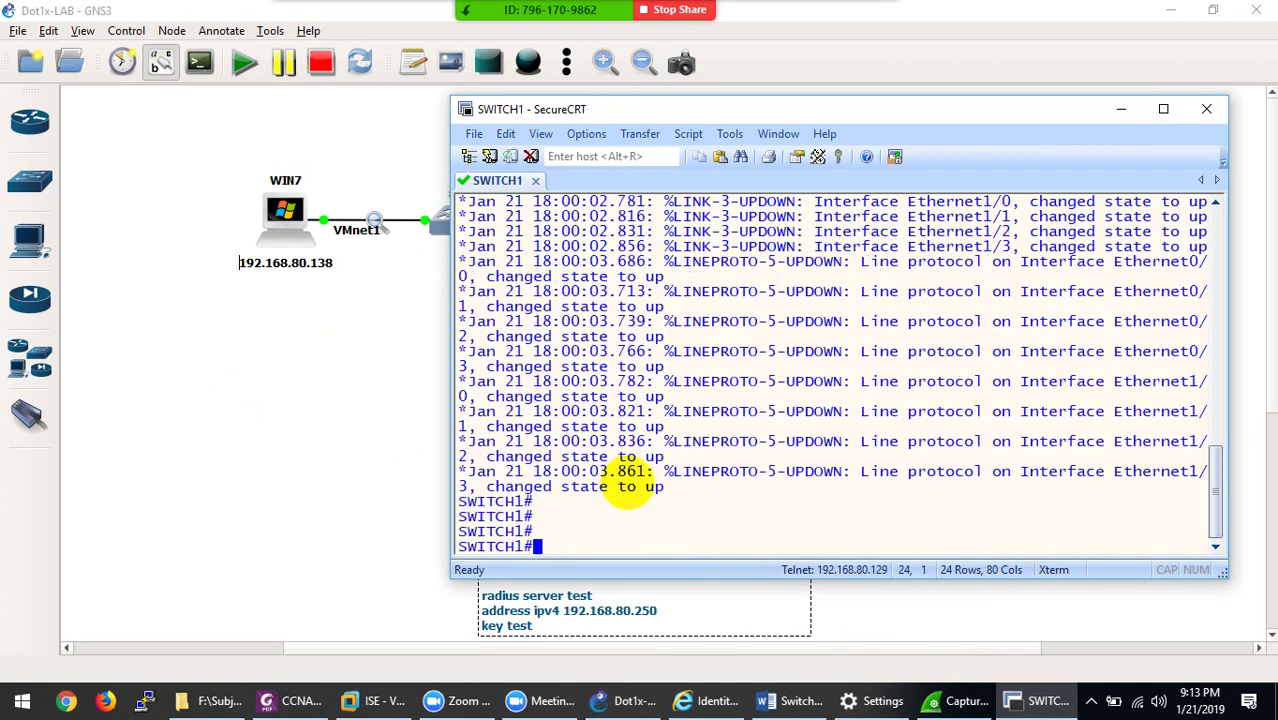
{"action": "type", "text": "config t"}
{"action": "key", "text": "Return"}
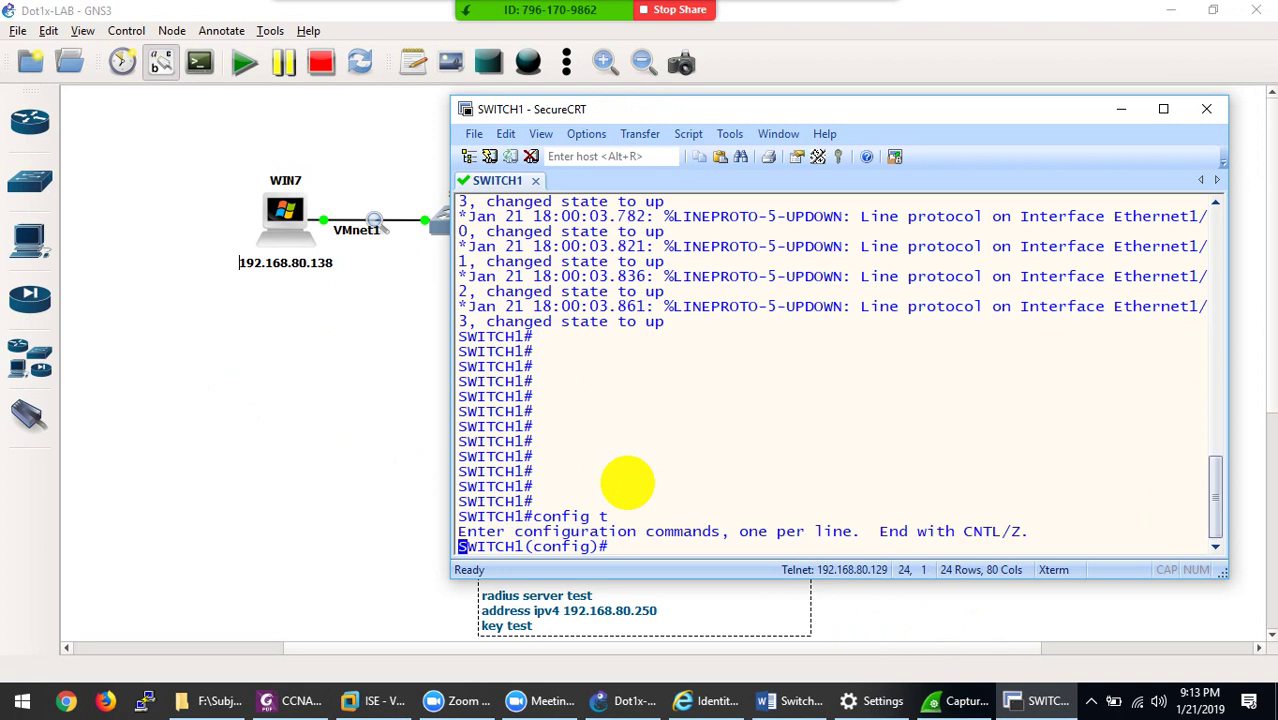
{"action": "key", "text": "Return"}
{"action": "key", "text": "Return"}
{"action": "right_click", "coordinate": [764, 541]}
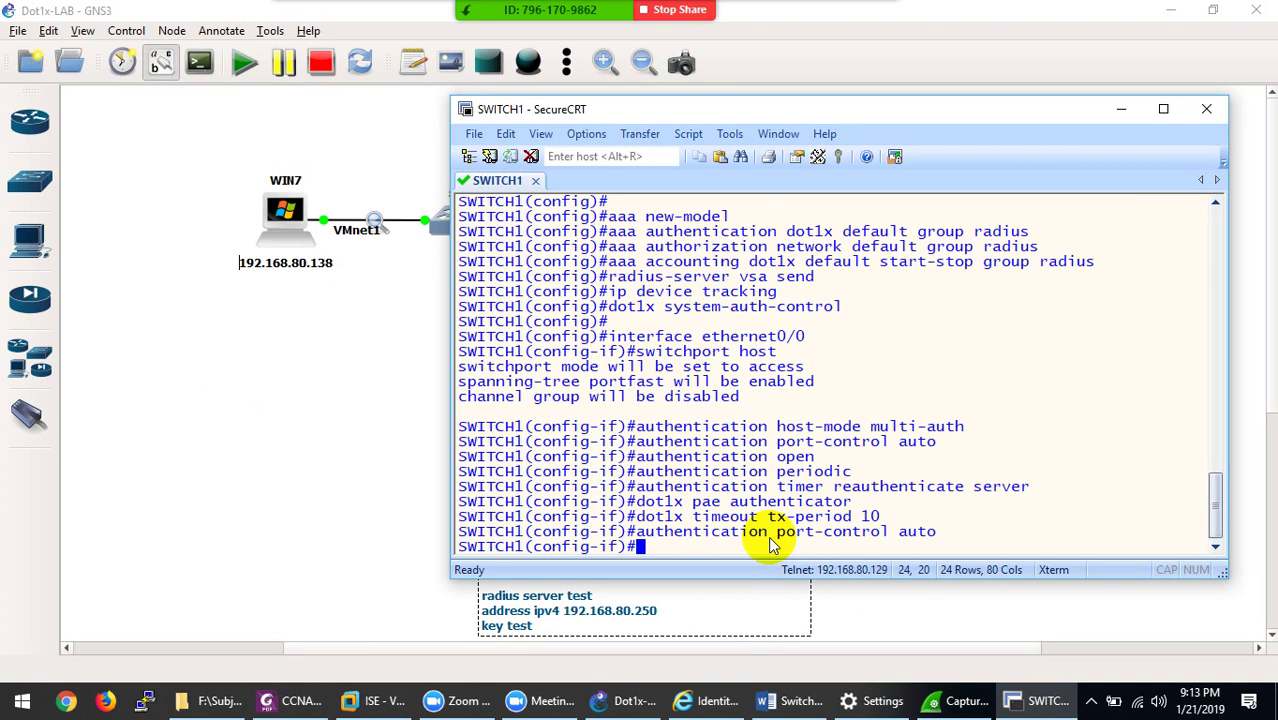
{"action": "key", "text": "Return"}
{"action": "key", "text": "Return"}
{"action": "key", "text": "Return"}
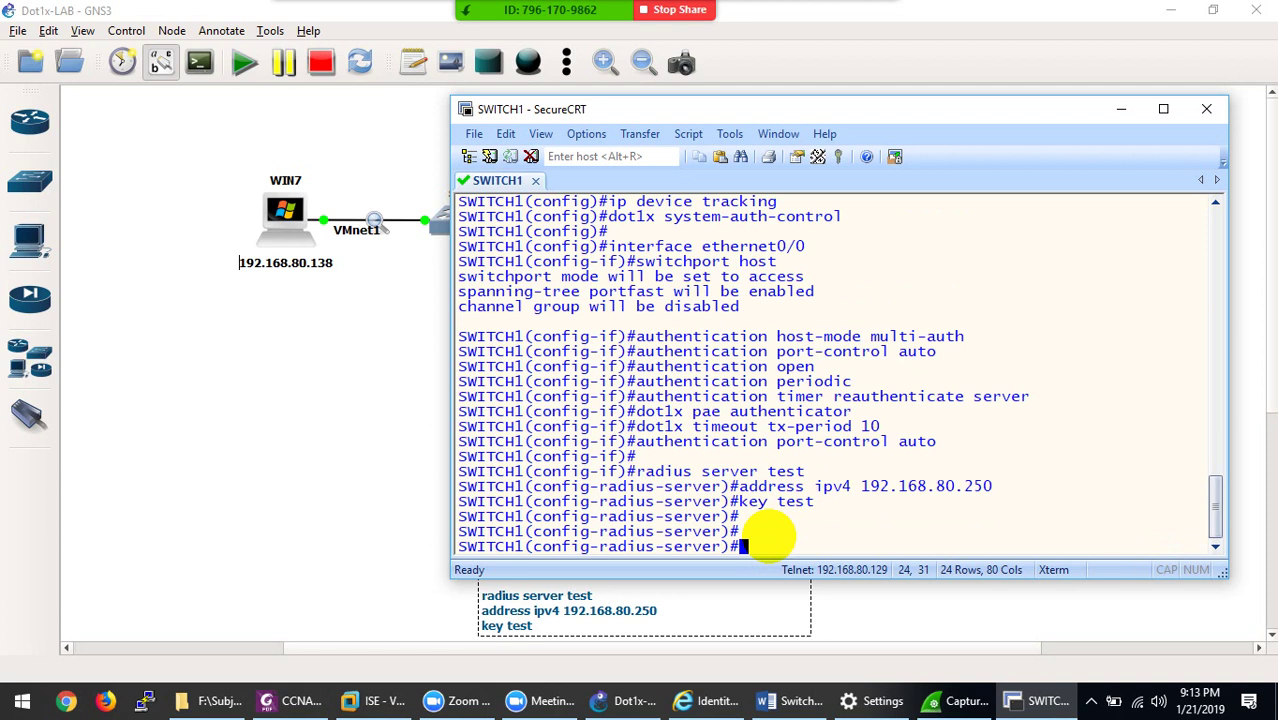
{"action": "key", "text": "ctrl+z"}
{"action": "key", "text": "Return"}
{"action": "key", "text": "Return"}
{"action": "key", "text": "Return"}
{"action": "key", "text": "Return"}
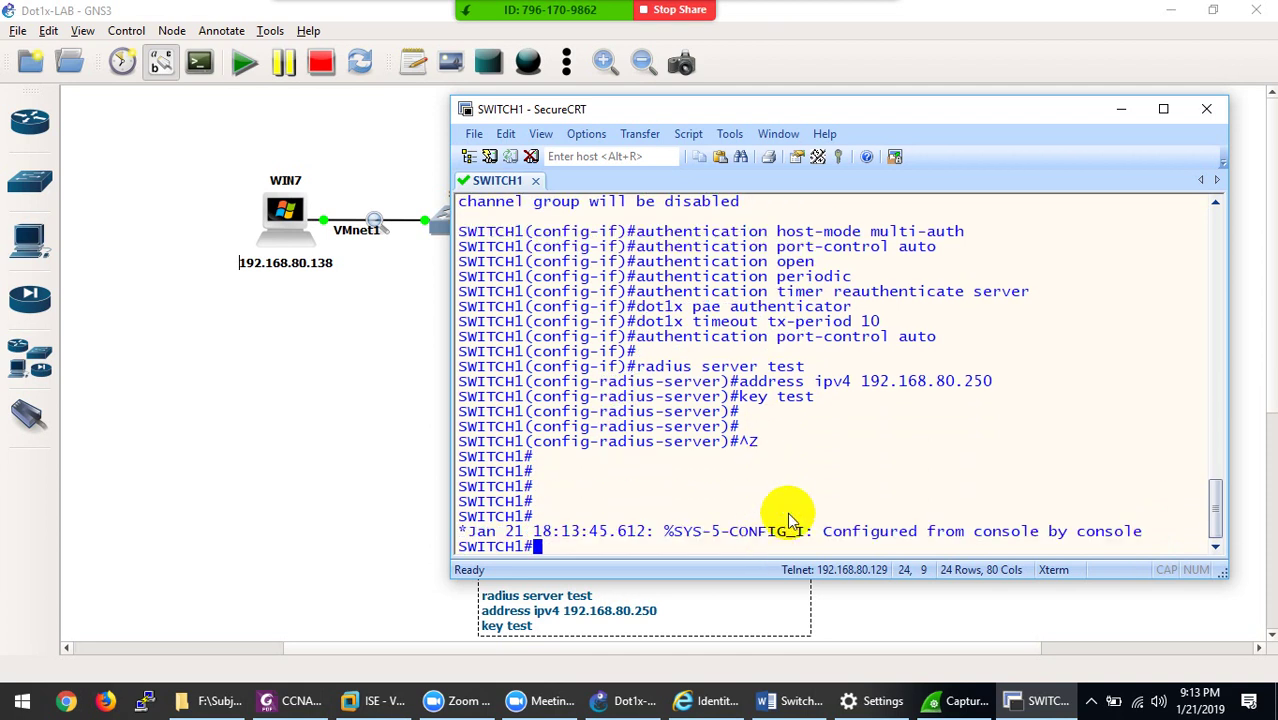
{"action": "left_click", "coordinate": [1028, 705]}
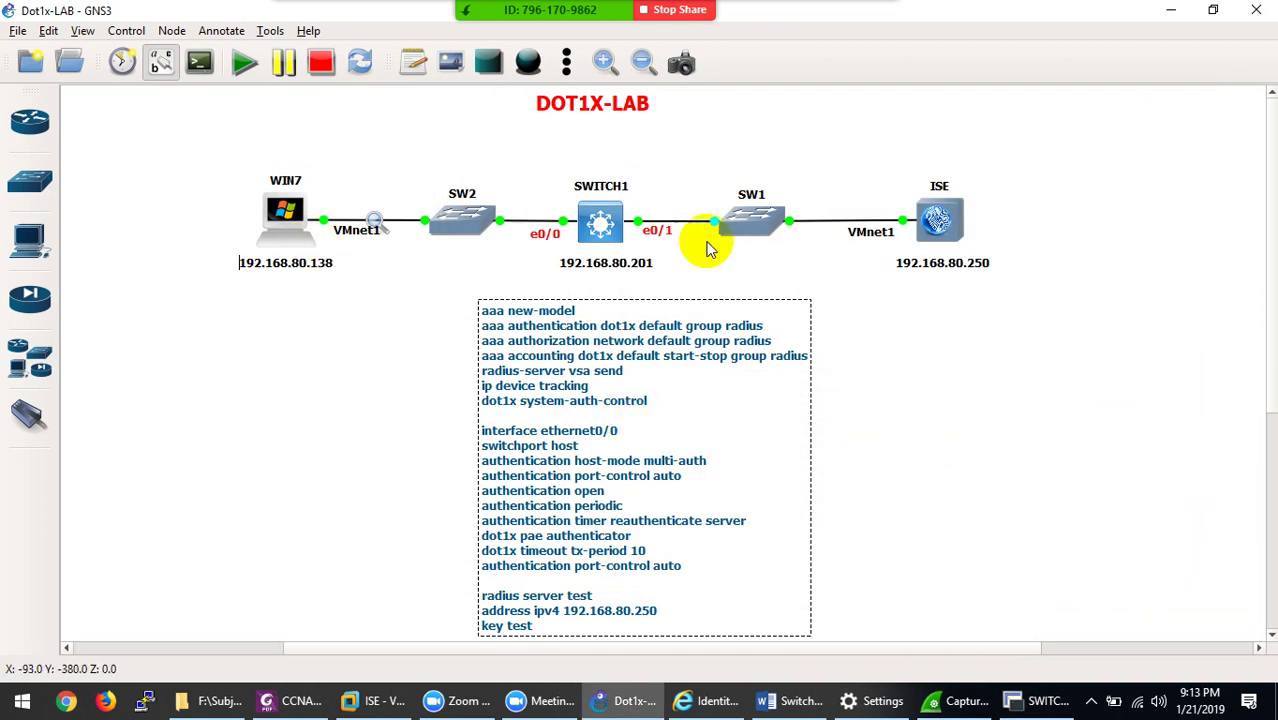
{"action": "mouse_move", "coordinate": [924, 230]}
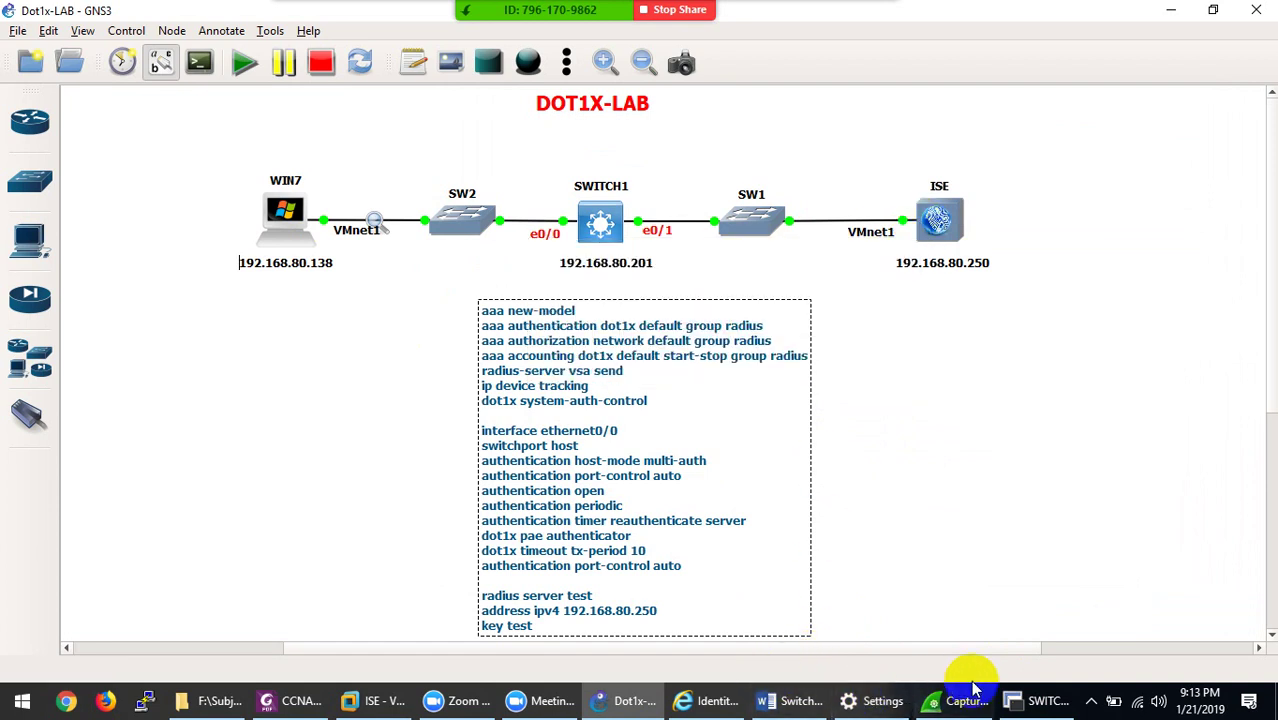
In ISE, go to Administration > Network Resources > Network Devices, which lists only R1
{"action": "left_click", "coordinate": [715, 700]}
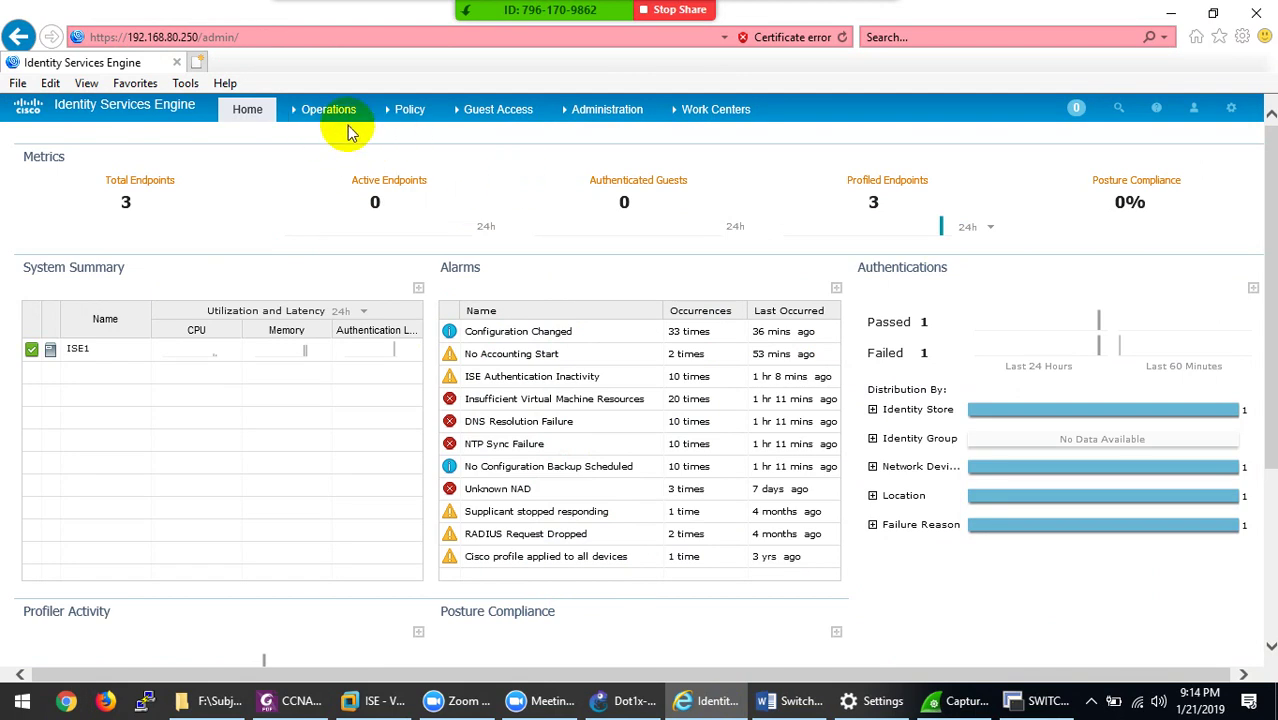
{"action": "left_click", "coordinate": [590, 112]}
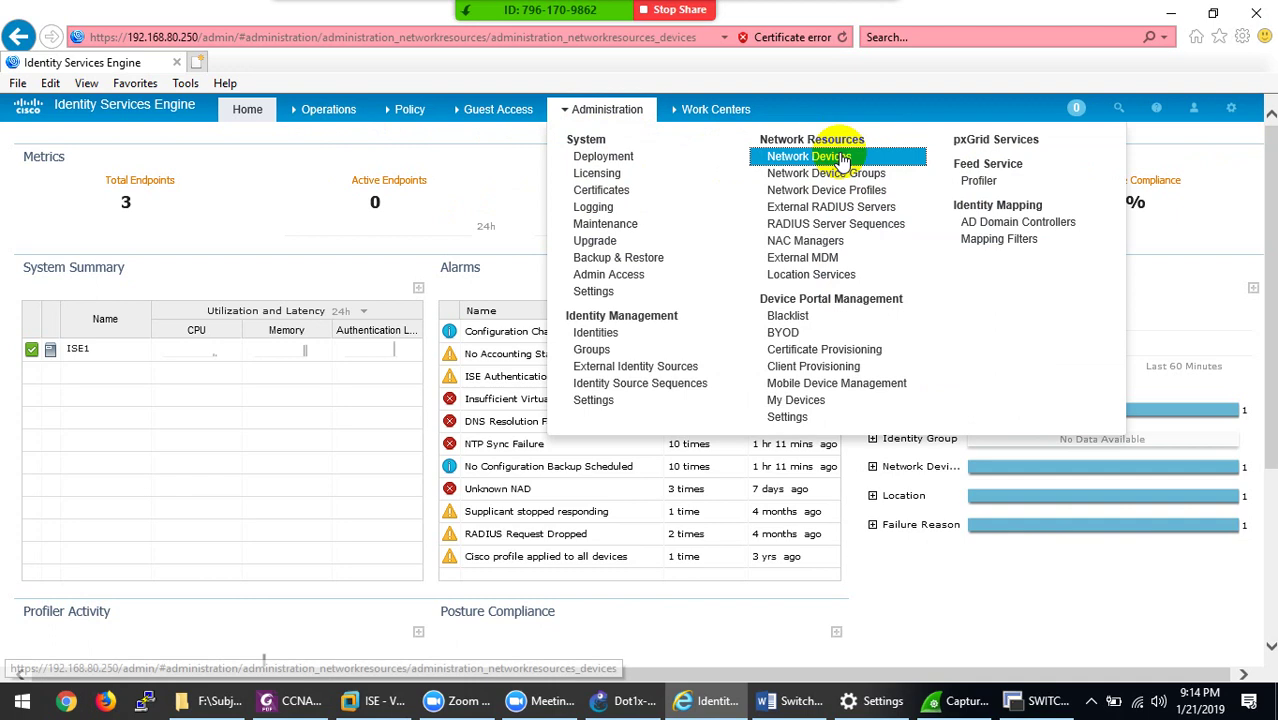
{"action": "left_click", "coordinate": [843, 160]}
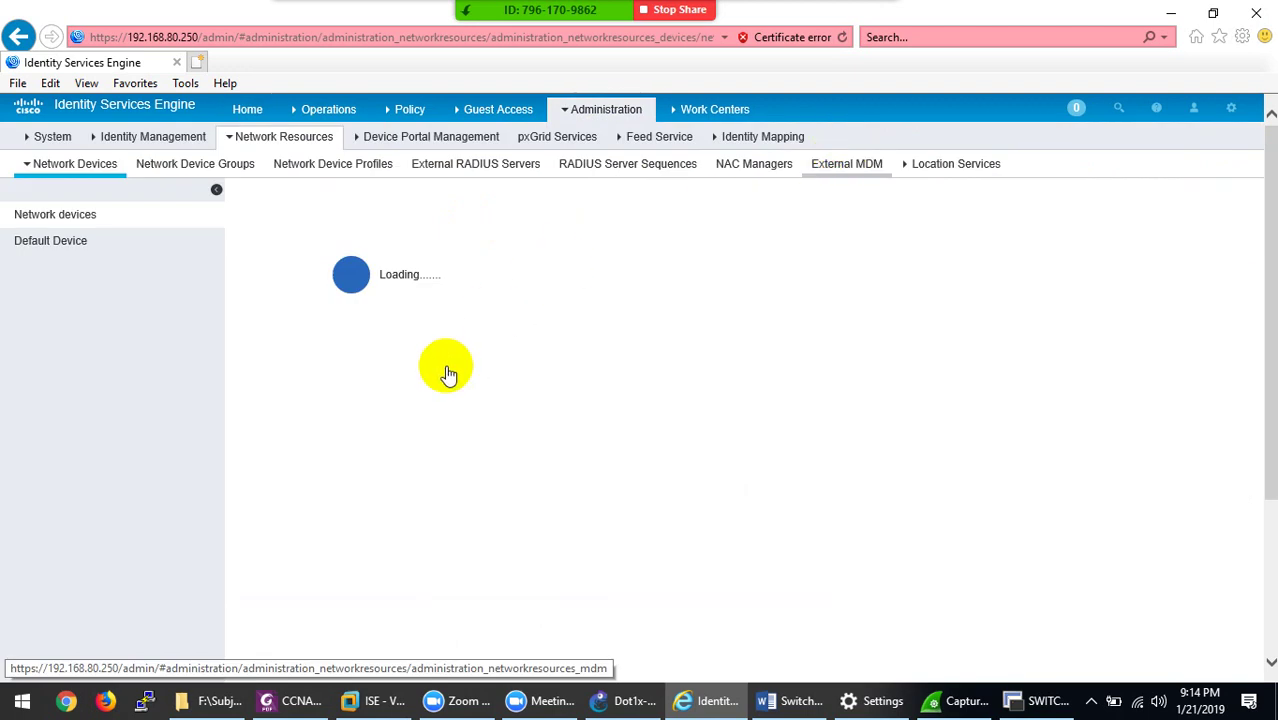
{"action": "left_click", "coordinate": [620, 699]}
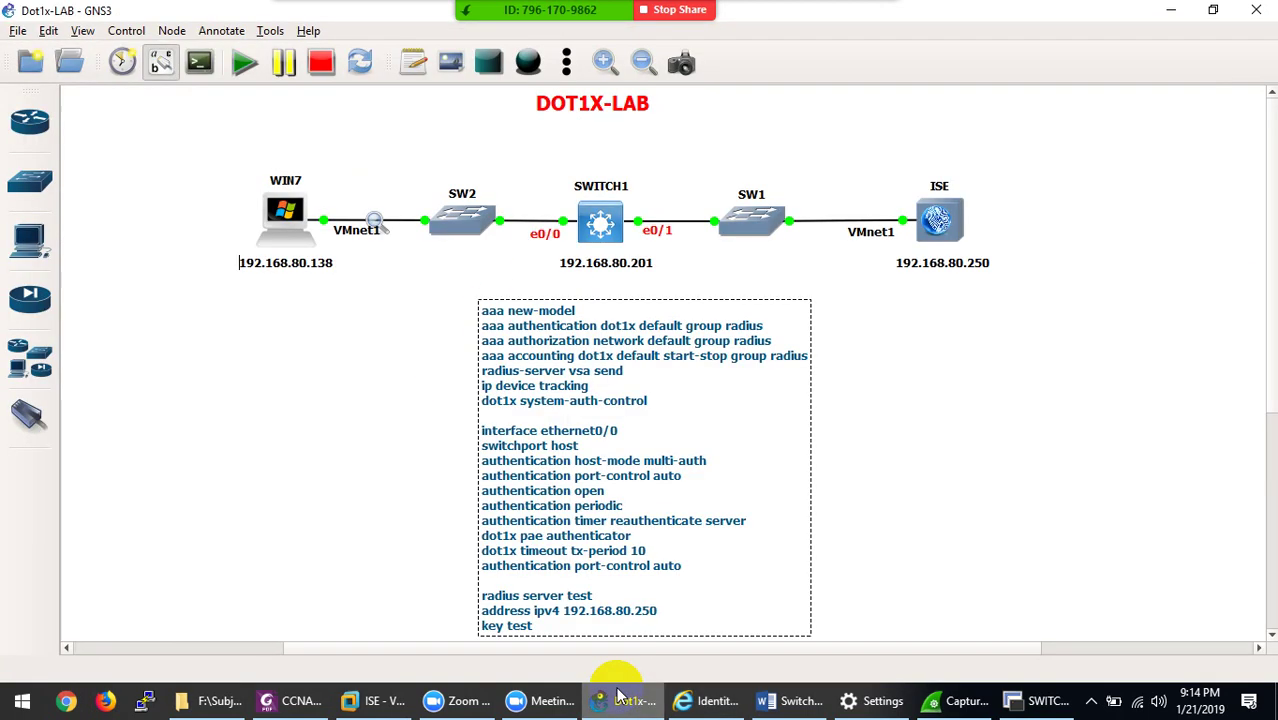
{"action": "left_click", "coordinate": [620, 699]}
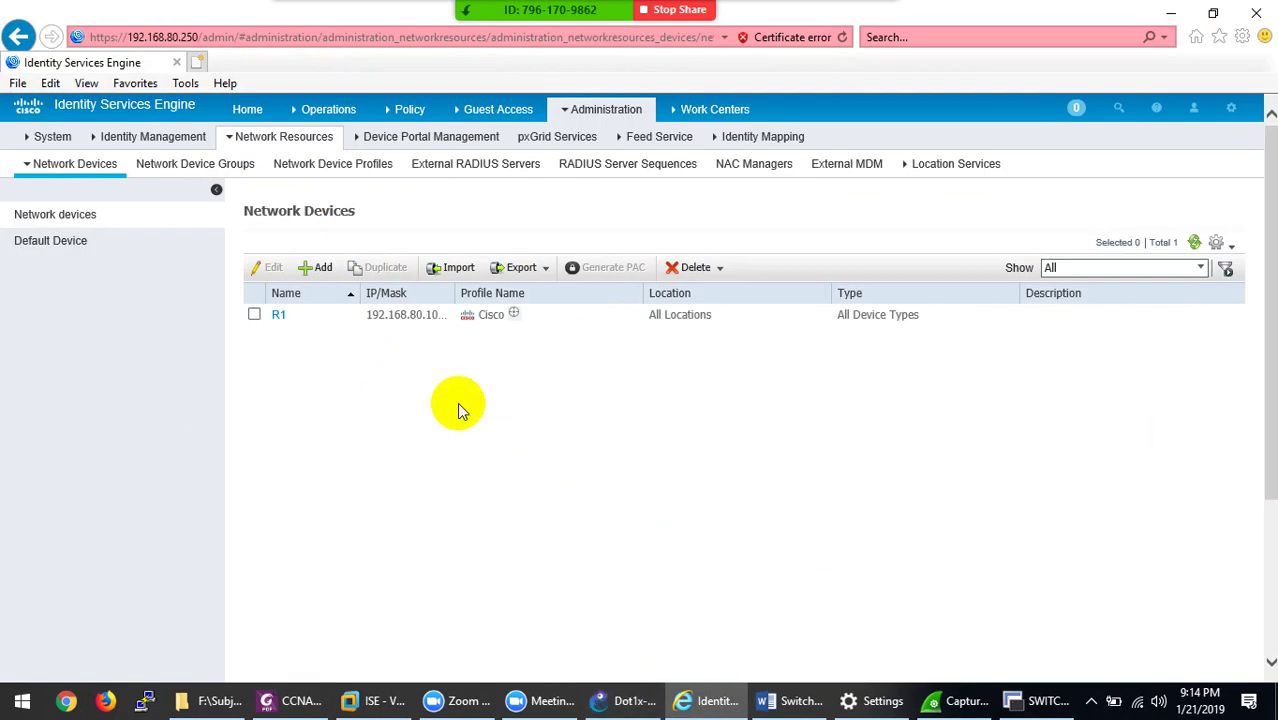
Add a network device named Switch1, described 'my ACCESS SW', with IP 192.168.80.201
{"action": "left_click", "coordinate": [317, 269]}
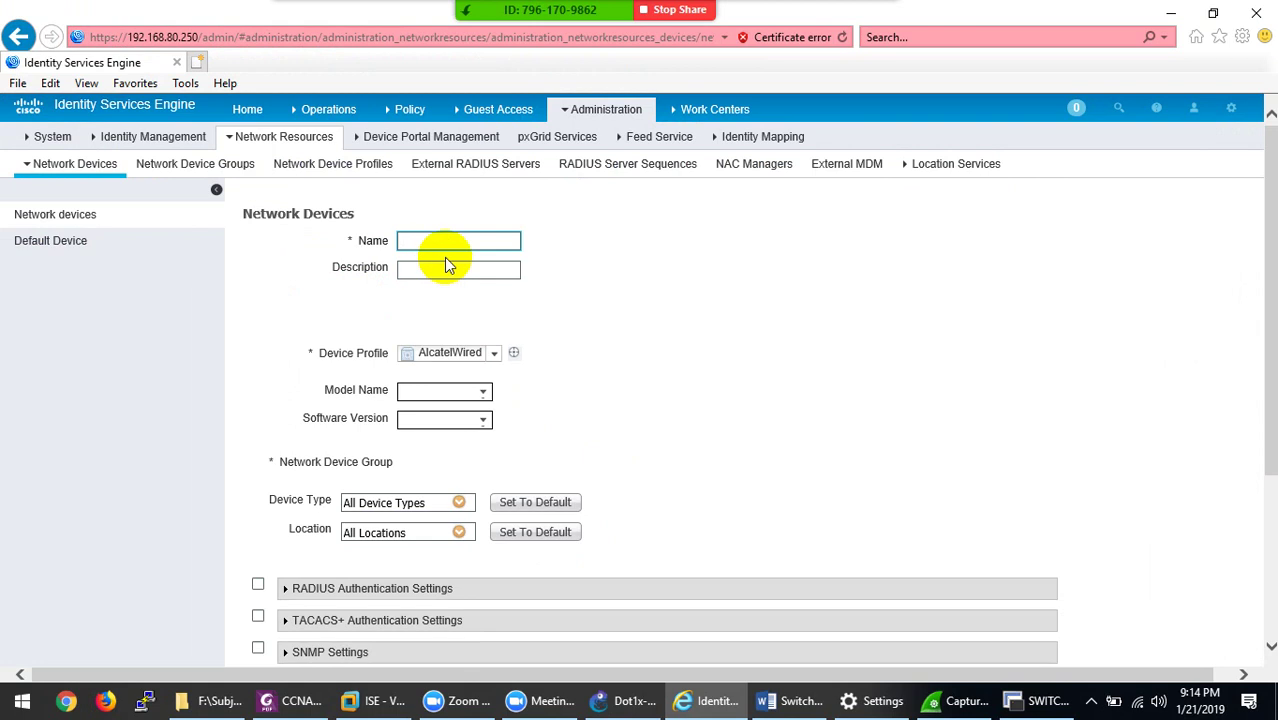
{"action": "type", "text": "Switch"}
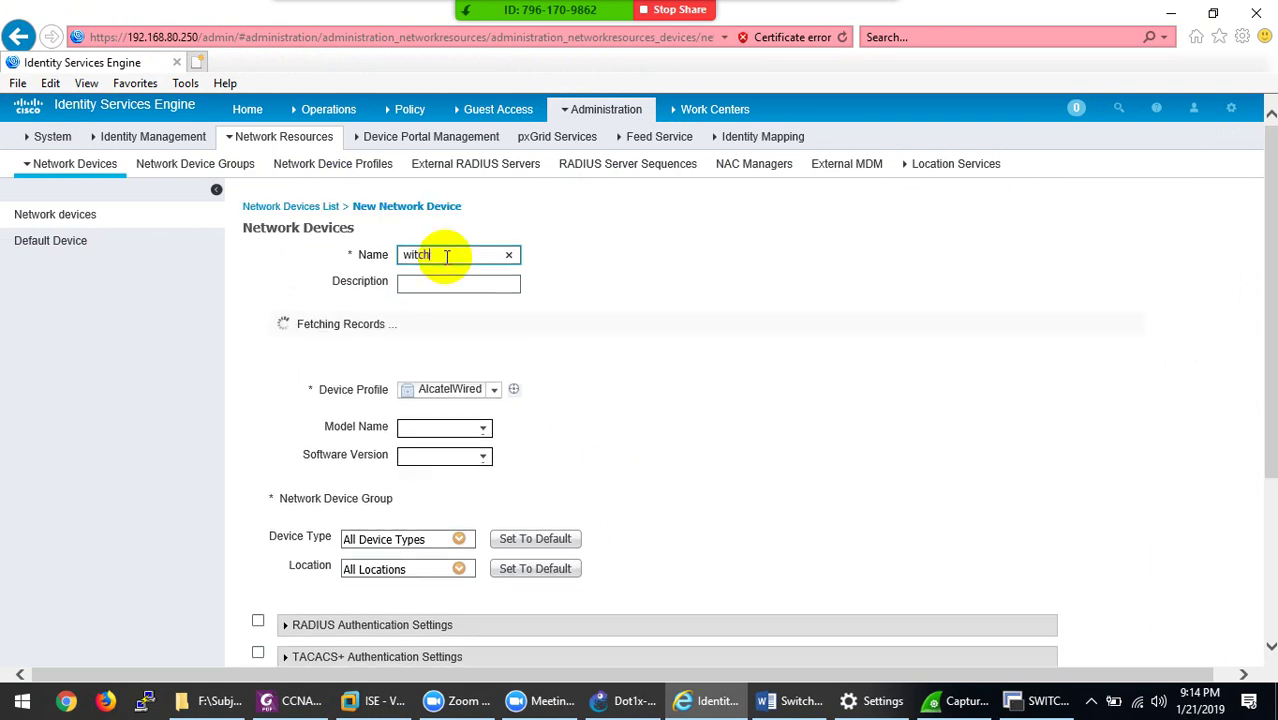
{"action": "key", "text": "BackSpace"}
{"action": "key", "text": "BackSpace"}
{"action": "key", "text": "BackSpace"}
{"action": "key", "text": "BackSpace"}
{"action": "key", "text": "BackSpace"}
{"action": "key", "text": "BackSpace"}
{"action": "type", "text": "S"}
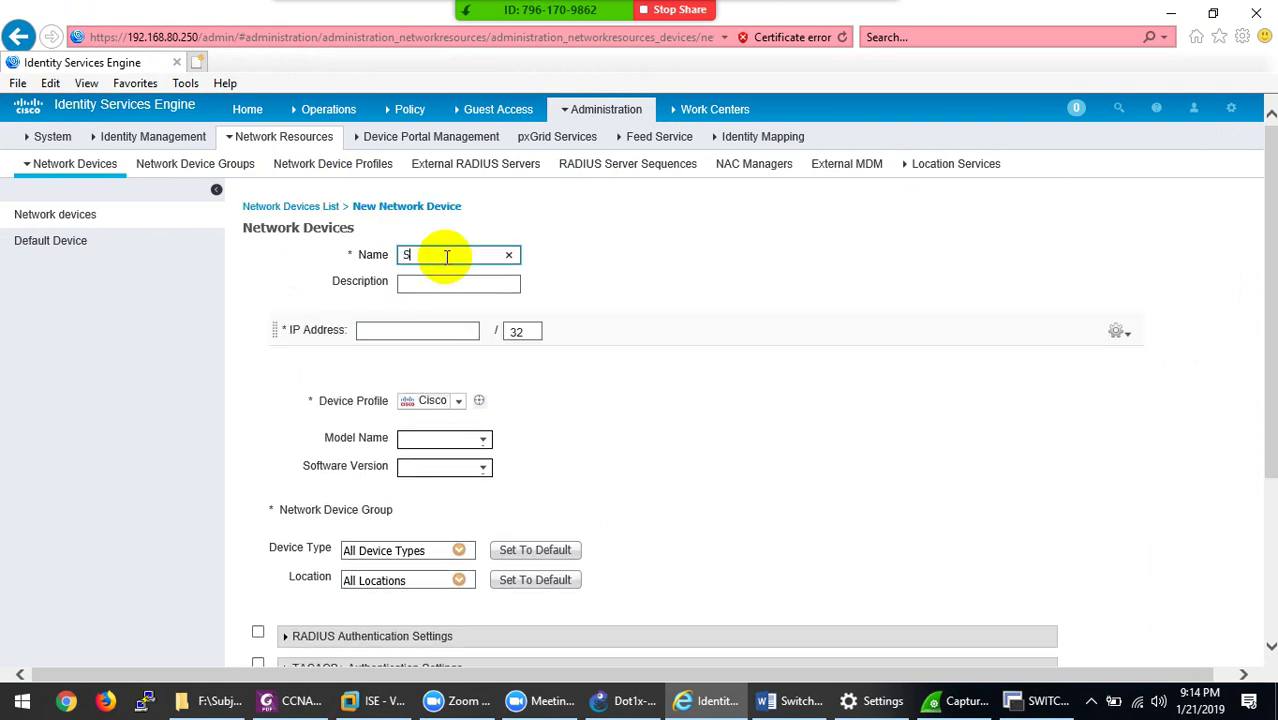
{"action": "type", "text": "witch"}
{"action": "type", "text": "1"}
{"action": "left_click", "coordinate": [440, 279]}
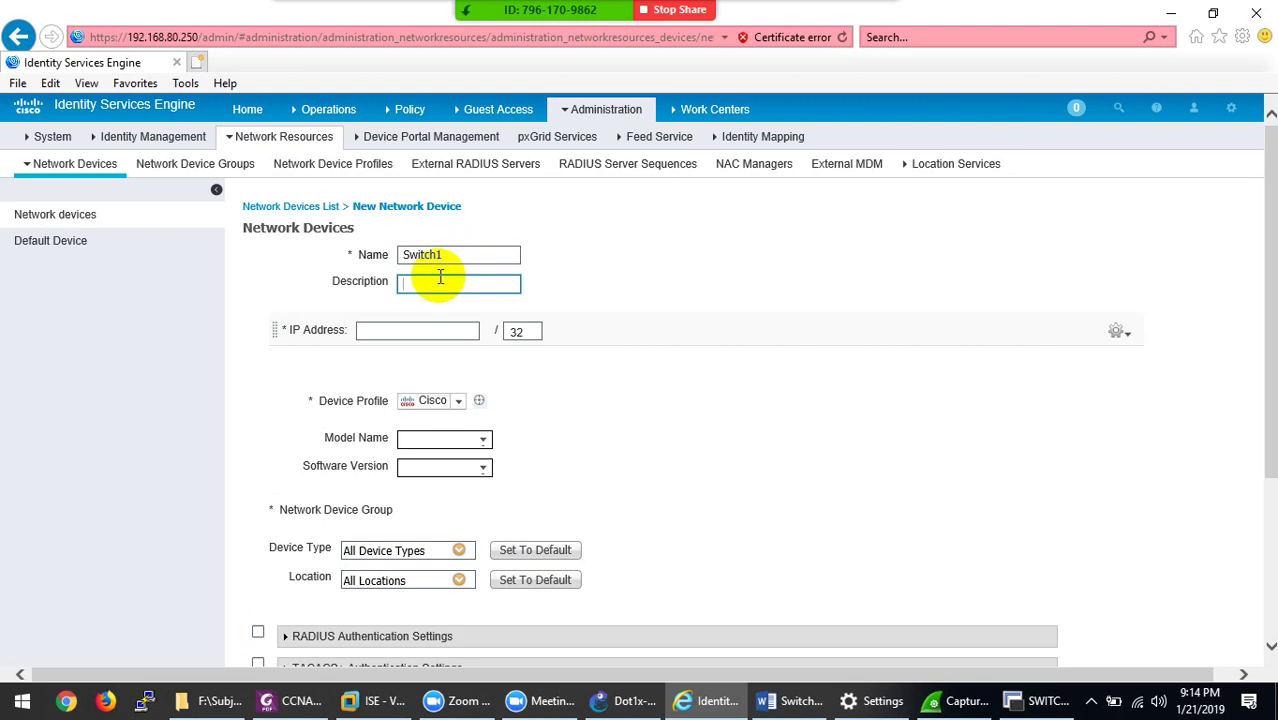
{"action": "type", "text": "my ACCESS SW"}
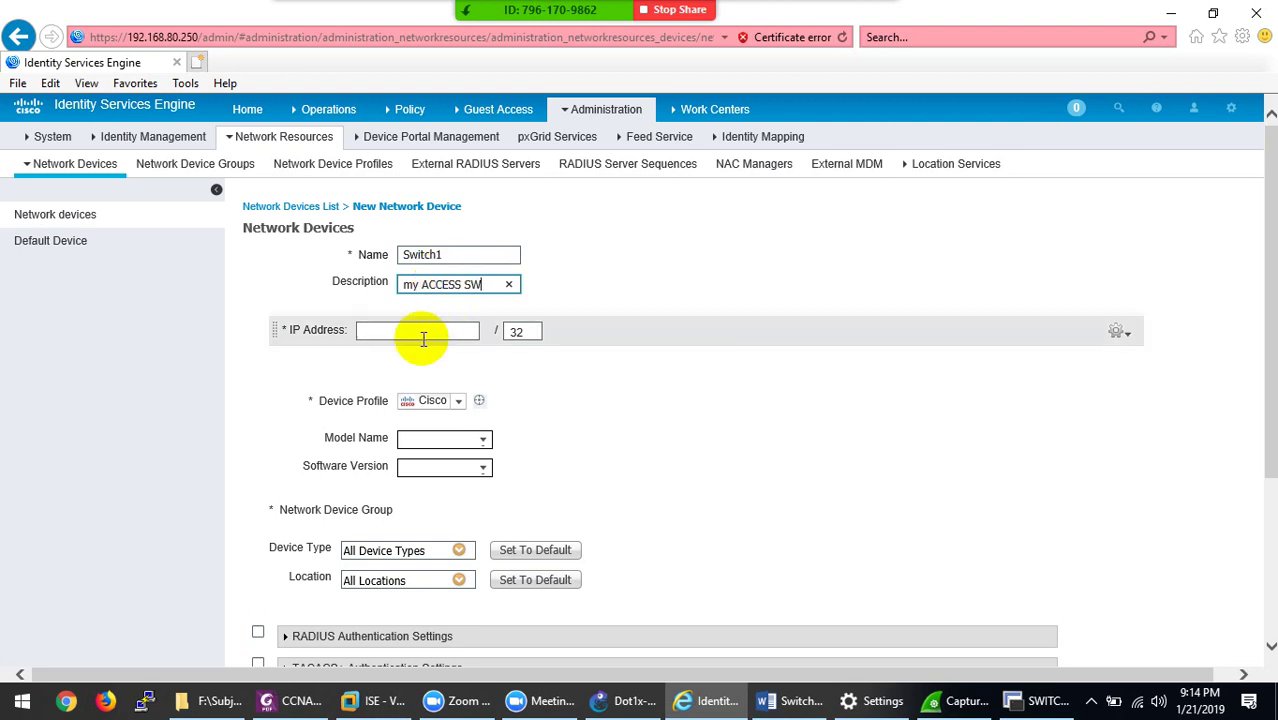
{"action": "left_click", "coordinate": [423, 325]}
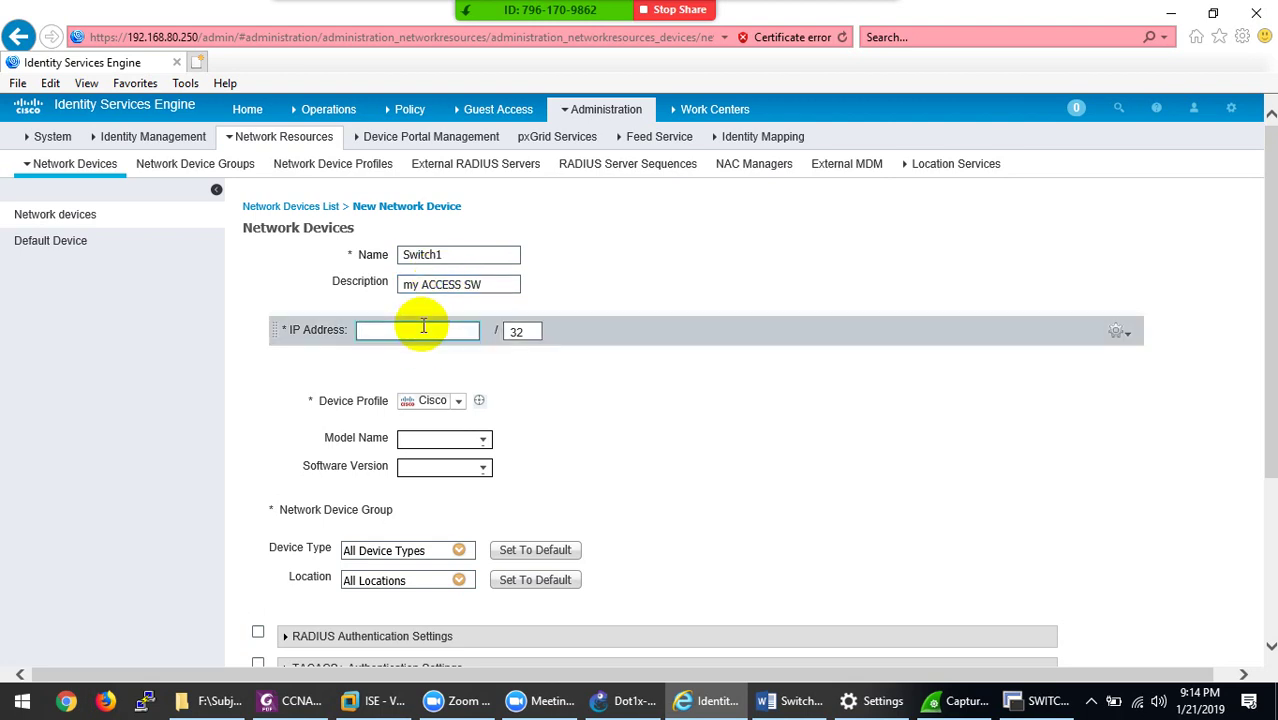
{"action": "type", "text": "192.16"}
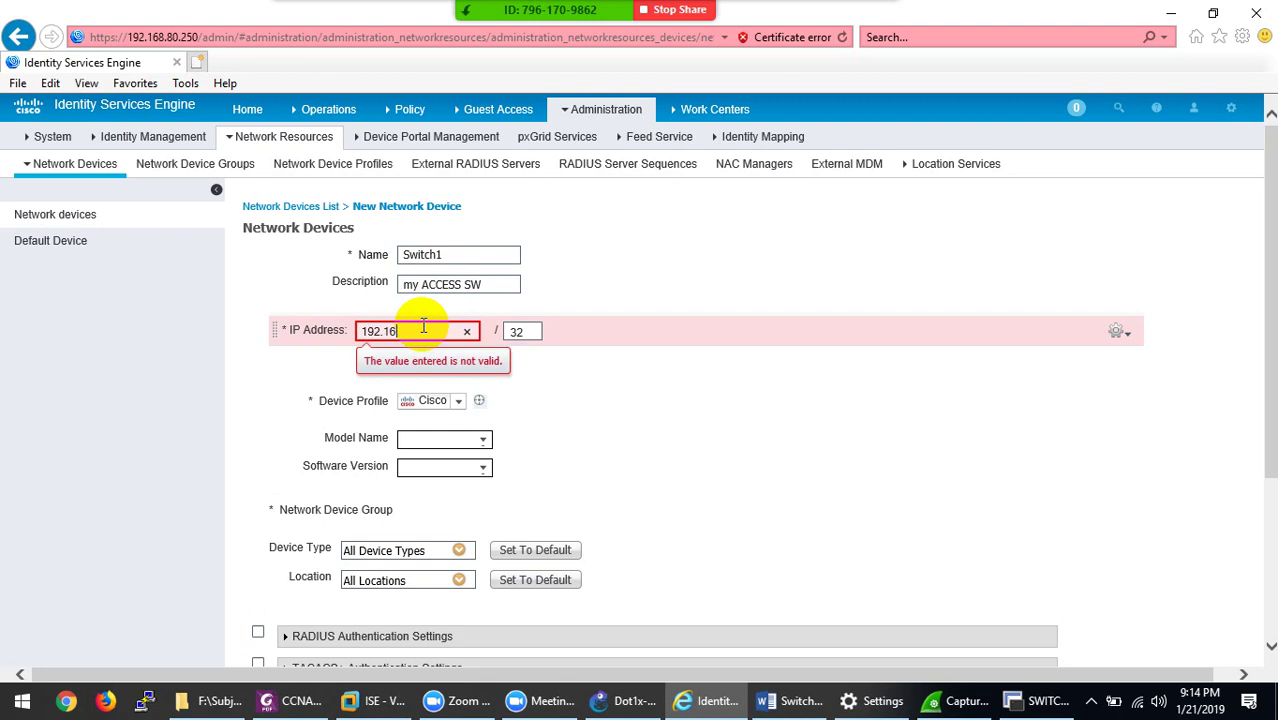
{"action": "type", "text": "8.80.201"}
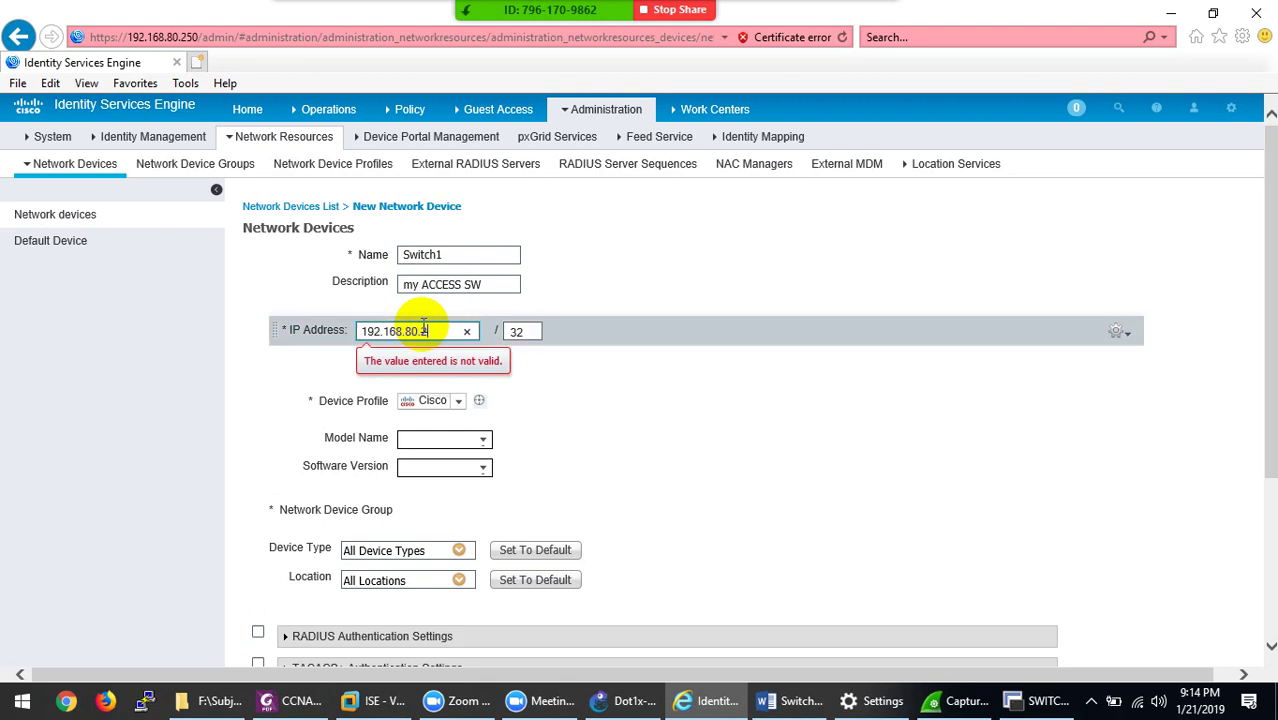
{"action": "left_click", "coordinate": [615, 699]}
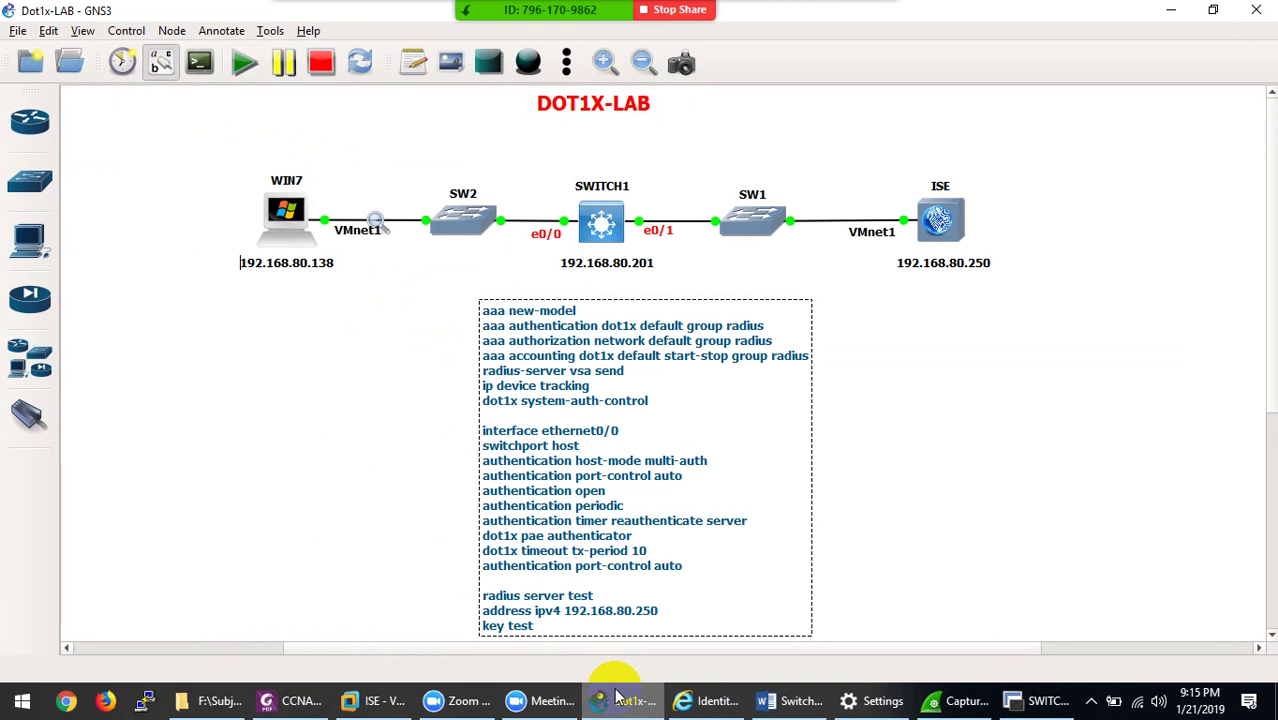
{"action": "left_click", "coordinate": [615, 699]}
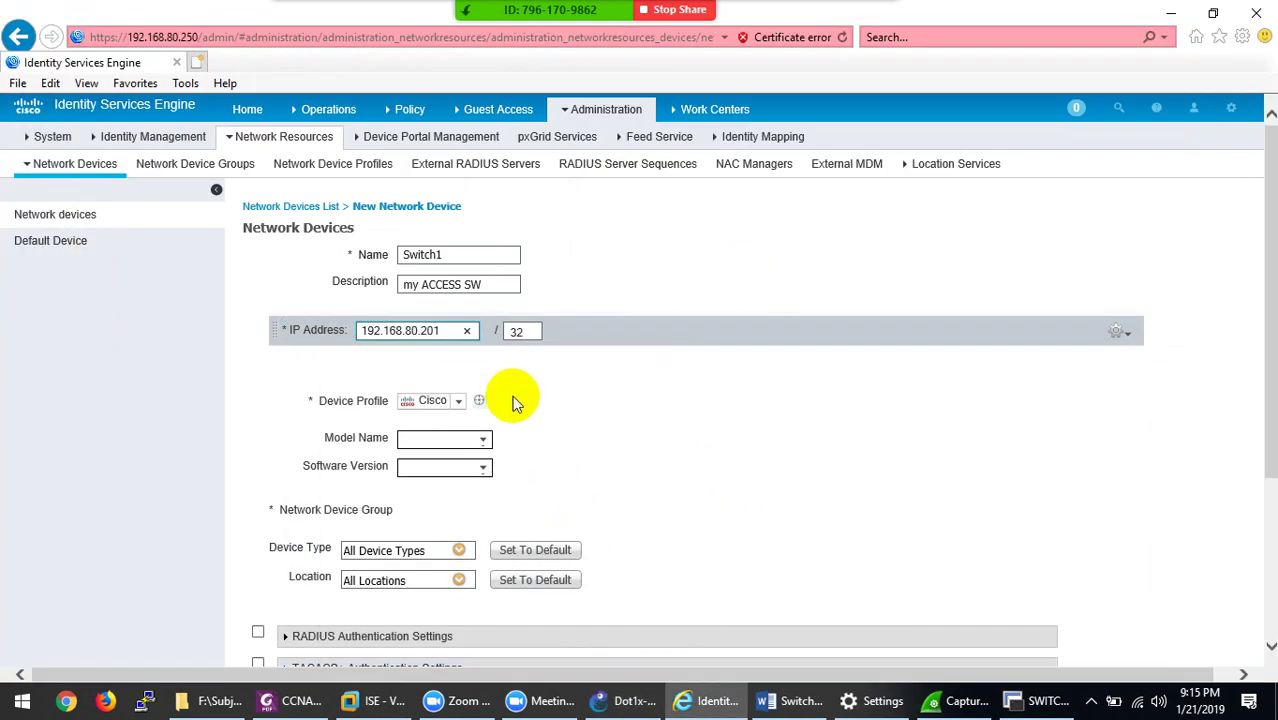
Keep the Cisco device profile and set model name and software version to Unknown
{"action": "scroll", "coordinate": [521, 342], "scroll_direction": "down", "scroll_amount": 1}
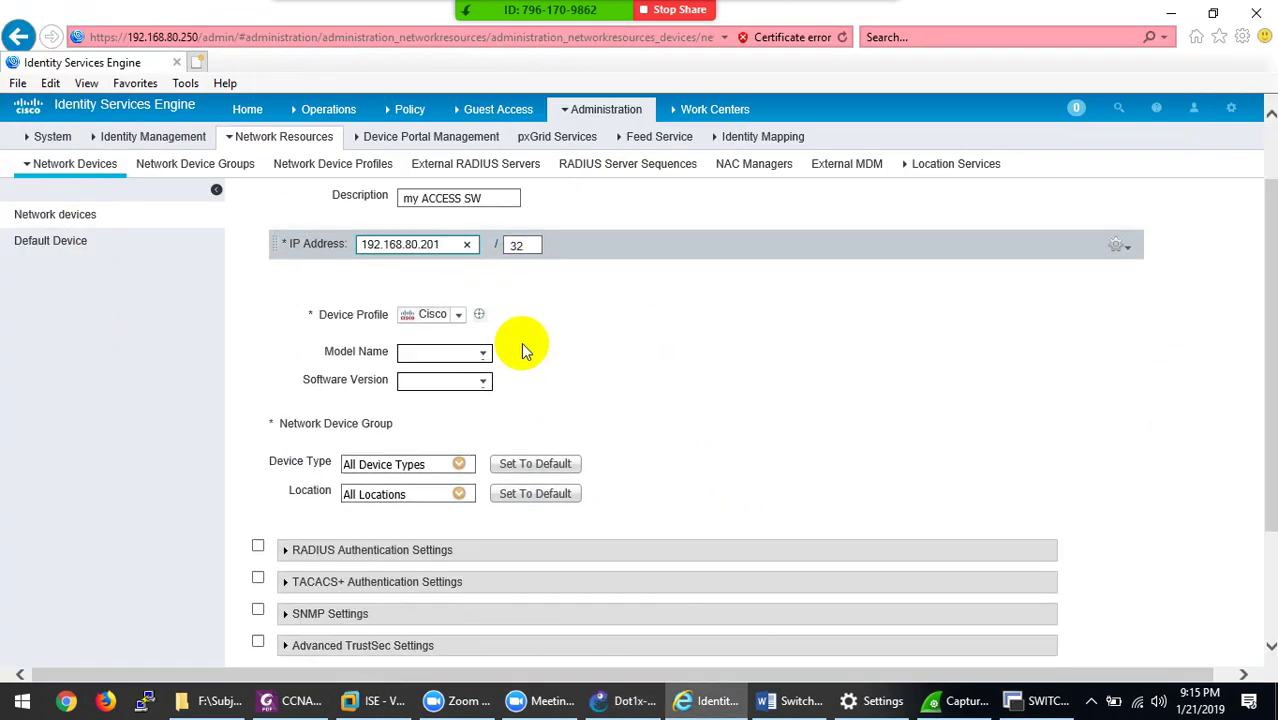
{"action": "left_click", "coordinate": [459, 316]}
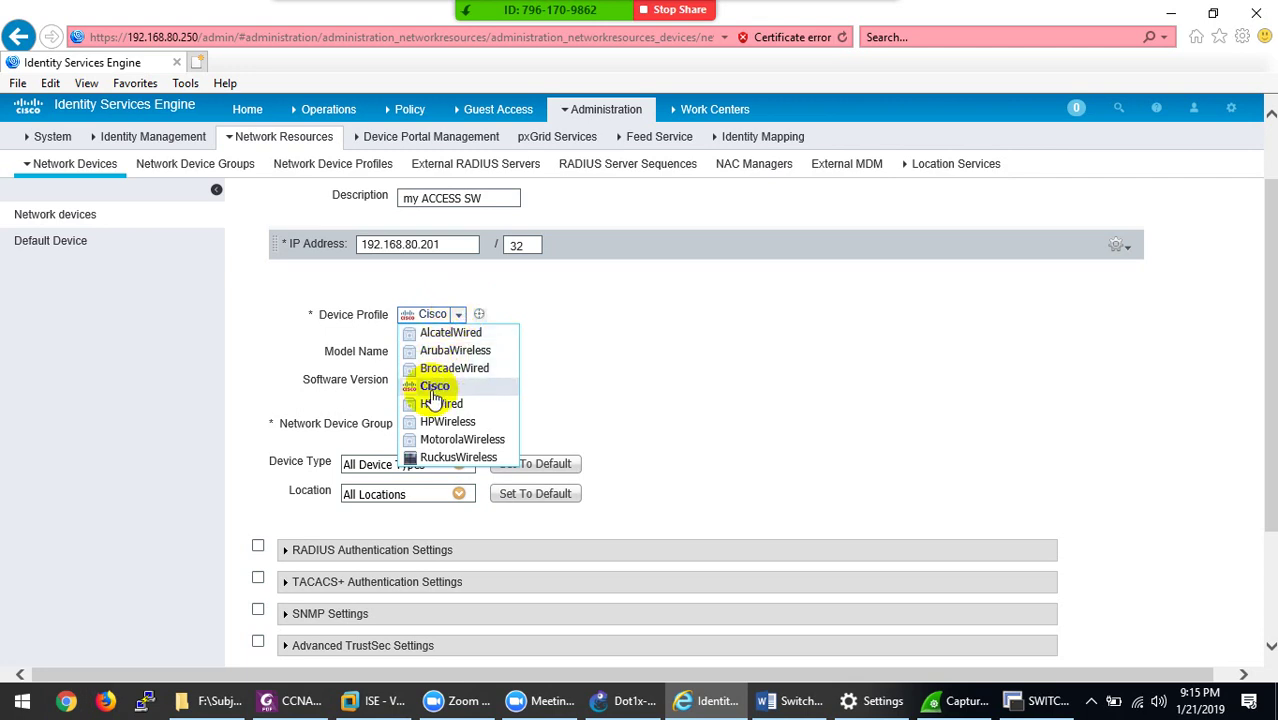
{"action": "left_click", "coordinate": [435, 385]}
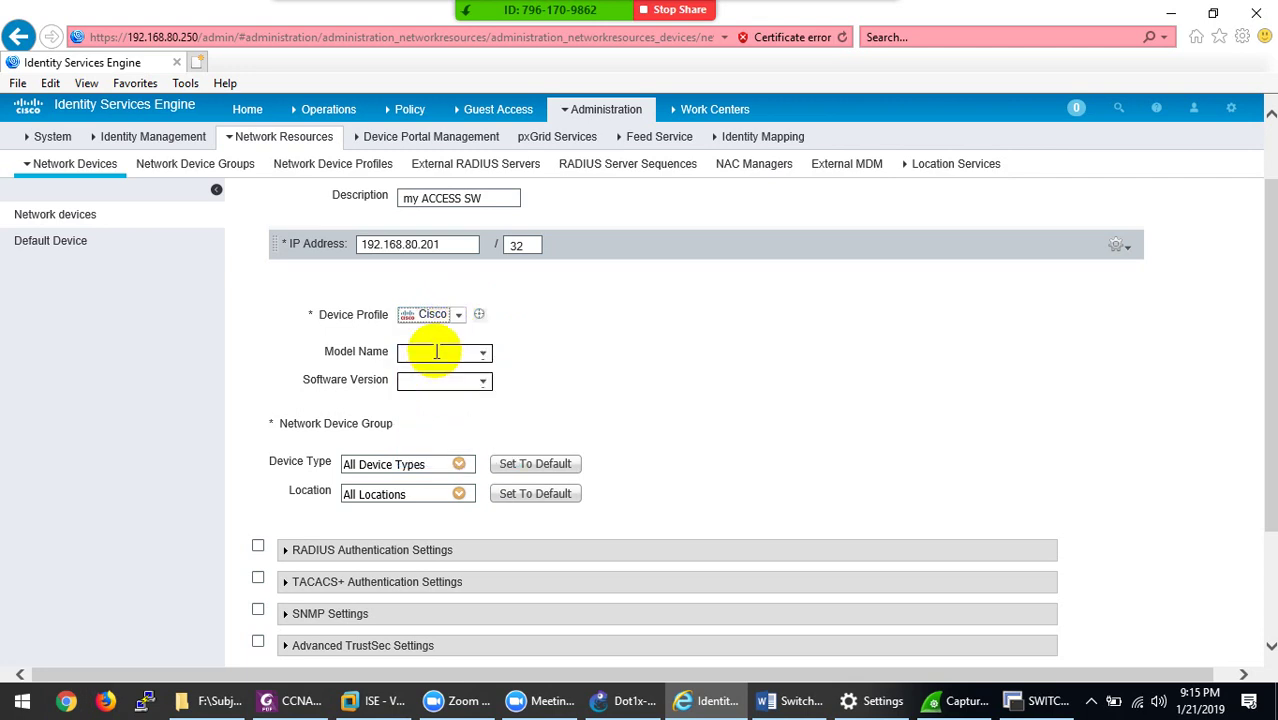
{"action": "left_click", "coordinate": [485, 355]}
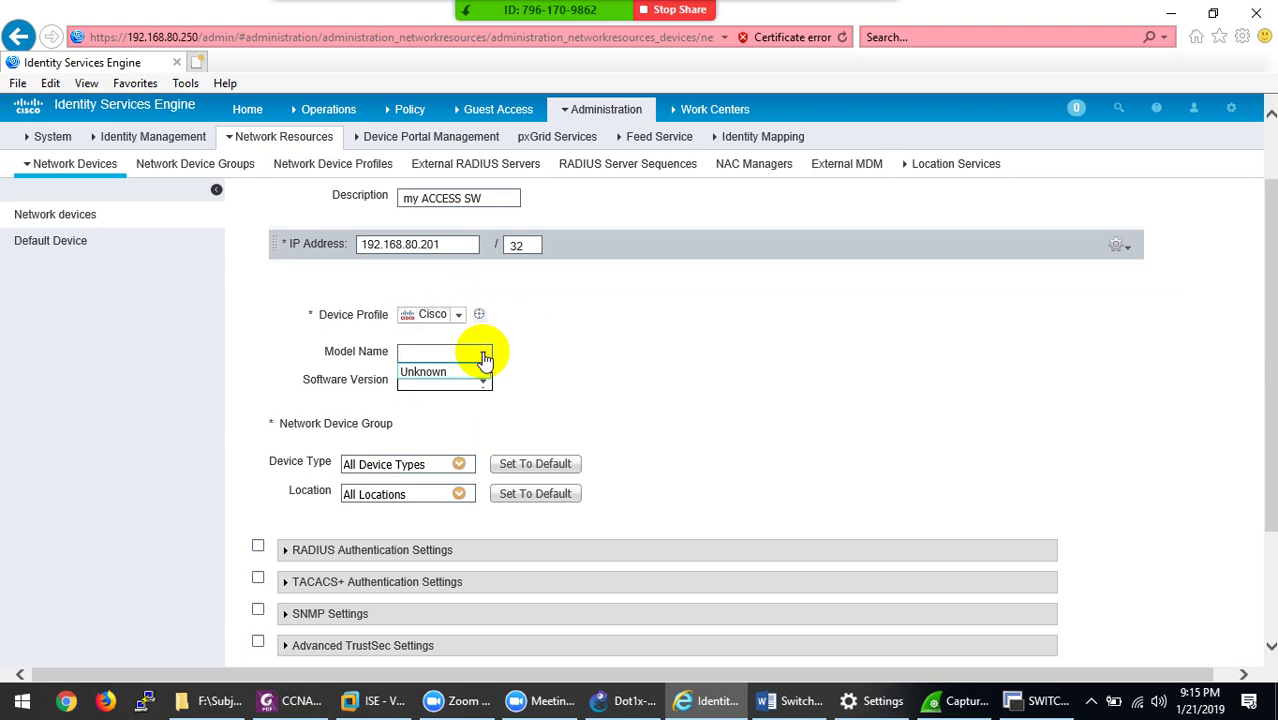
{"action": "left_click", "coordinate": [452, 378]}
{"action": "left_click", "coordinate": [479, 381]}
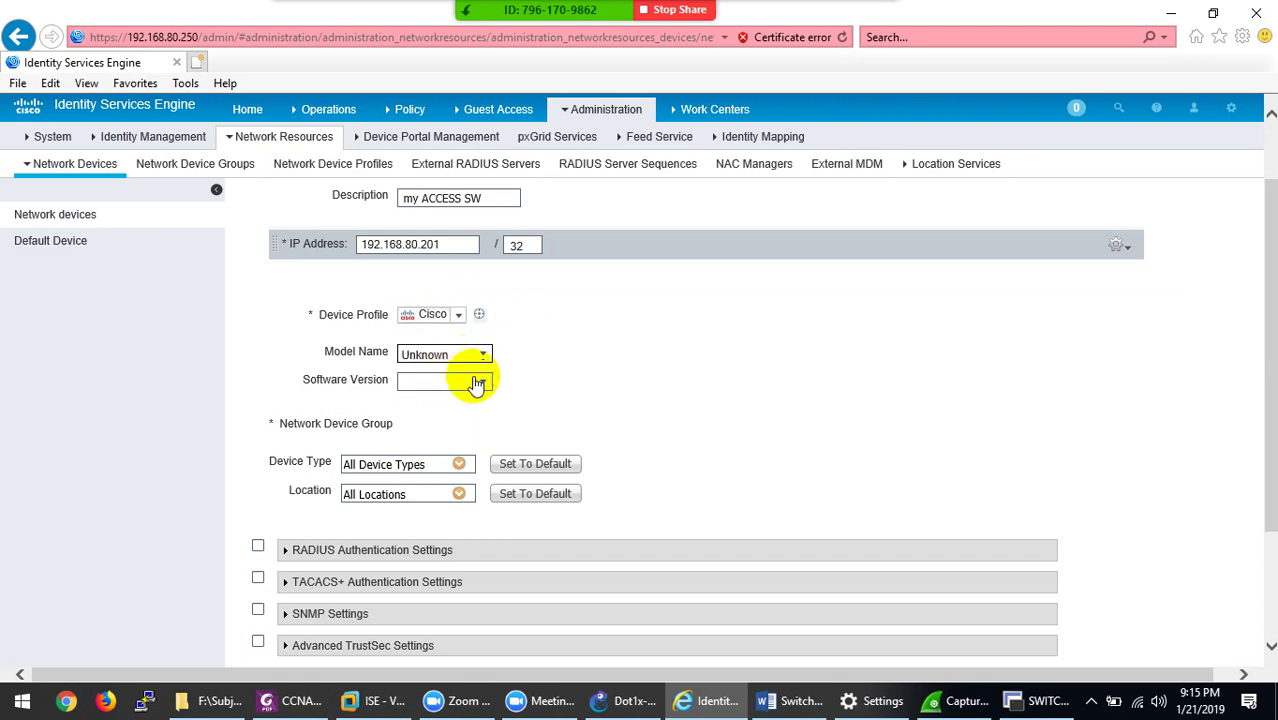
{"action": "left_click", "coordinate": [436, 400]}
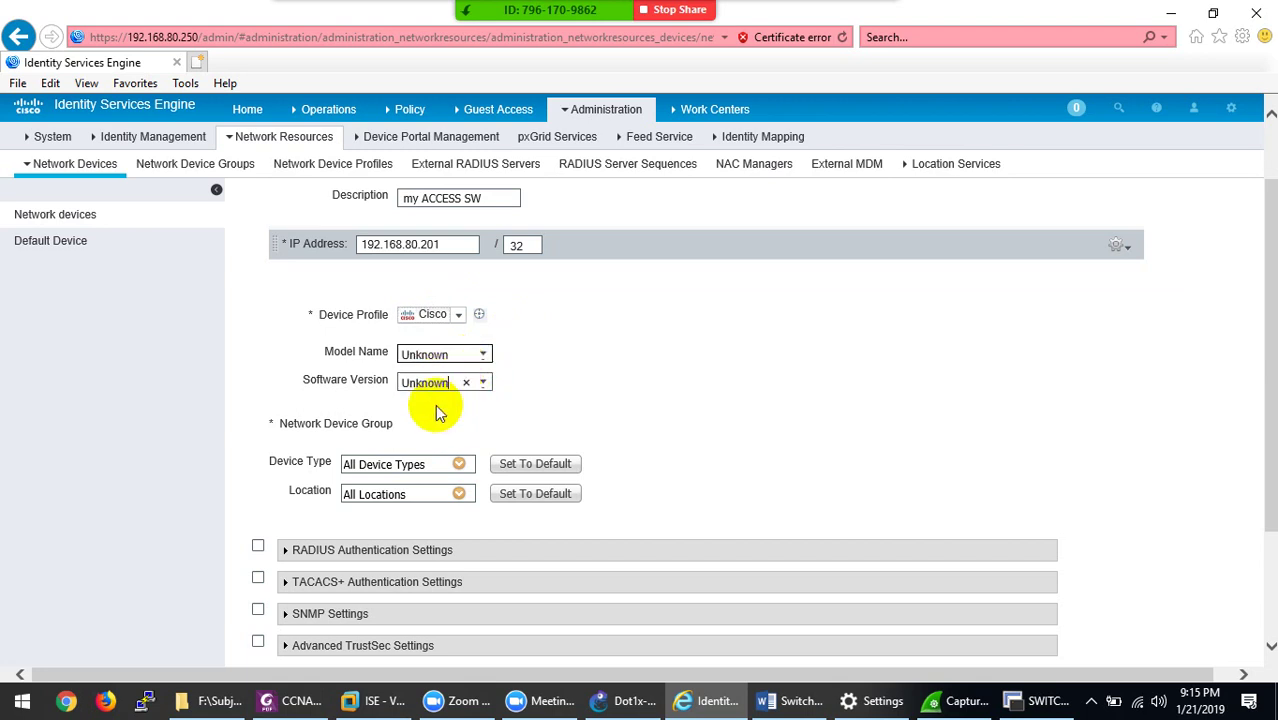
Enable RADIUS authentication, paste the switch's RADIUS key as shared secret, and submit the device
{"action": "scroll", "coordinate": [435, 404], "scroll_direction": "down", "scroll_amount": 2}
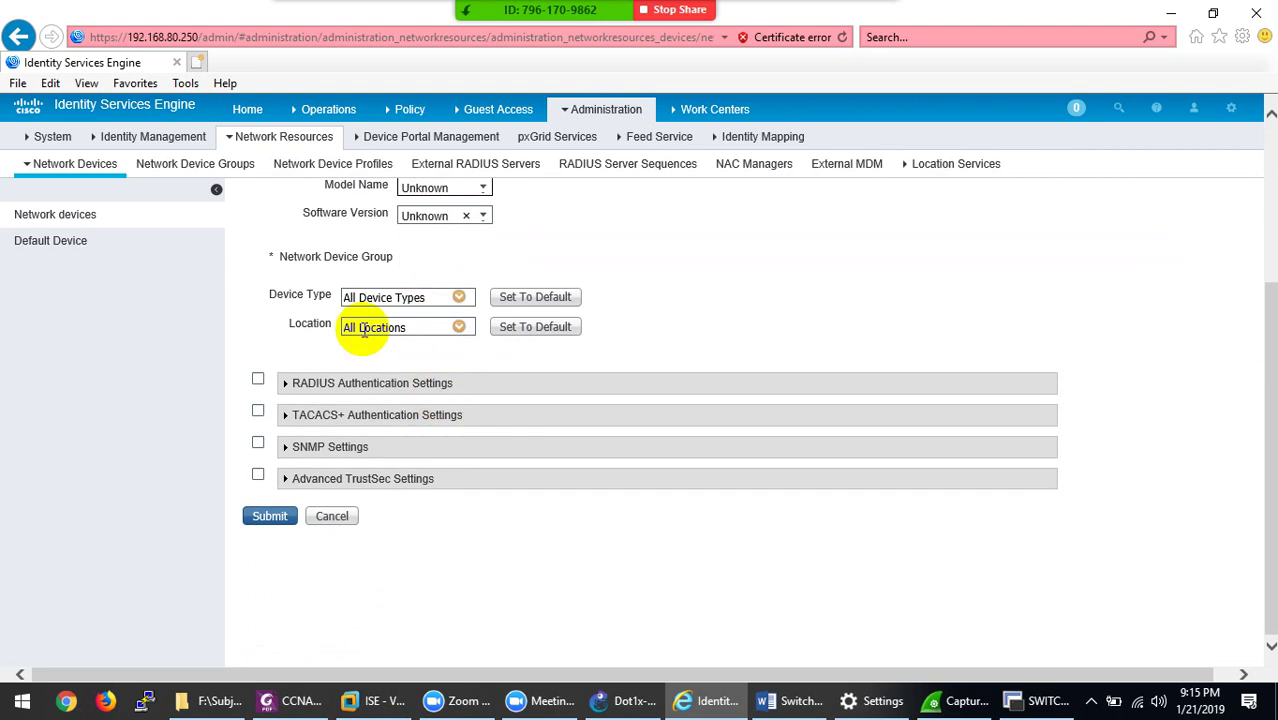
{"action": "left_click", "coordinate": [258, 380]}
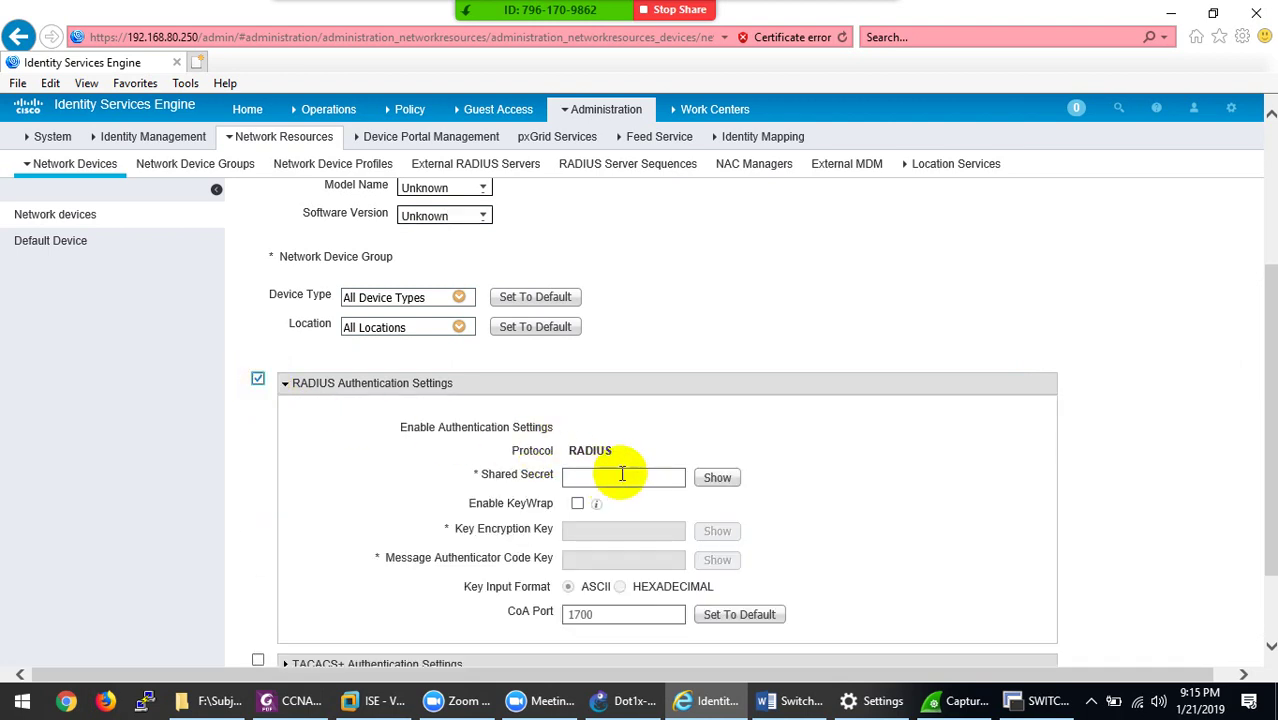
{"action": "left_click", "coordinate": [1040, 700]}
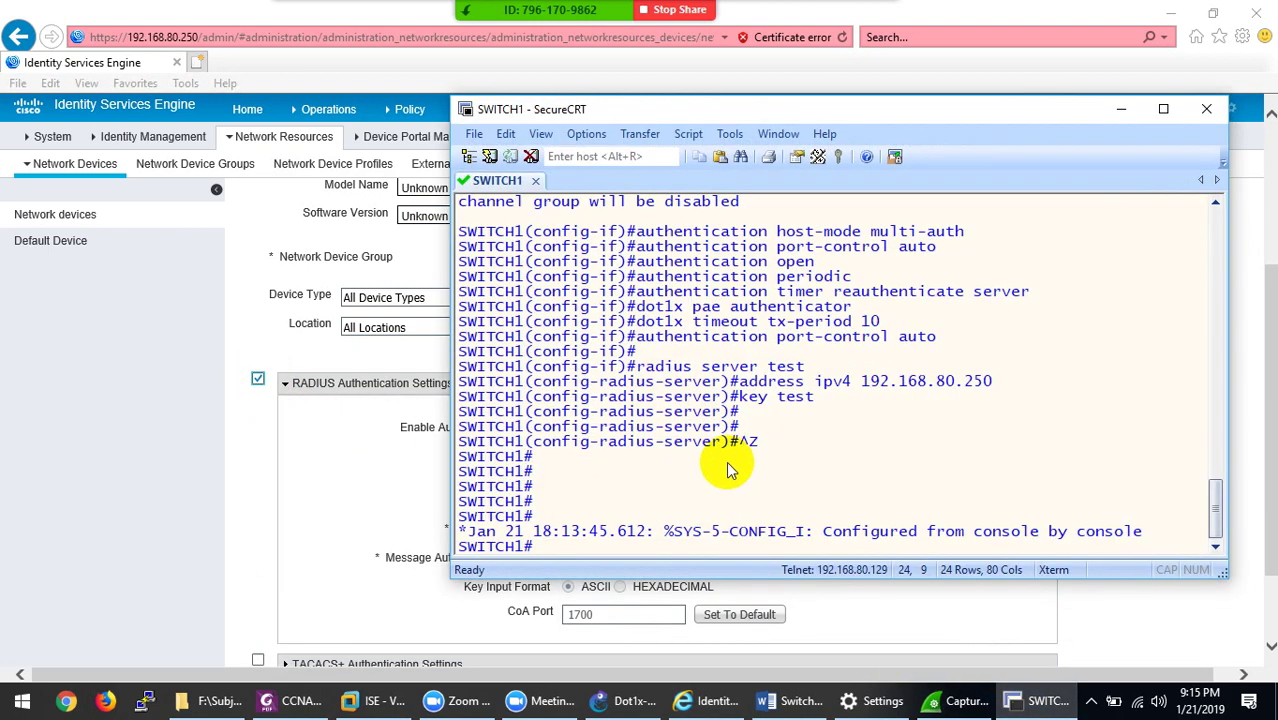
{"action": "left_click_drag", "start_coordinate": [816, 396], "coordinate": [777, 397]}
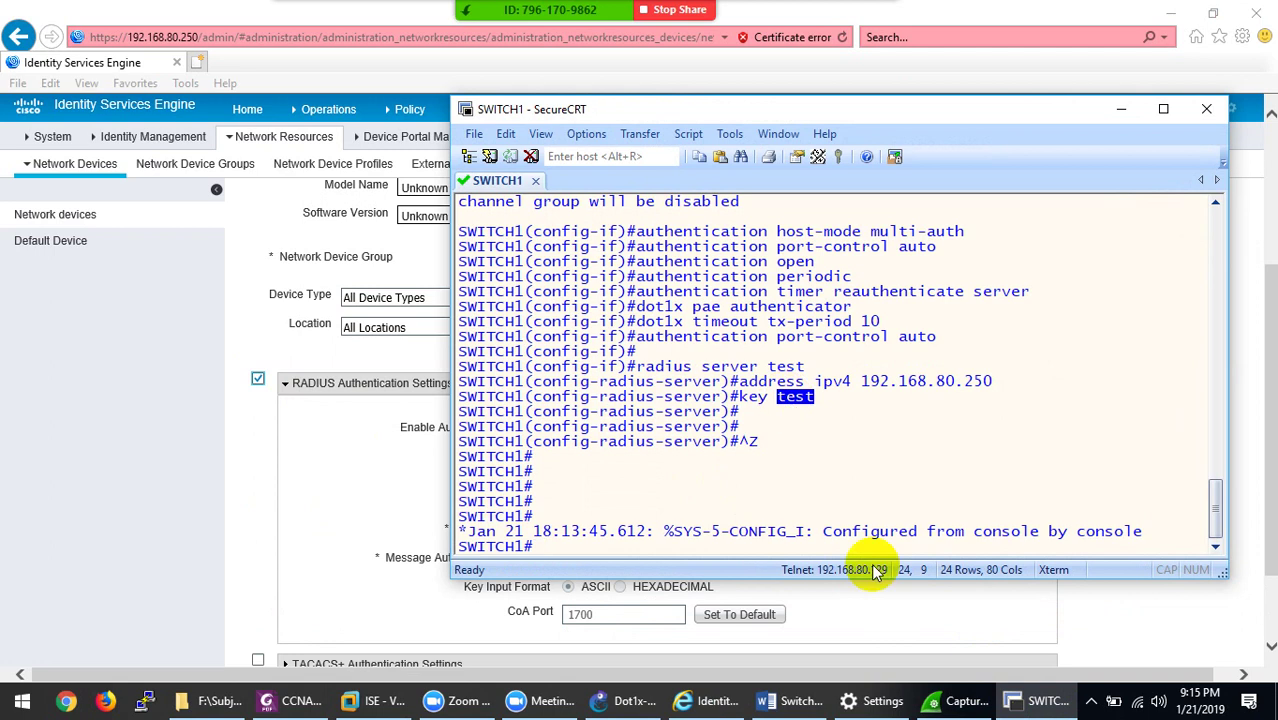
{"action": "left_click", "coordinate": [1008, 706]}
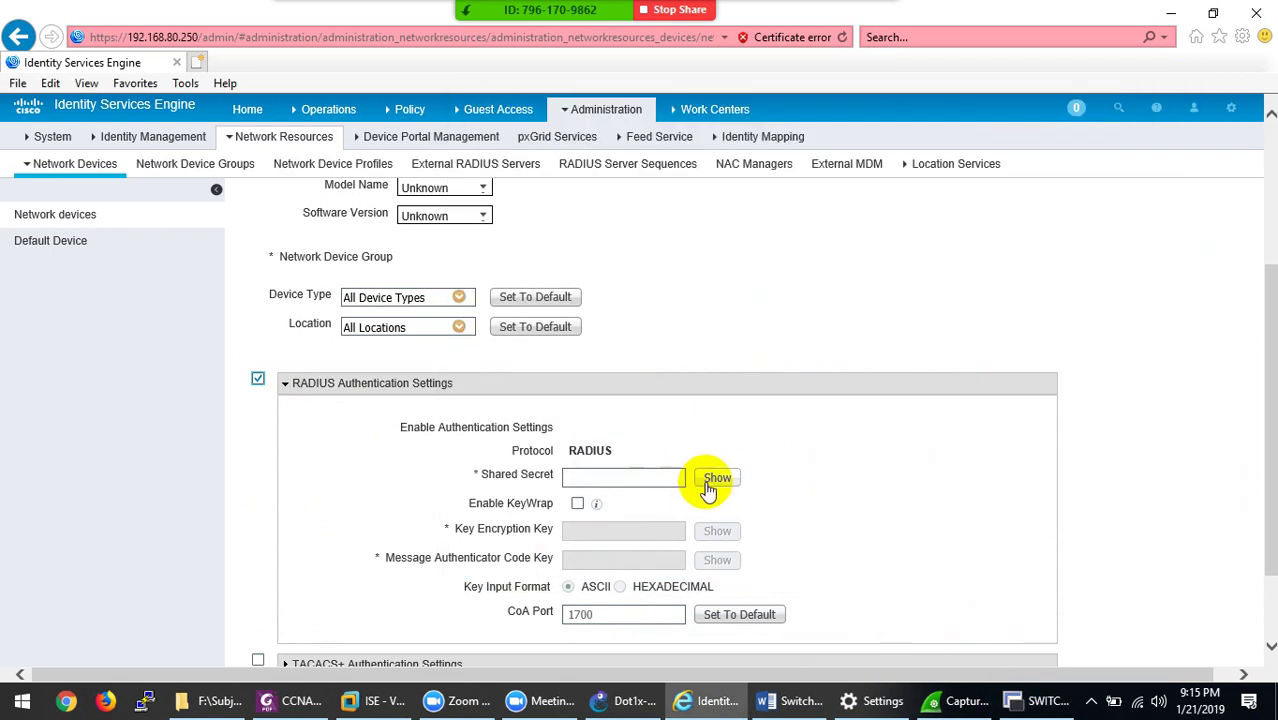
{"action": "left_click", "coordinate": [647, 483]}
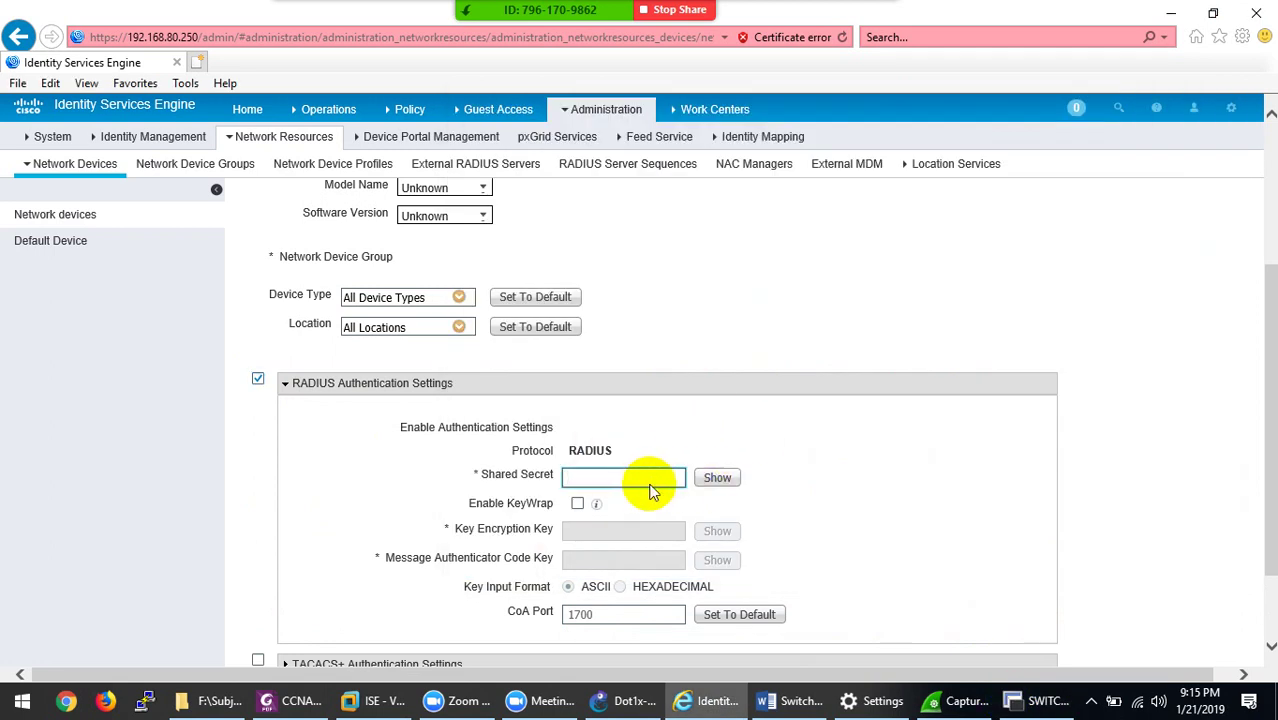
{"action": "key", "text": "ctrl+v"}
{"action": "left_click", "coordinate": [716, 481]}
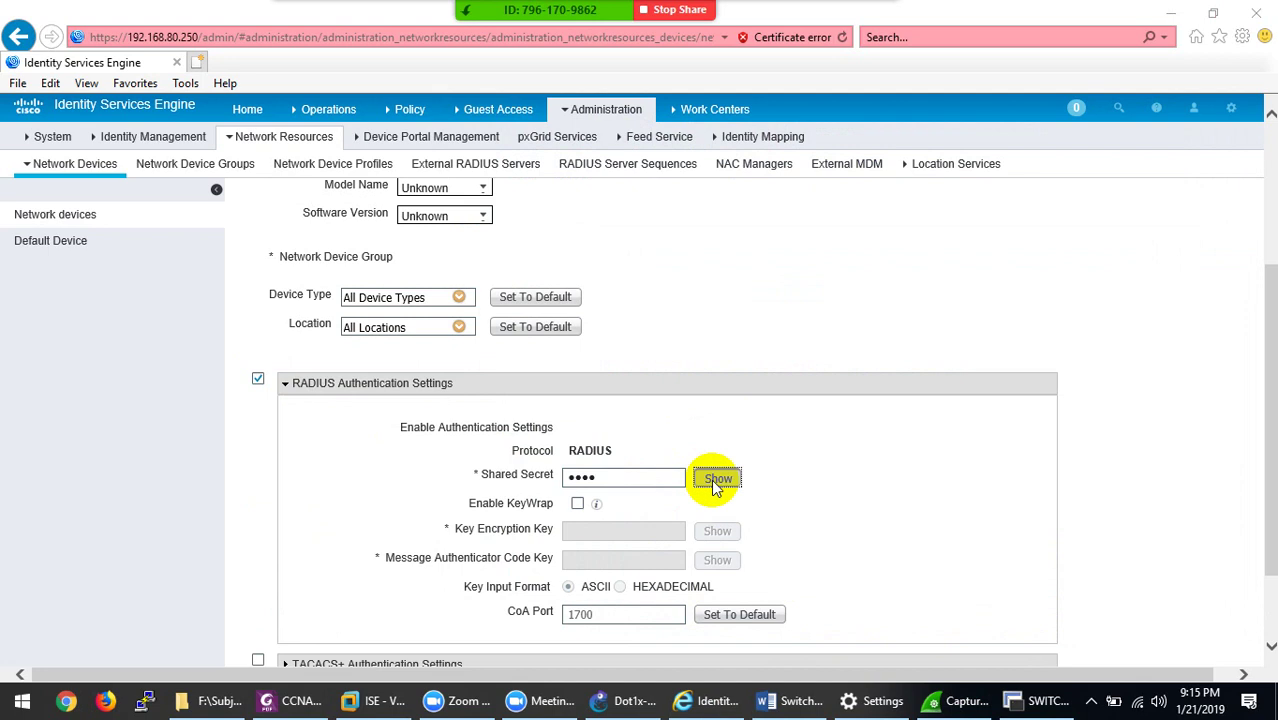
{"action": "left_click", "coordinate": [679, 421]}
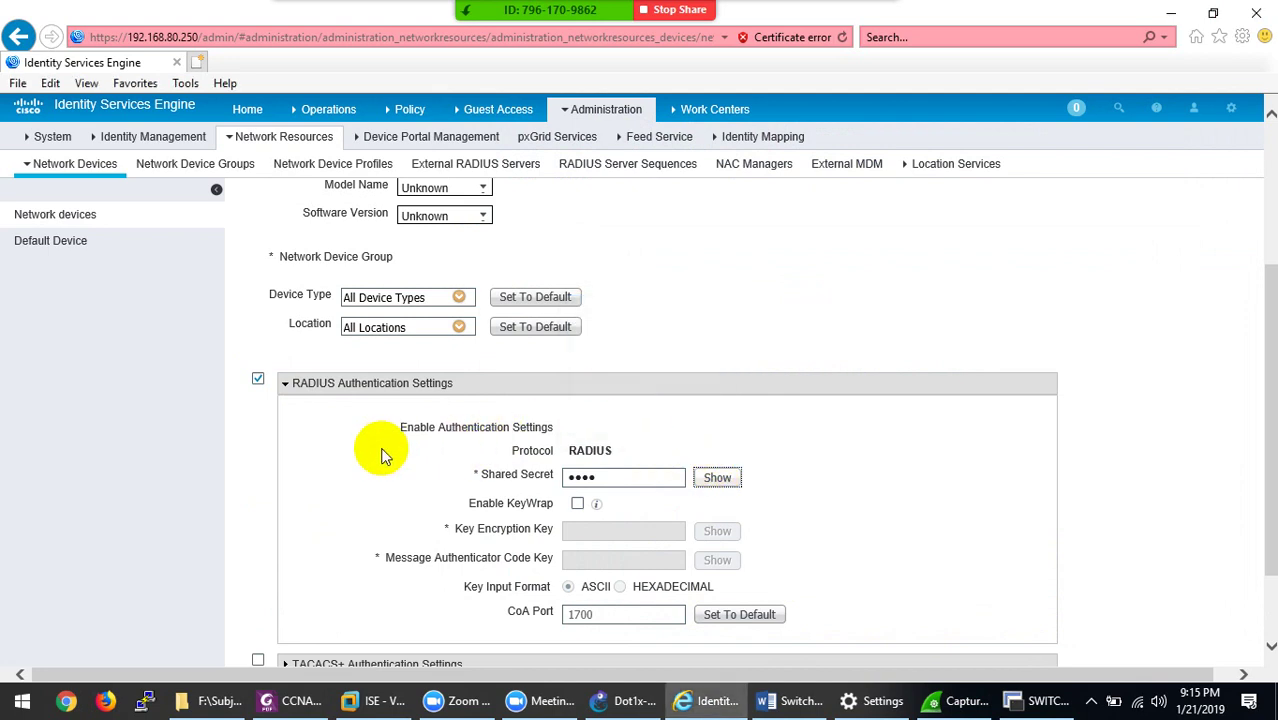
{"action": "scroll", "coordinate": [350, 470], "scroll_direction": "down", "scroll_amount": 2}
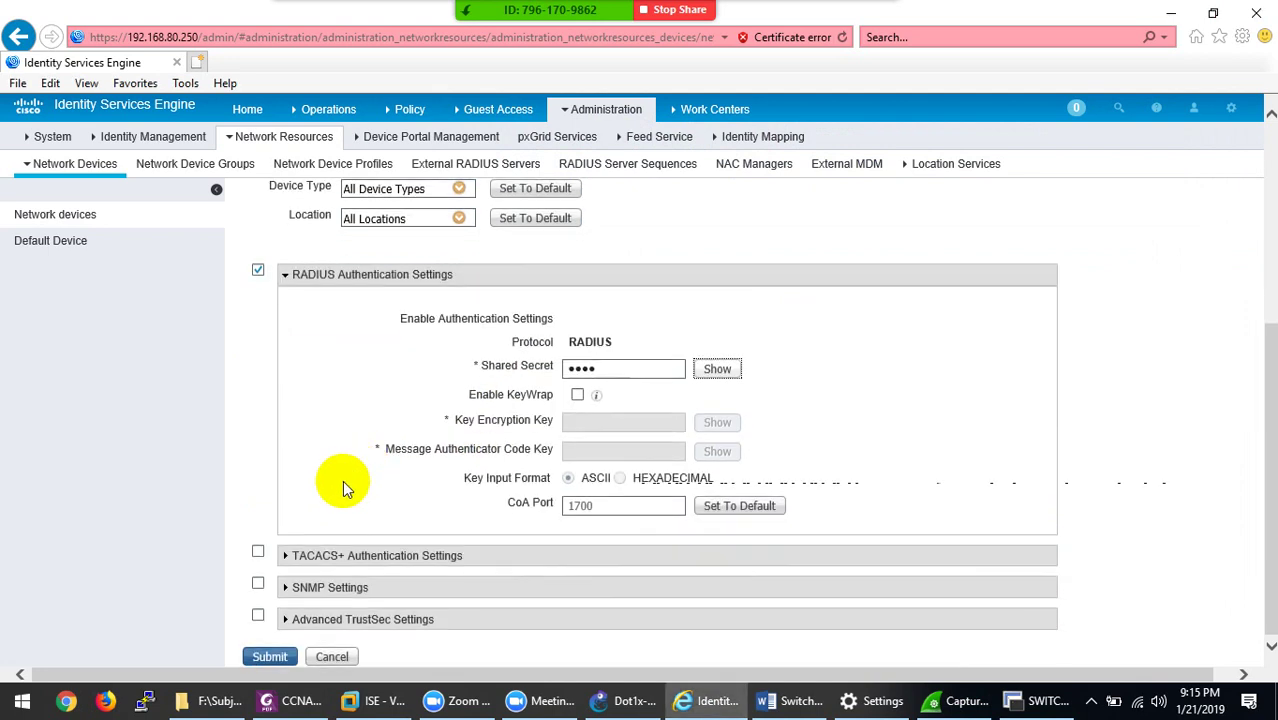
{"action": "left_click", "coordinate": [265, 657]}
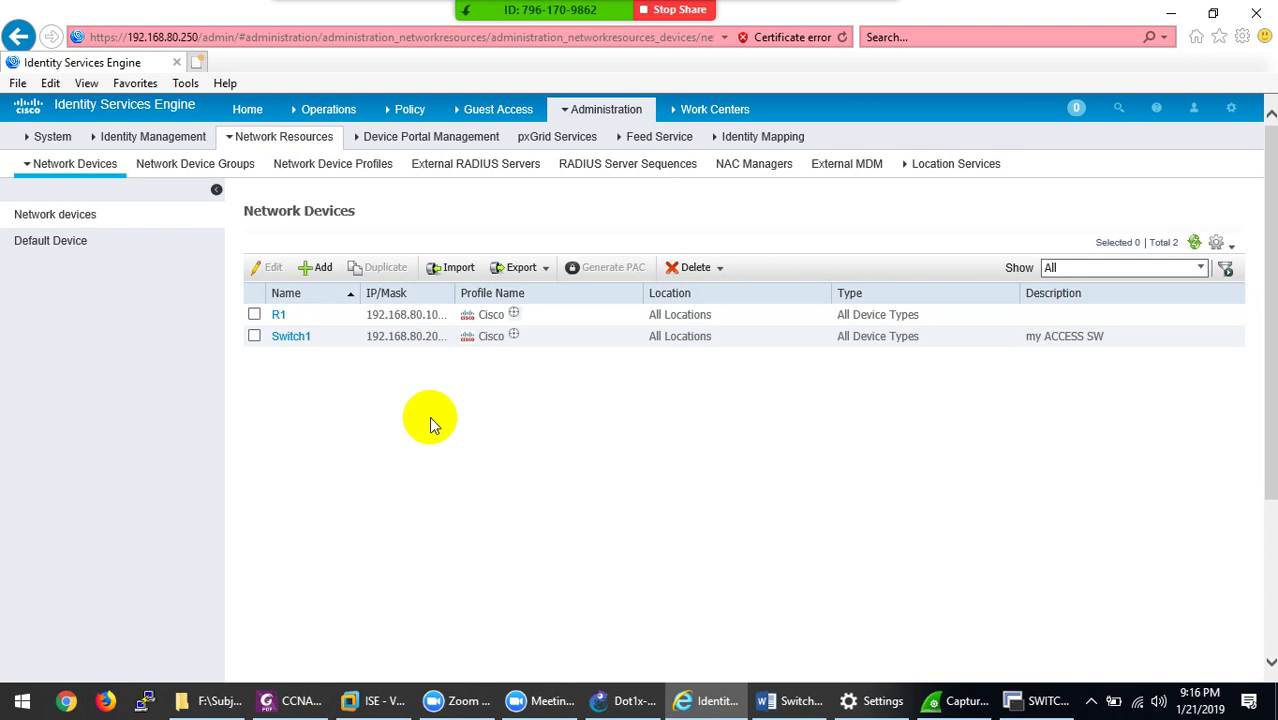
Confirm Switch1, 'my ACCESS SW', now appears with the Cisco profile beside R1
{"action": "mouse_move", "coordinate": [678, 115]}
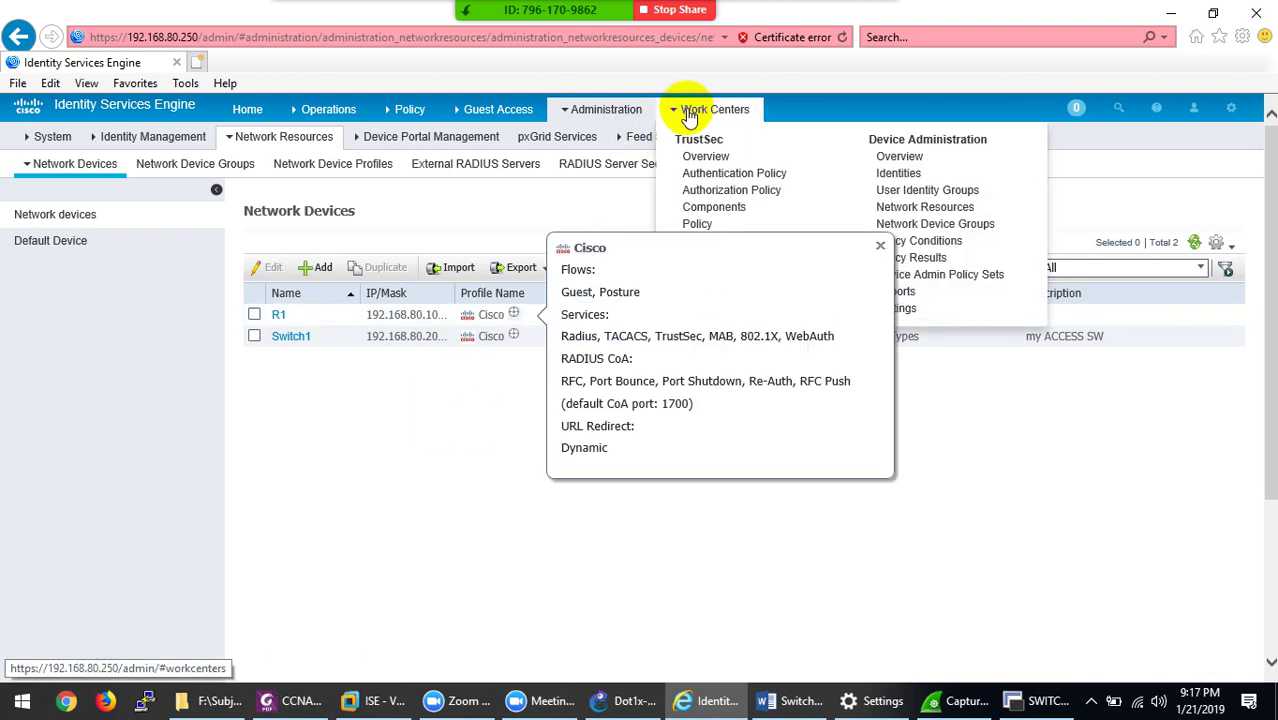
Add network access user ksa with a login password entered twice, and submit
{"action": "left_click", "coordinate": [891, 175]}
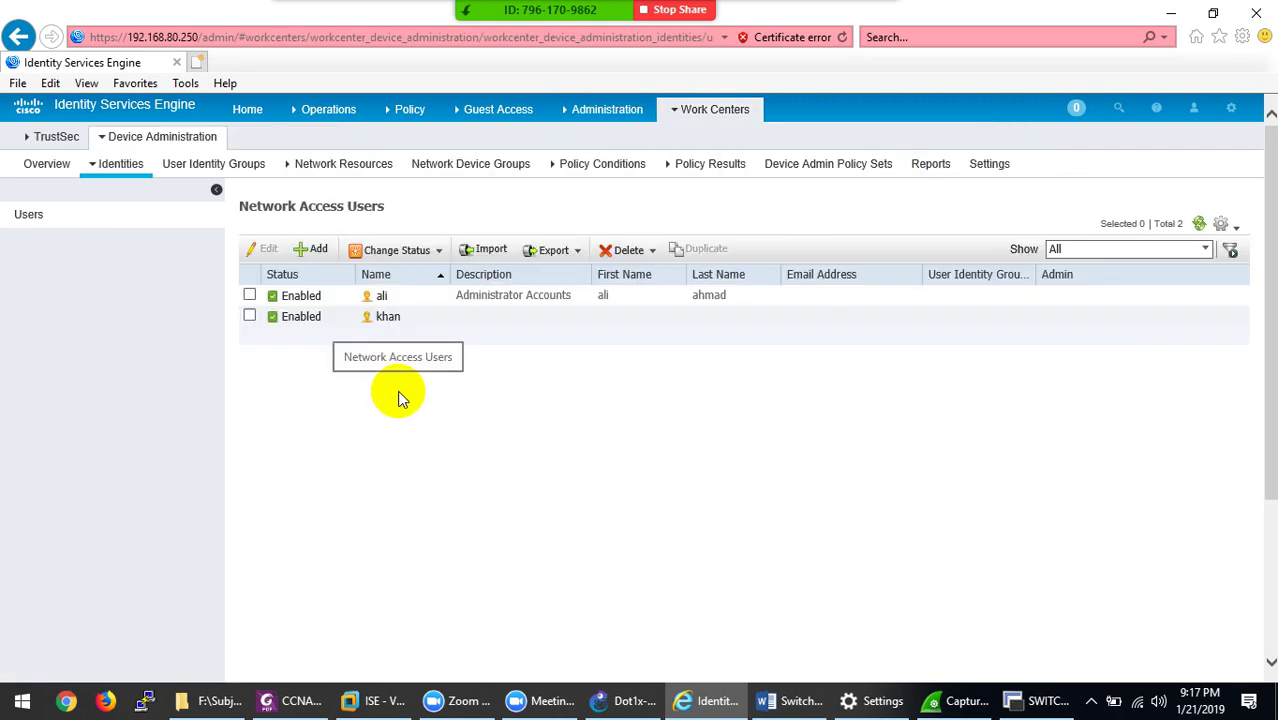
{"action": "left_click", "coordinate": [320, 252]}
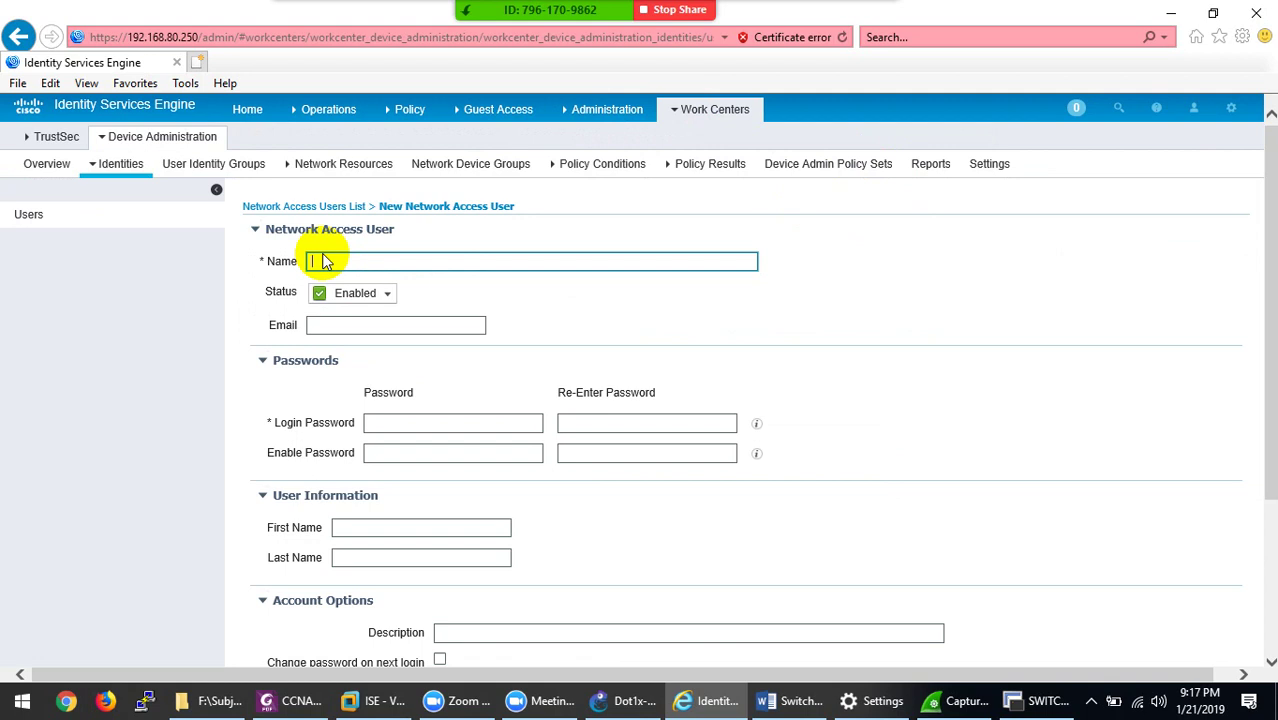
{"action": "type", "text": "ksa"}
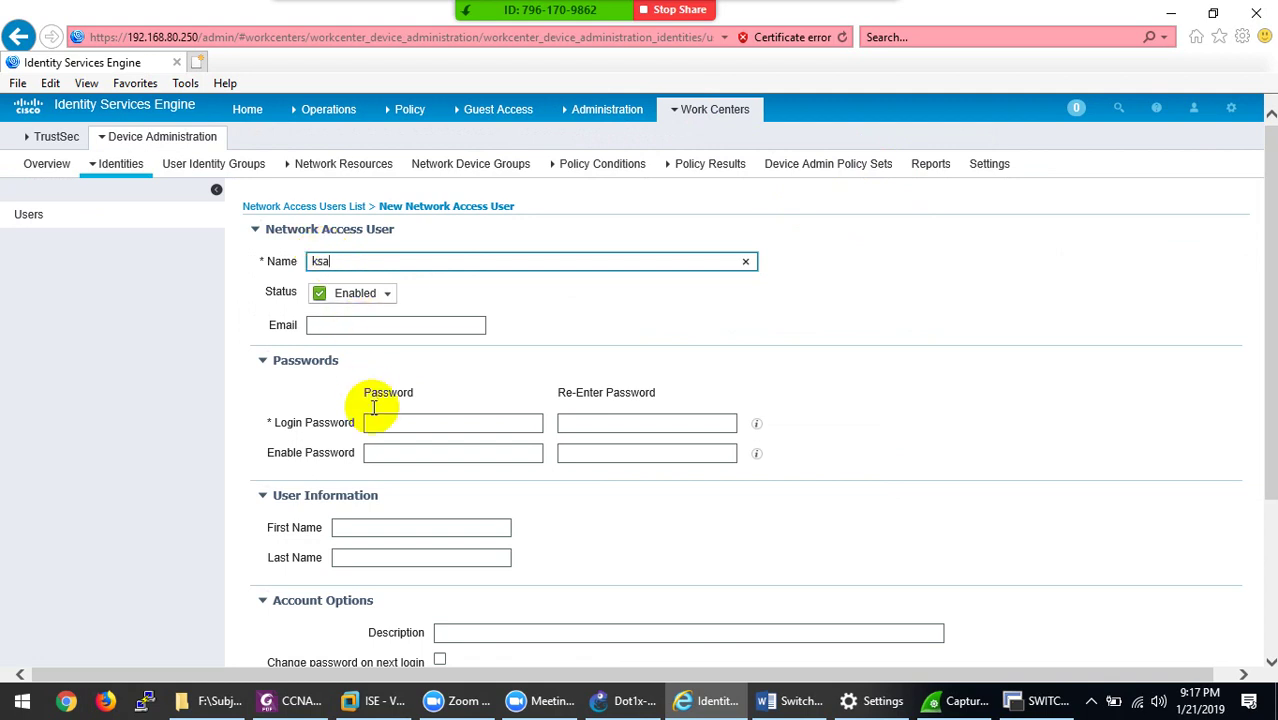
{"action": "left_click", "coordinate": [396, 420]}
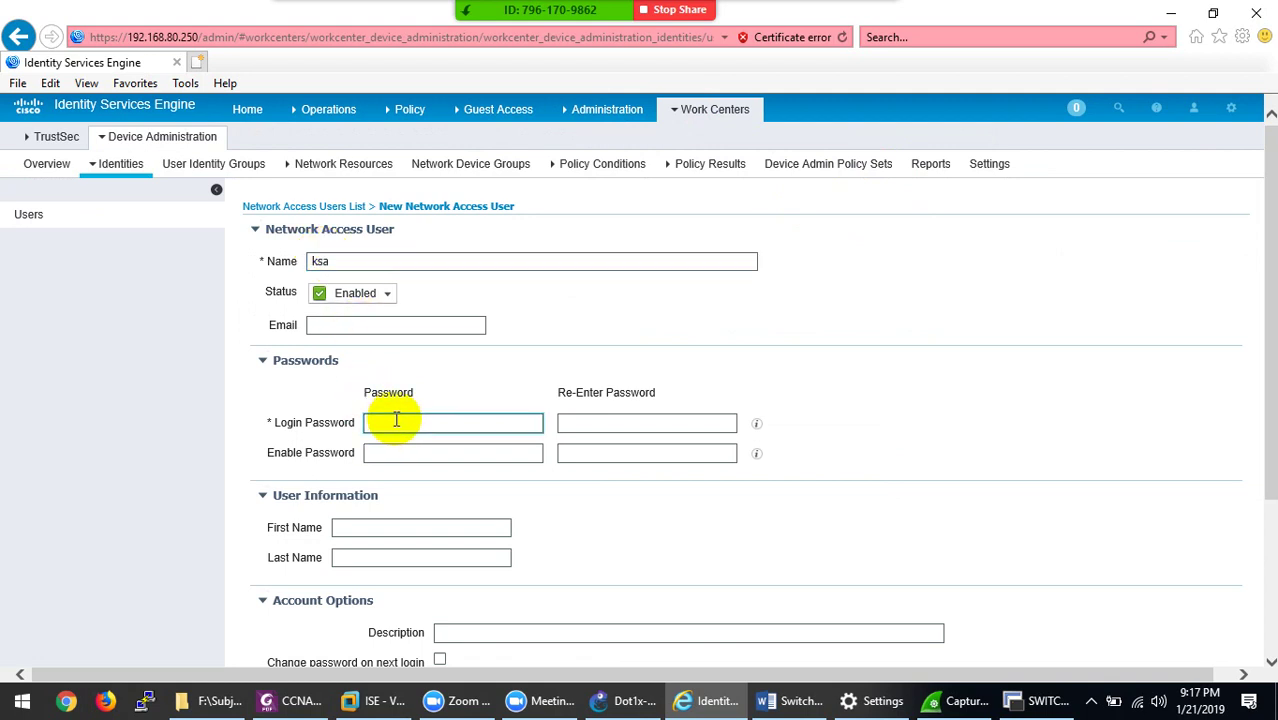
{"action": "type", "text": "••••••••••"}
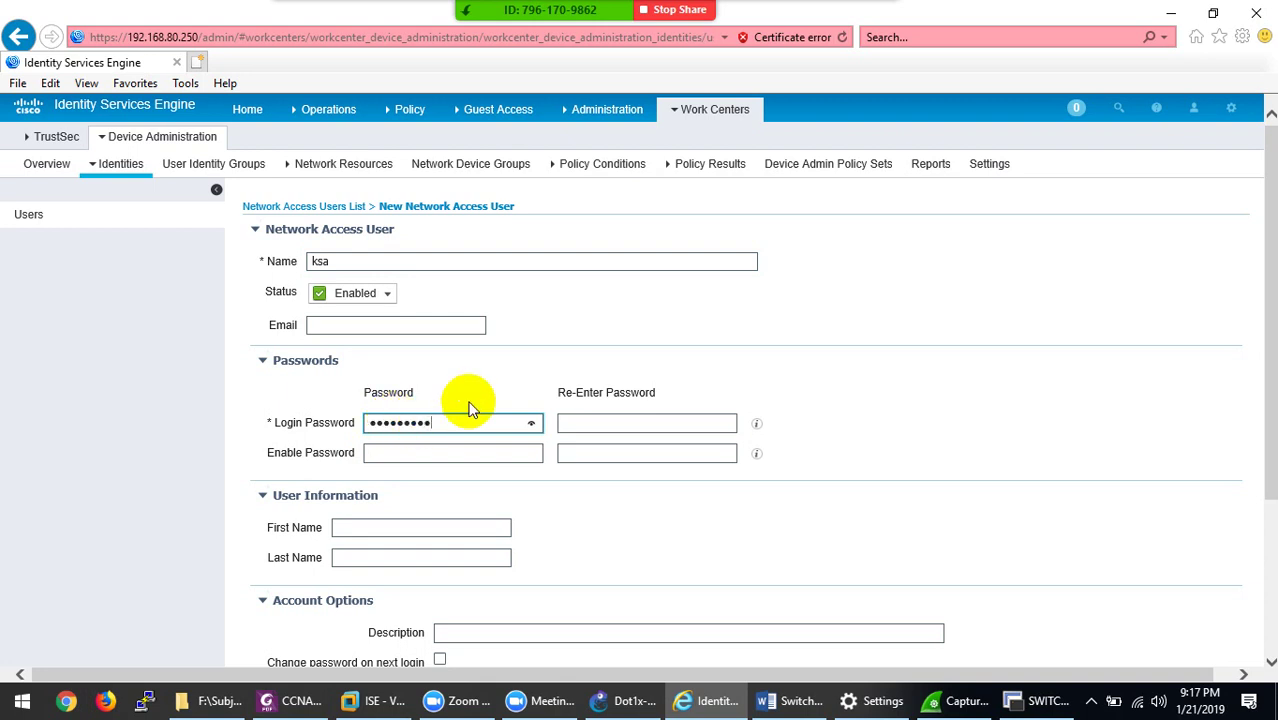
{"action": "left_click", "coordinate": [578, 423]}
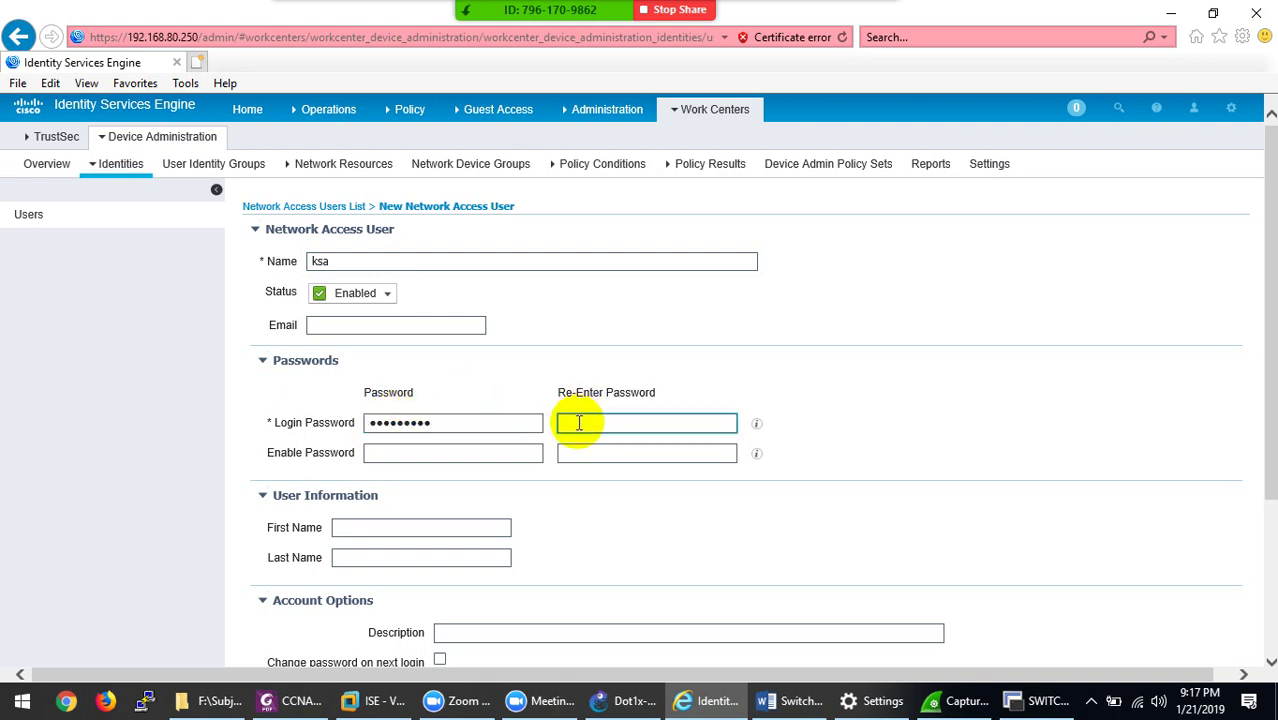
{"action": "type", "text": "•••••••••"}
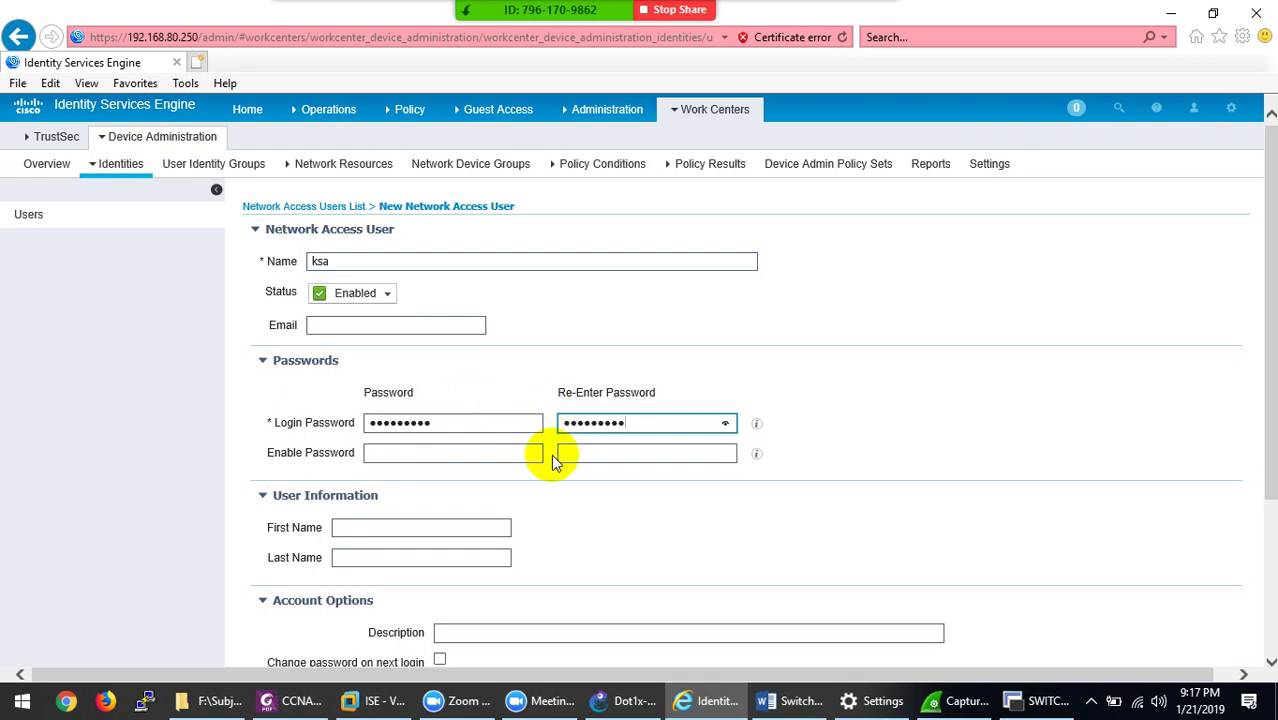
{"action": "scroll", "coordinate": [400, 475], "scroll_direction": "down", "scroll_amount": 3}
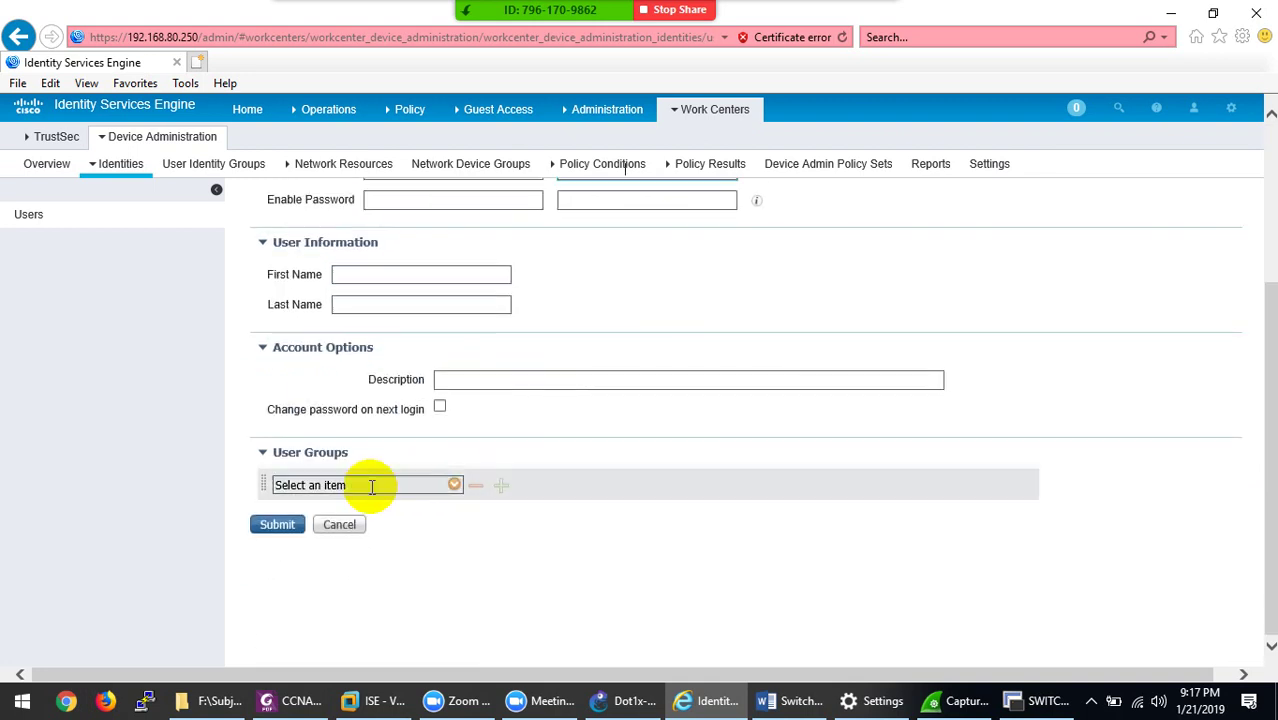
{"action": "left_click", "coordinate": [275, 523]}
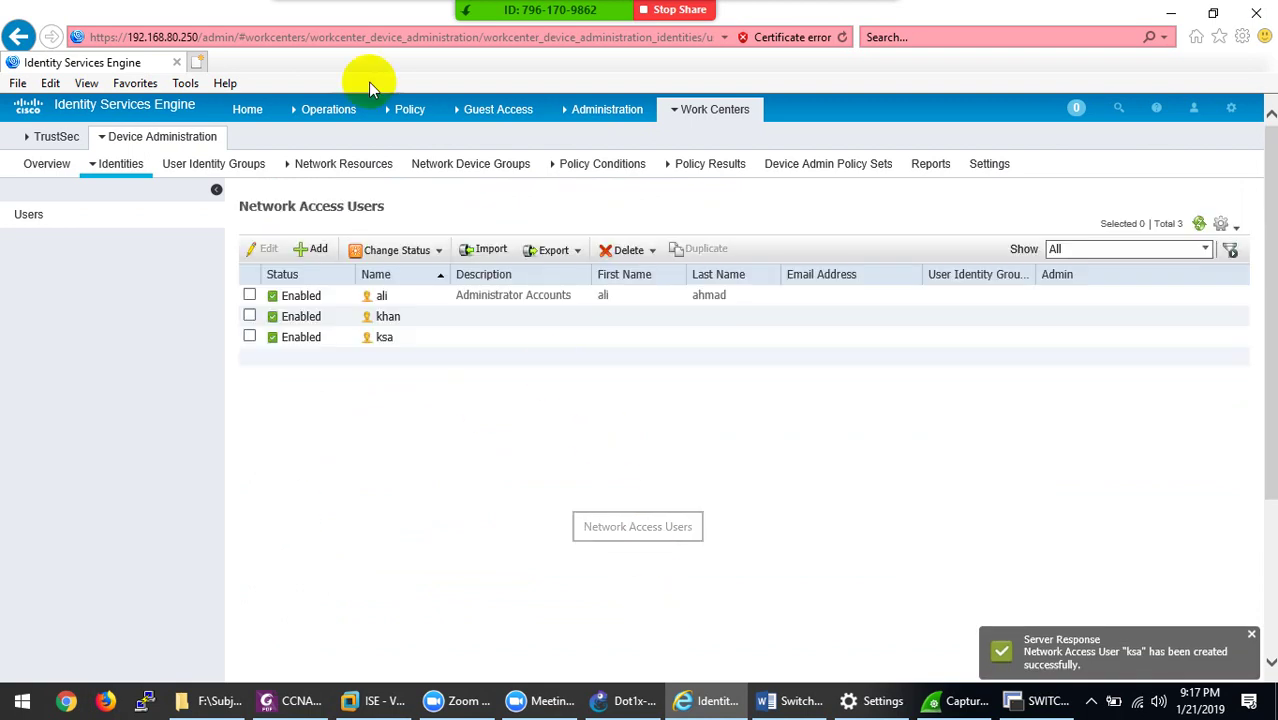
Go to Policy > Authentication to view the rule-based authentication policy
{"action": "mouse_move", "coordinate": [408, 115]}
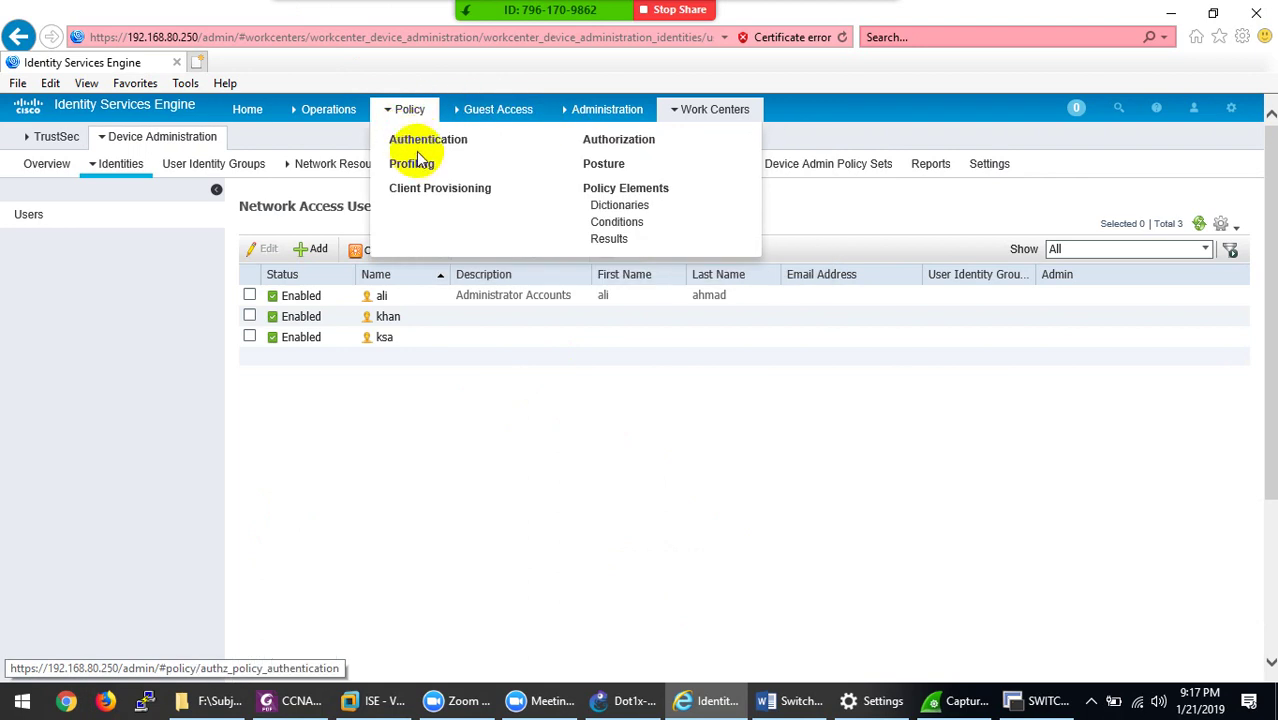
{"action": "left_click", "coordinate": [429, 142]}
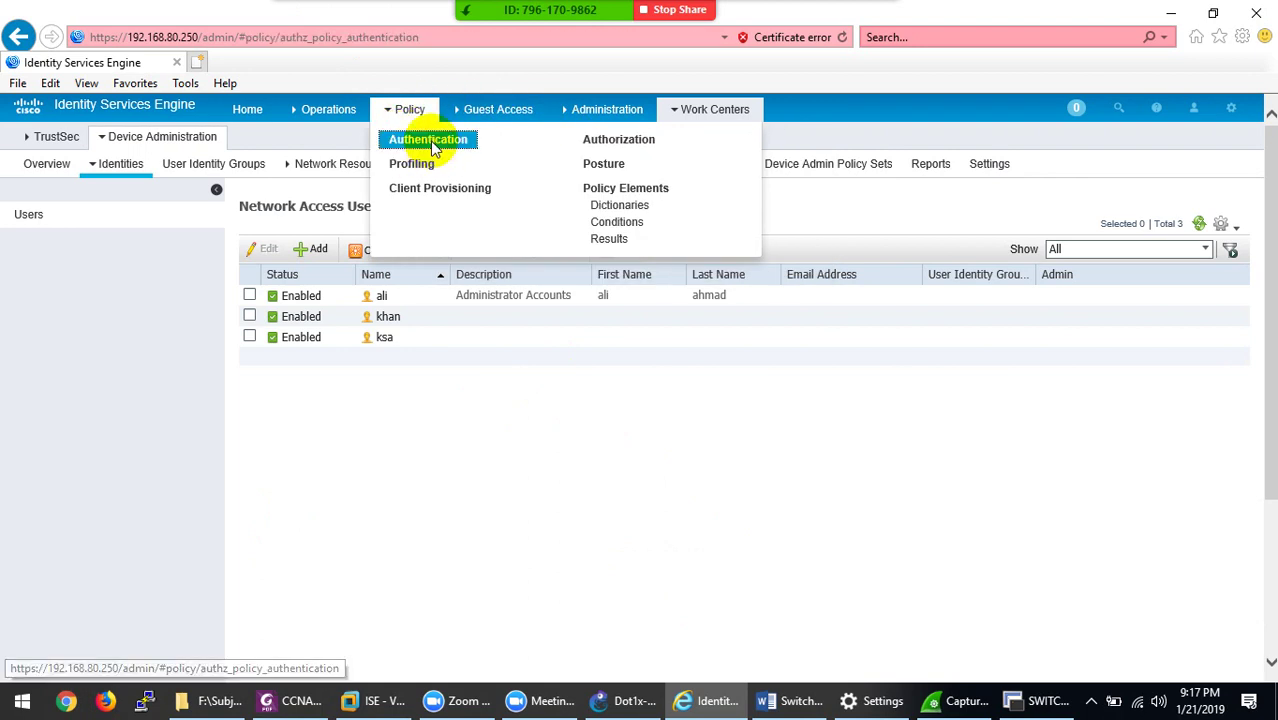
{"action": "left_click", "coordinate": [433, 145]}
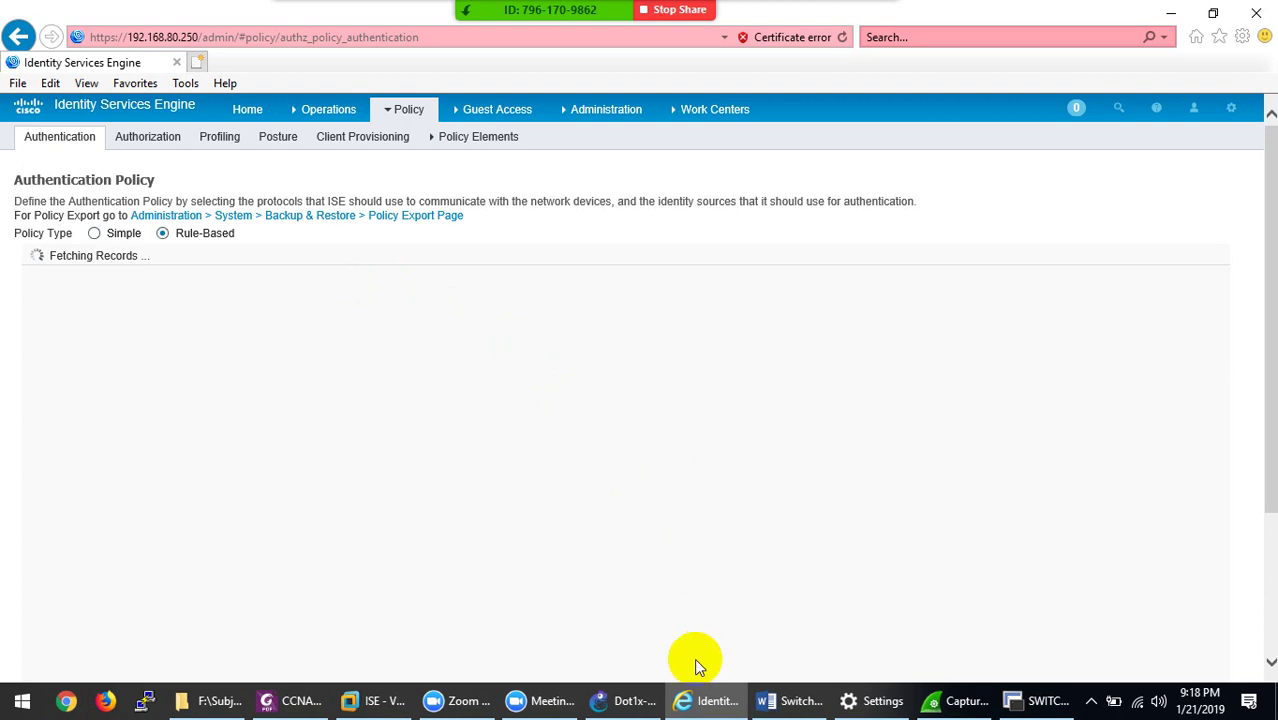
On the Win7 VM, open Local Area Connection properties via Network and Sharing Center's adapter settings
{"action": "left_click", "coordinate": [367, 701]}
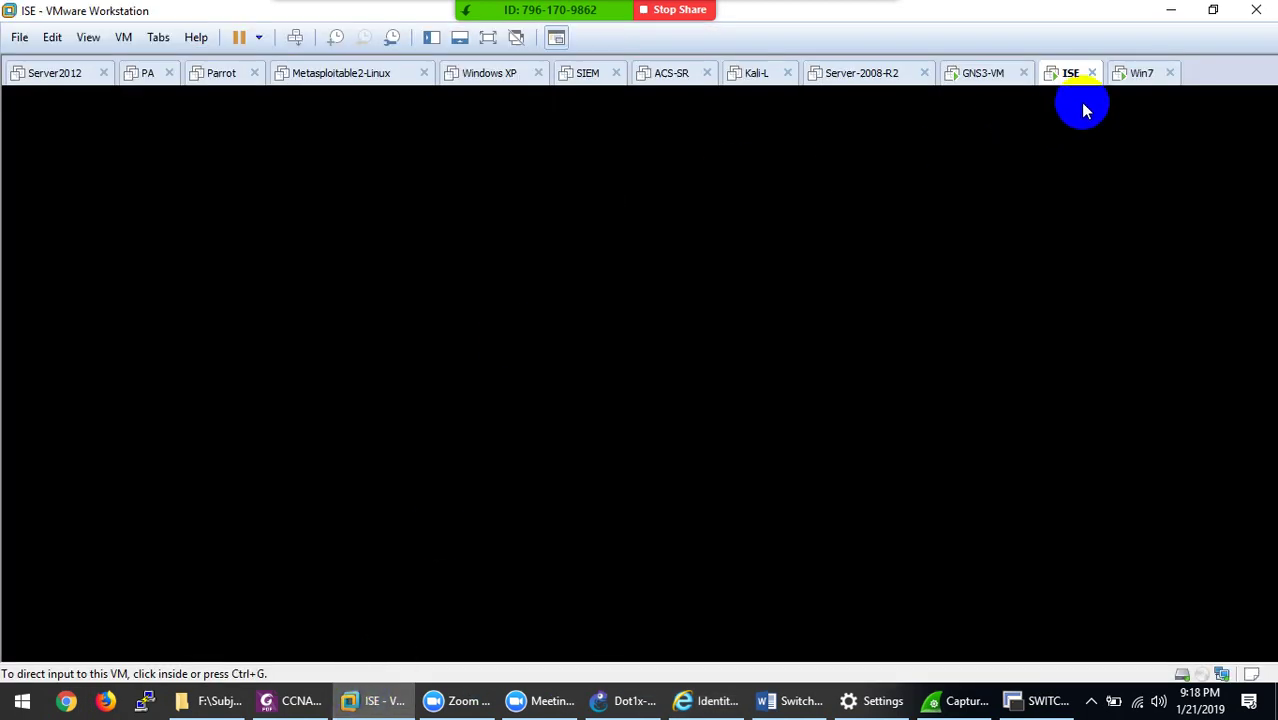
{"action": "left_click", "coordinate": [1138, 76]}
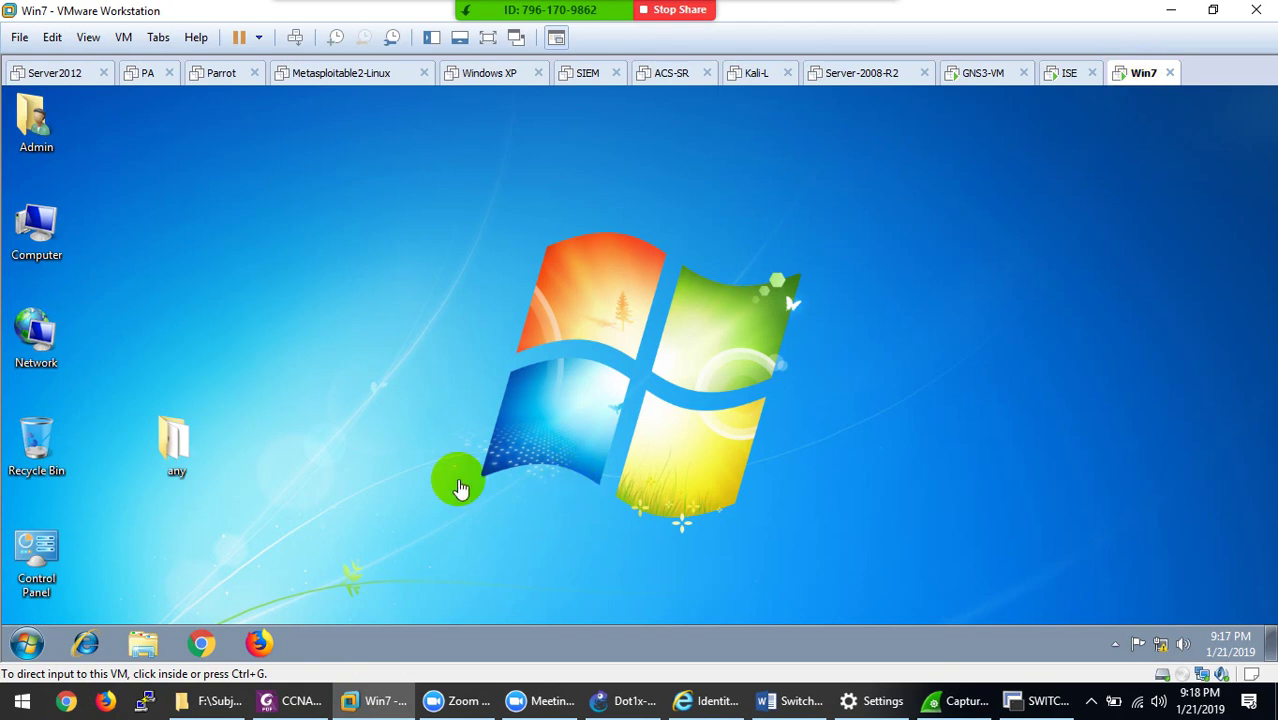
{"action": "left_click", "coordinate": [28, 643]}
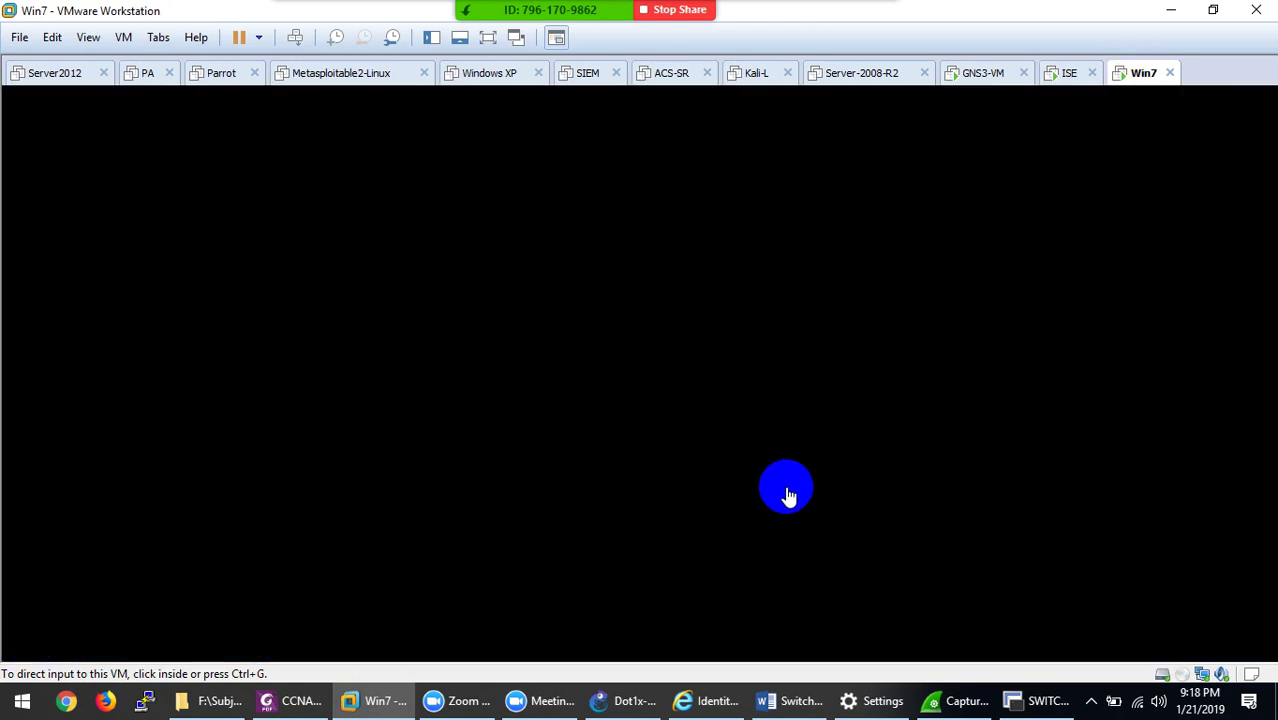
{"action": "left_click", "coordinate": [789, 496]}
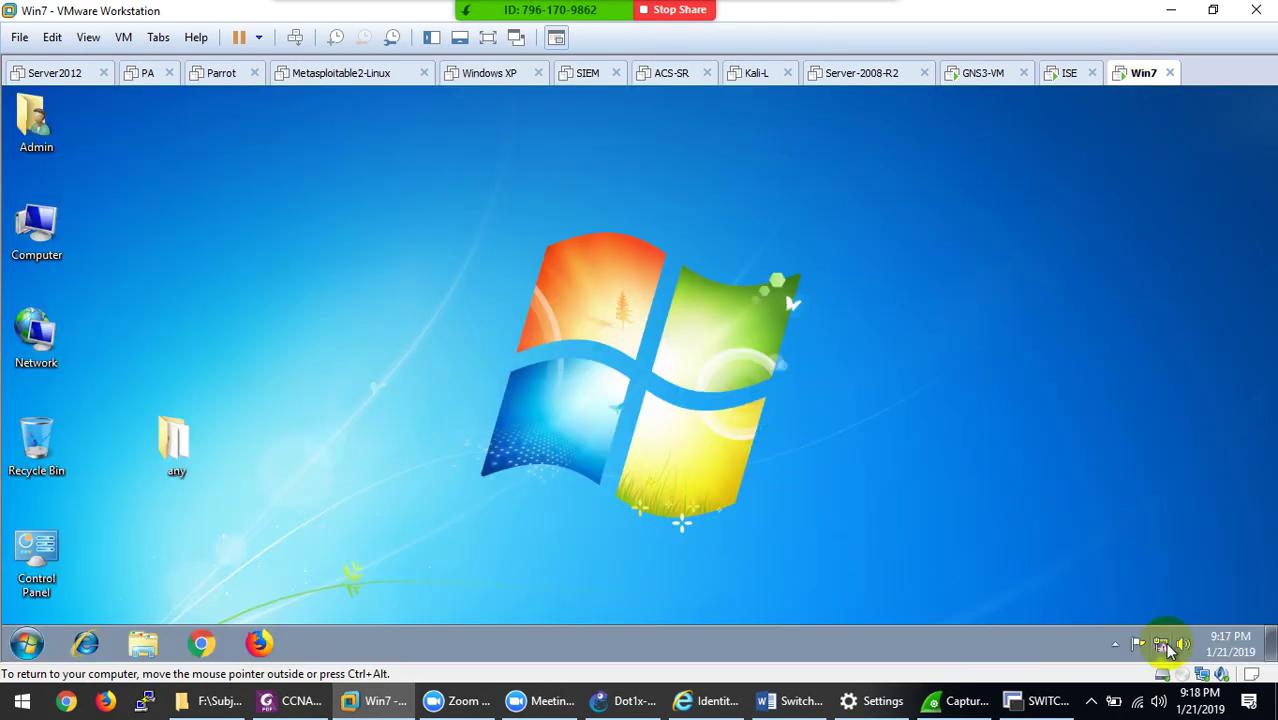
{"action": "right_click", "coordinate": [1170, 650]}
{"action": "left_click", "coordinate": [1160, 628]}
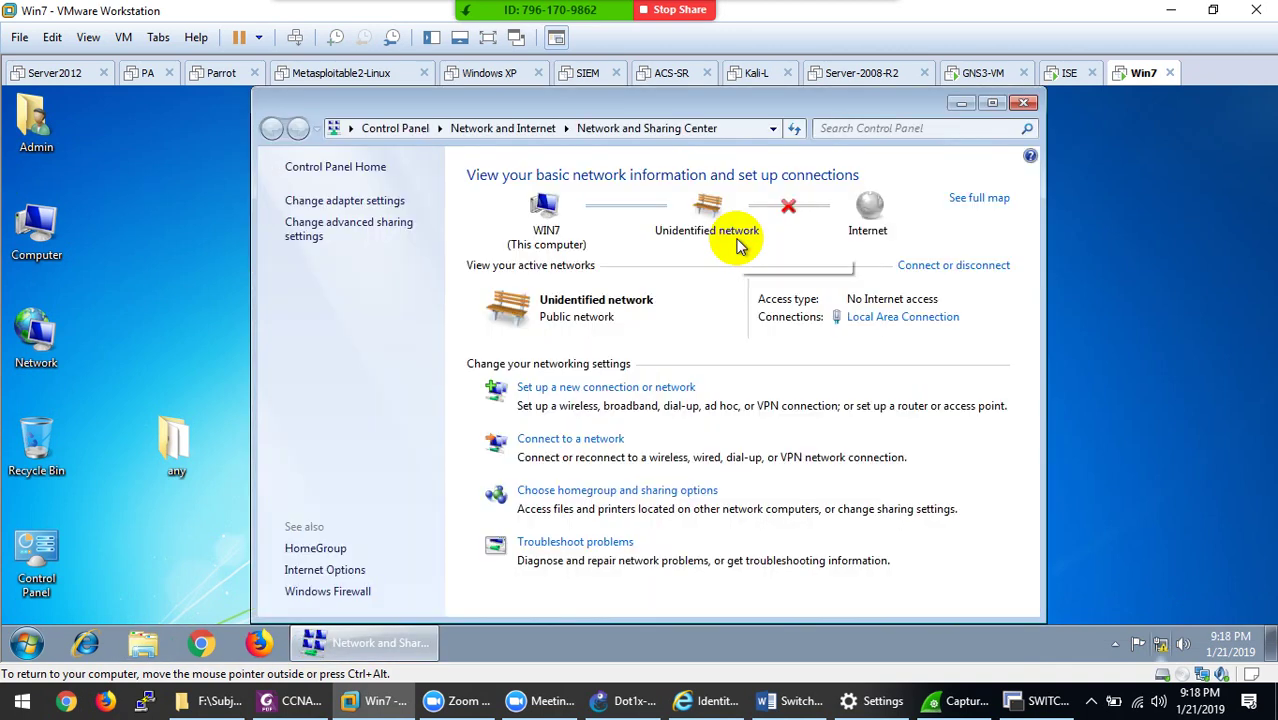
{"action": "left_click", "coordinate": [365, 205]}
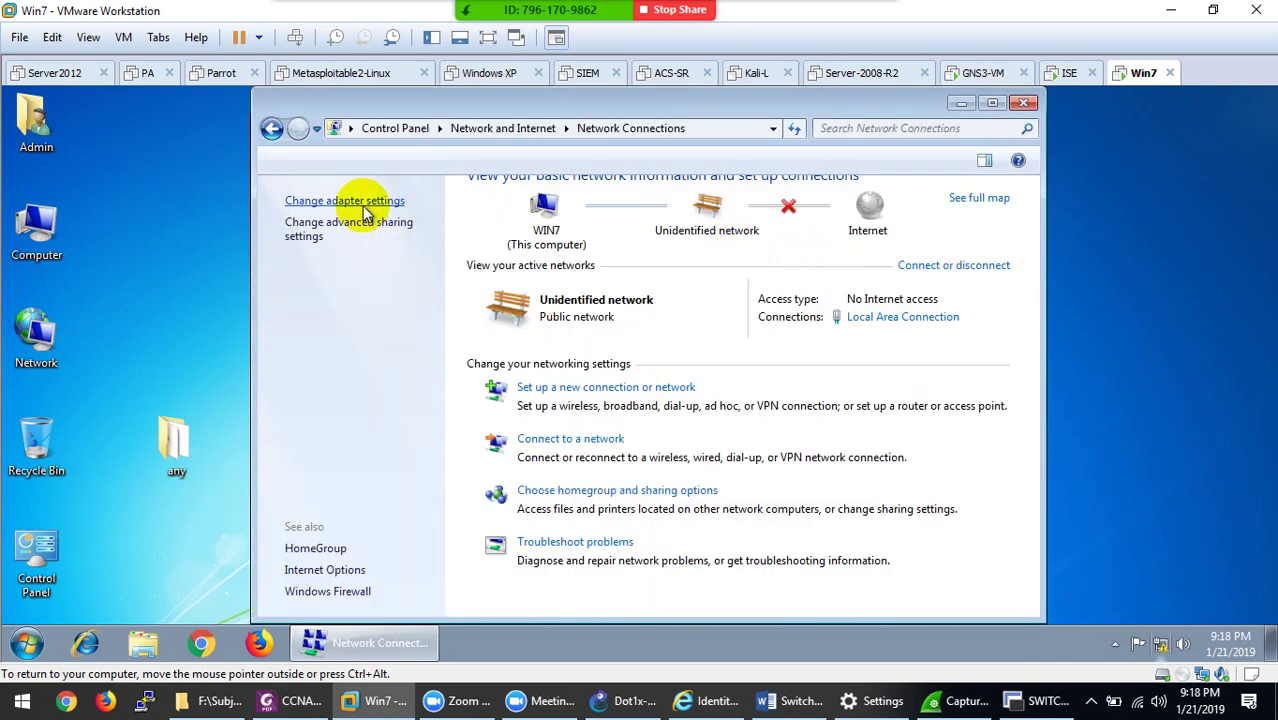
{"action": "left_click", "coordinate": [830, 215]}
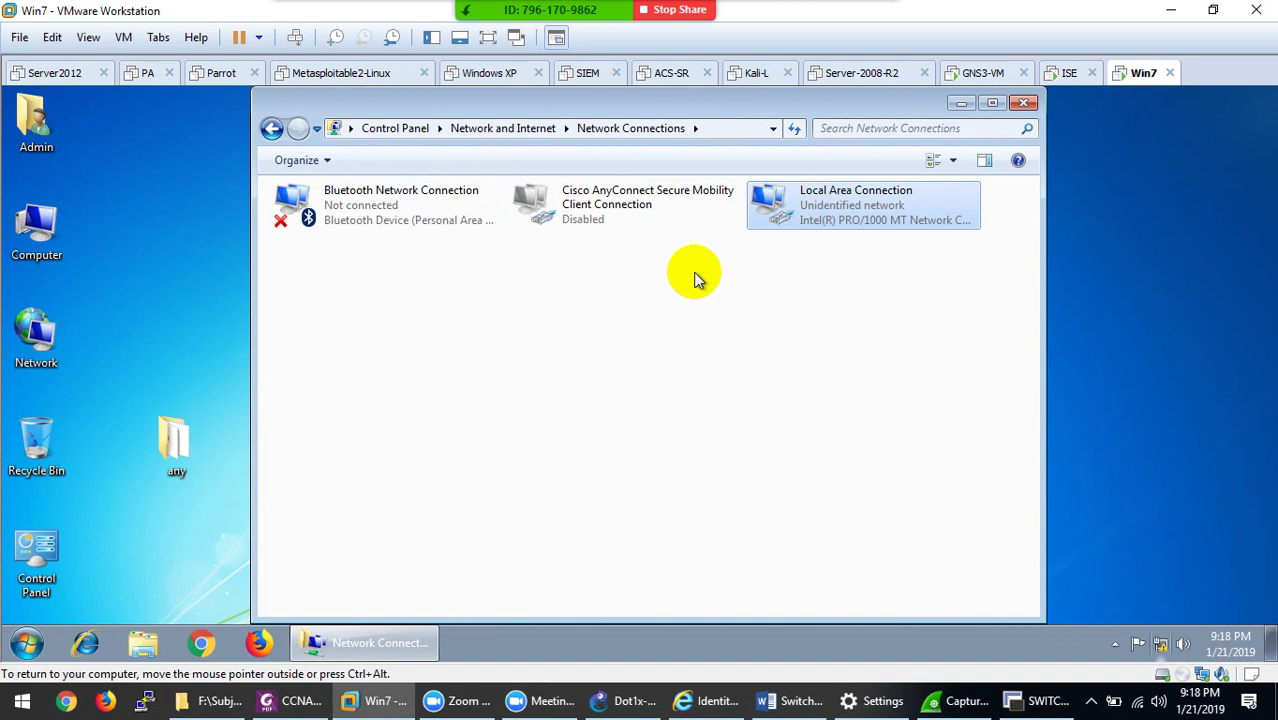
{"action": "double_click", "coordinate": [782, 224]}
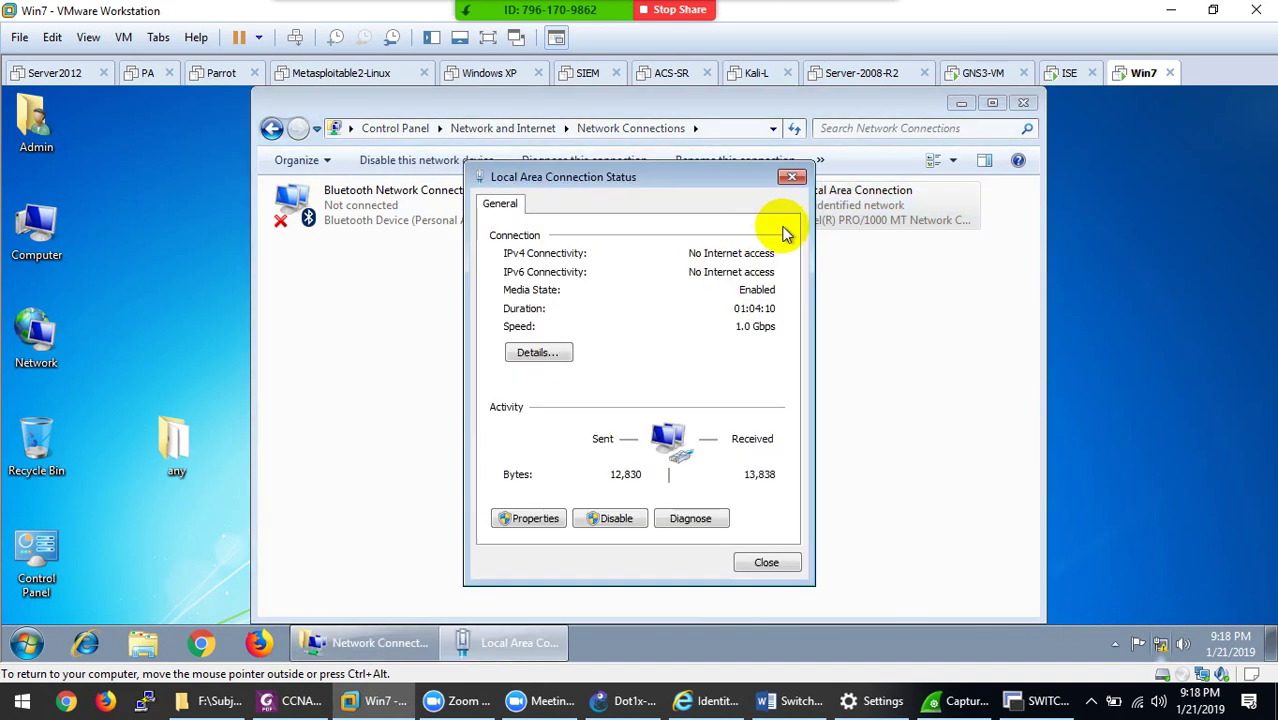
{"action": "left_click", "coordinate": [540, 519]}
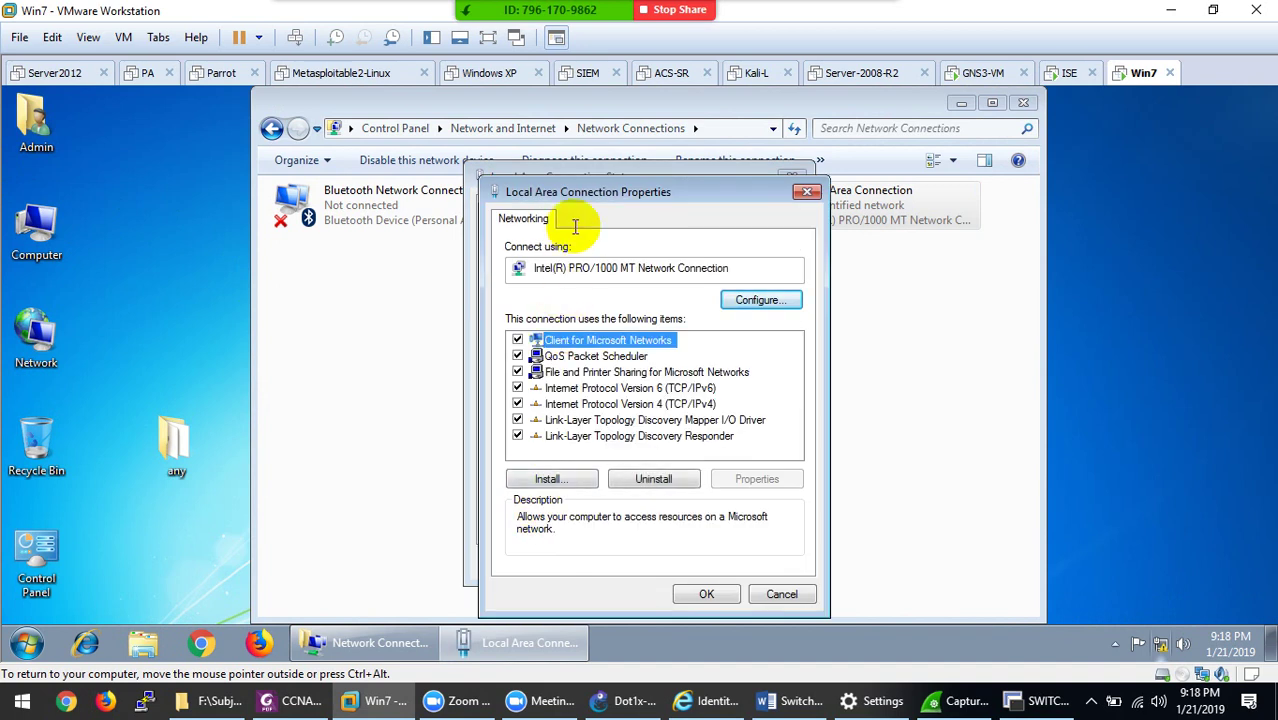
Open the Services console via search 'ser' and widen it to read service names
{"action": "left_click", "coordinate": [40, 641]}
{"action": "type", "text": "serv"}
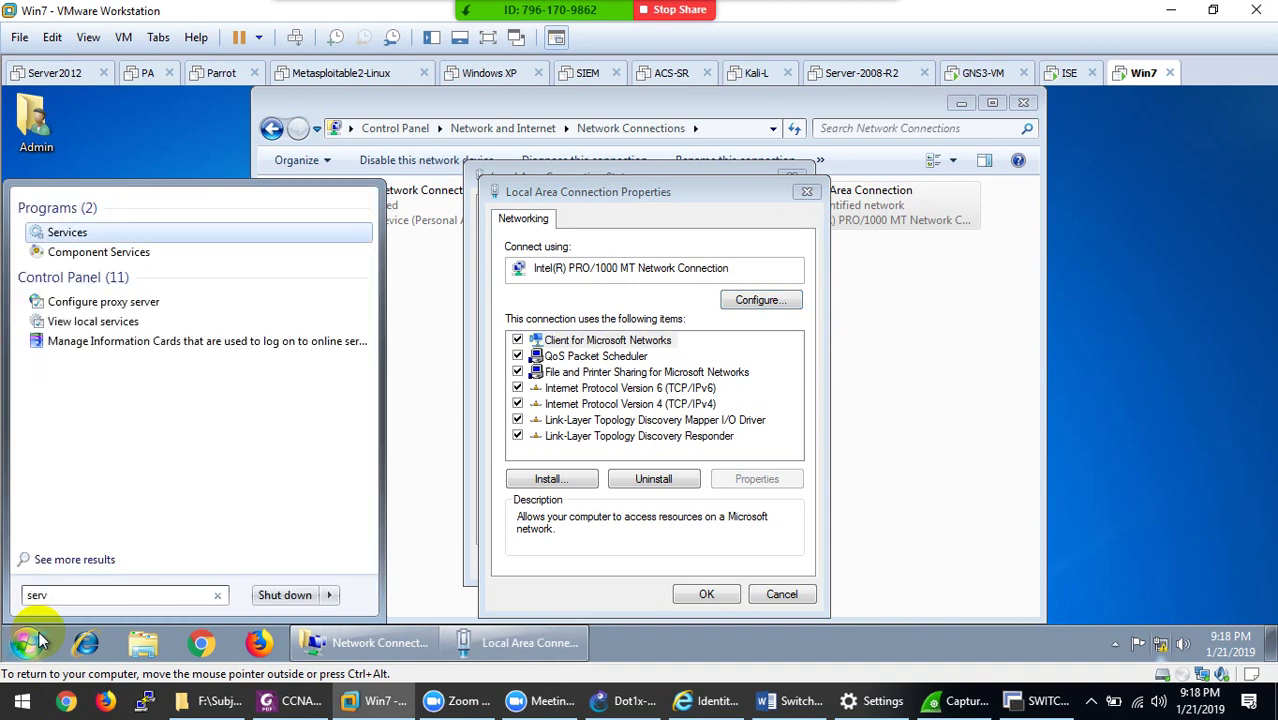
{"action": "left_click", "coordinate": [40, 641]}
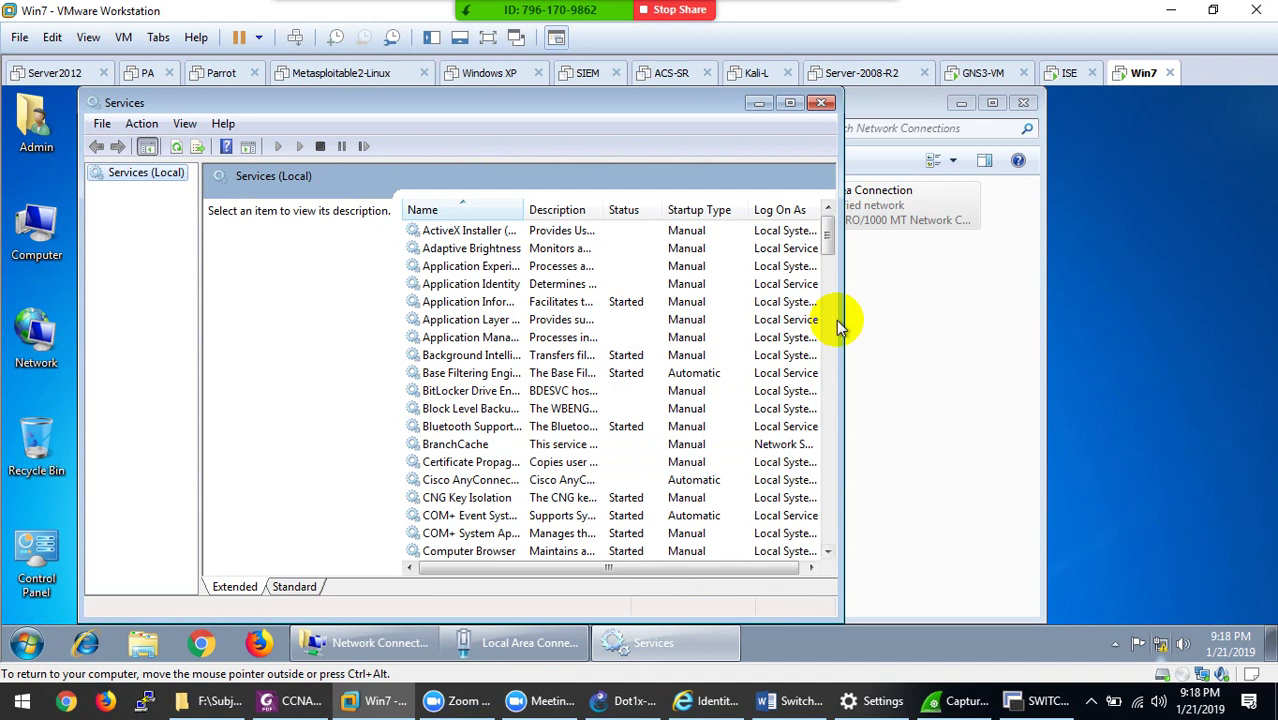
{"action": "left_click_drag", "start_coordinate": [847, 320], "coordinate": [1030, 320]}
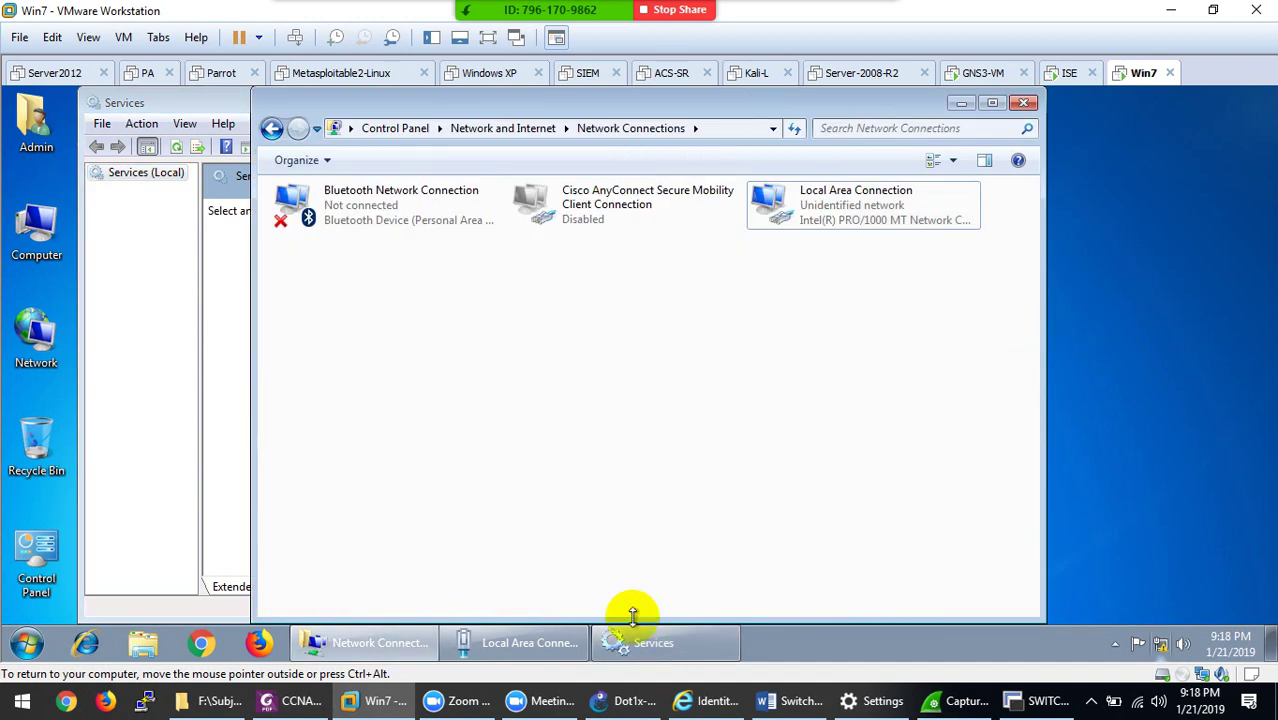
{"action": "left_click", "coordinate": [654, 648]}
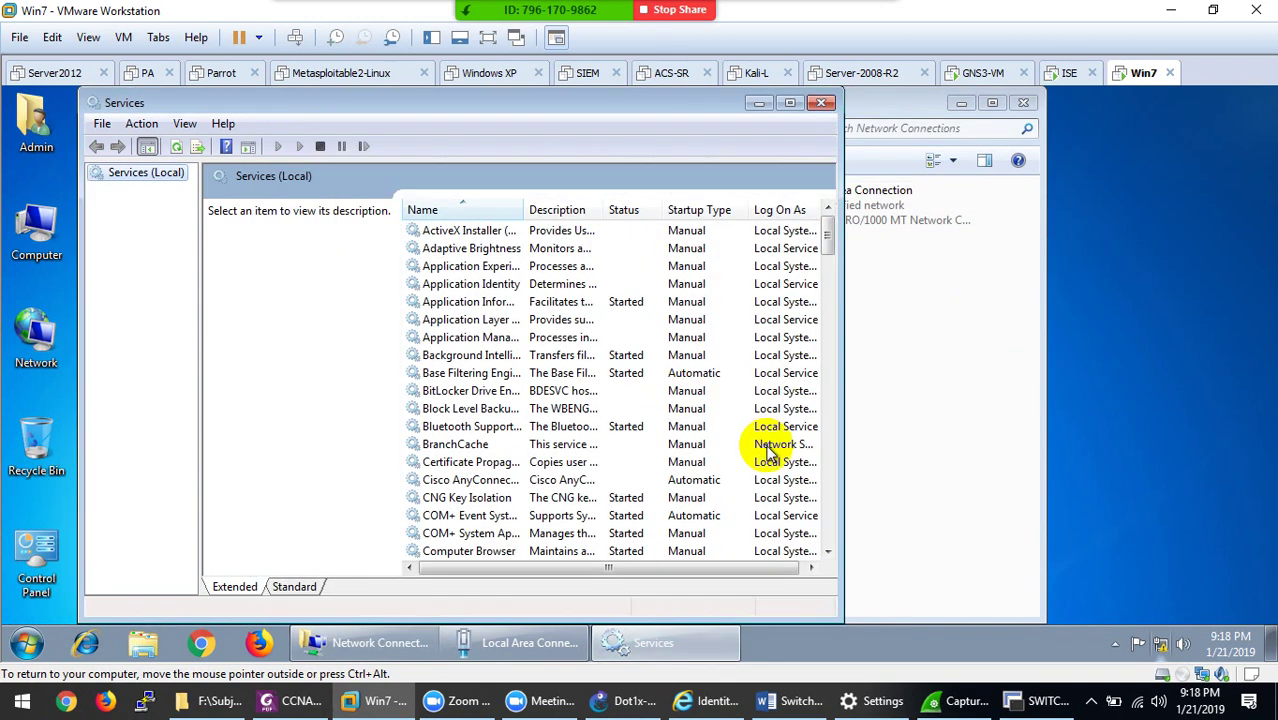
{"action": "left_click_drag", "start_coordinate": [845, 472], "coordinate": [1008, 452]}
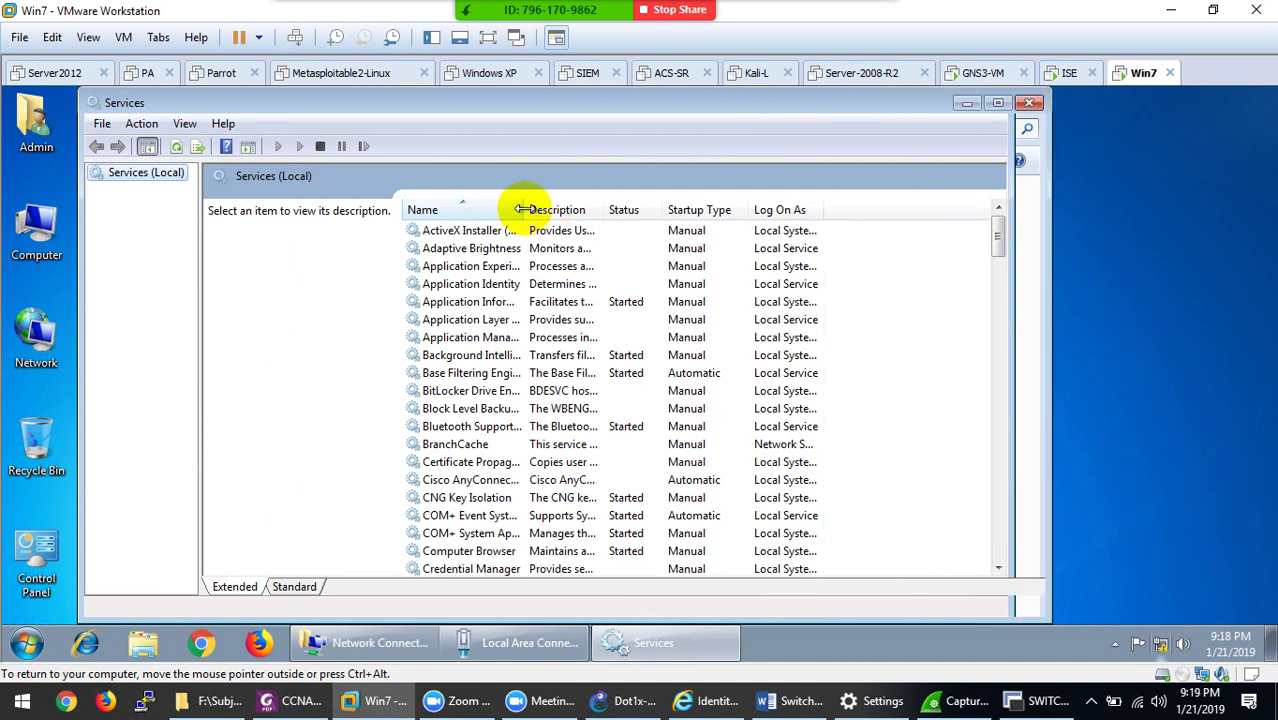
{"action": "left_click_drag", "start_coordinate": [521, 210], "coordinate": [617, 210]}
{"action": "scroll", "coordinate": [465, 341], "scroll_direction": "down", "scroll_amount": 20}
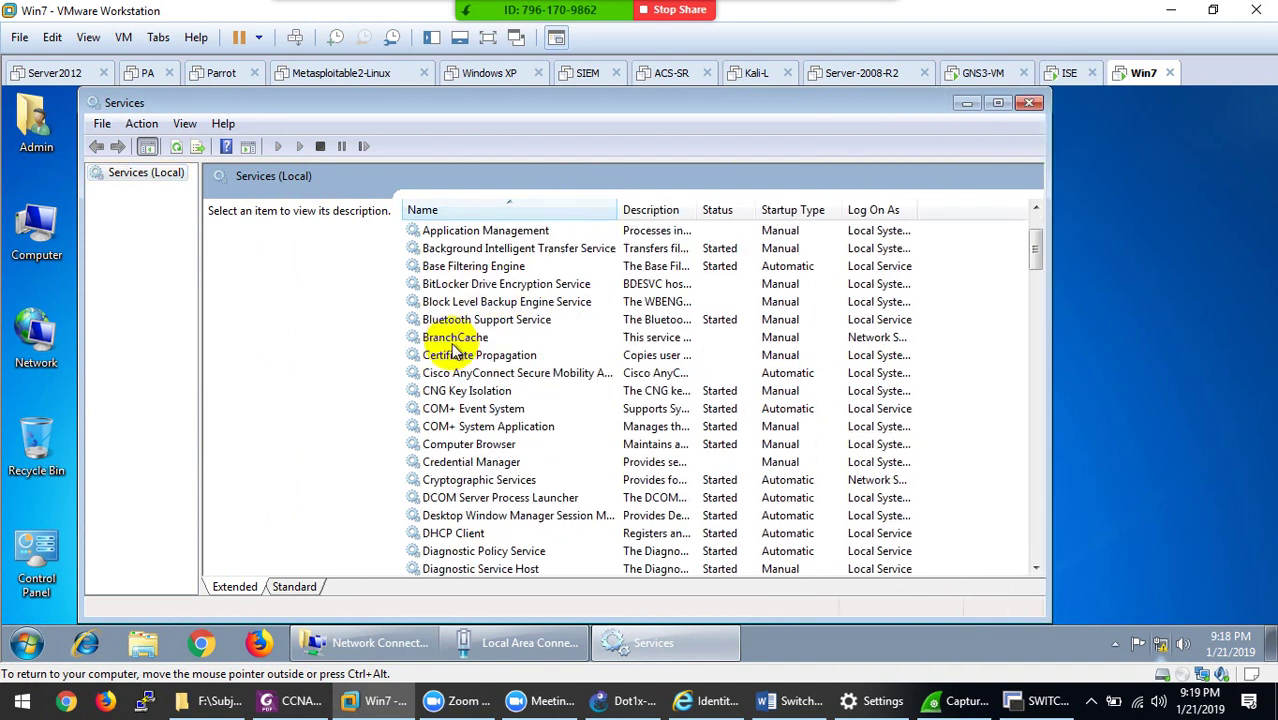
{"action": "scroll", "coordinate": [477, 468], "scroll_direction": "down", "scroll_amount": 15}
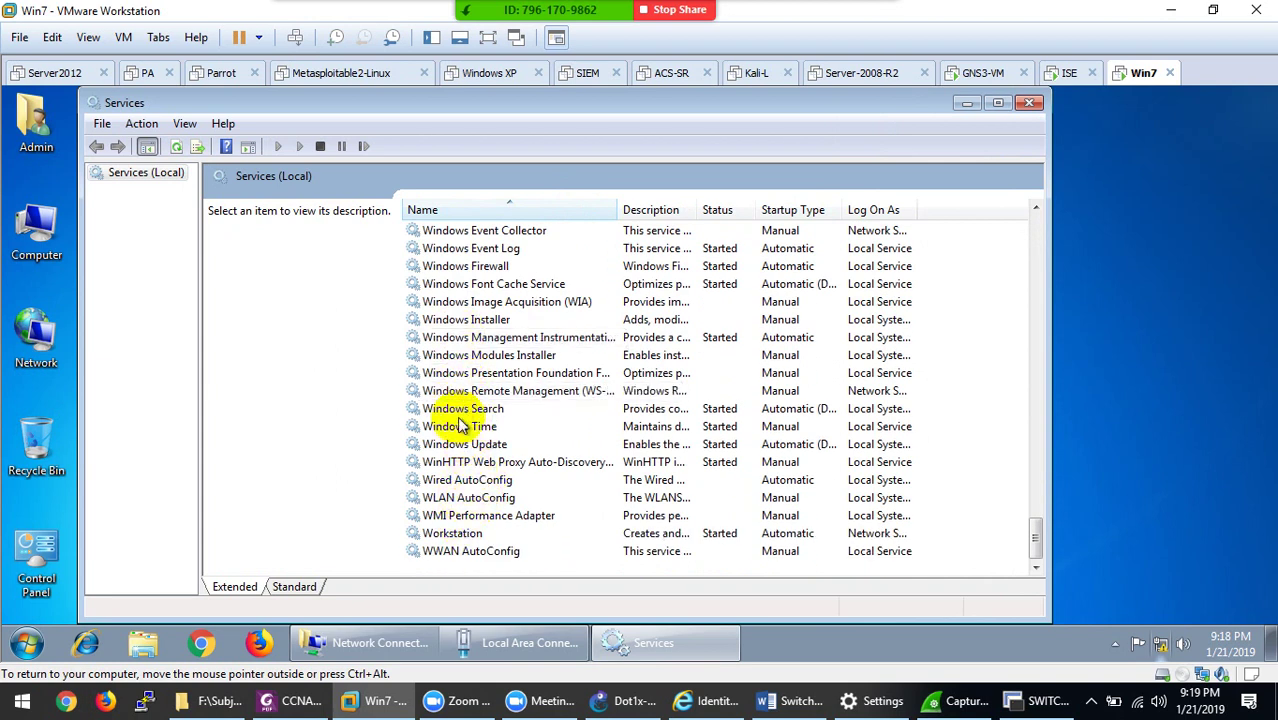
Set Wired AutoConfig to Automatic startup, apply, and start the service
{"action": "left_click", "coordinate": [463, 481]}
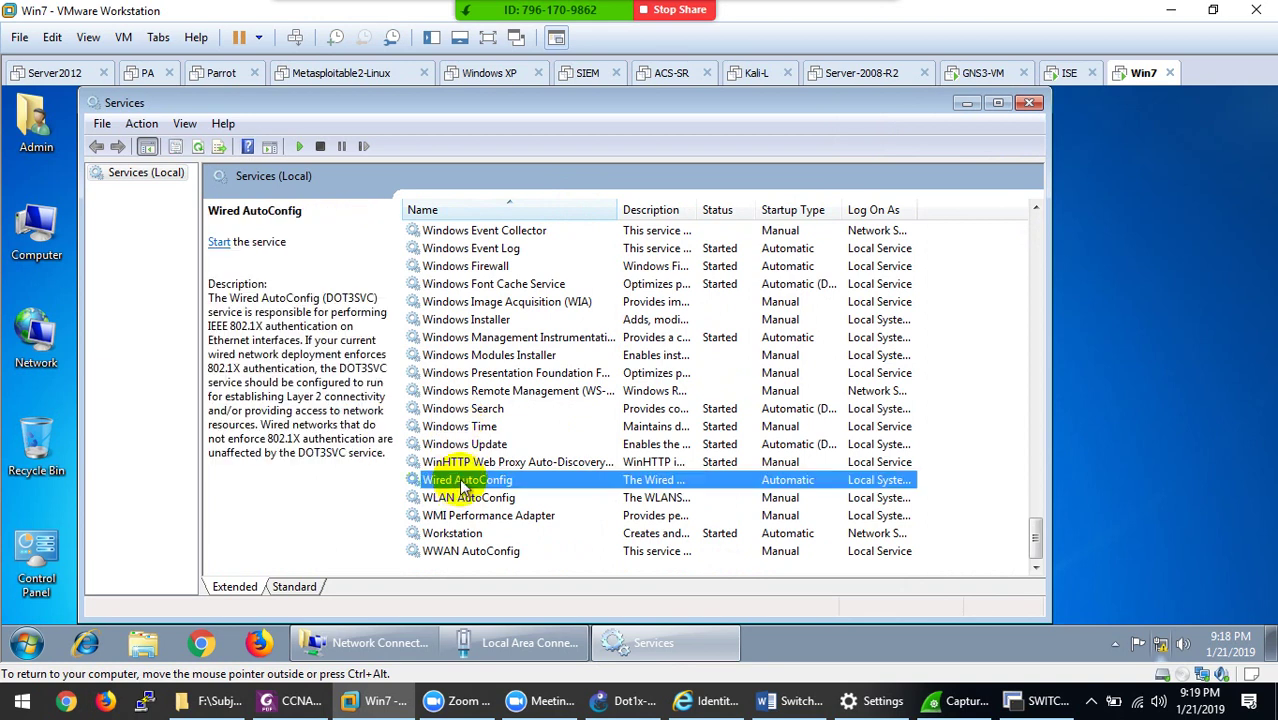
{"action": "left_click", "coordinate": [231, 325]}
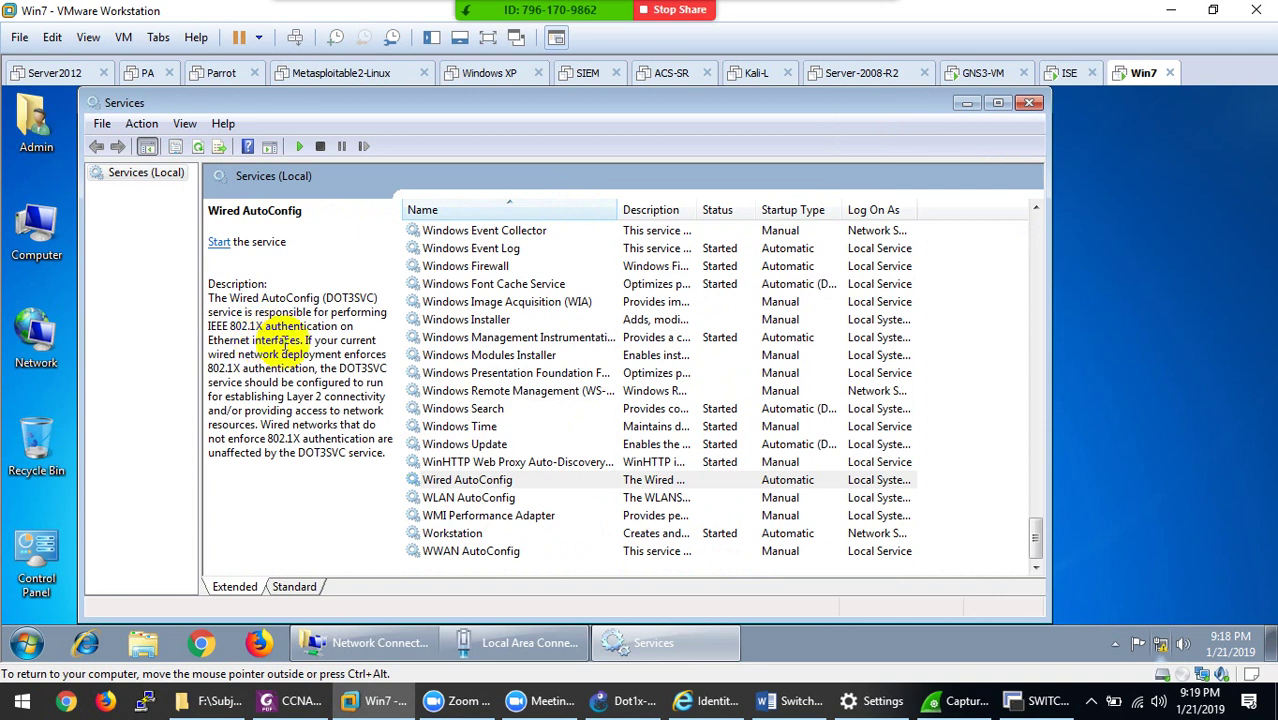
{"action": "double_click", "coordinate": [478, 480]}
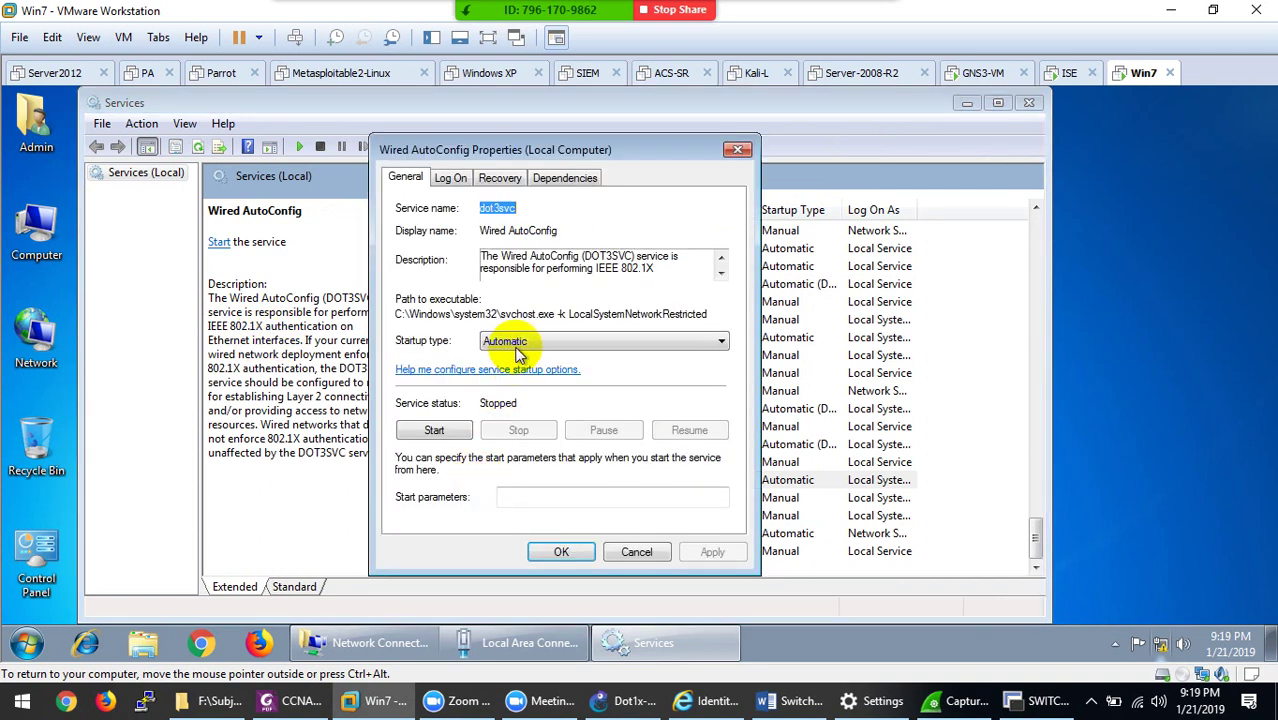
{"action": "left_click", "coordinate": [515, 345]}
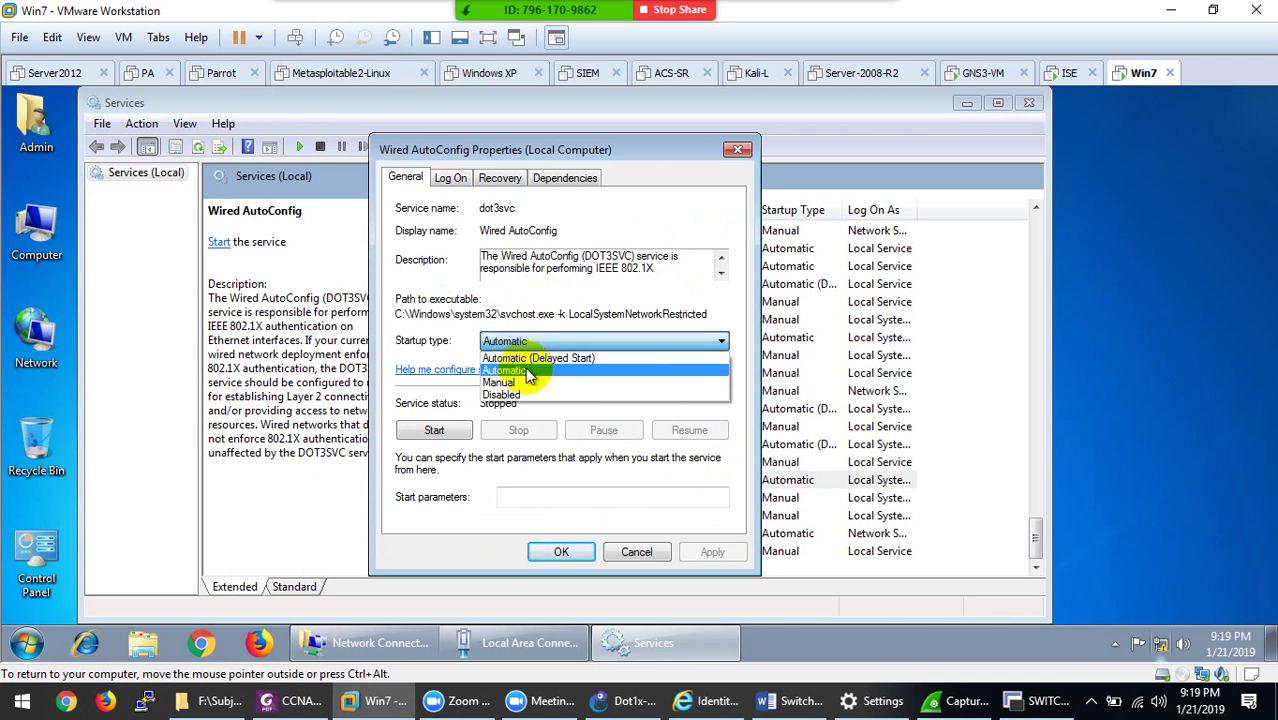
{"action": "left_click", "coordinate": [527, 370]}
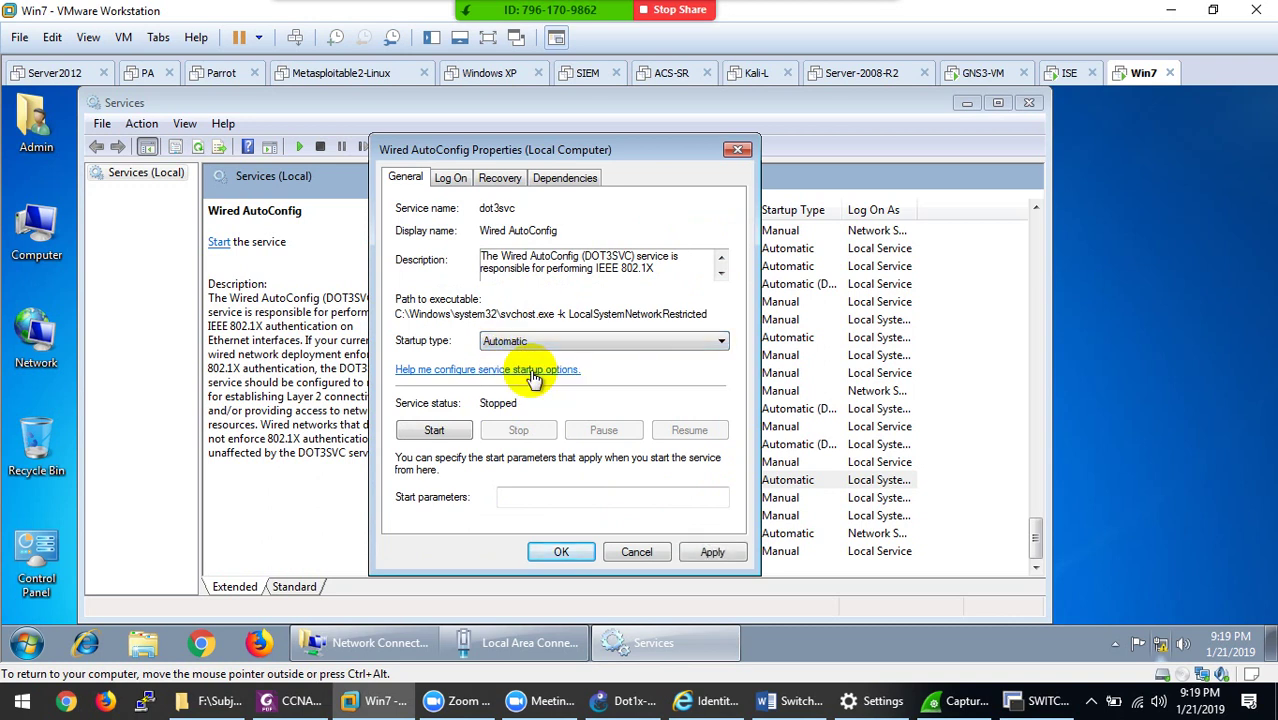
{"action": "left_click", "coordinate": [714, 553]}
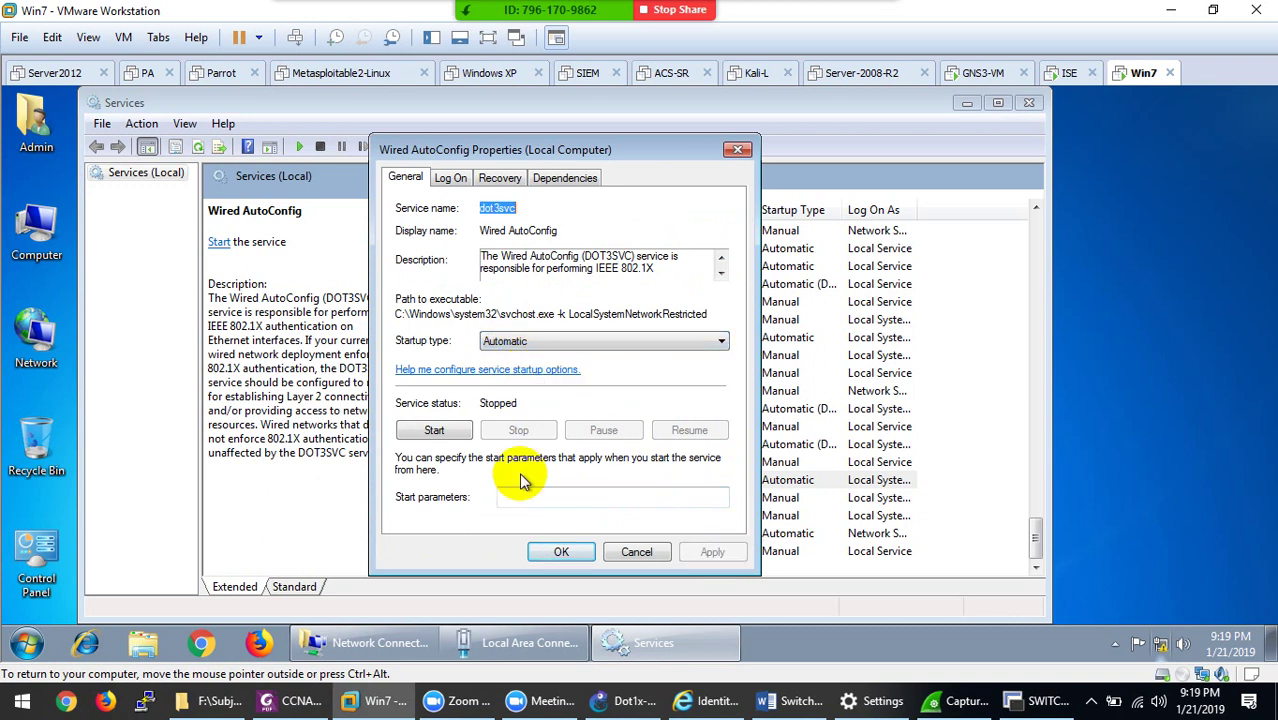
{"action": "left_click", "coordinate": [433, 432]}
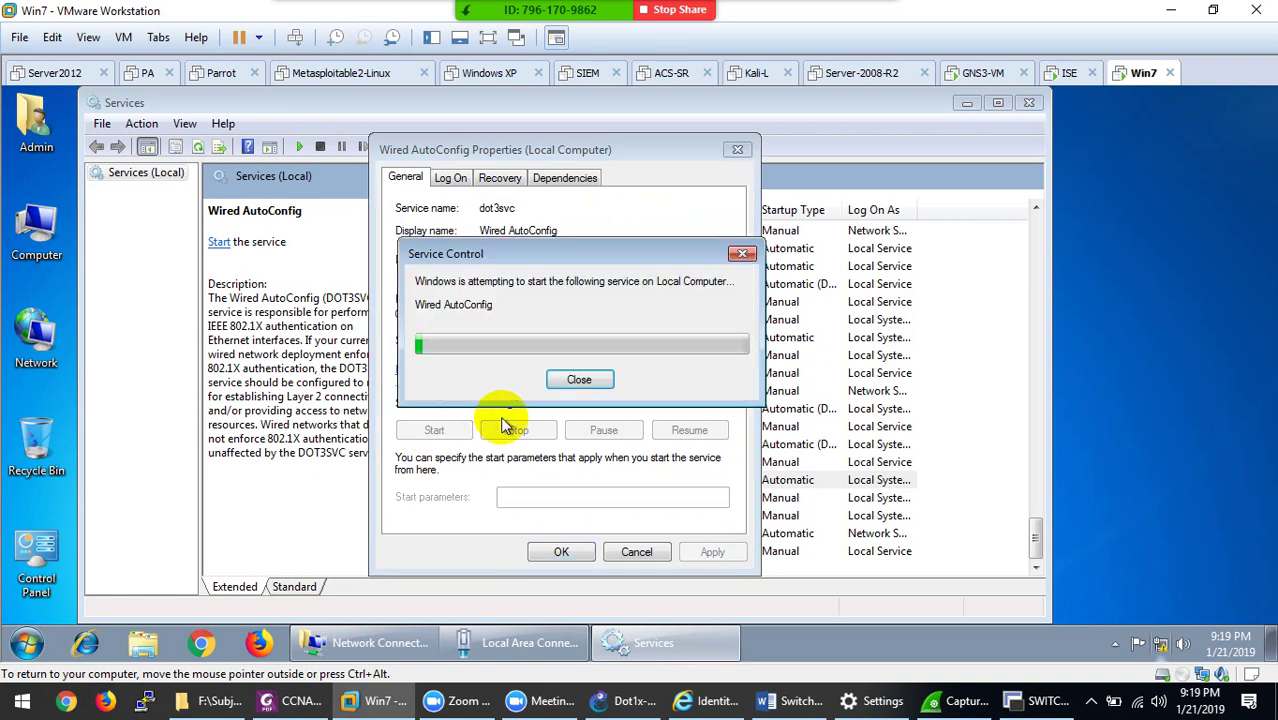
{"action": "left_click", "coordinate": [561, 553]}
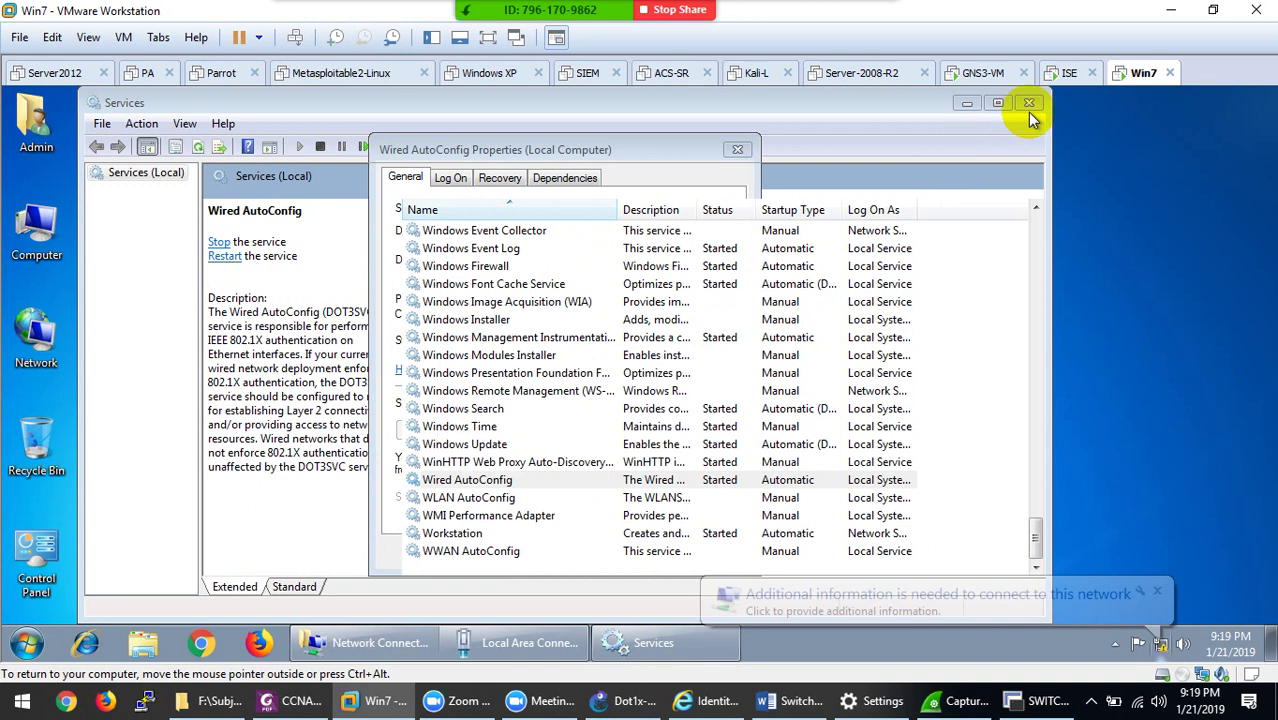
Close Services and reopen the Local Area Connection's properties from its status window
{"action": "left_click", "coordinate": [1030, 105]}
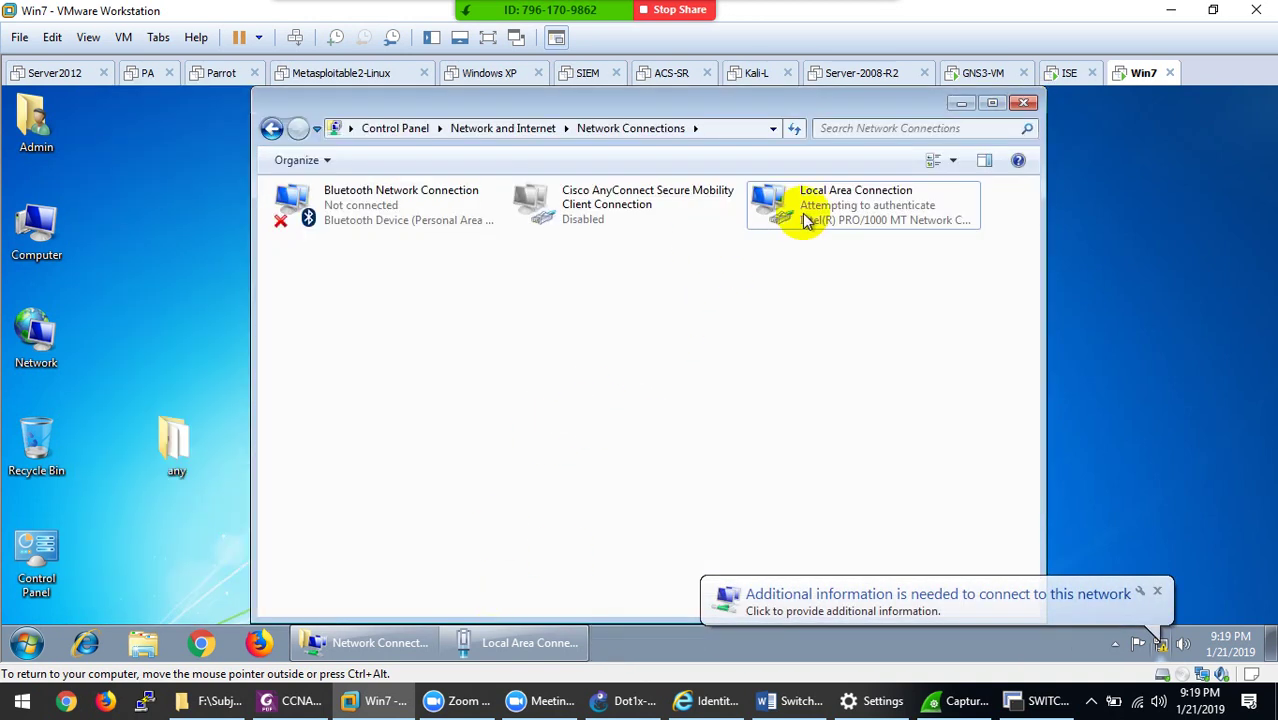
{"action": "double_click", "coordinate": [806, 220]}
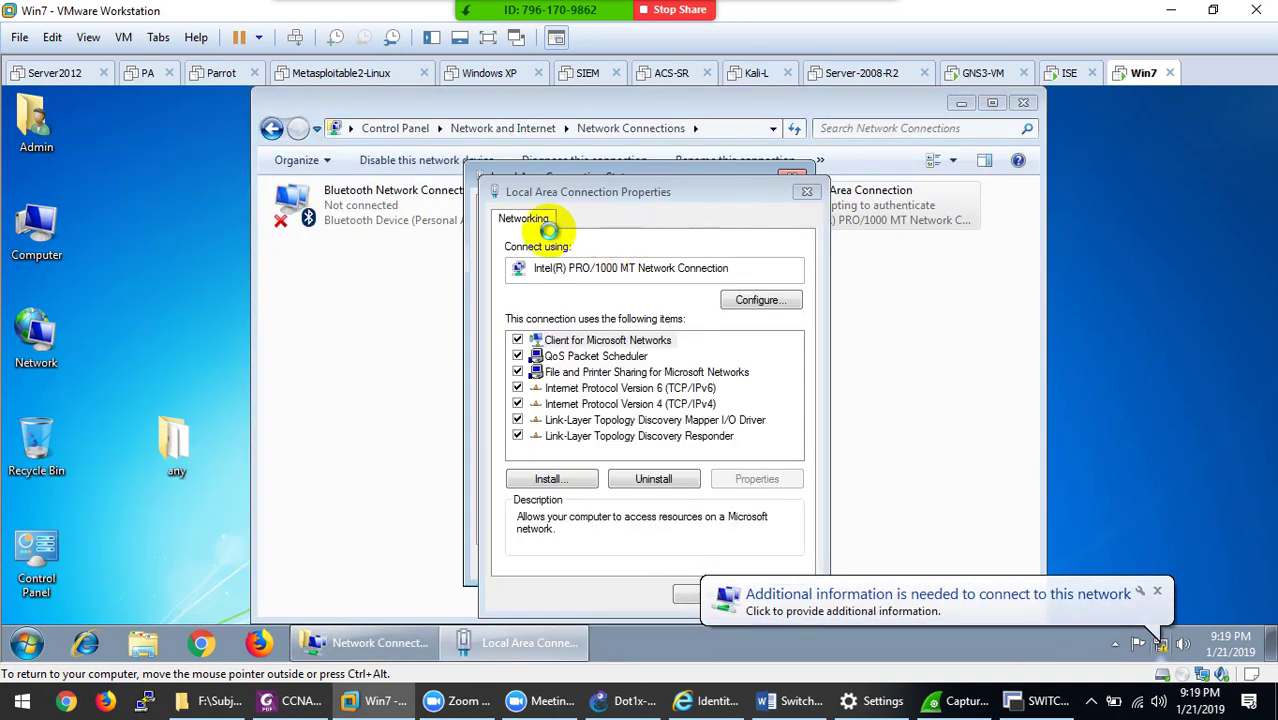
{"action": "left_click", "coordinate": [808, 193]}
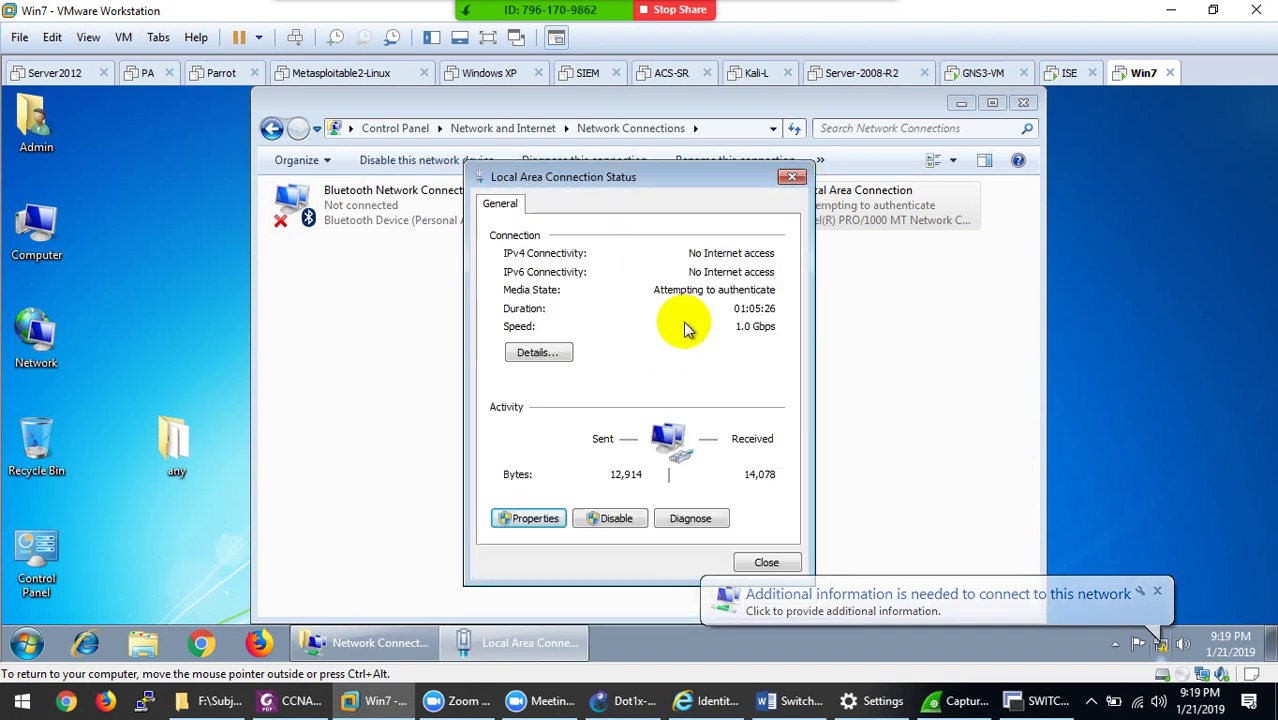
{"action": "left_click", "coordinate": [530, 520]}
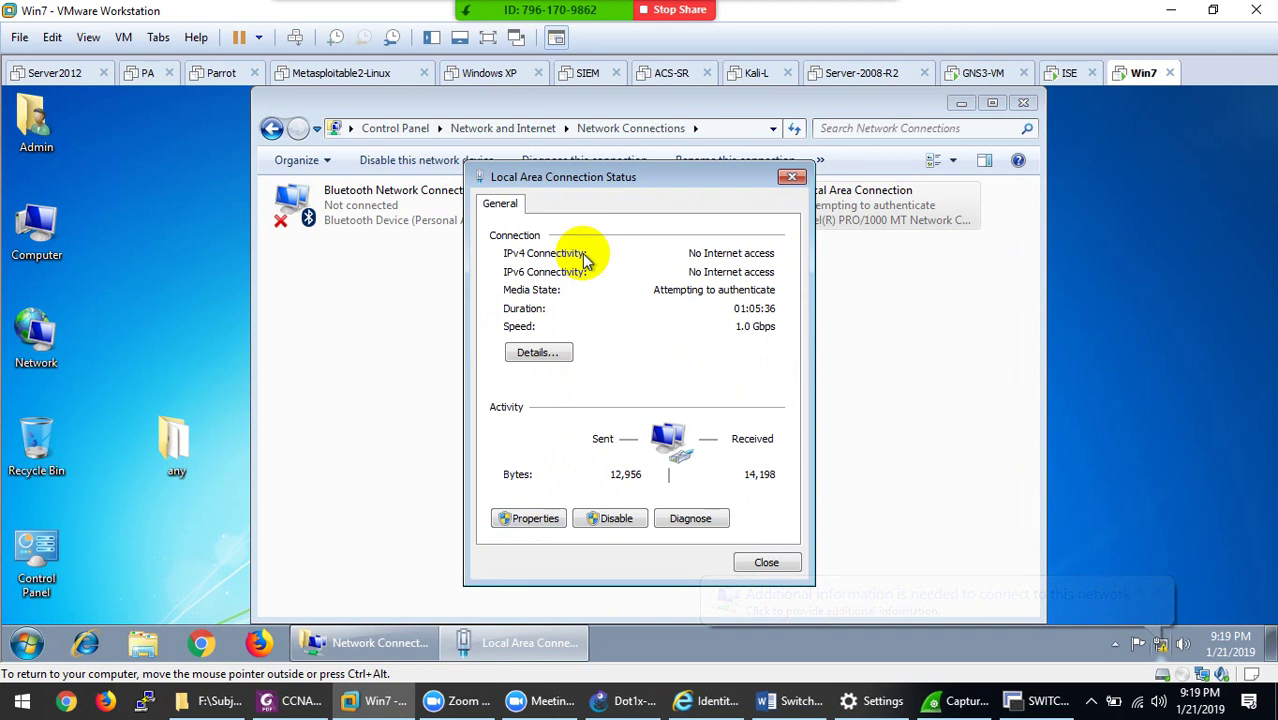
{"action": "left_click", "coordinate": [535, 519]}
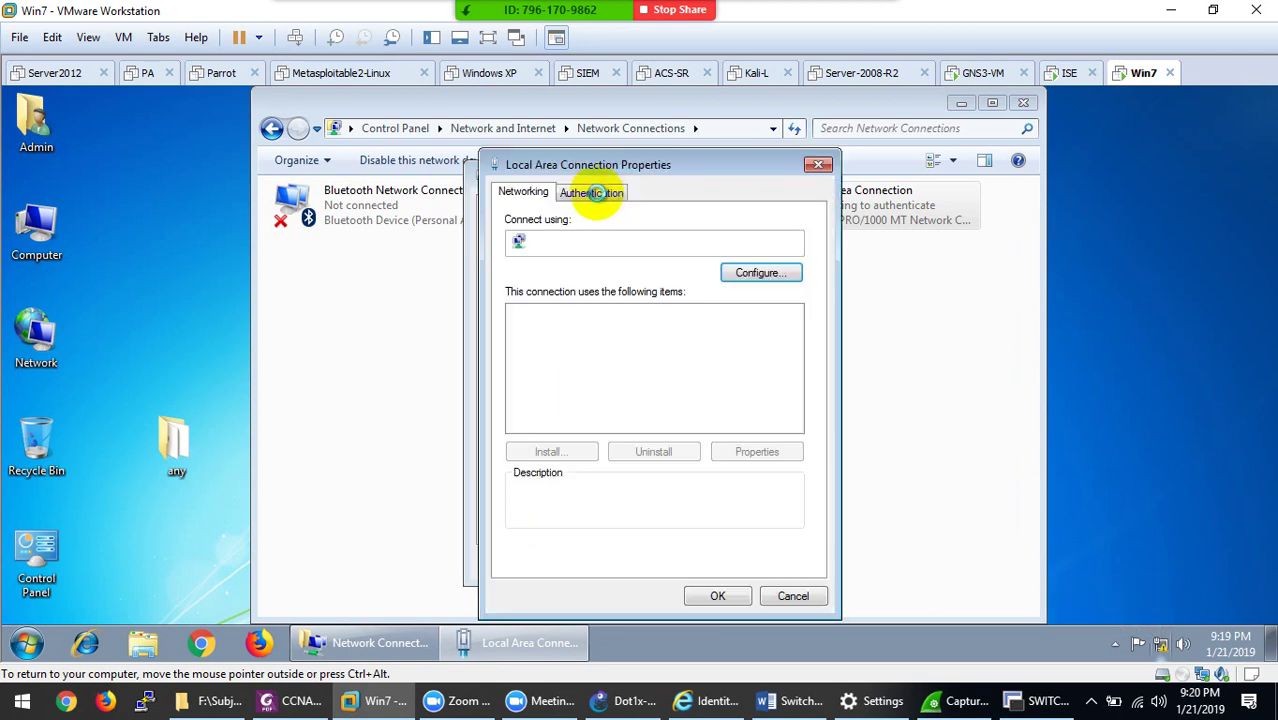
On the Authentication tab, keep IEEE 802.1X enabled with Microsoft: Protected EAP (PEAP)
{"action": "left_click", "coordinate": [592, 192]}
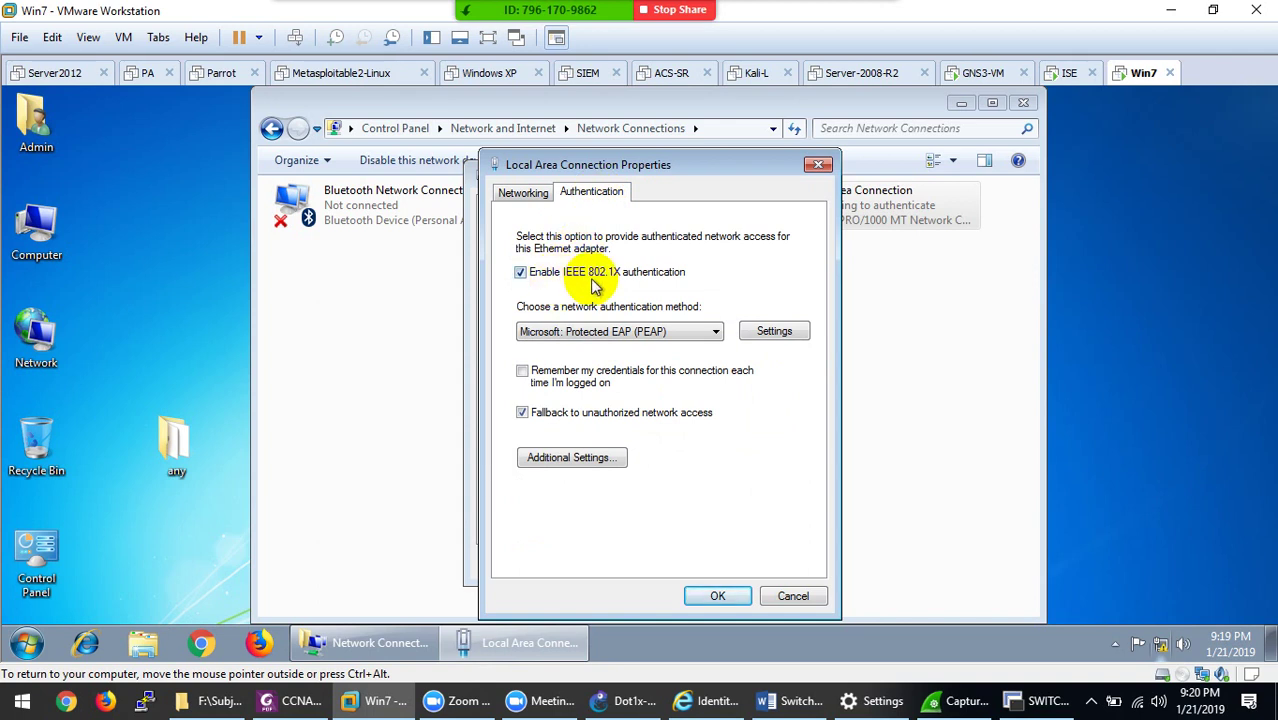
{"action": "left_click", "coordinate": [521, 273]}
{"action": "left_click", "coordinate": [521, 273]}
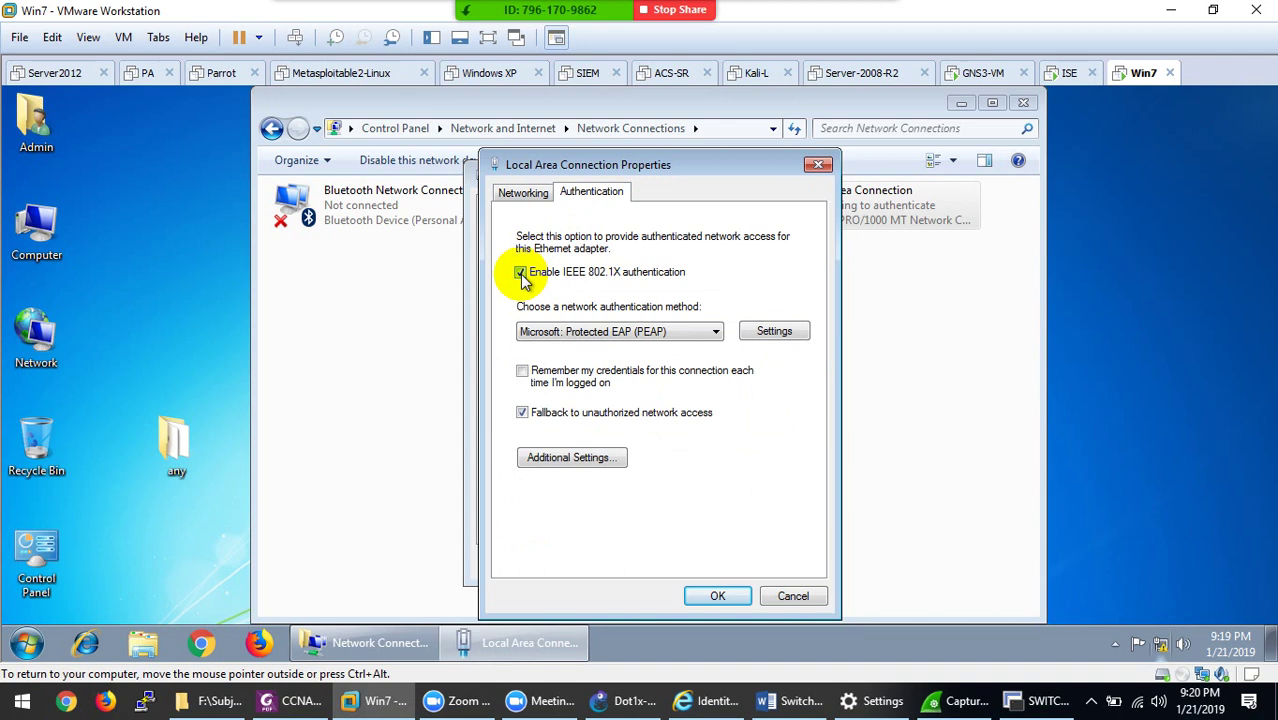
{"action": "left_click", "coordinate": [630, 333]}
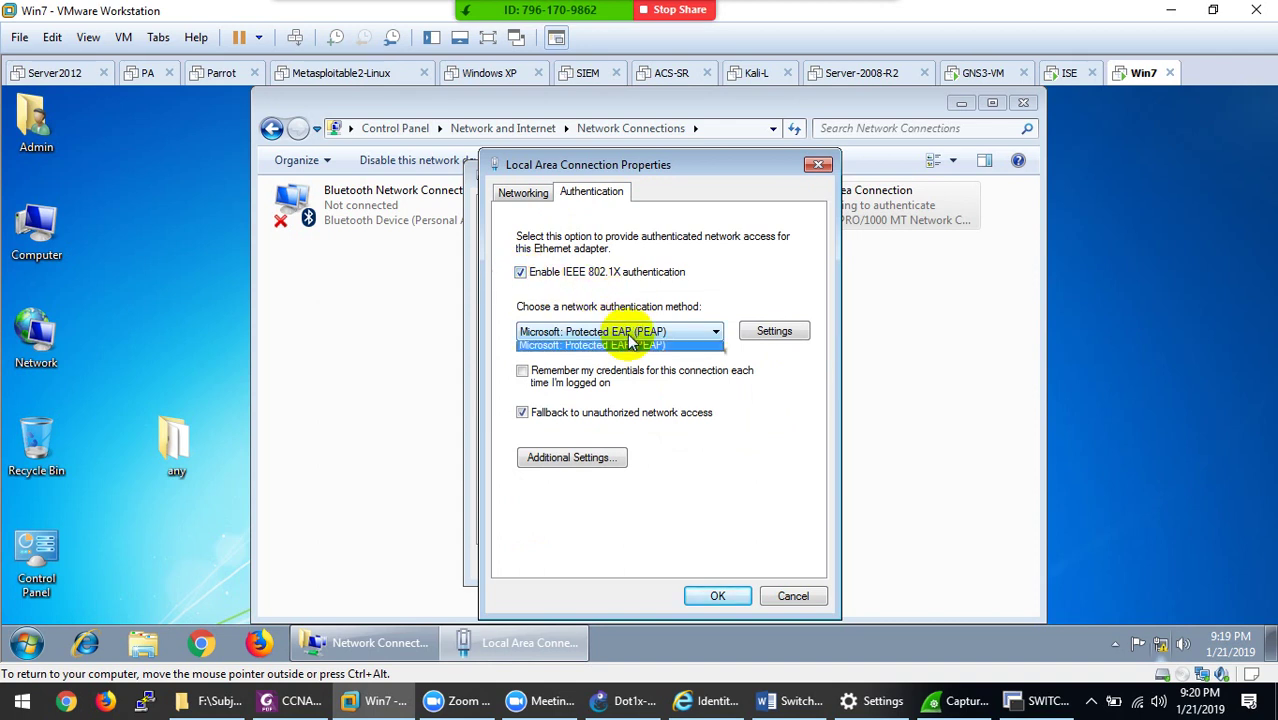
{"action": "left_click", "coordinate": [631, 341]}
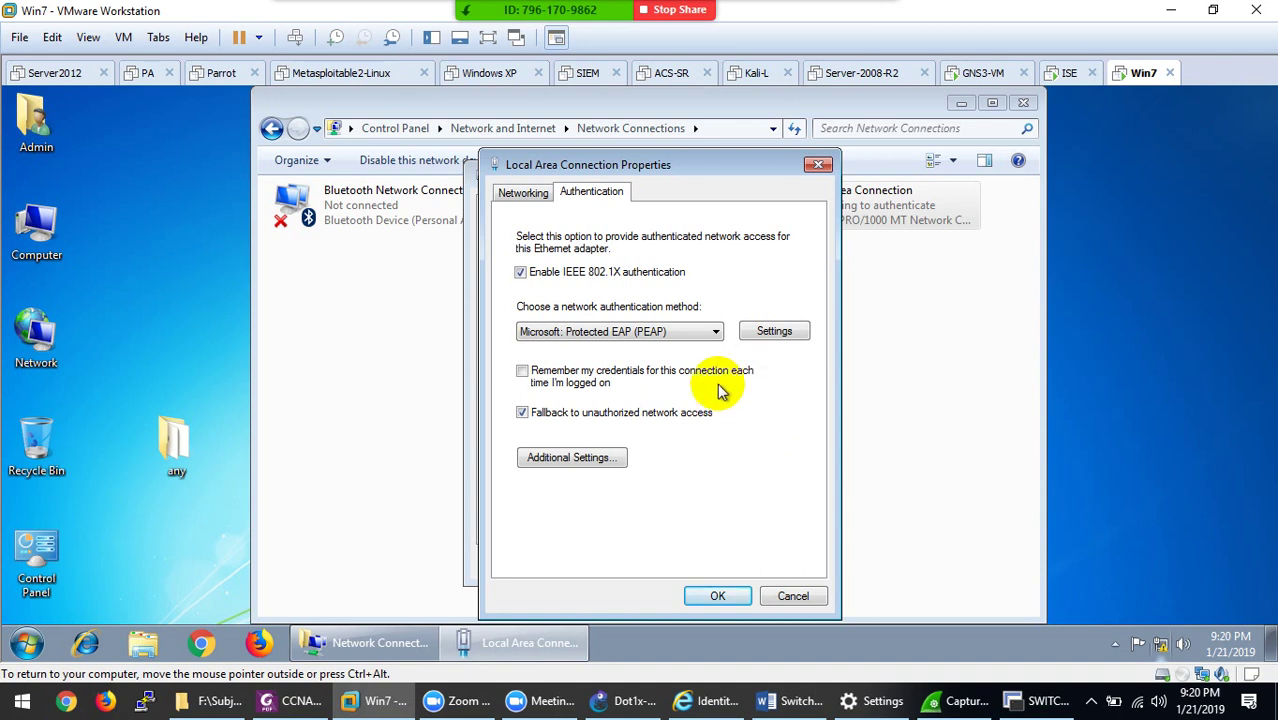
In PEAP settings, leave server certificate validation off and accept the EAP-MSCHAP v2 defaults
{"action": "left_click", "coordinate": [773, 331]}
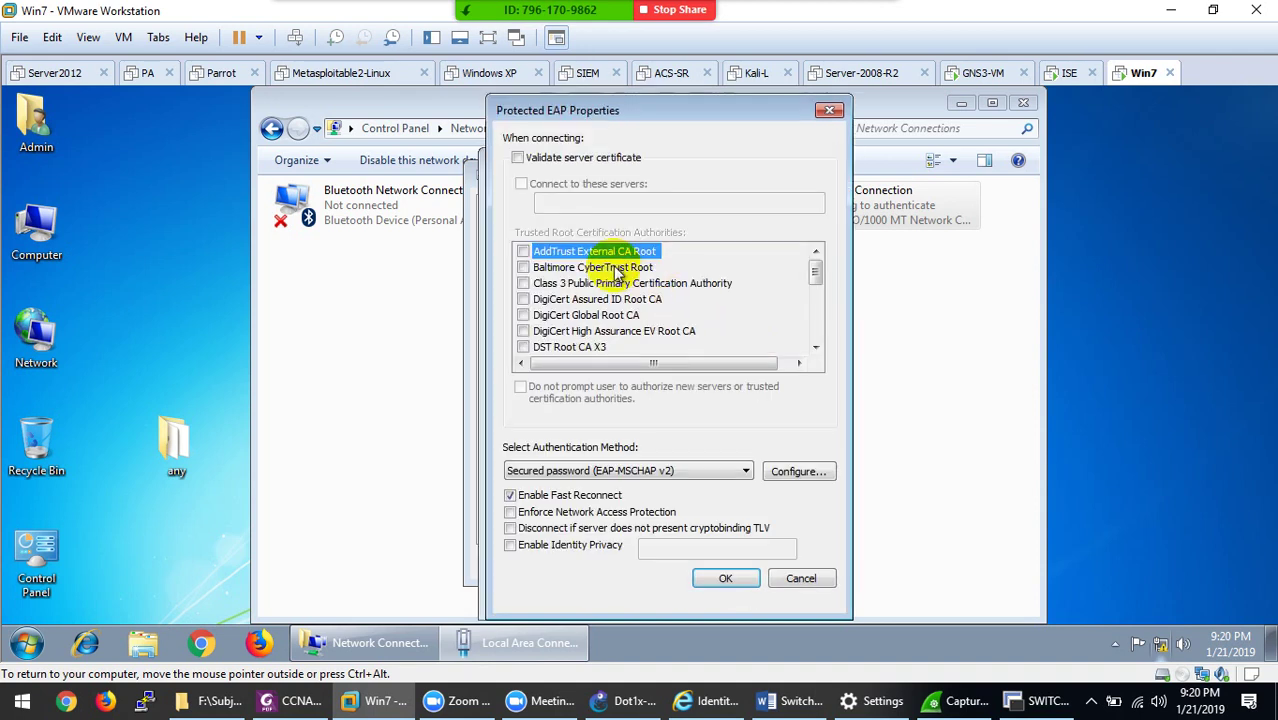
{"action": "left_click", "coordinate": [519, 158]}
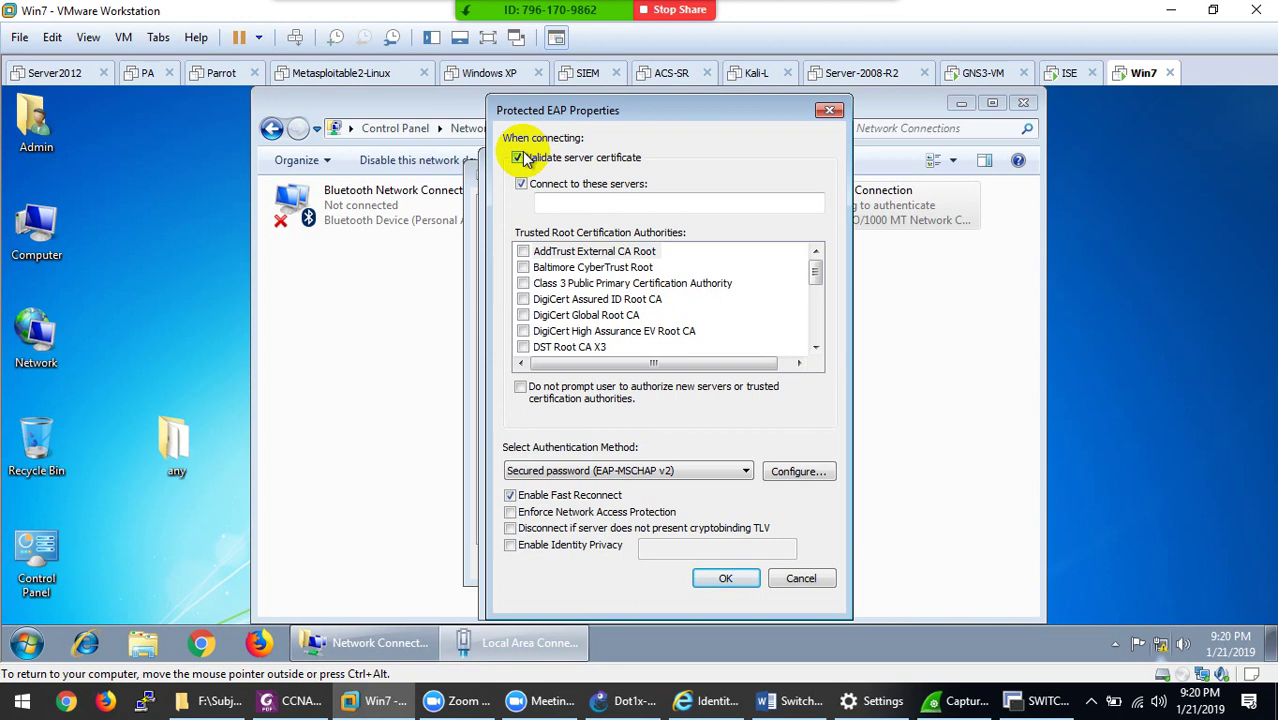
{"action": "left_click", "coordinate": [519, 158]}
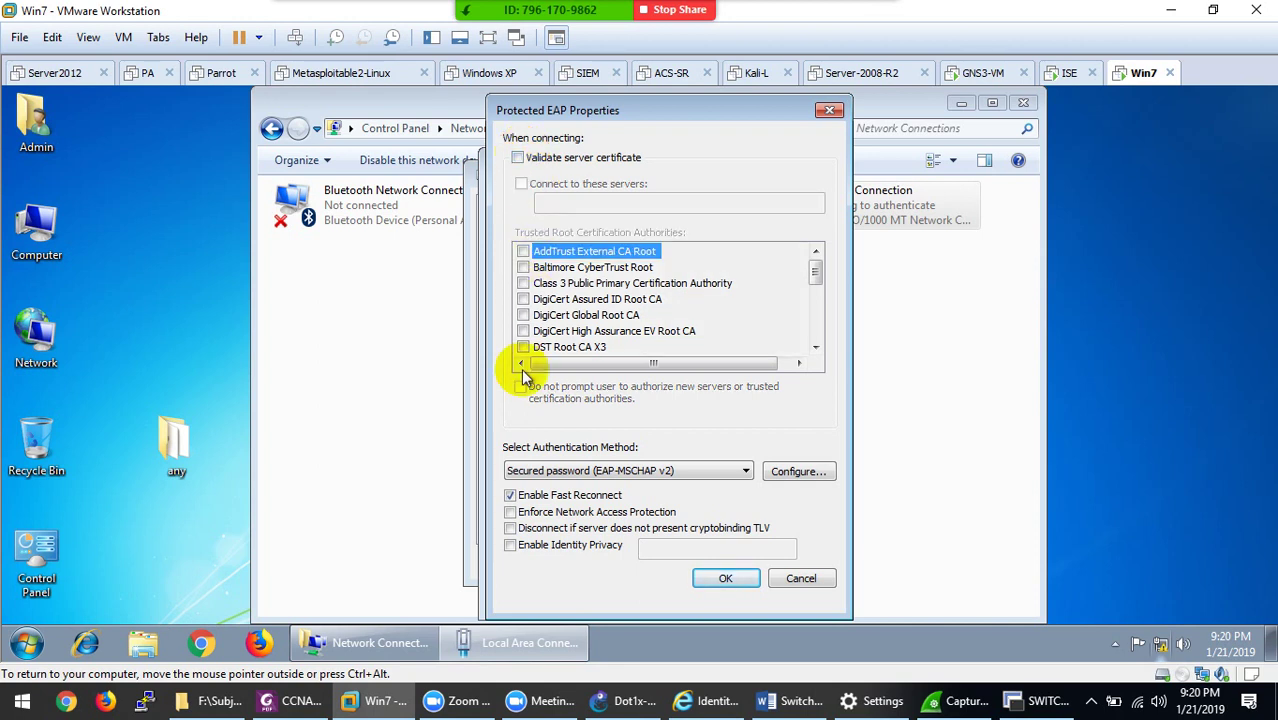
{"action": "left_click", "coordinate": [796, 479]}
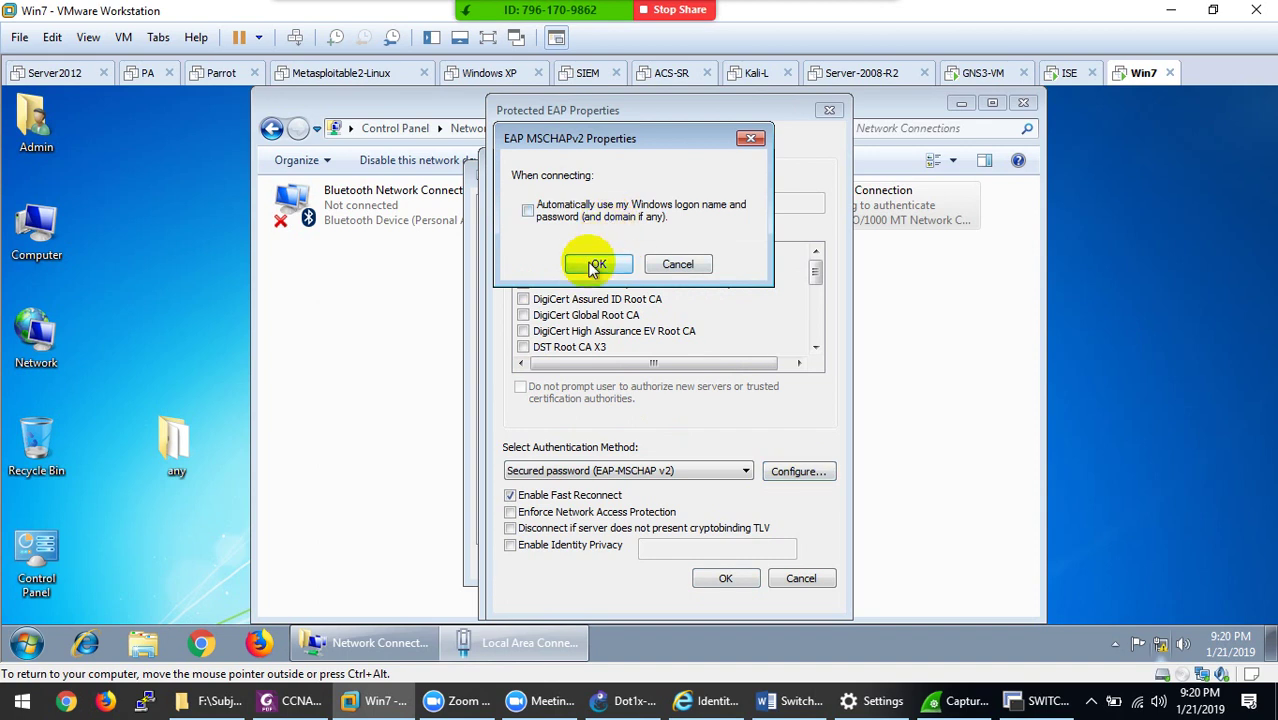
{"action": "left_click", "coordinate": [592, 265]}
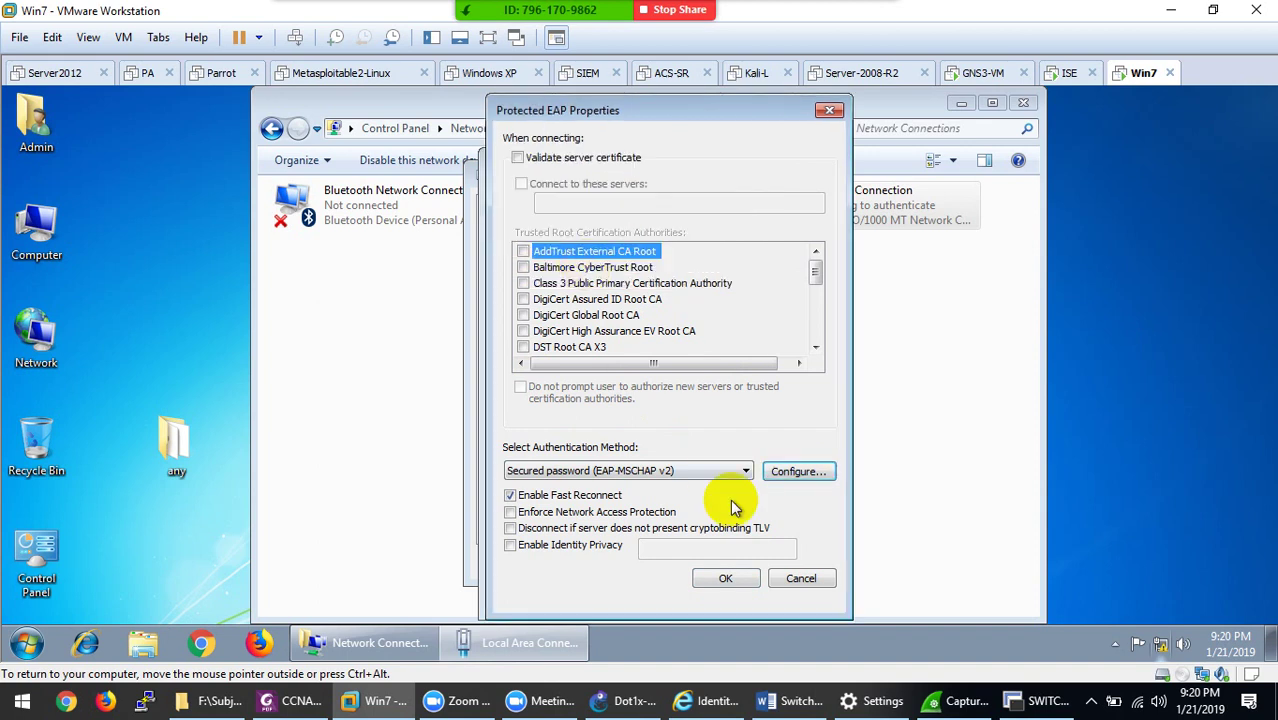
{"action": "left_click", "coordinate": [725, 580]}
Set the advanced 802.1X authentication mode to User authentication and save the connection settings
{"action": "left_click", "coordinate": [580, 457]}
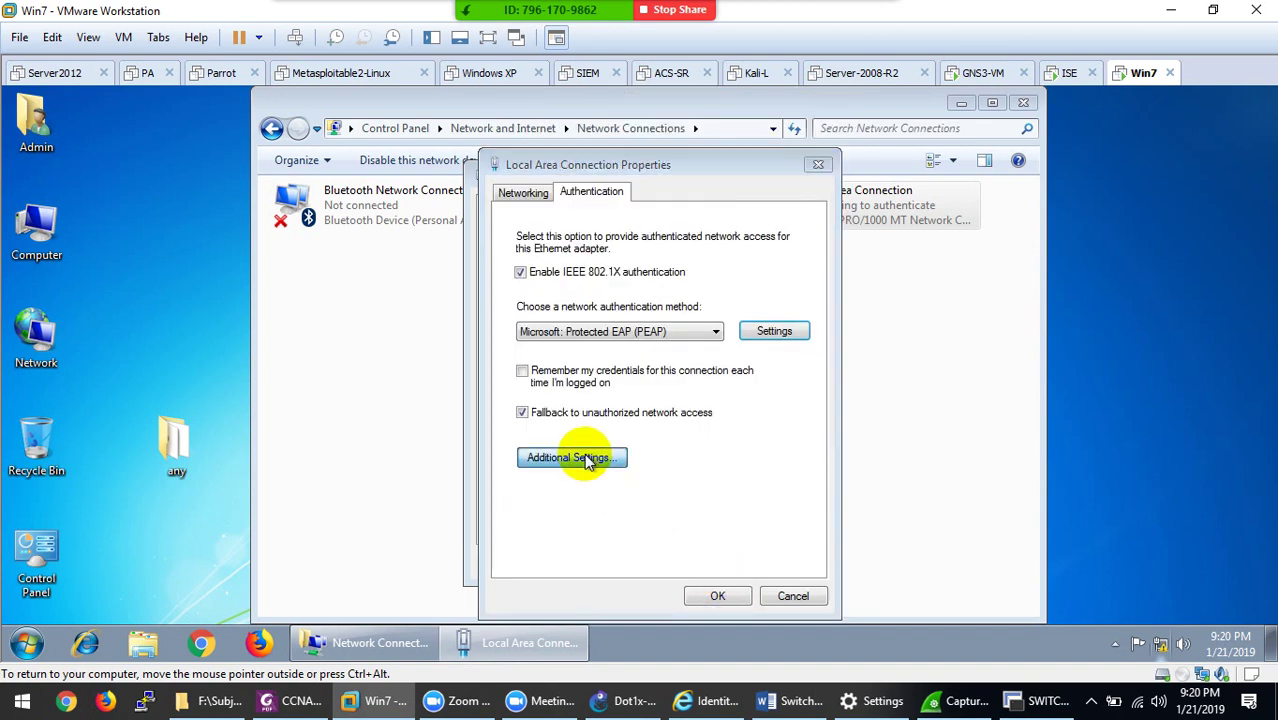
{"action": "left_click", "coordinate": [594, 250]}
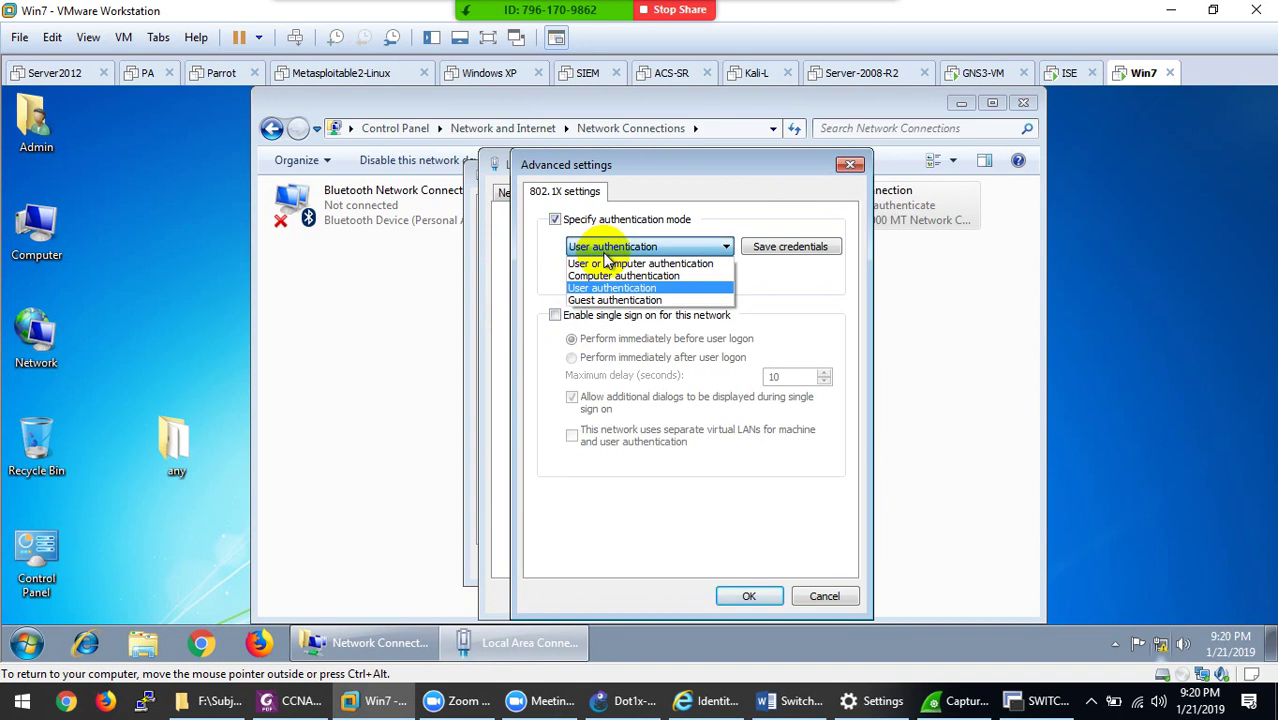
{"action": "left_click", "coordinate": [603, 250]}
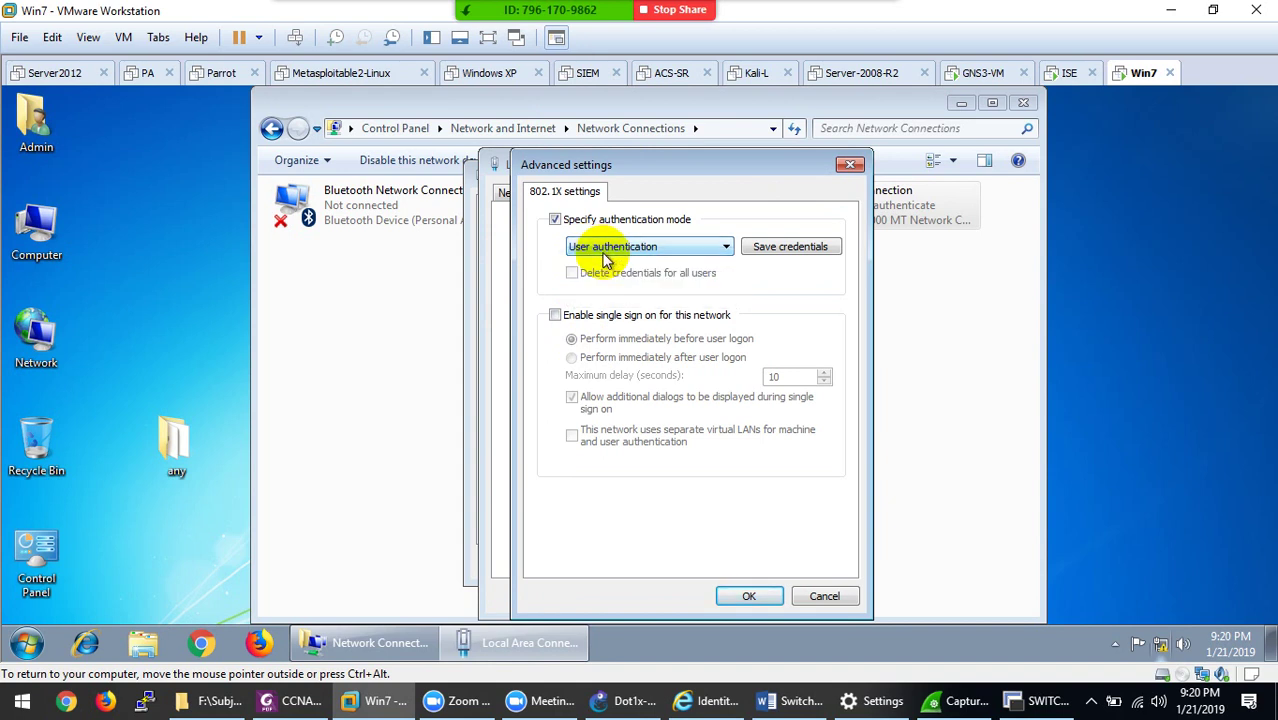
{"action": "left_click", "coordinate": [752, 597]}
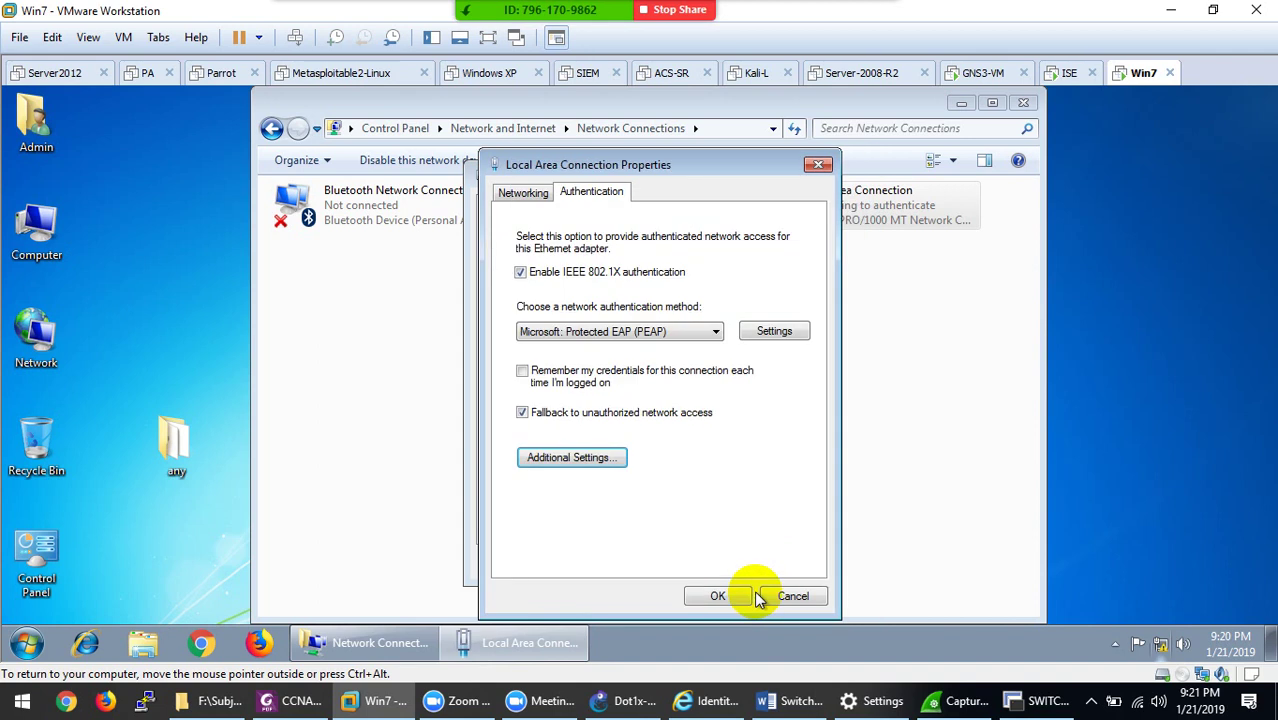
{"action": "left_click", "coordinate": [717, 596]}
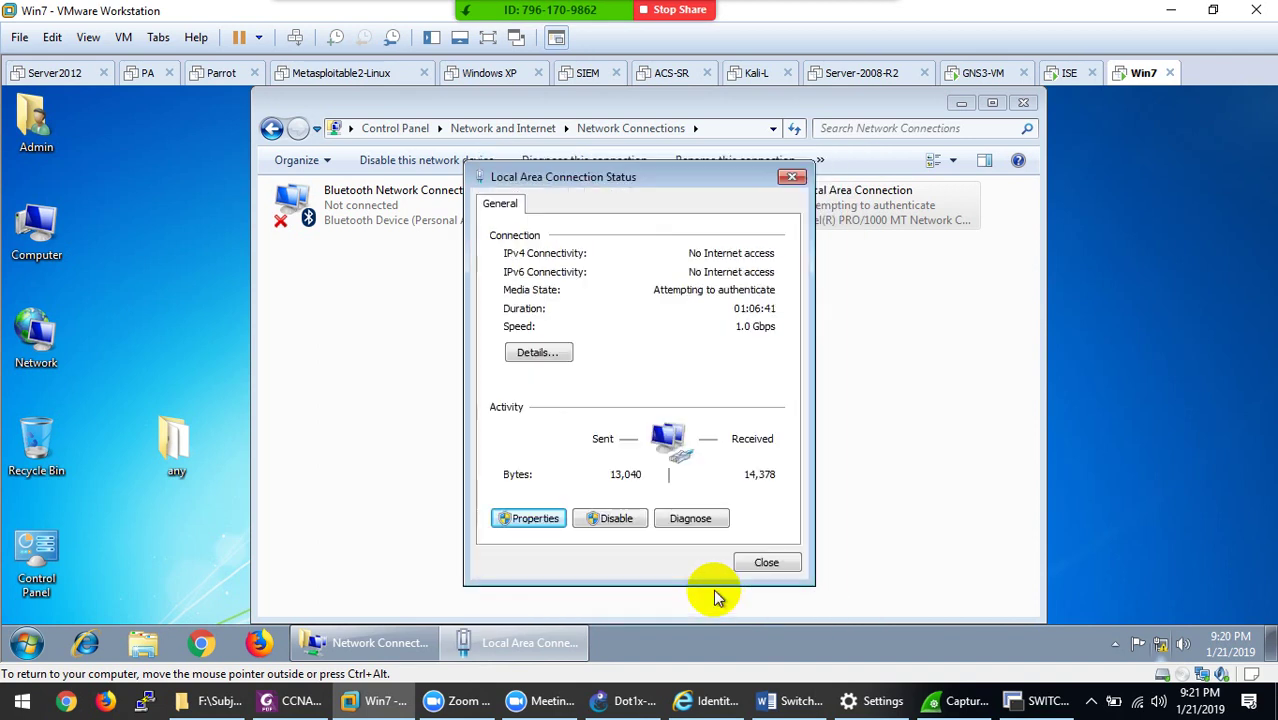
Close the connection status, then disable and re-enable Win7's Local Area Connection
{"action": "left_click", "coordinate": [765, 558]}
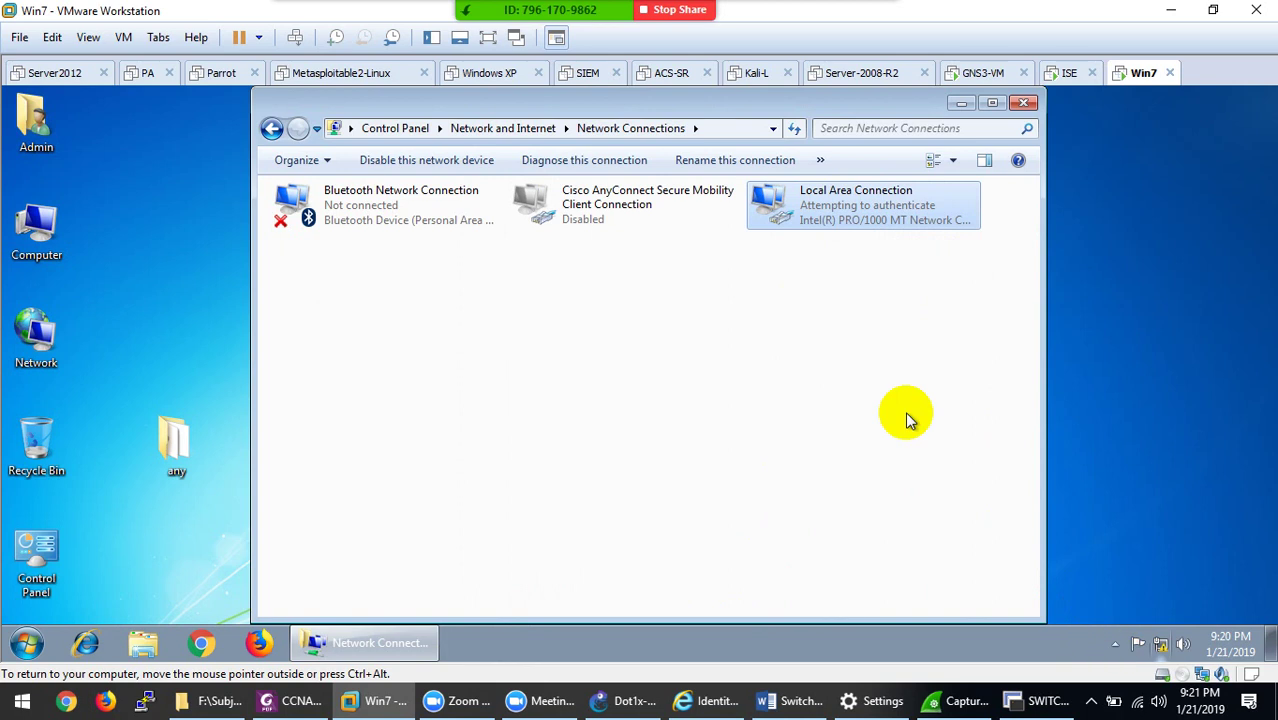
{"action": "right_click", "coordinate": [823, 203]}
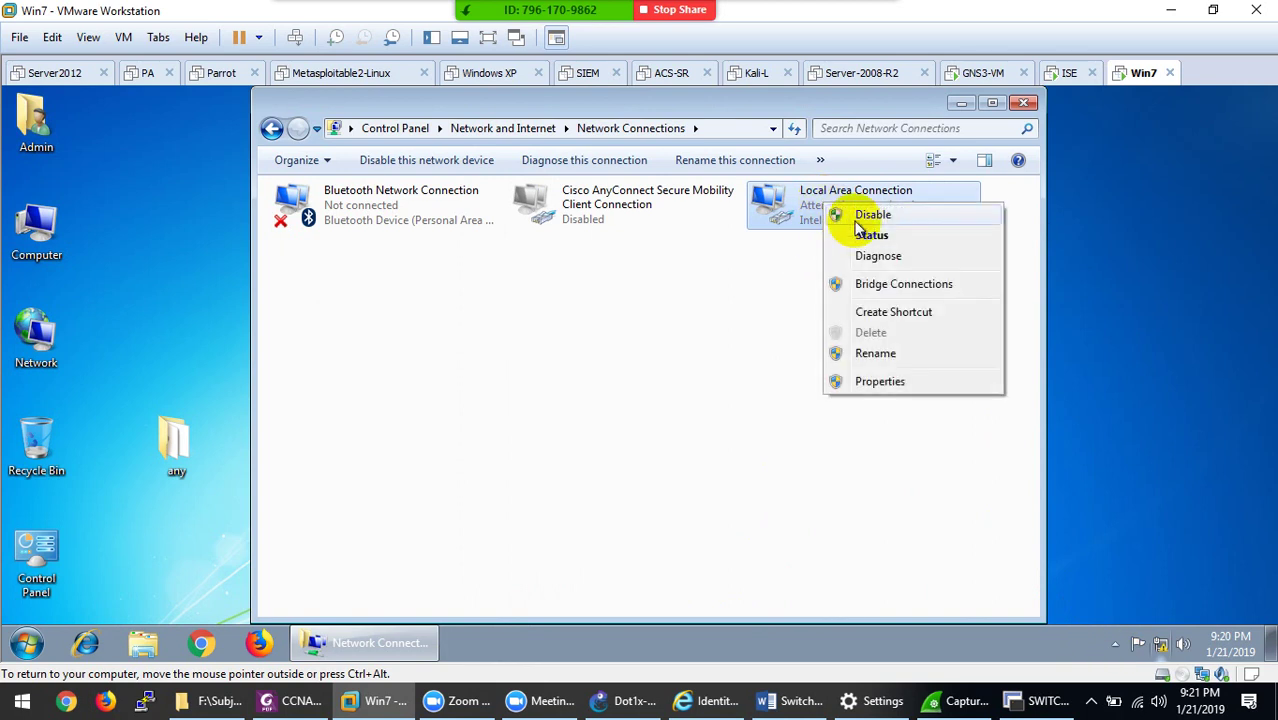
{"action": "left_click", "coordinate": [845, 233]}
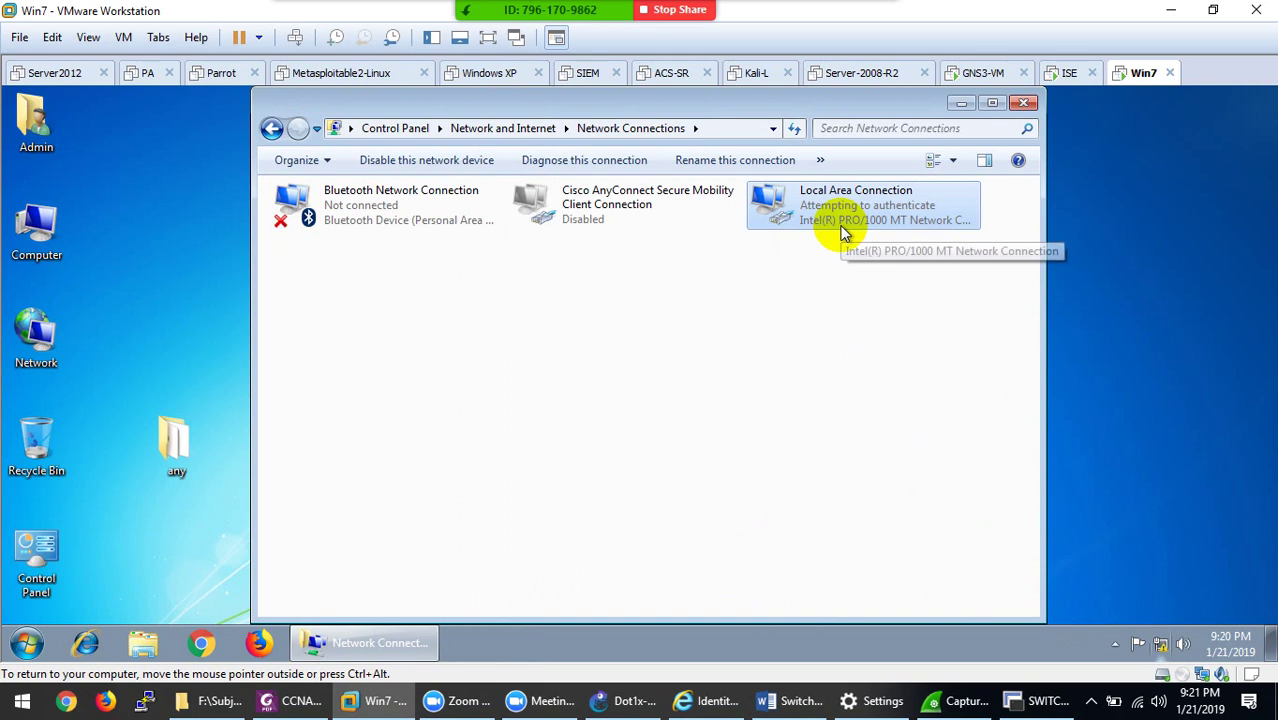
{"action": "right_click", "coordinate": [850, 214]}
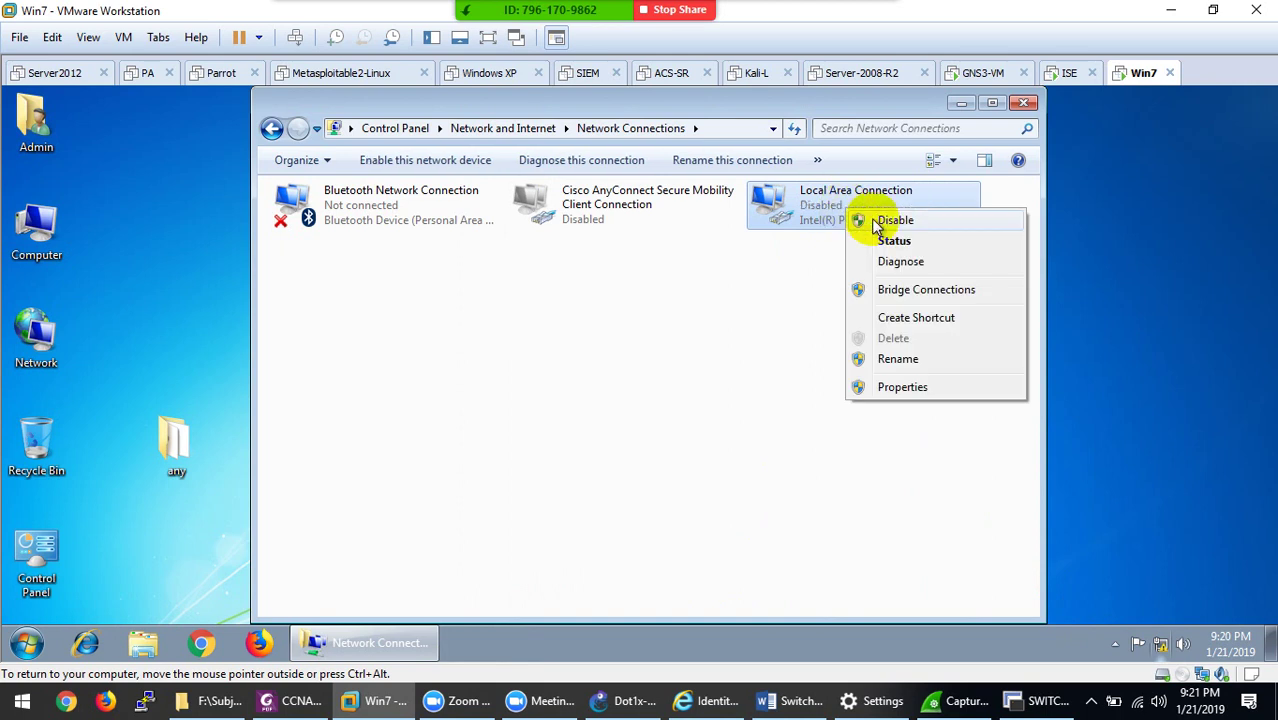
{"action": "left_click", "coordinate": [778, 278]}
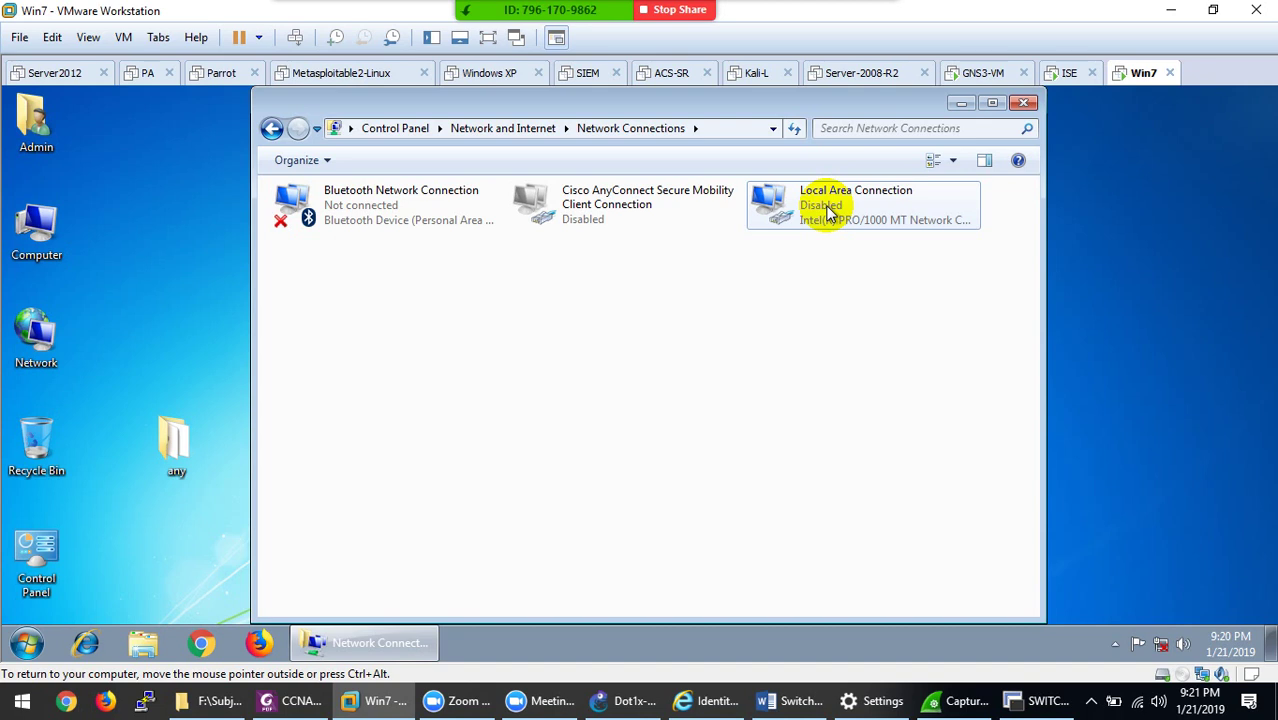
{"action": "right_click", "coordinate": [829, 214]}
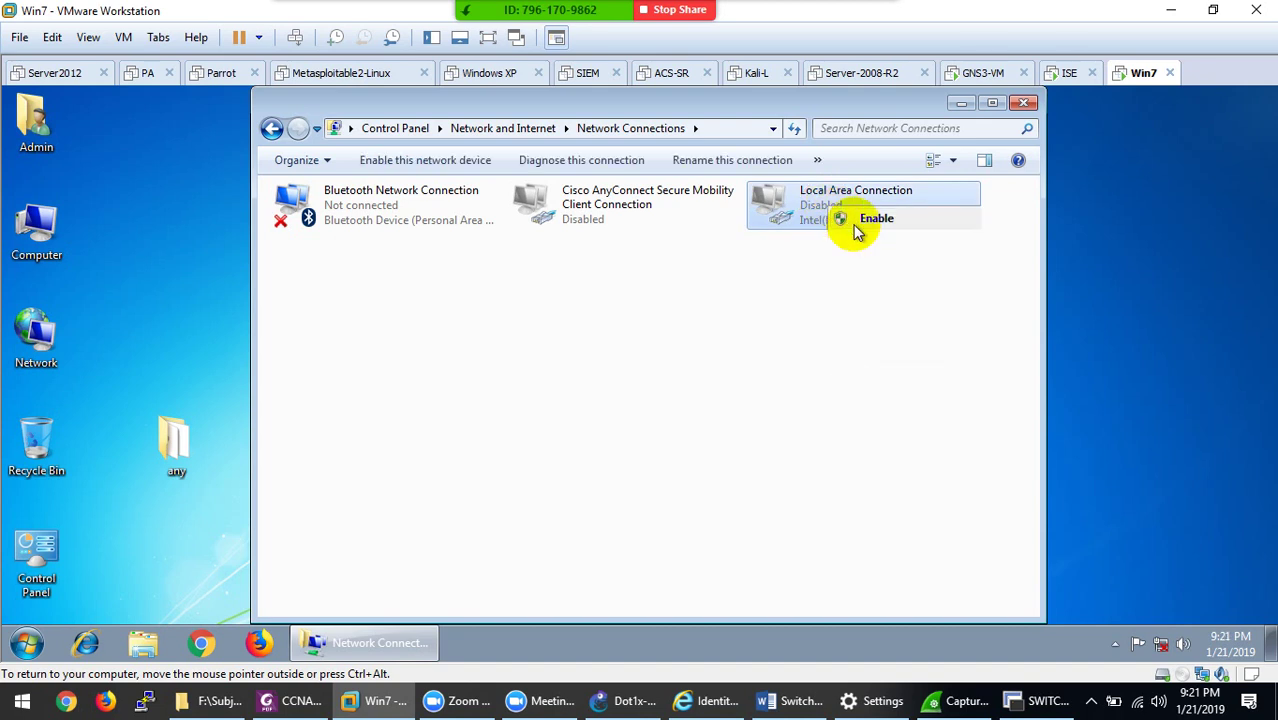
{"action": "left_click", "coordinate": [860, 220]}
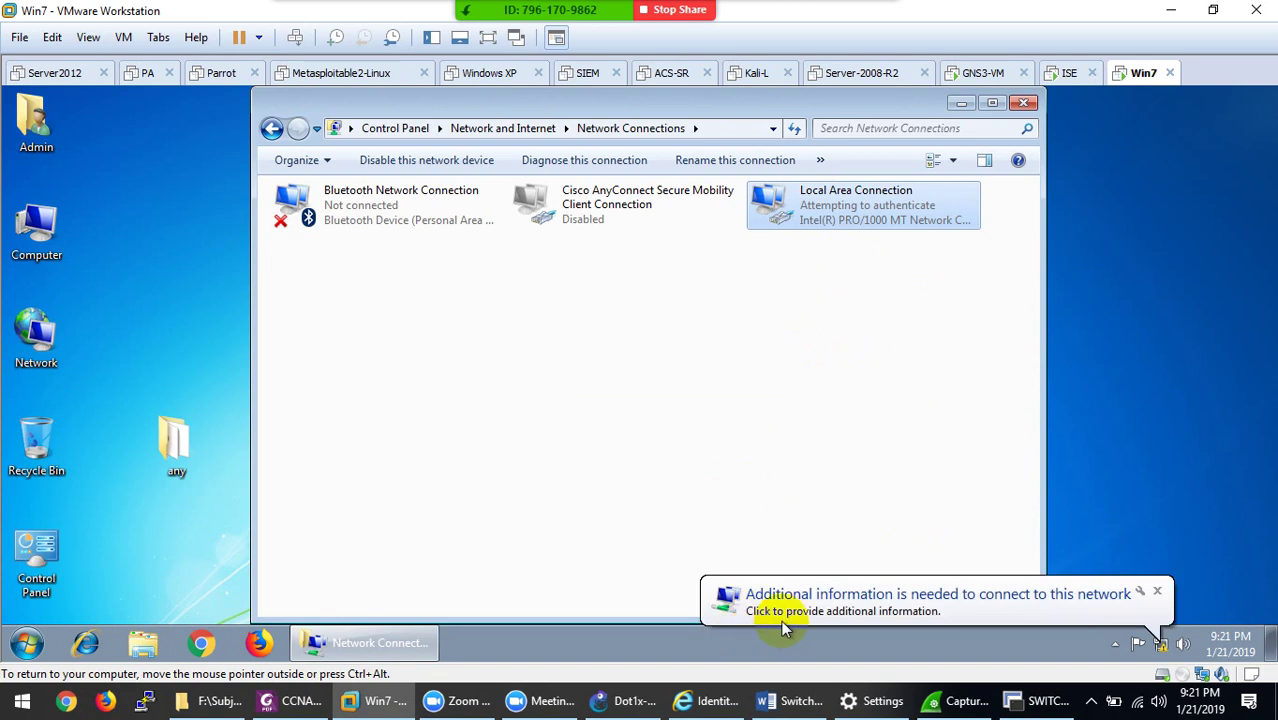
Submit the ISE user's network credentials and review the DOT1X authentication log in SecureCRT
{"action": "left_click", "coordinate": [807, 604]}
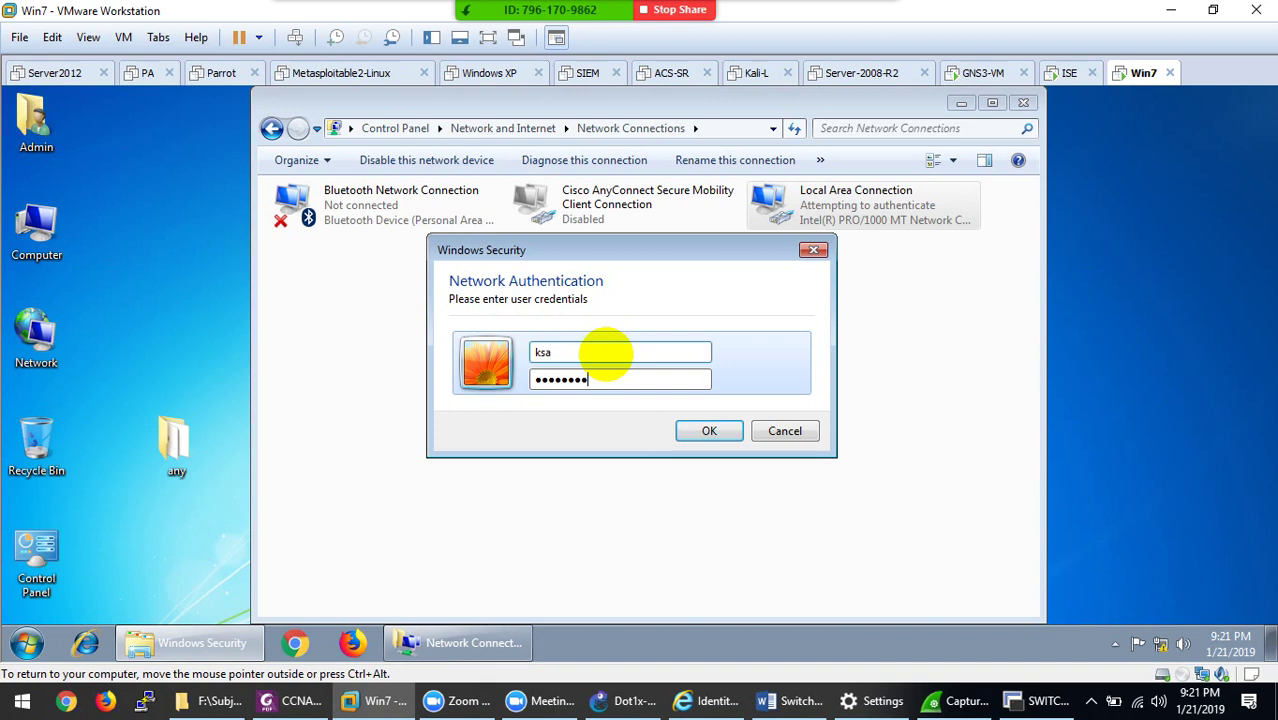
{"action": "left_click", "coordinate": [706, 429]}
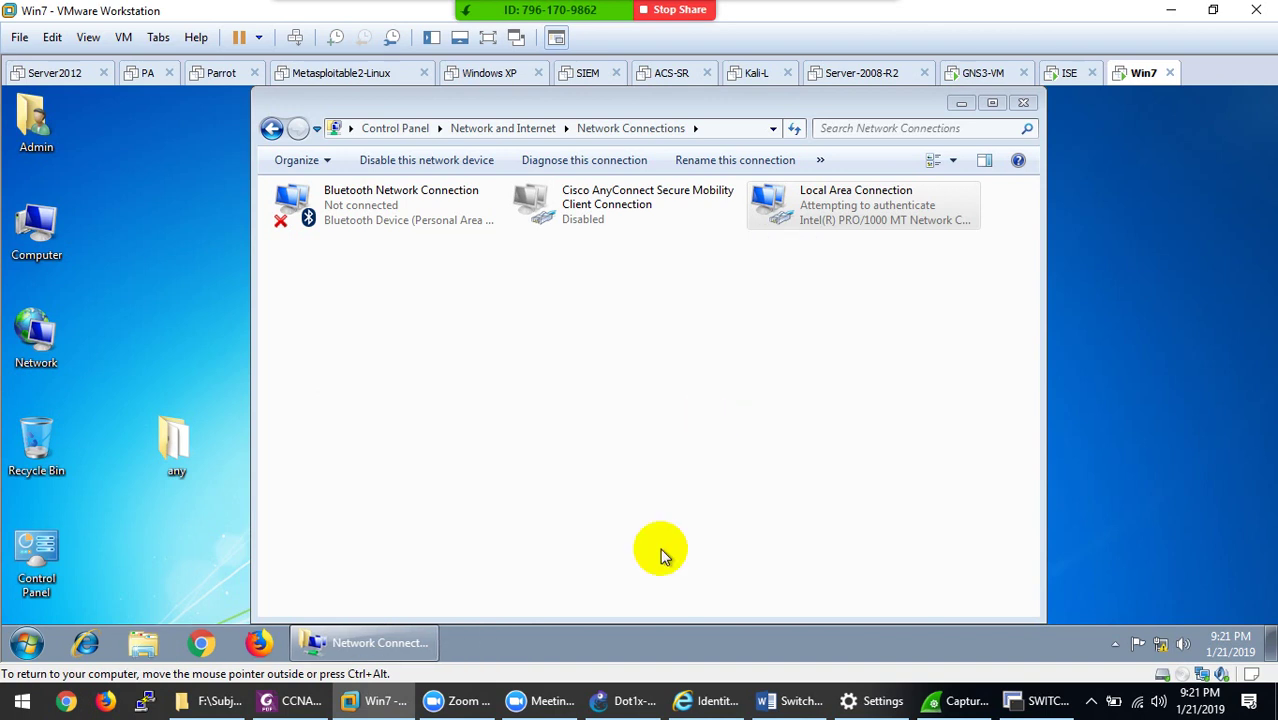
{"action": "left_click", "coordinate": [1040, 700]}
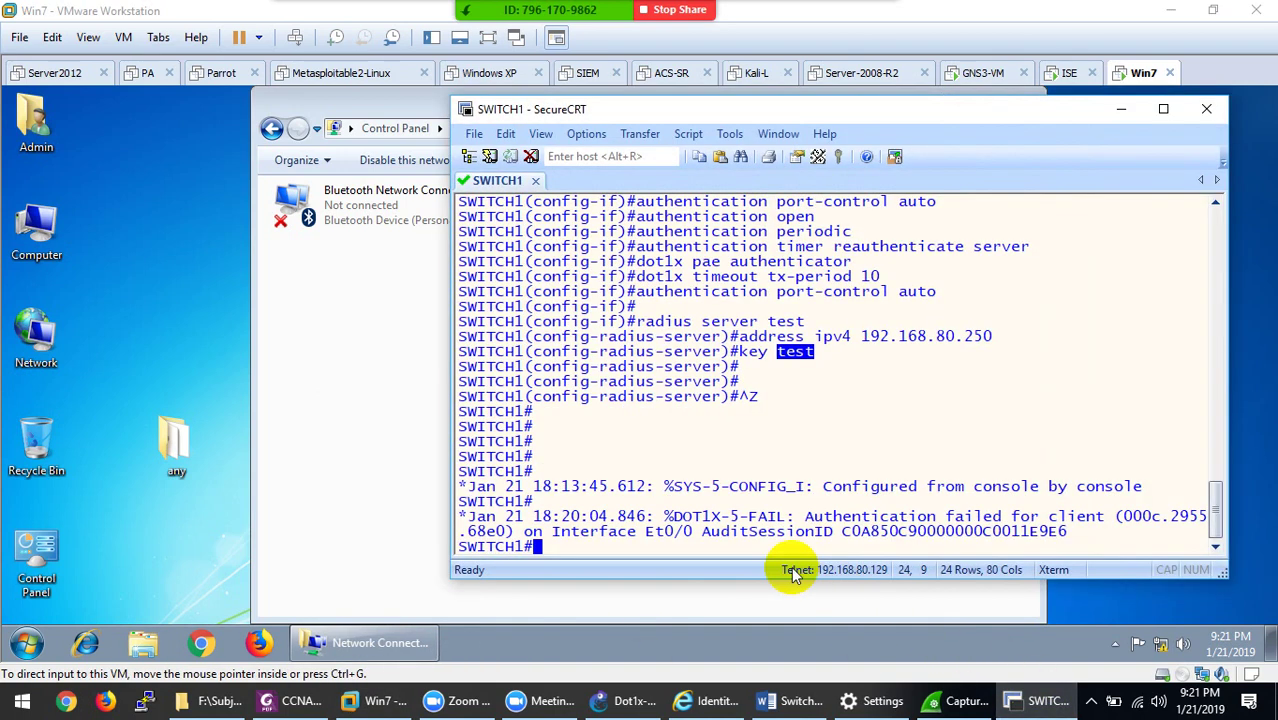
{"action": "left_click_drag", "start_coordinate": [812, 520], "coordinate": [926, 518]}
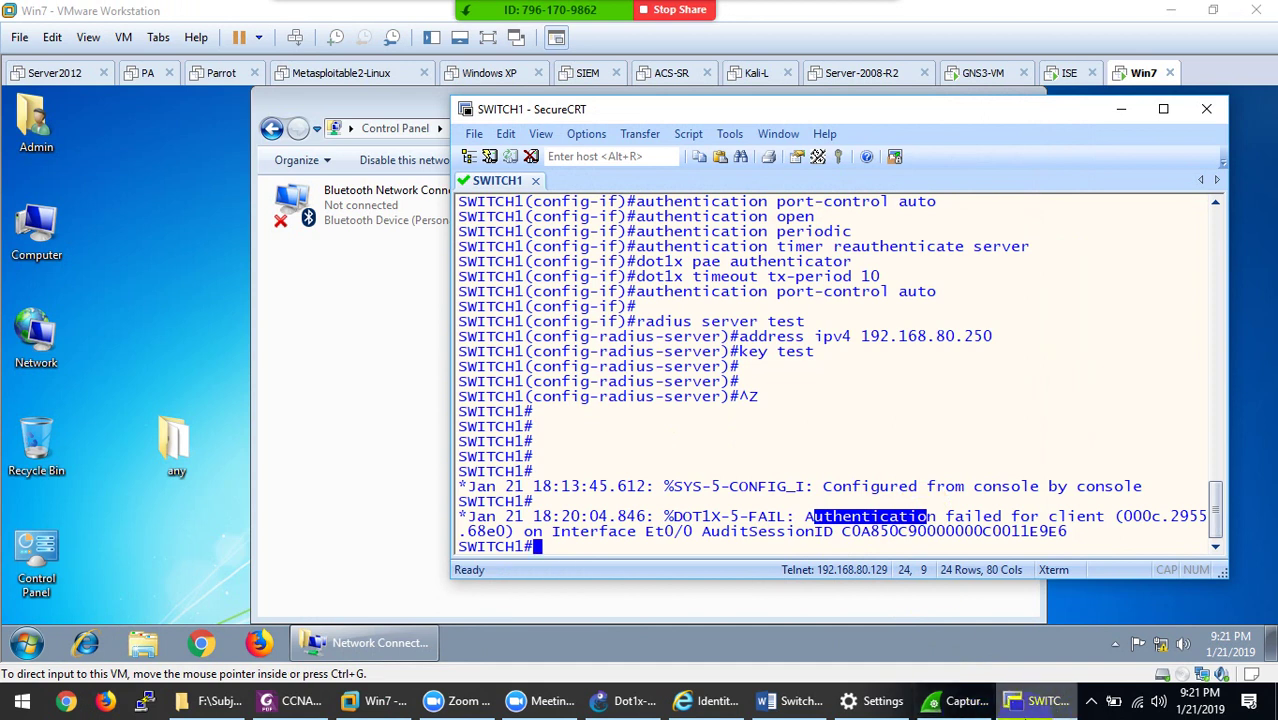
{"action": "left_click", "coordinate": [1022, 706]}
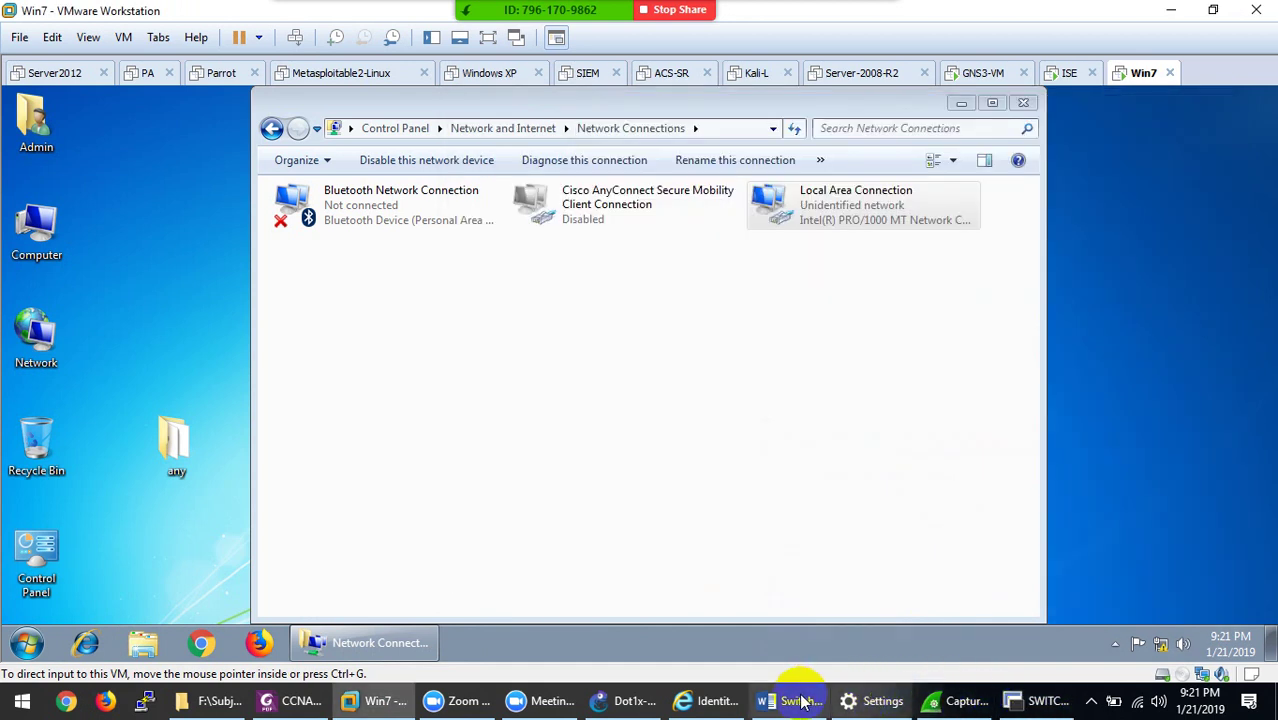
Open the newest RADIUS Livelog entry's details, highlighting 5200 Authentication succeeded and the endpoint MAC
{"action": "left_click", "coordinate": [712, 700]}
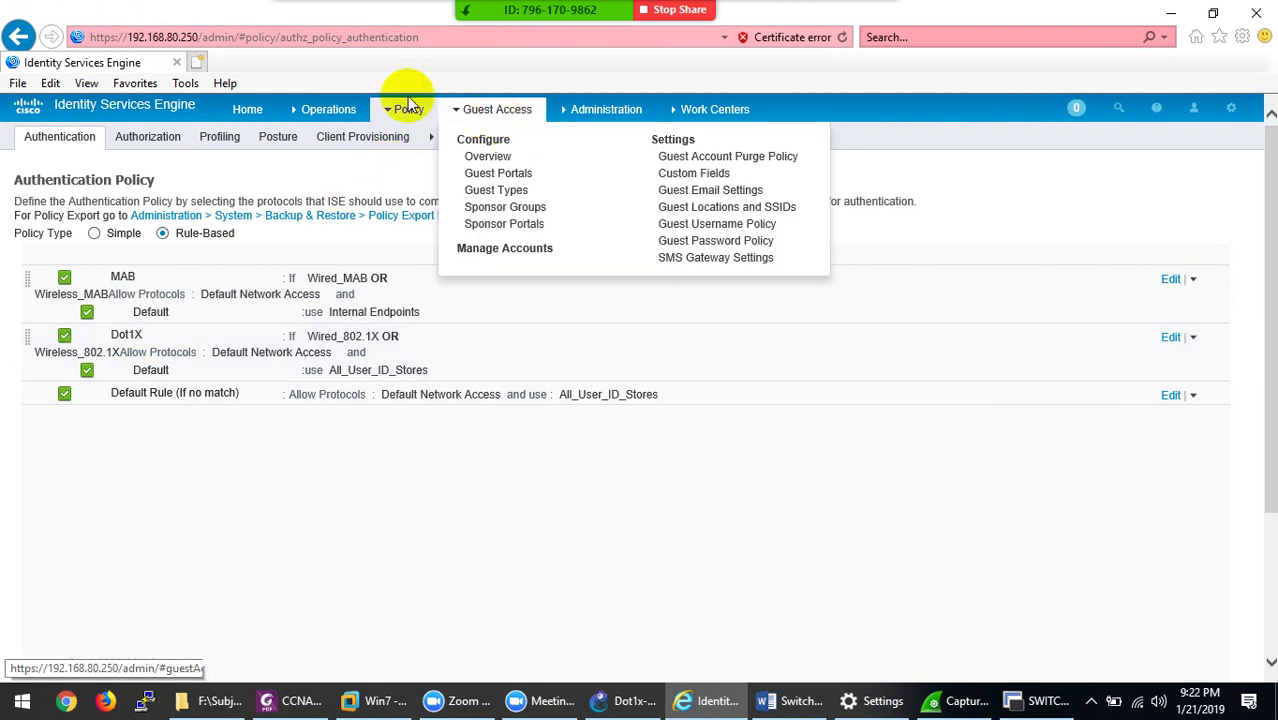
{"action": "mouse_move", "coordinate": [615, 118]}
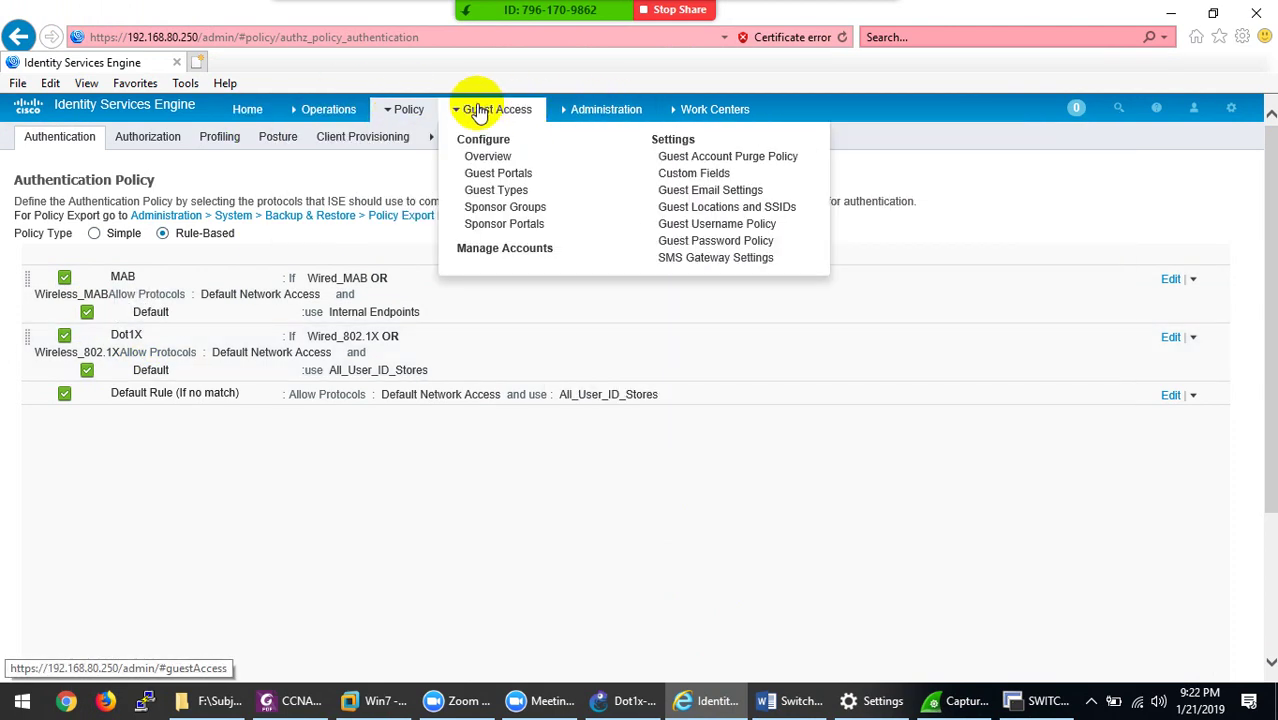
{"action": "mouse_move", "coordinate": [329, 125]}
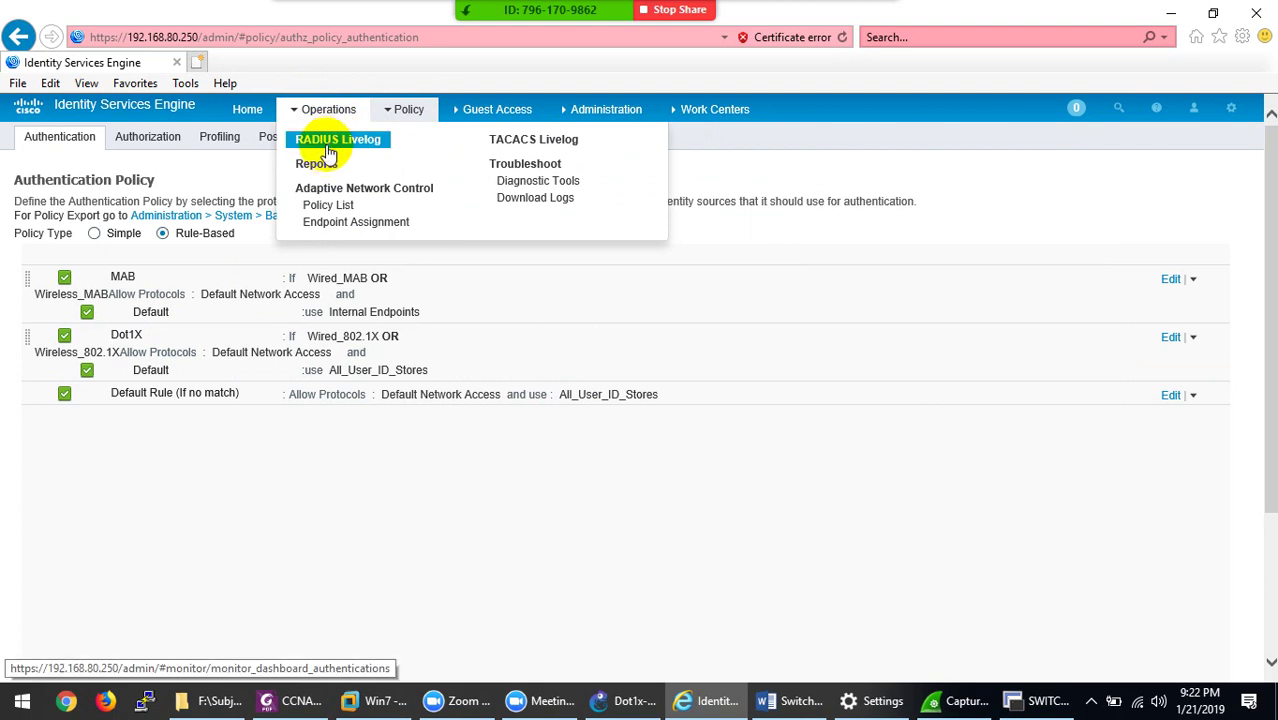
{"action": "left_click", "coordinate": [331, 145]}
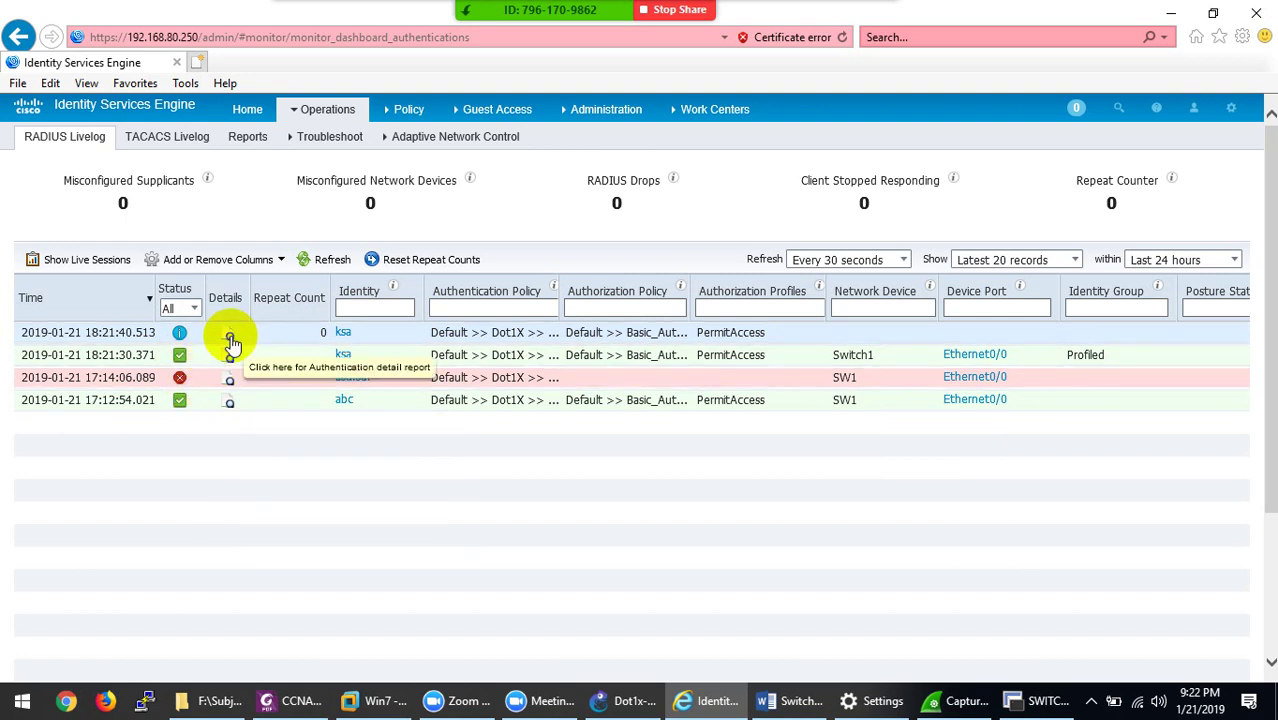
{"action": "left_click", "coordinate": [230, 343]}
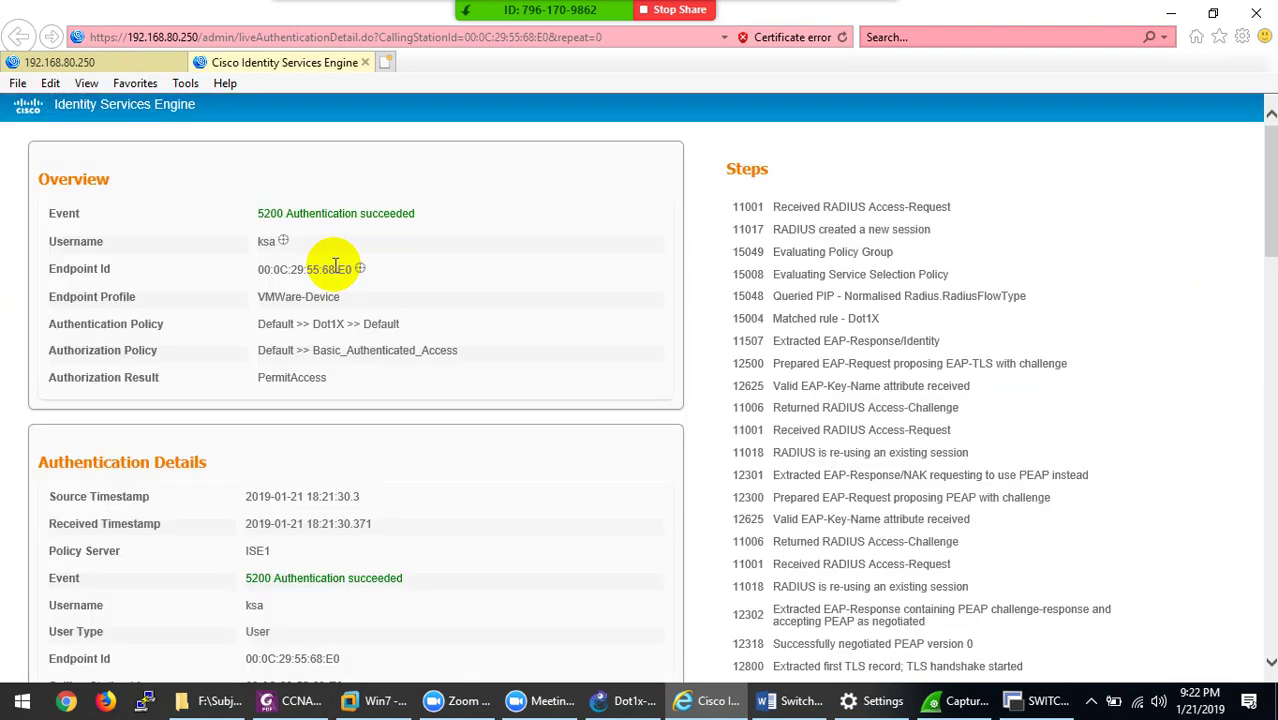
{"action": "left_click_drag", "start_coordinate": [287, 214], "coordinate": [412, 212]}
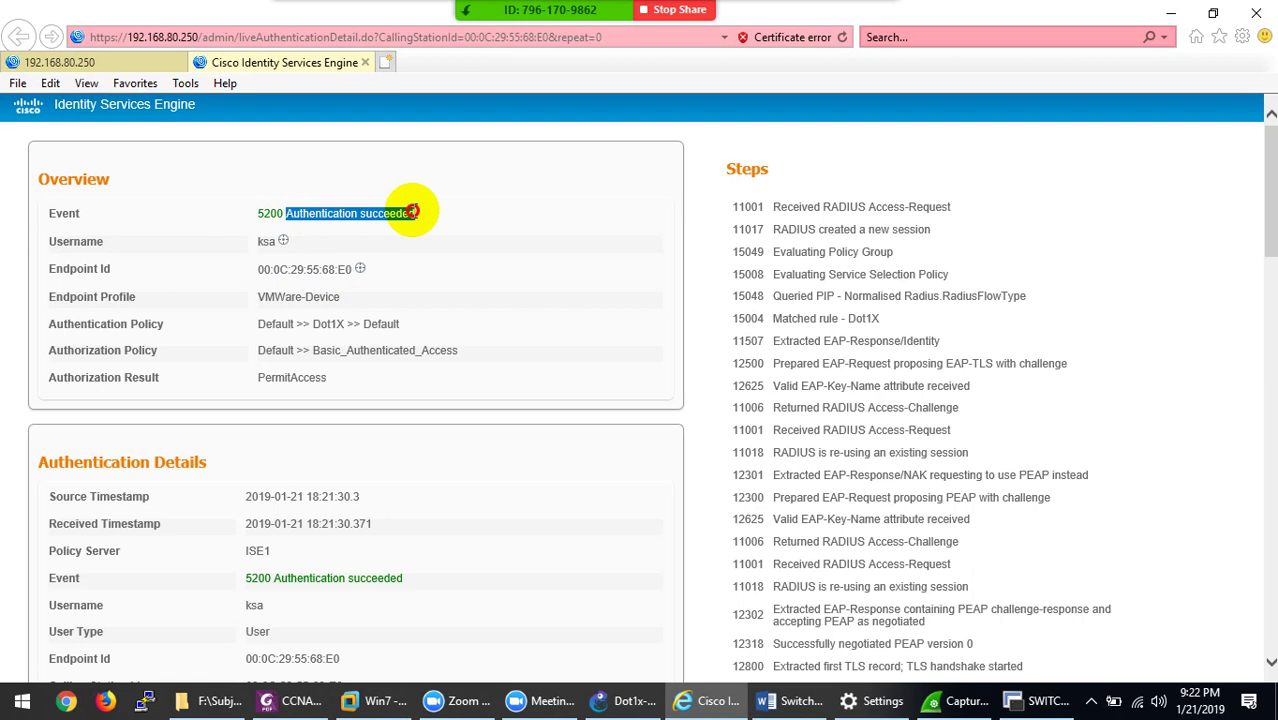
{"action": "left_click_drag", "start_coordinate": [259, 271], "coordinate": [354, 277]}
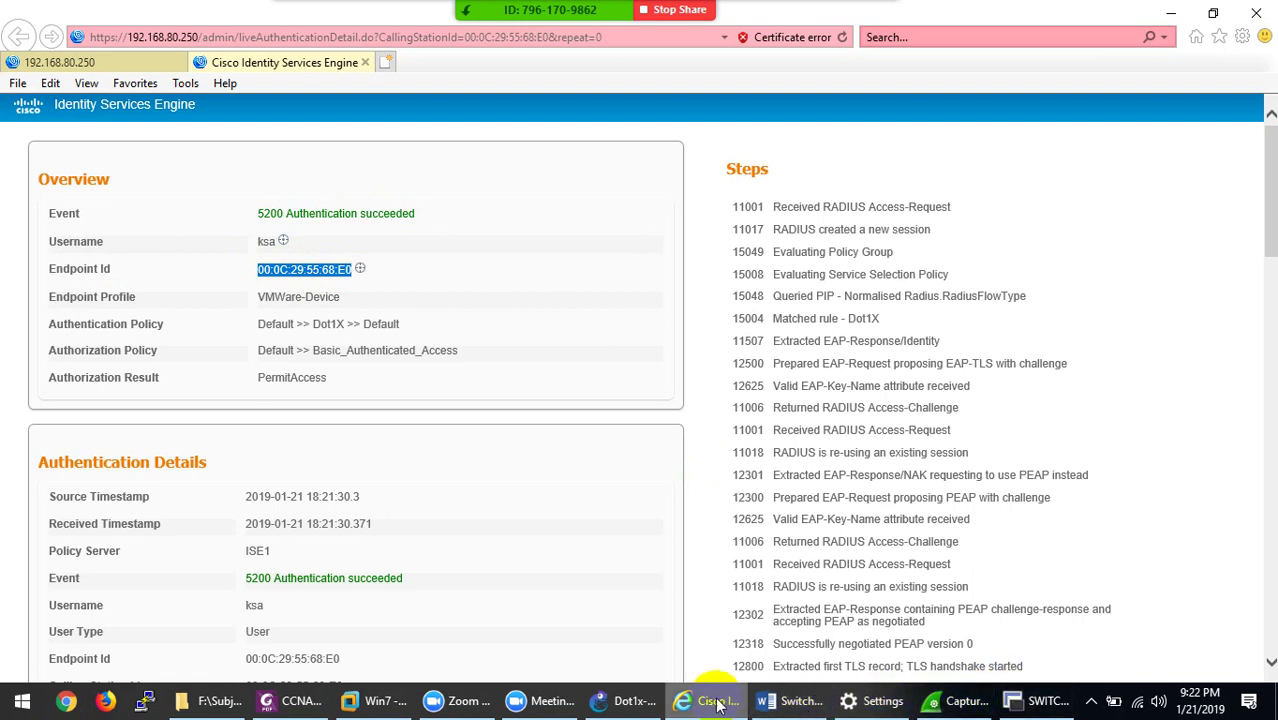
Show Win7 adapter details (192.168.80.138, 00-0C-29-55-68-E0), then return to the ISE report
{"action": "left_click", "coordinate": [375, 701]}
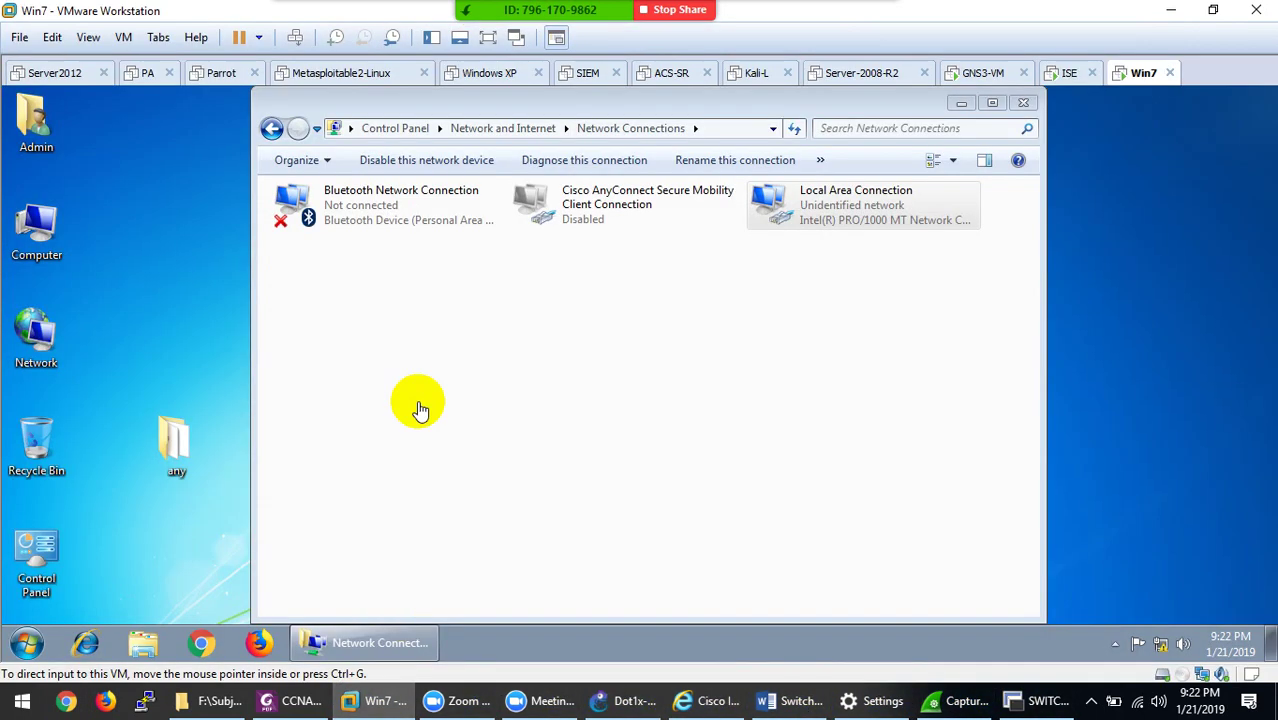
{"action": "left_click", "coordinate": [845, 220]}
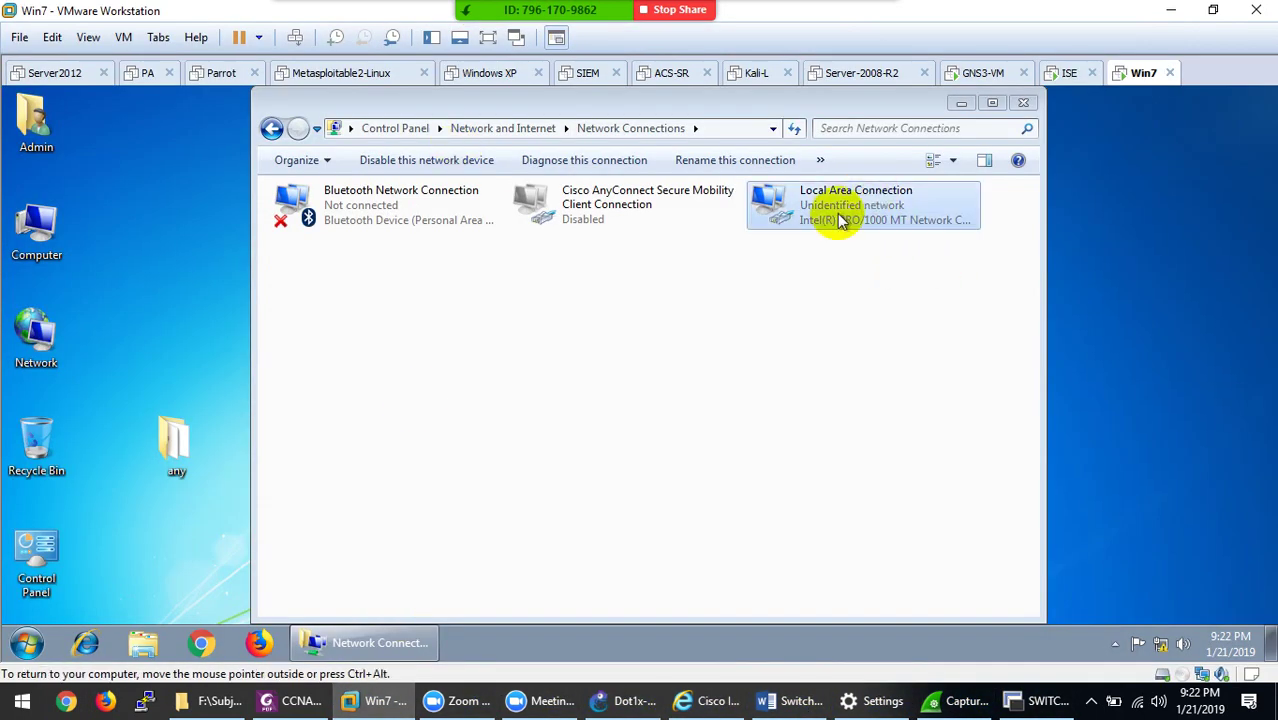
{"action": "double_click", "coordinate": [840, 220]}
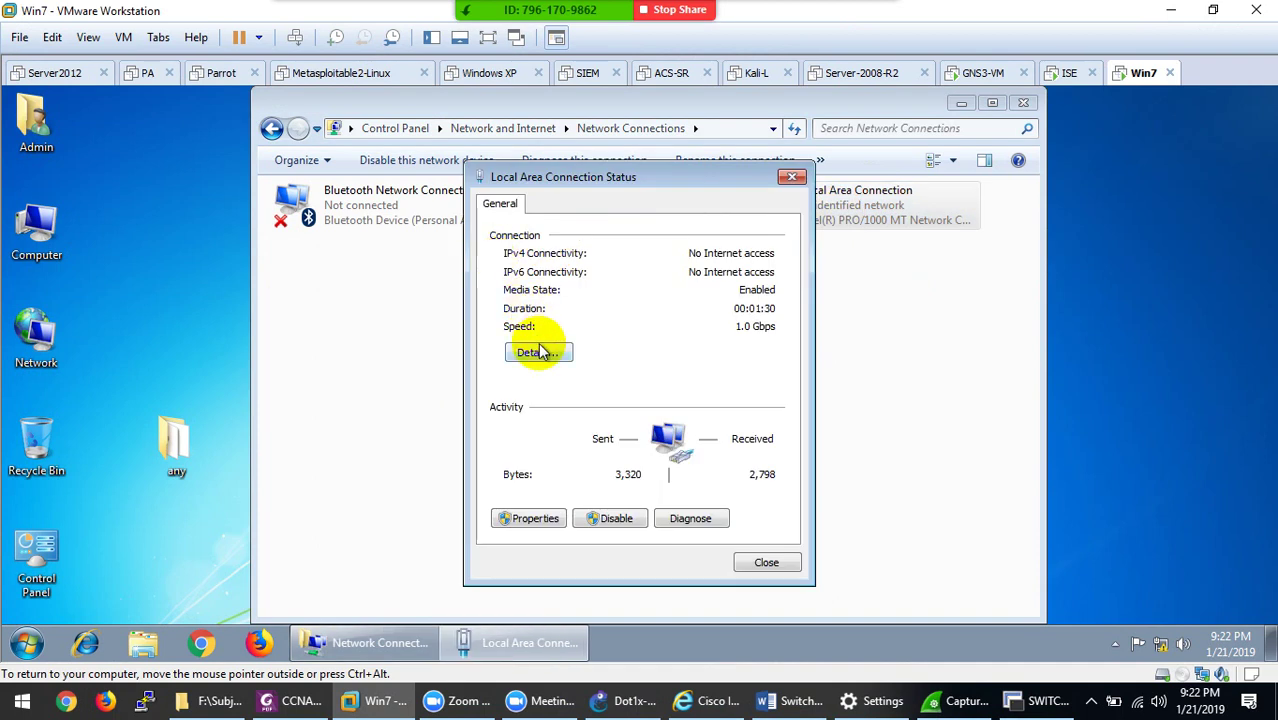
{"action": "left_click", "coordinate": [538, 352]}
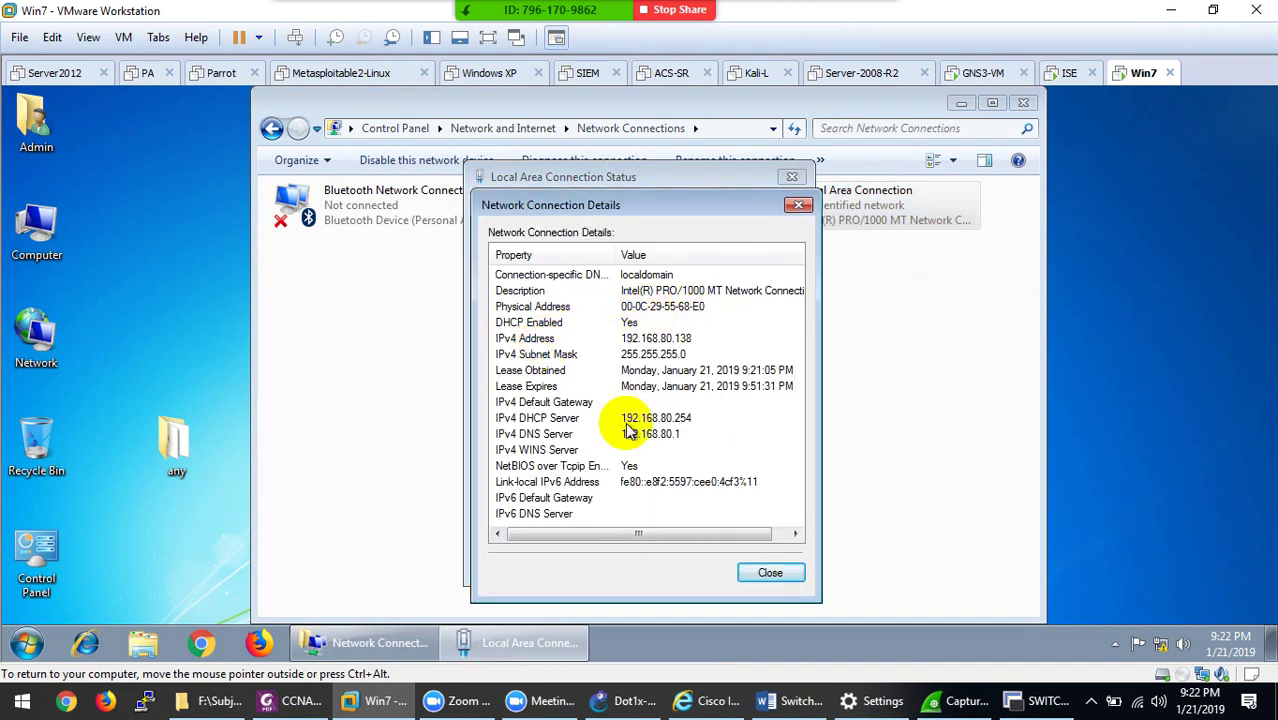
{"action": "left_click", "coordinate": [722, 700]}
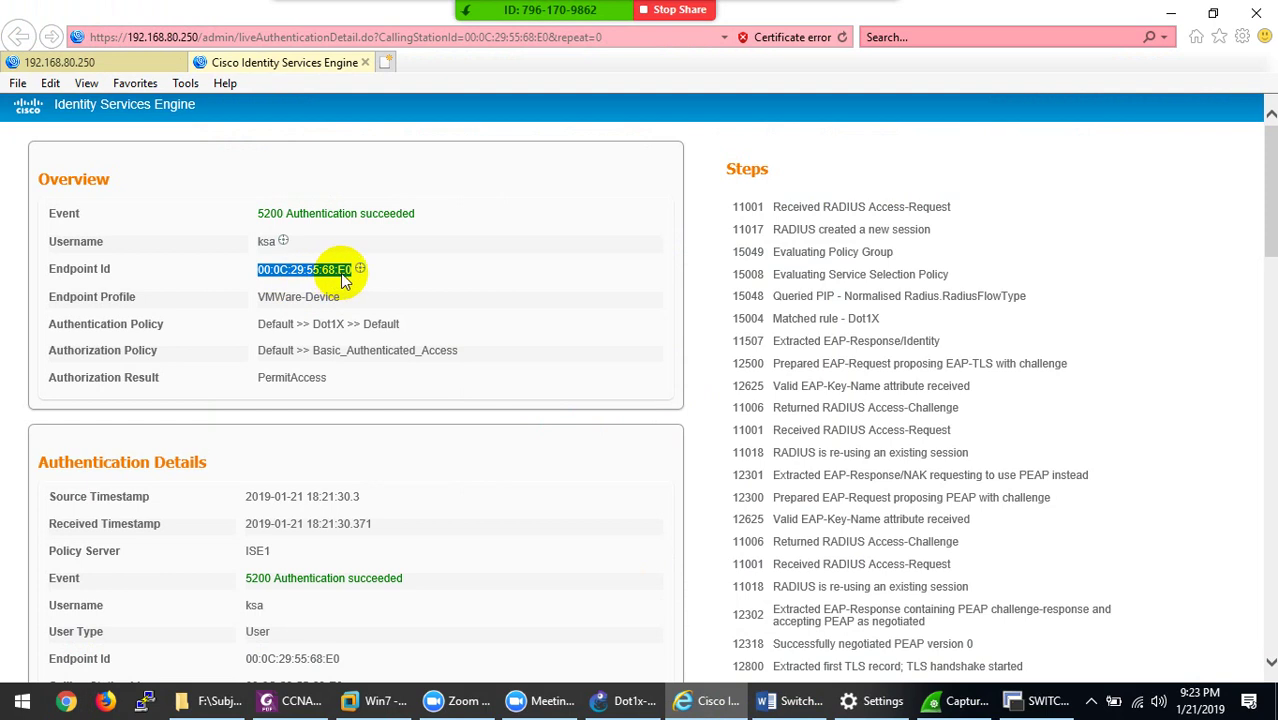
Highlight the VMWare-Device profile, Dot1X policy and PermitAccess result in the ISE report
{"action": "left_click_drag", "start_coordinate": [251, 296], "coordinate": [322, 300]}
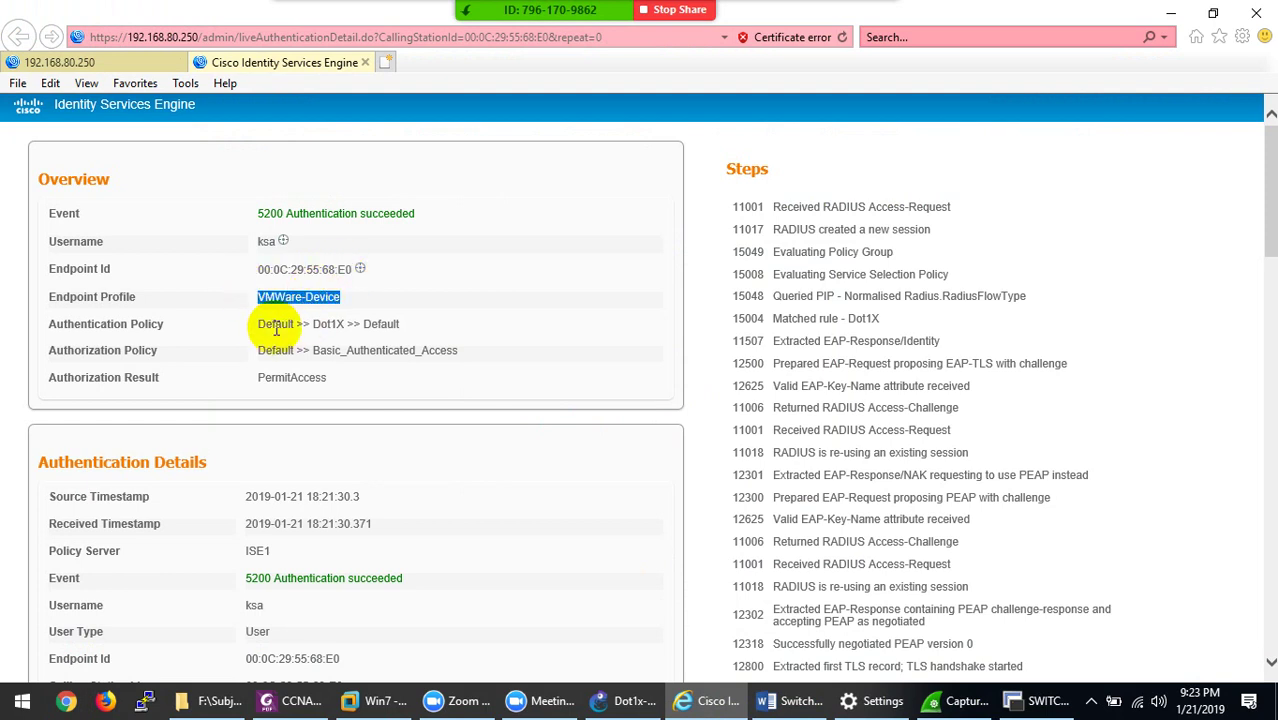
{"action": "left_click_drag", "start_coordinate": [259, 328], "coordinate": [365, 324]}
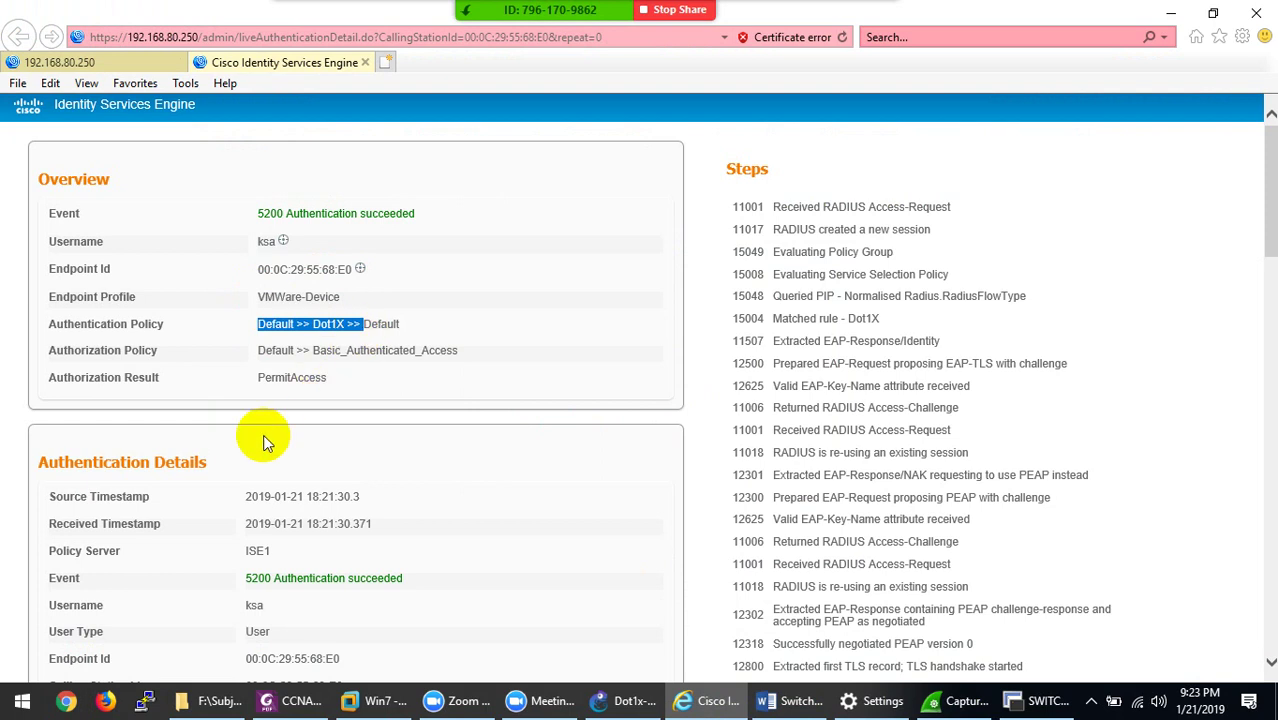
{"action": "double_click", "coordinate": [260, 378]}
{"action": "scroll", "coordinate": [330, 400], "scroll_direction": "down", "scroll_amount": 3}
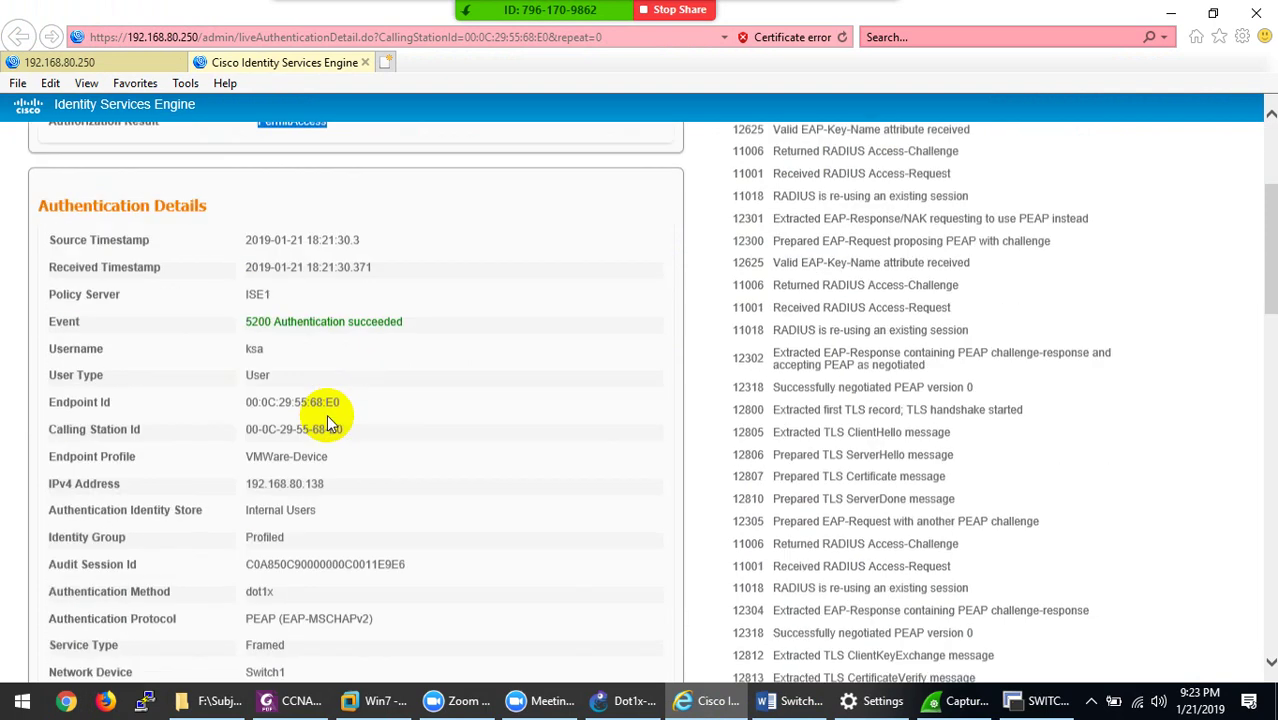
Highlight the ISE1 server, username, User type and PEAP (EAP-MSCHAPv2) protocol, then bring up Wireshark
{"action": "double_click", "coordinate": [248, 285]}
{"action": "double_click", "coordinate": [250, 342]}
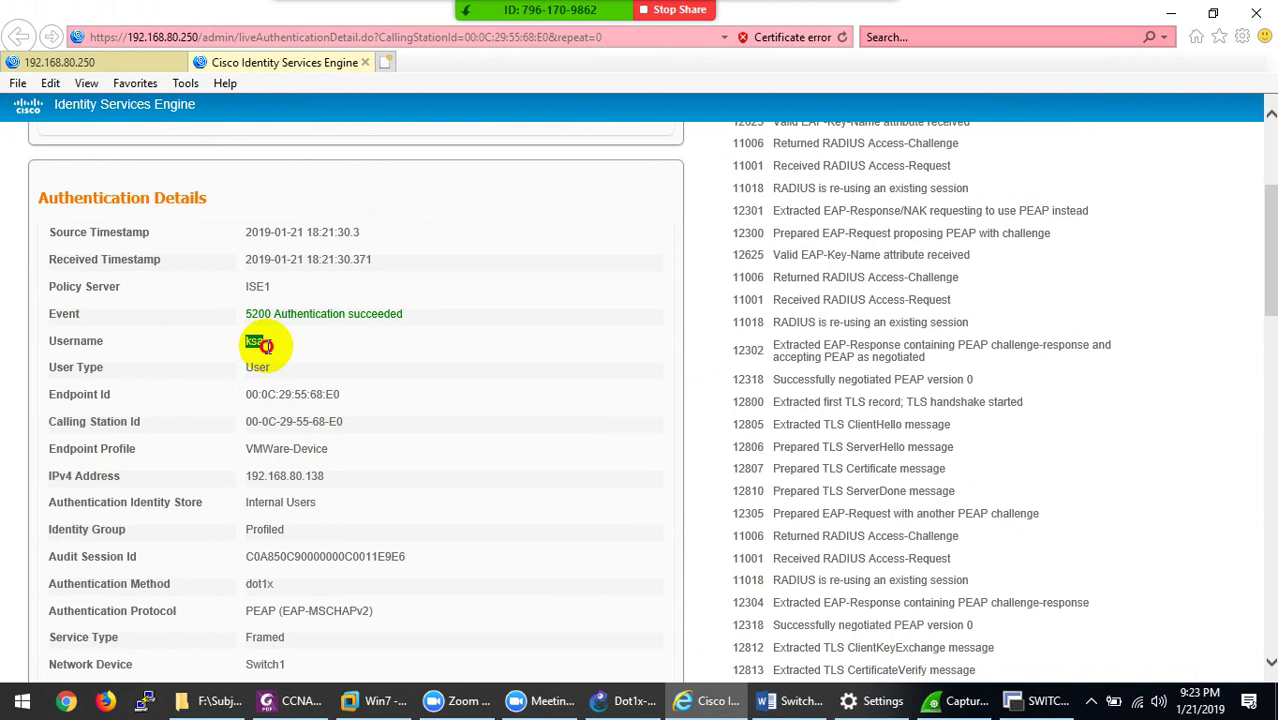
{"action": "double_click", "coordinate": [257, 370]}
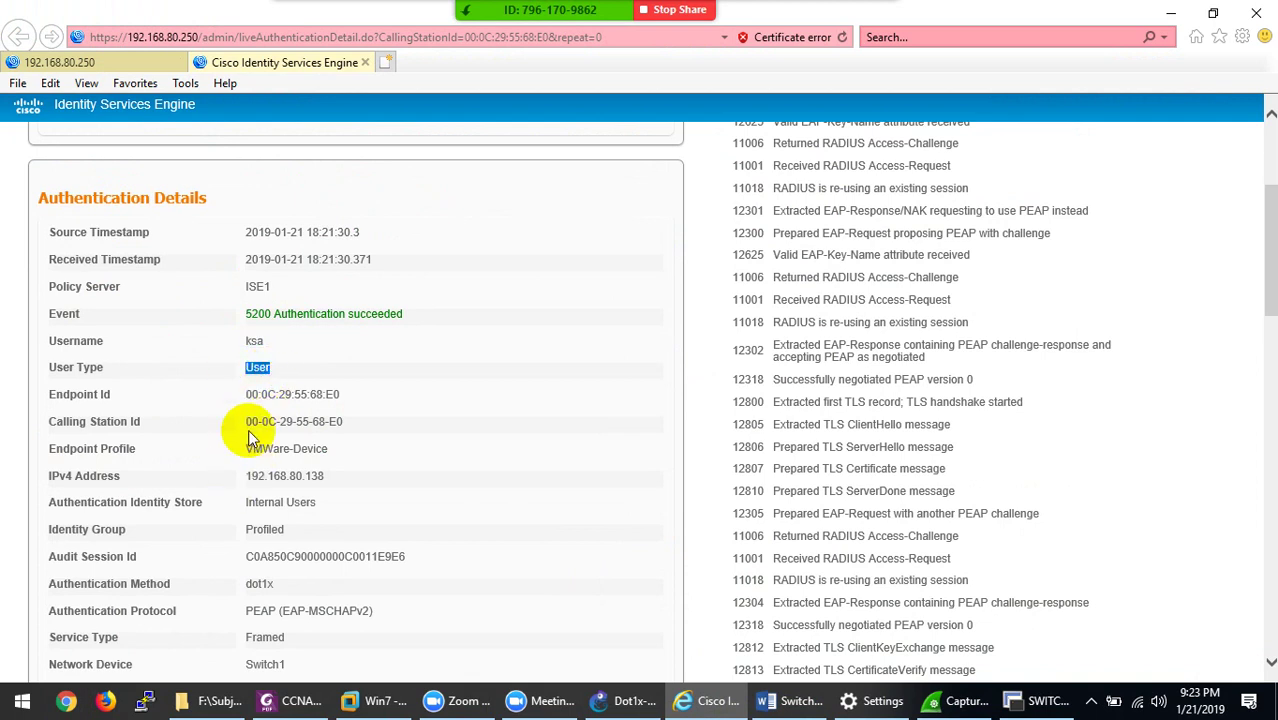
{"action": "scroll", "coordinate": [245, 430], "scroll_direction": "down", "scroll_amount": 2}
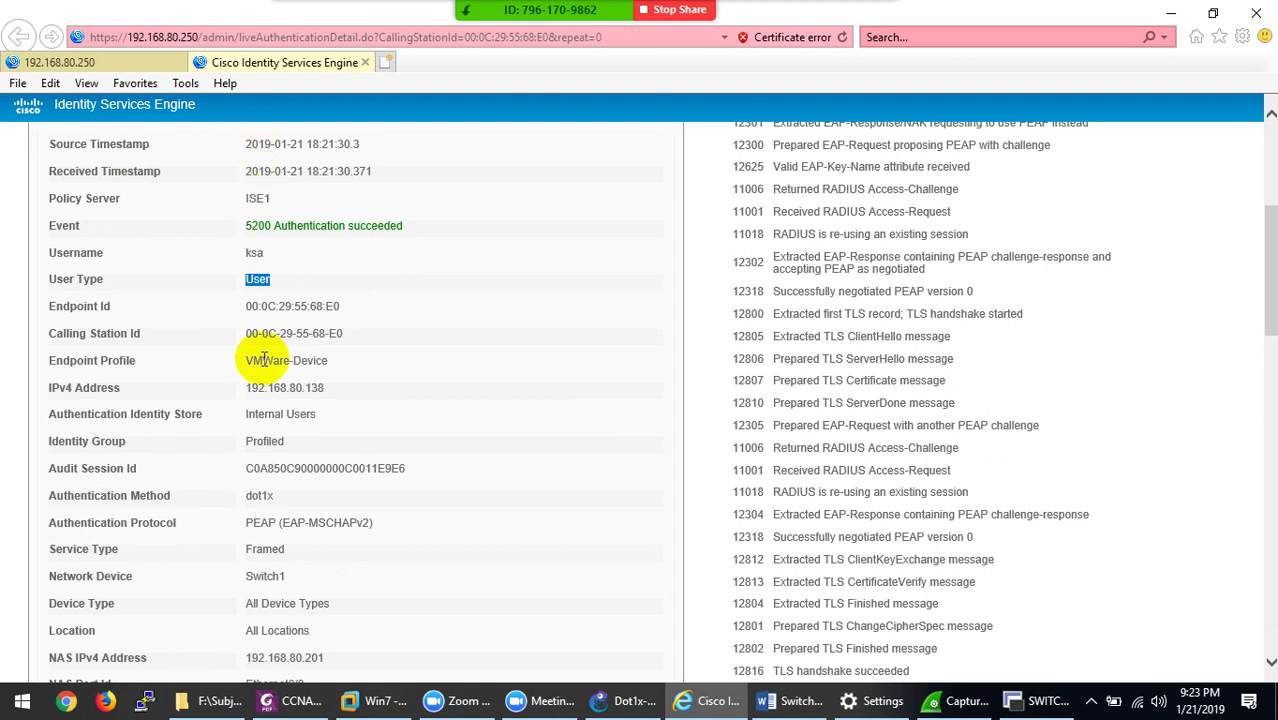
{"action": "scroll", "coordinate": [250, 435], "scroll_direction": "down", "scroll_amount": 2}
{"action": "left_click_drag", "start_coordinate": [248, 411], "coordinate": [268, 437]}
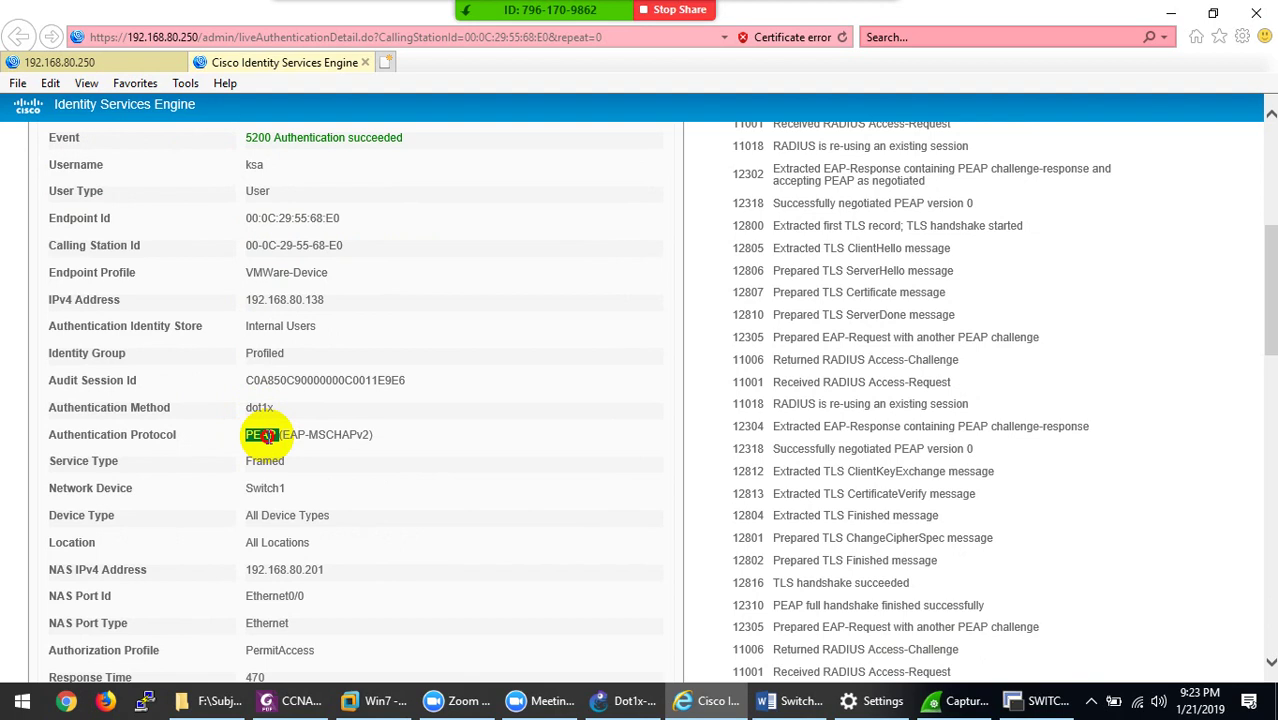
{"action": "left_click", "coordinate": [950, 700]}
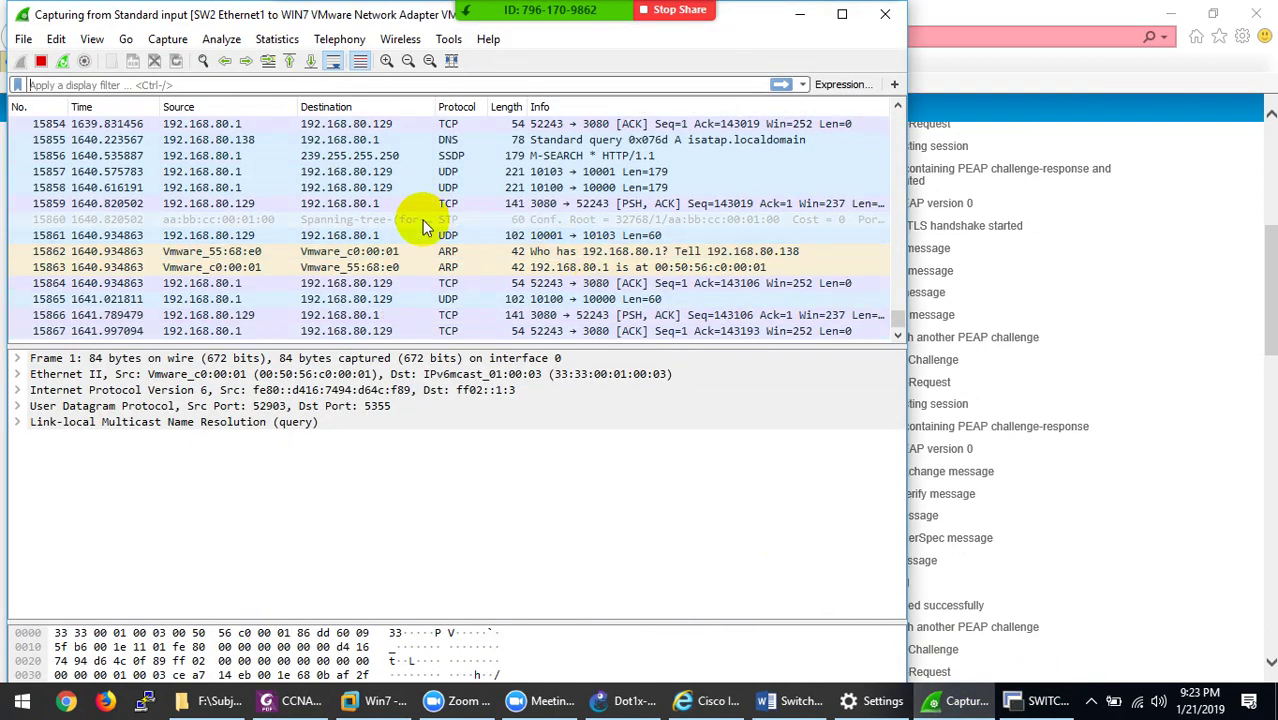
{"action": "scroll", "coordinate": [345, 230], "scroll_direction": "up", "scroll_amount": 4}
{"action": "scroll", "coordinate": [343, 229], "scroll_direction": "up", "scroll_amount": 20}
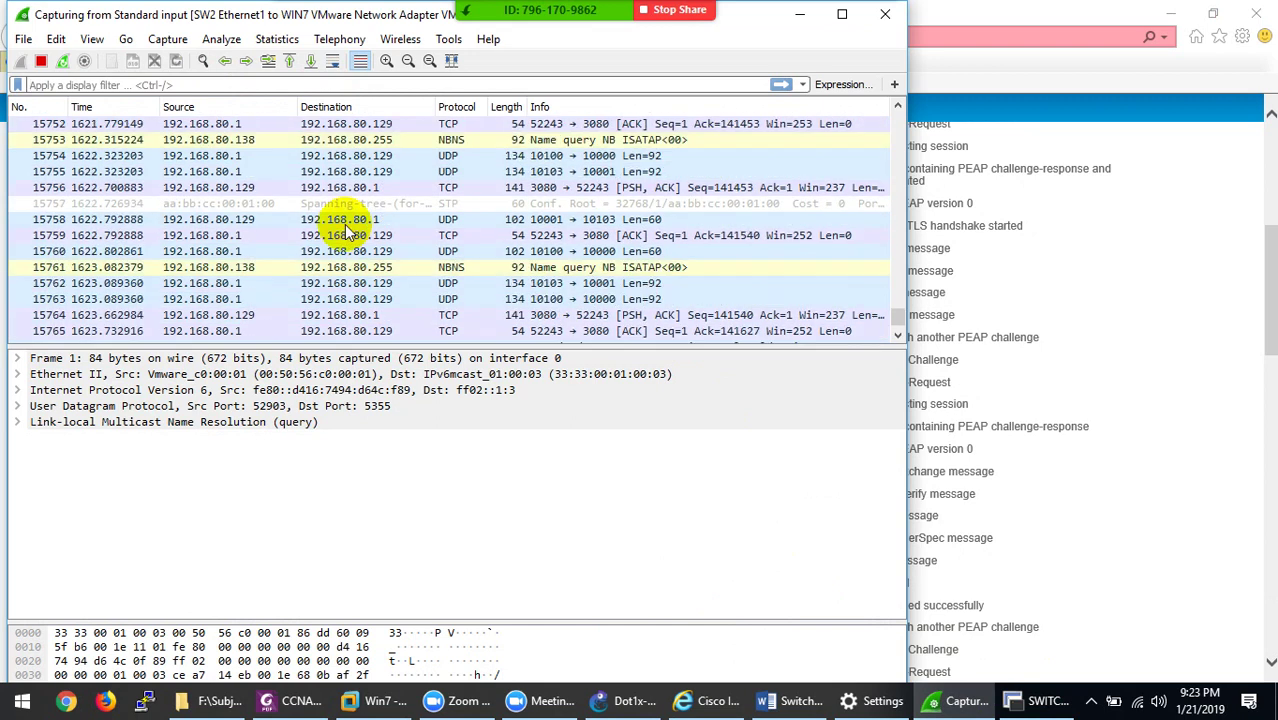
{"action": "scroll", "coordinate": [345, 231], "scroll_direction": "up", "scroll_amount": 20}
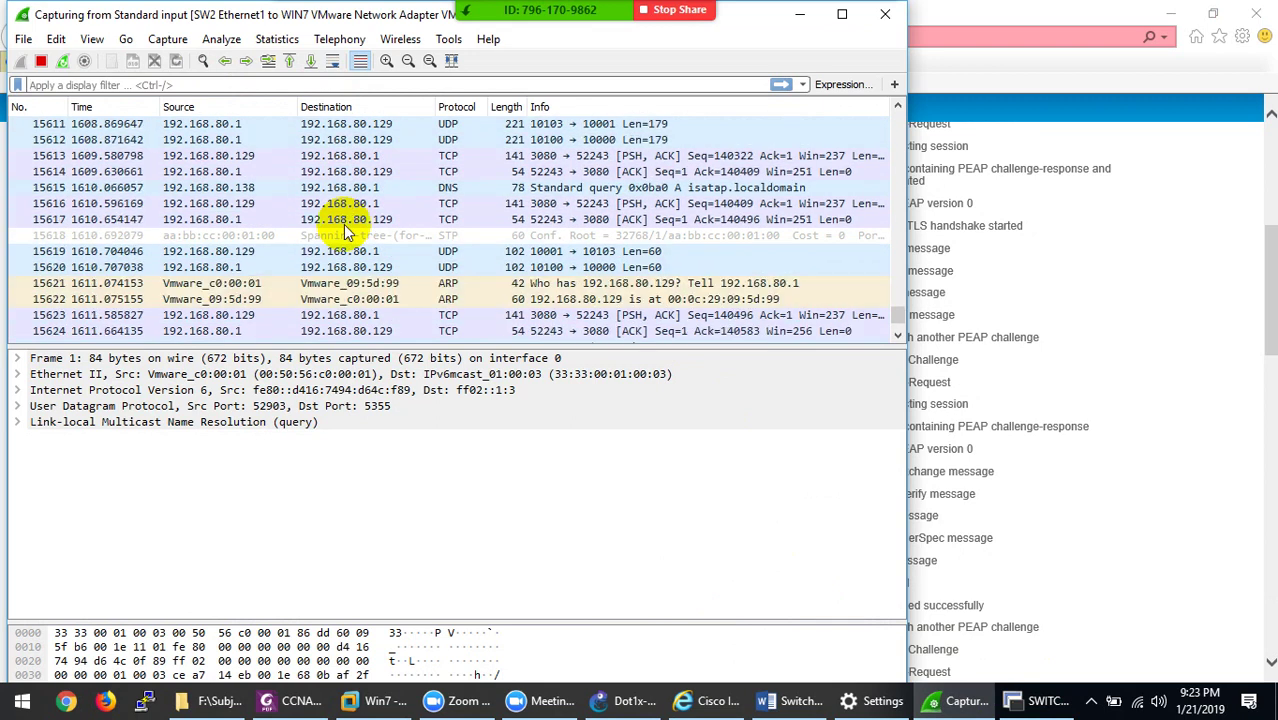
{"action": "scroll", "coordinate": [345, 231], "scroll_direction": "up", "scroll_amount": 20}
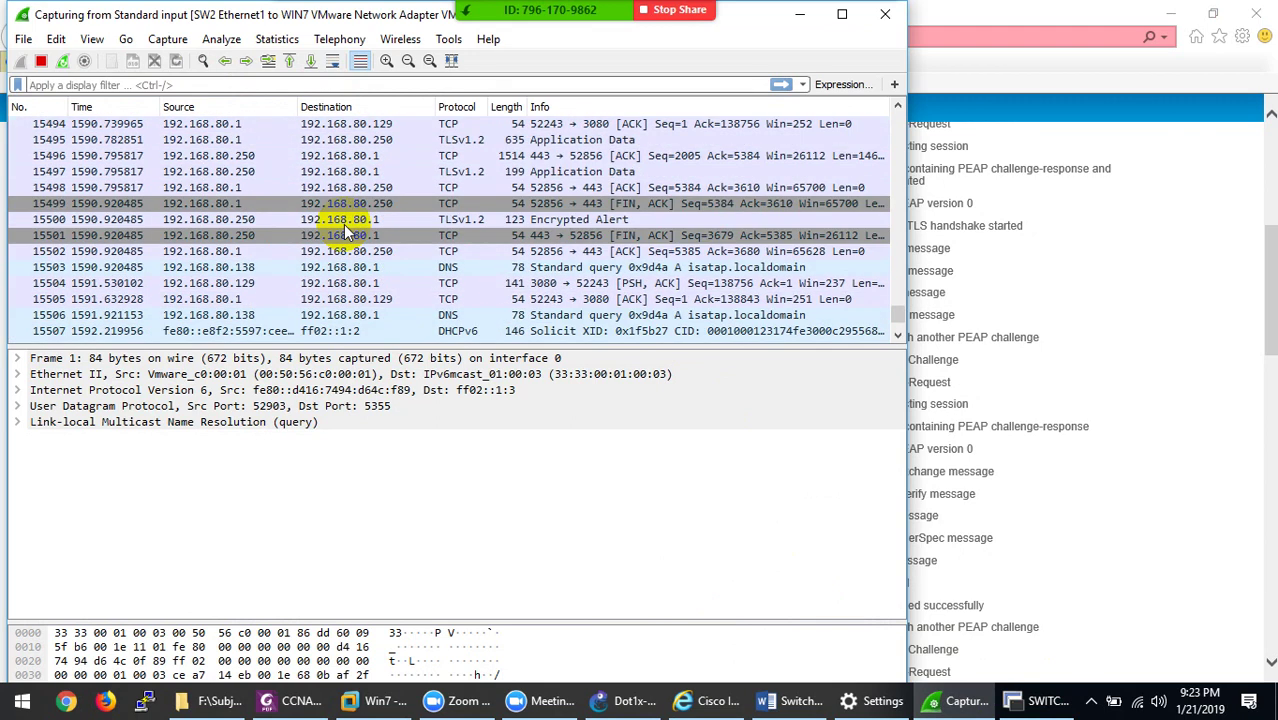
{"action": "scroll", "coordinate": [345, 231], "scroll_direction": "up", "scroll_amount": 20}
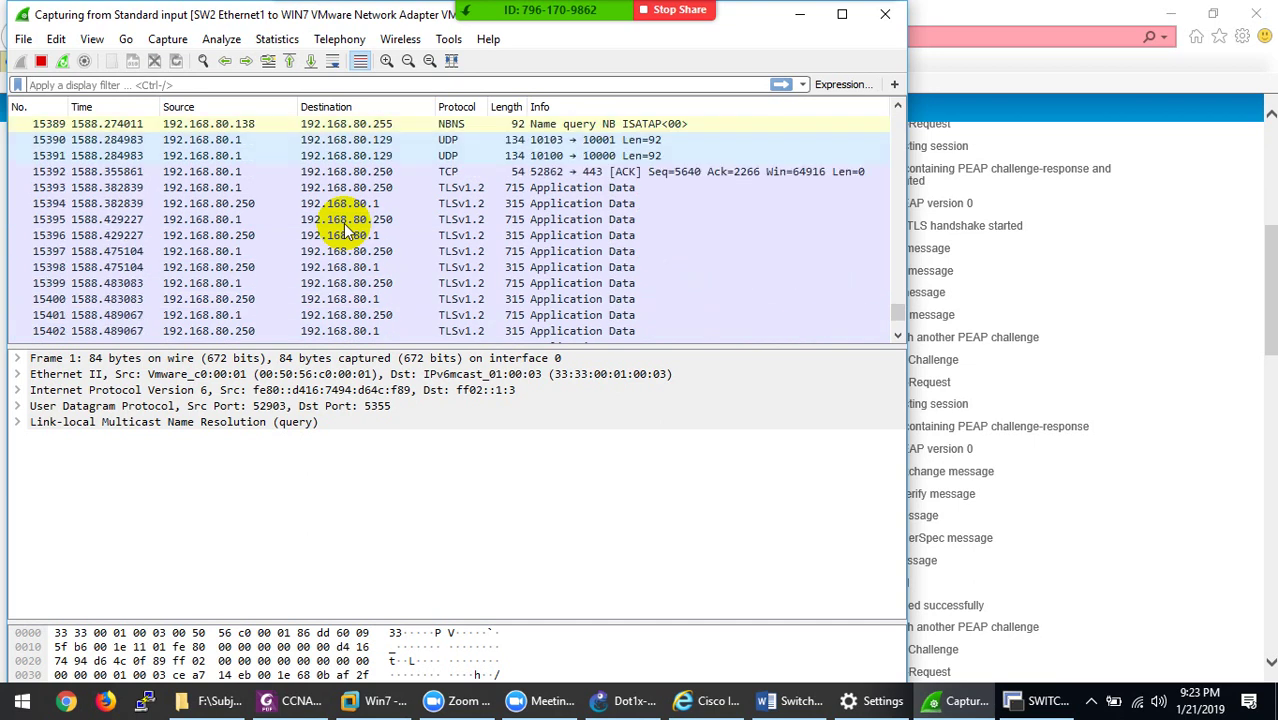
{"action": "scroll", "coordinate": [345, 231], "scroll_direction": "up", "scroll_amount": 20}
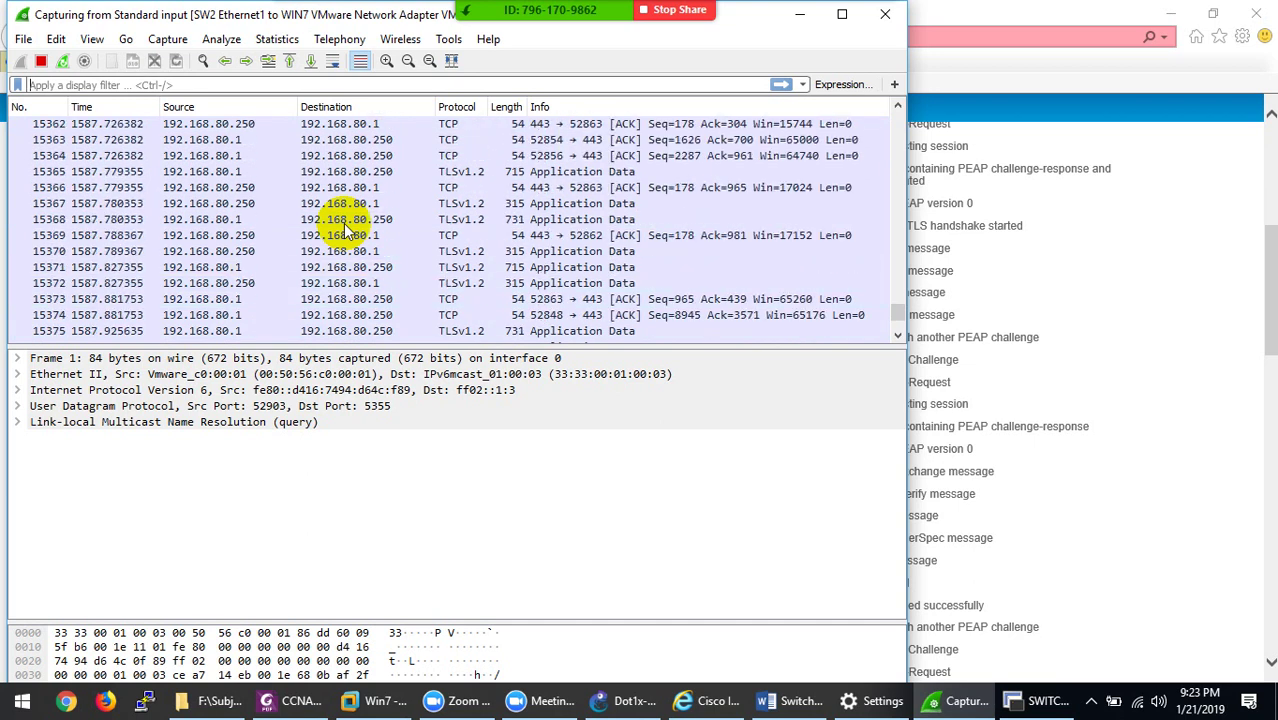
{"action": "scroll", "coordinate": [345, 231], "scroll_direction": "up", "scroll_amount": 20}
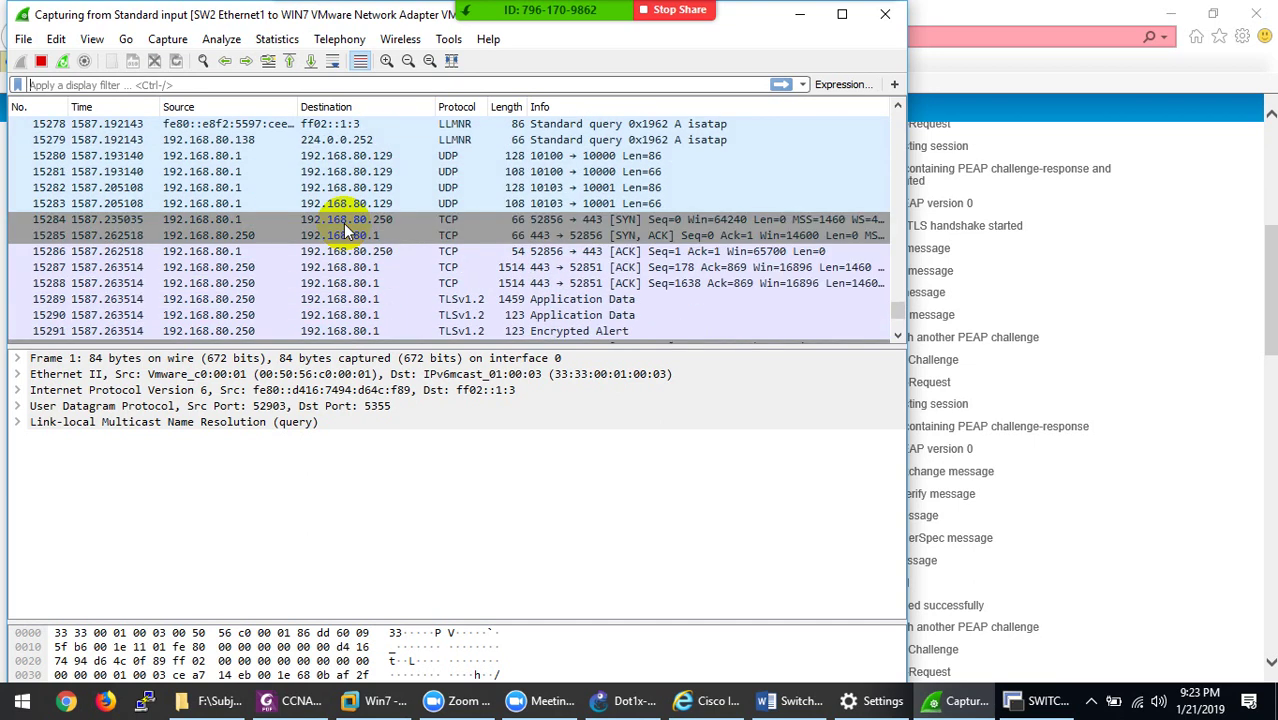
{"action": "scroll", "coordinate": [345, 231], "scroll_direction": "up", "scroll_amount": 20}
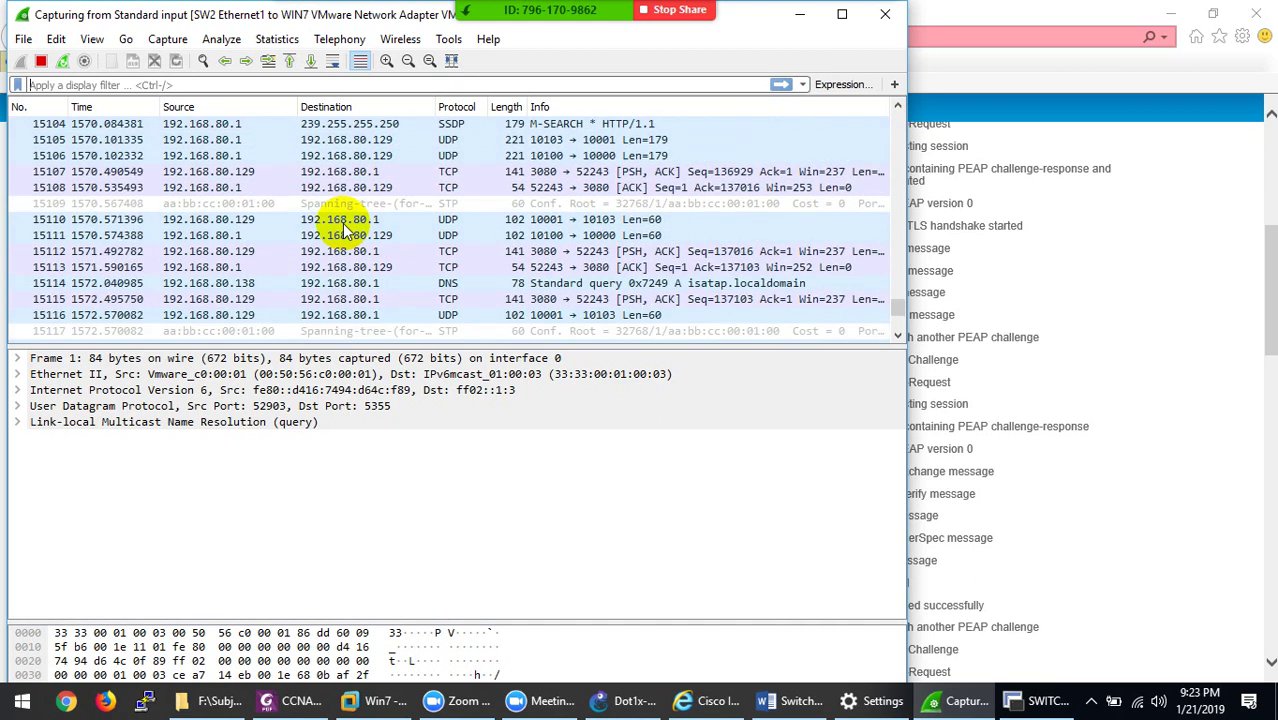
{"action": "left_click", "coordinate": [344, 226]}
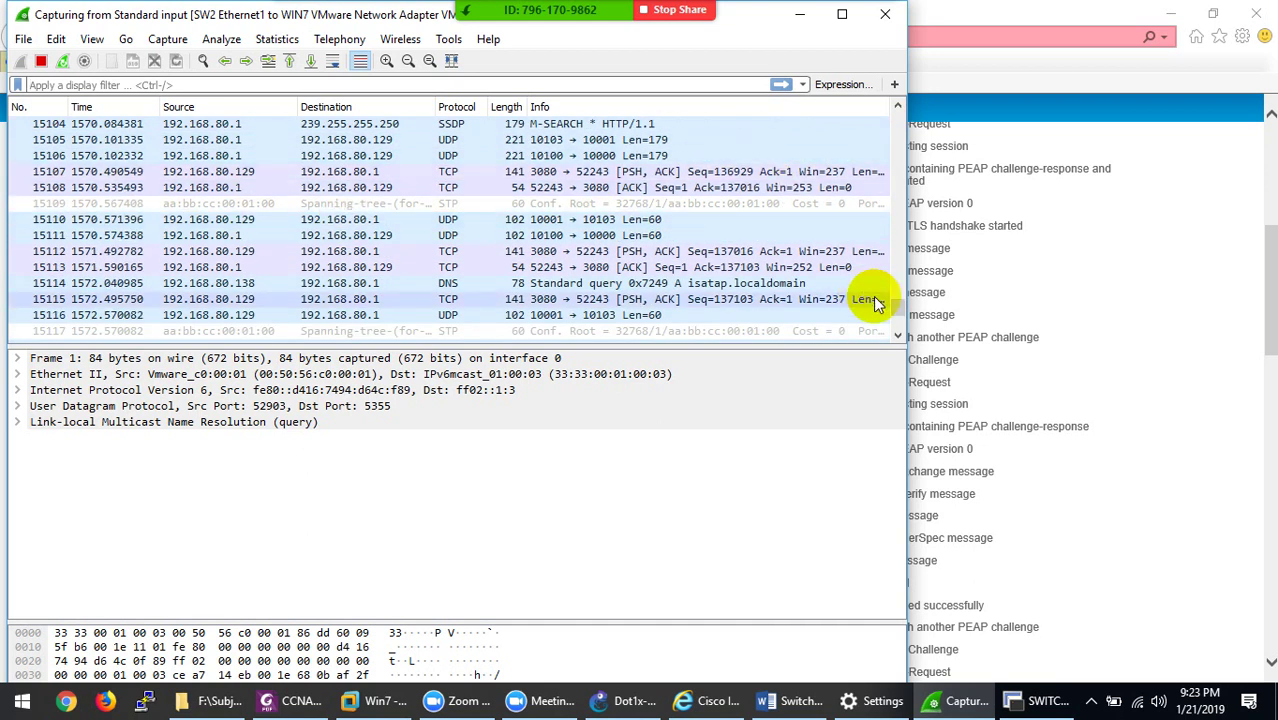
{"action": "left_click_drag", "start_coordinate": [893, 302], "coordinate": [901, 114]}
{"action": "scroll", "coordinate": [571, 180], "scroll_direction": "down", "scroll_amount": 7}
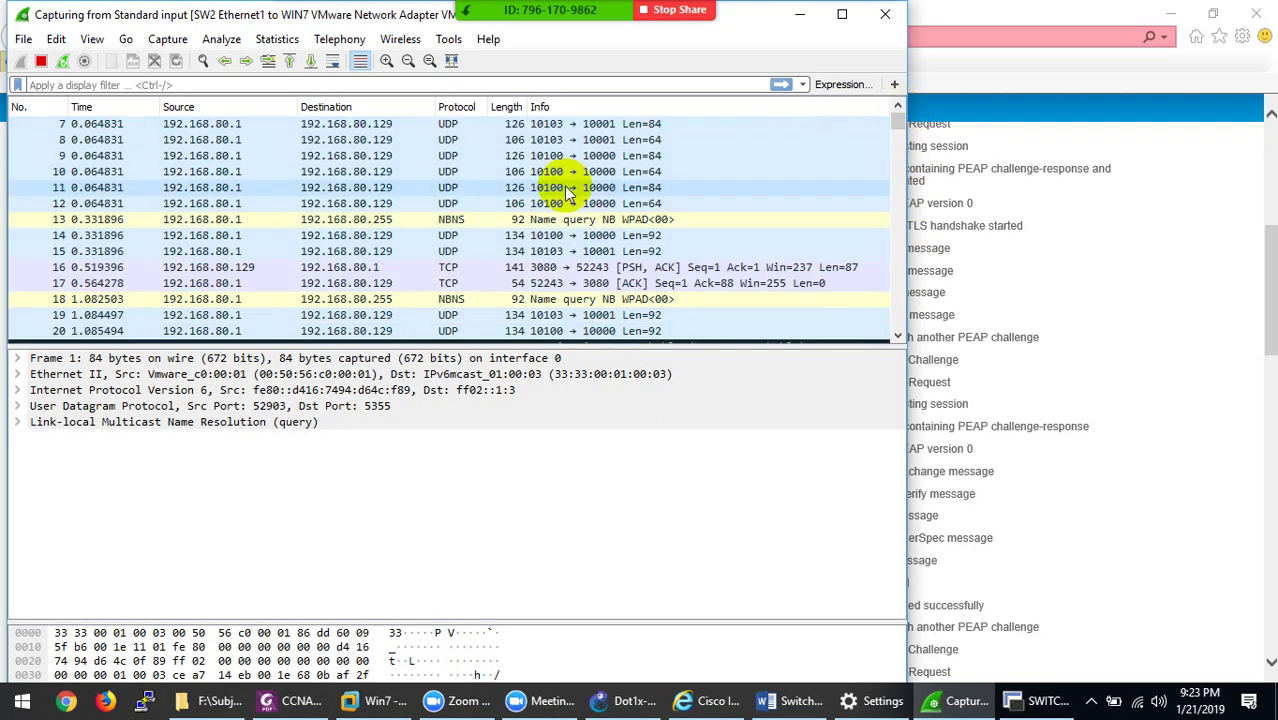
{"action": "scroll", "coordinate": [415, 255], "scroll_direction": "down", "scroll_amount": 13}
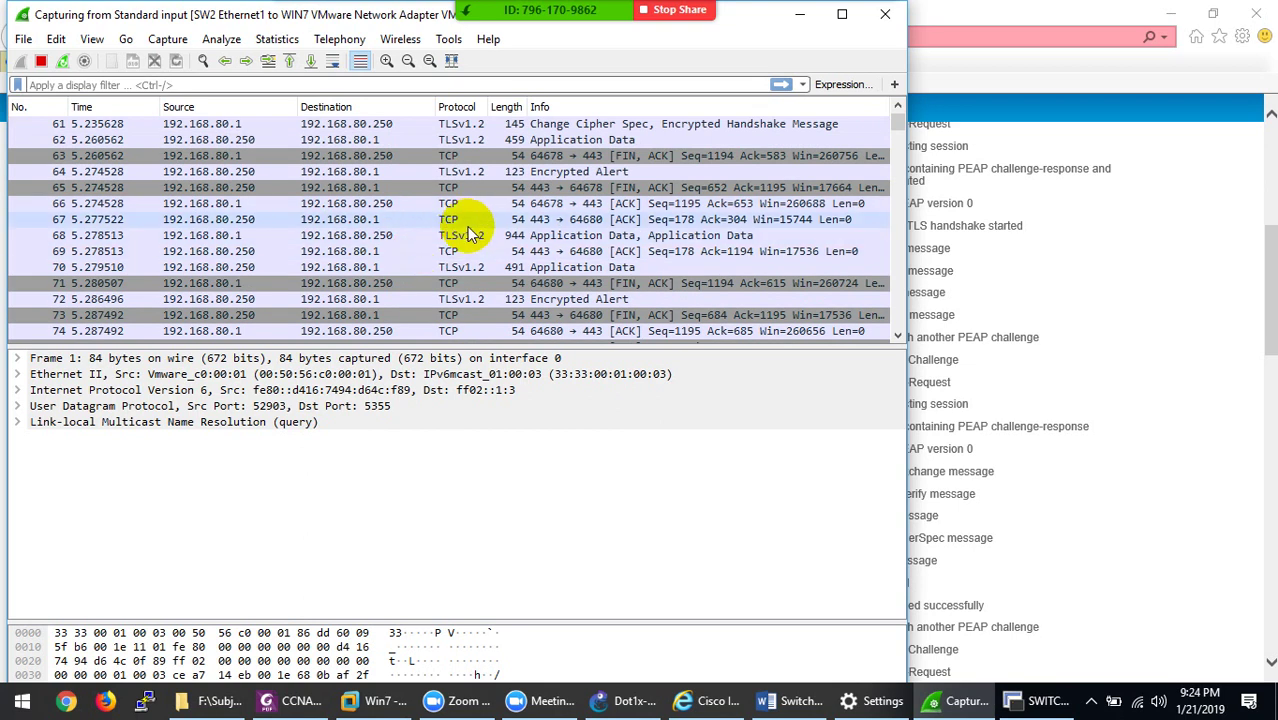
{"action": "scroll", "coordinate": [515, 287], "scroll_direction": "down", "scroll_amount": 13}
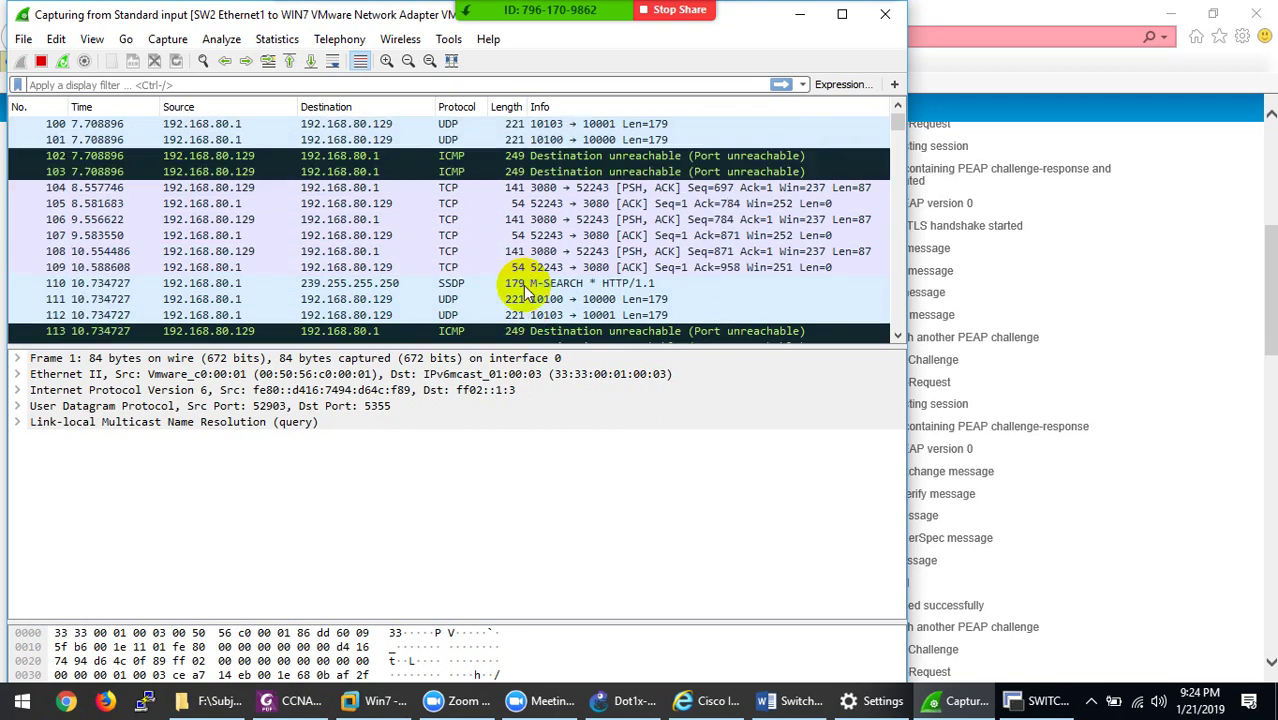
{"action": "scroll", "coordinate": [525, 290], "scroll_direction": "down", "scroll_amount": 20}
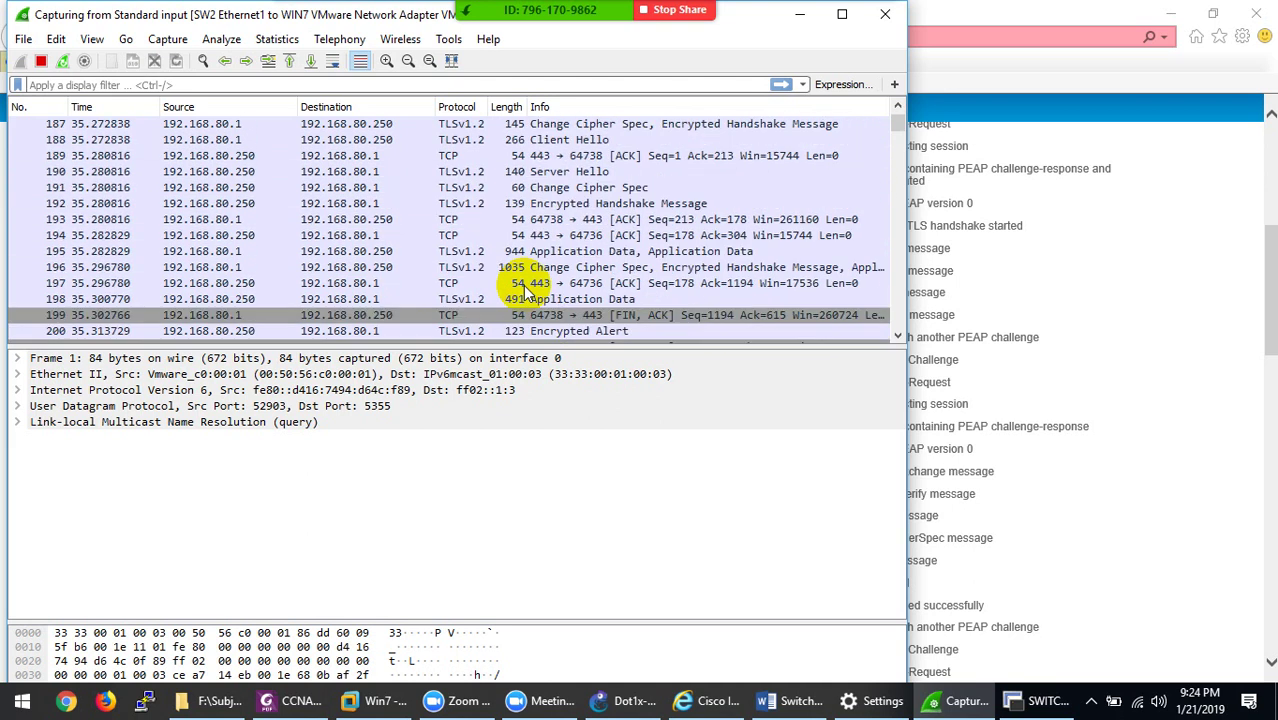
{"action": "scroll", "coordinate": [525, 290], "scroll_direction": "down", "scroll_amount": 20}
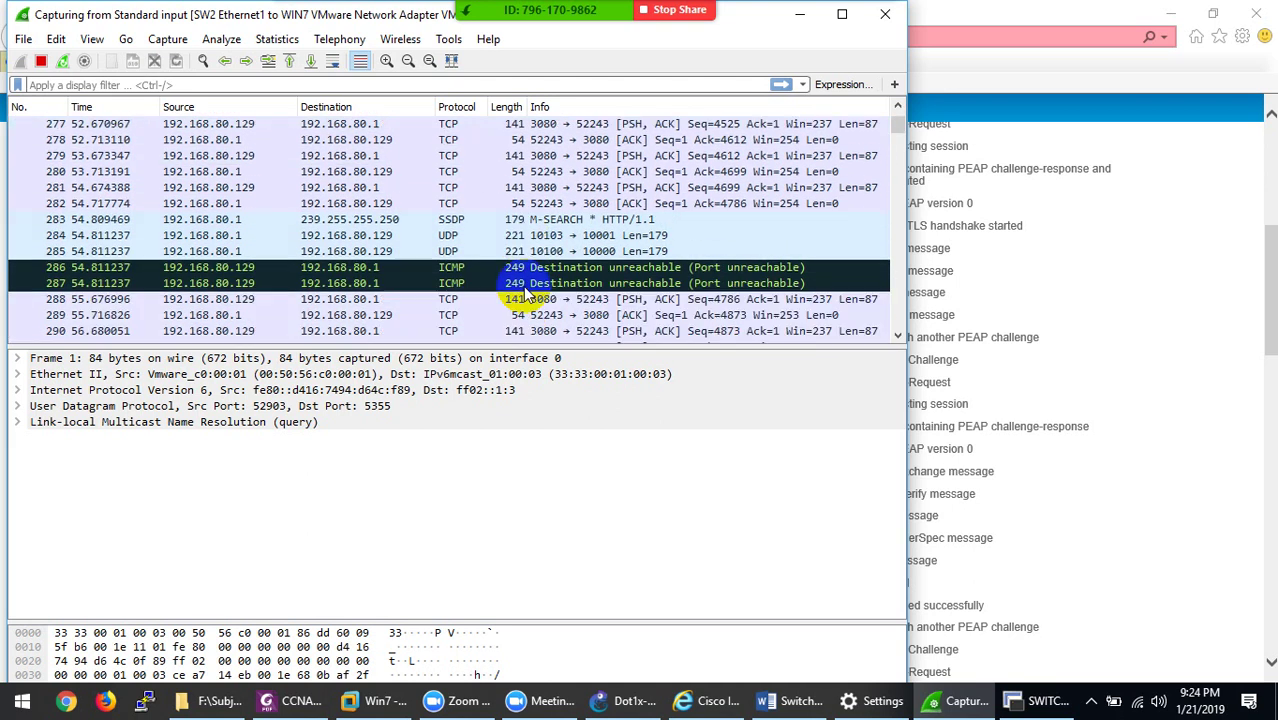
{"action": "scroll", "coordinate": [525, 290], "scroll_direction": "down", "scroll_amount": 20}
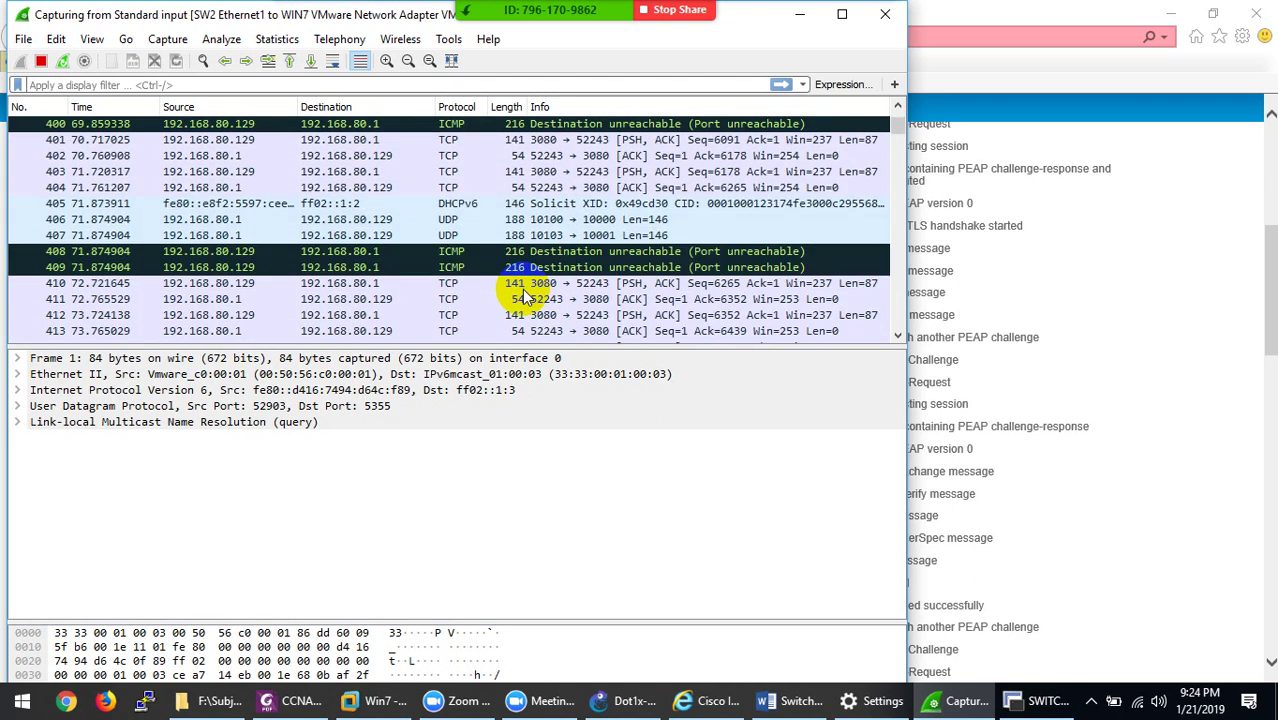
{"action": "left_click", "coordinate": [968, 702]}
{"action": "scroll", "coordinate": [270, 487], "scroll_direction": "down", "scroll_amount": 1}
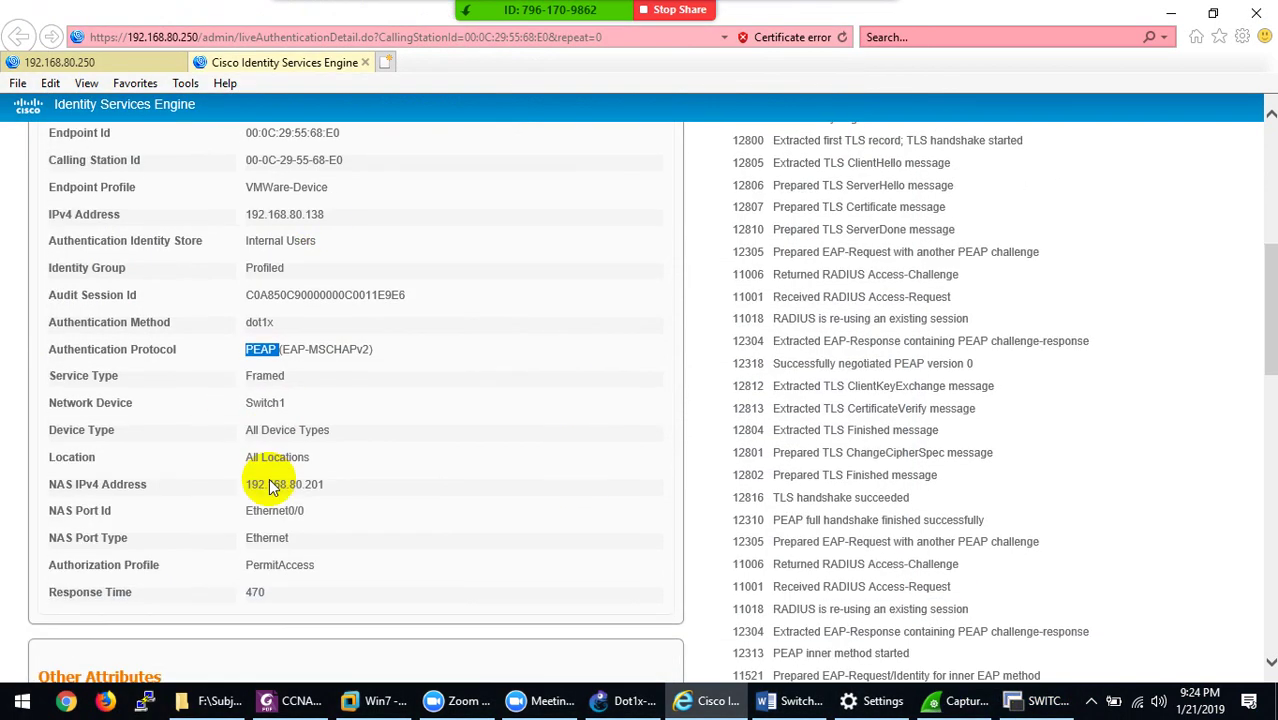
{"action": "double_click", "coordinate": [286, 400]}
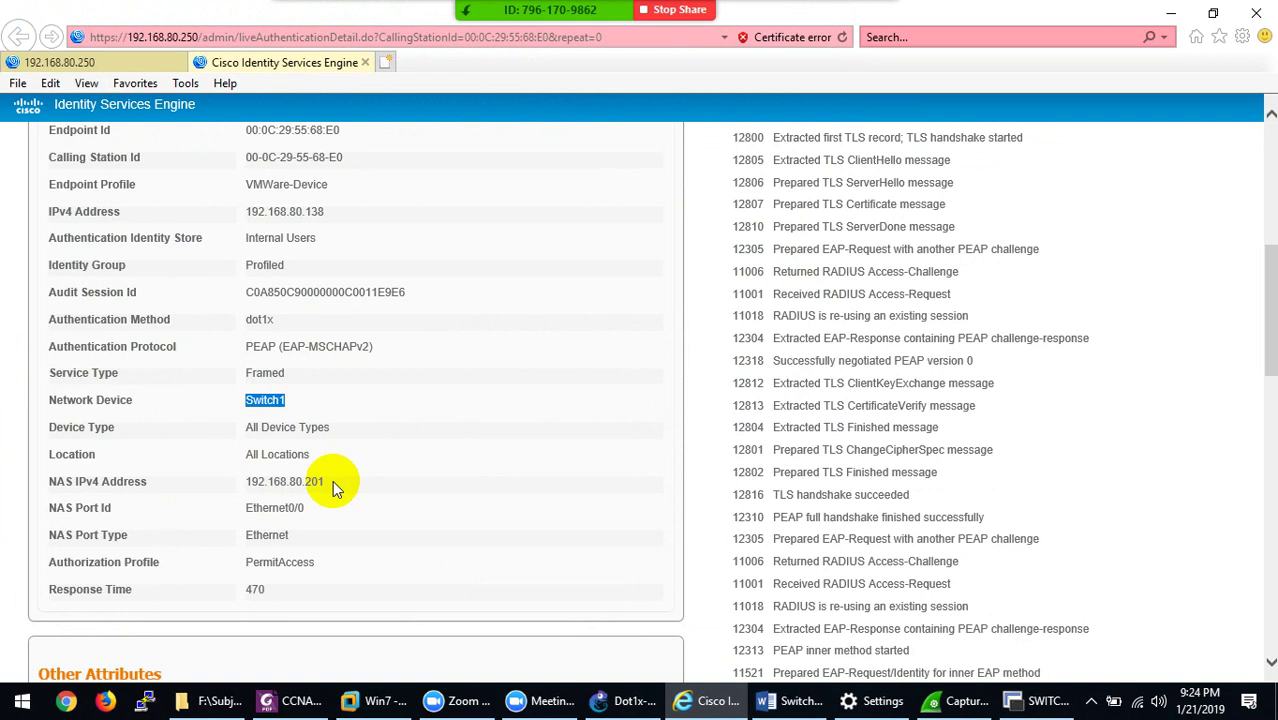
{"action": "left_click_drag", "start_coordinate": [330, 481], "coordinate": [268, 487]}
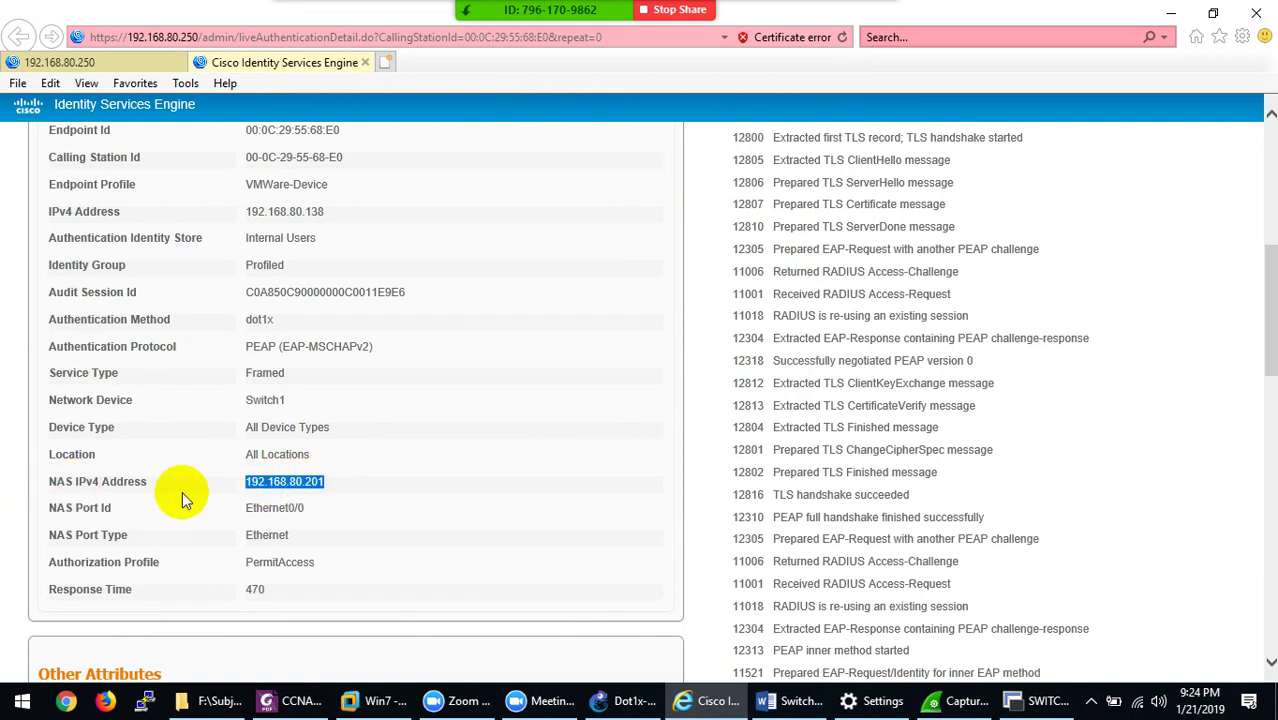
{"action": "left_click_drag", "start_coordinate": [318, 508], "coordinate": [246, 509]}
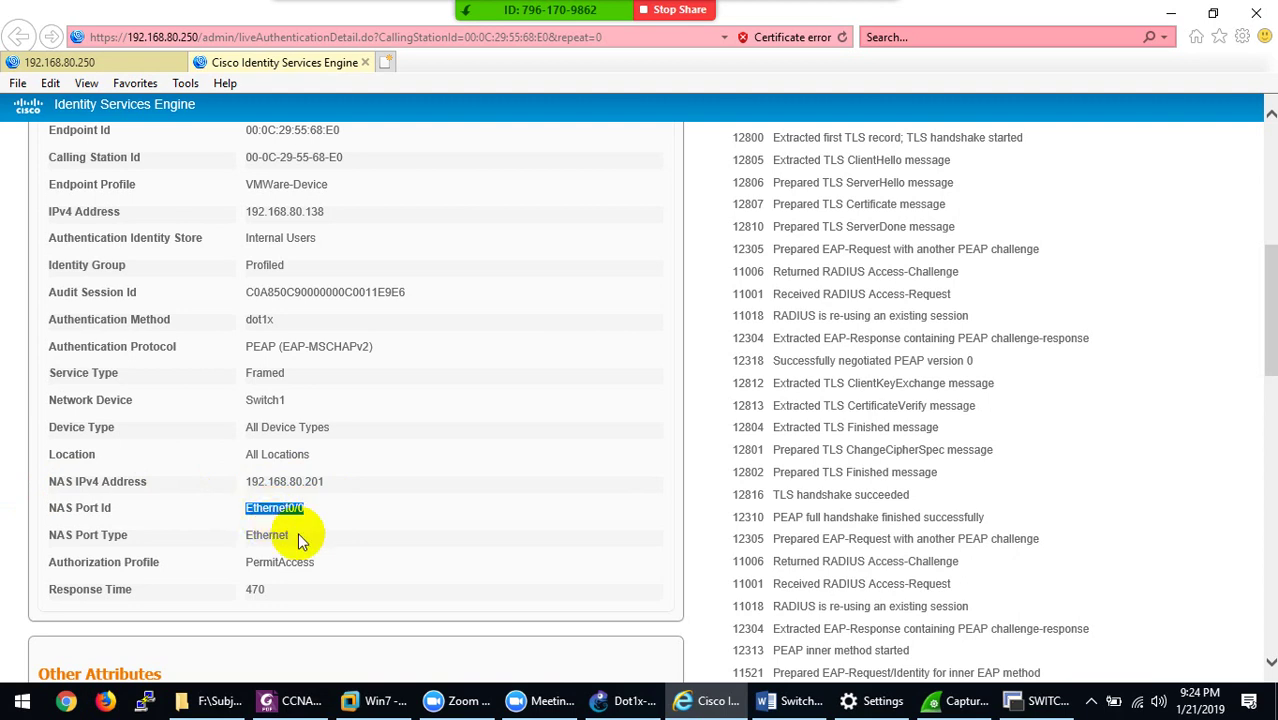
{"action": "left_click_drag", "start_coordinate": [316, 563], "coordinate": [250, 562]}
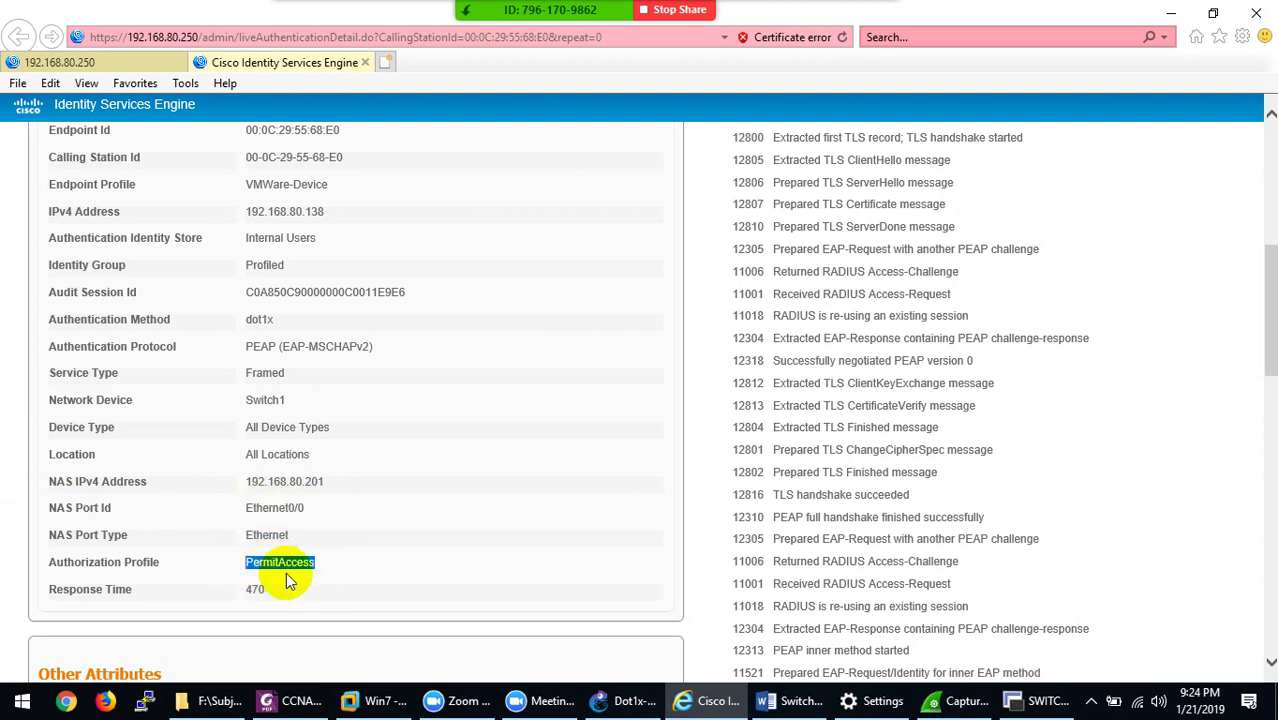
{"action": "scroll", "coordinate": [388, 556], "scroll_direction": "down", "scroll_amount": 3}
{"action": "scroll", "coordinate": [328, 459], "scroll_direction": "down", "scroll_amount": 1}
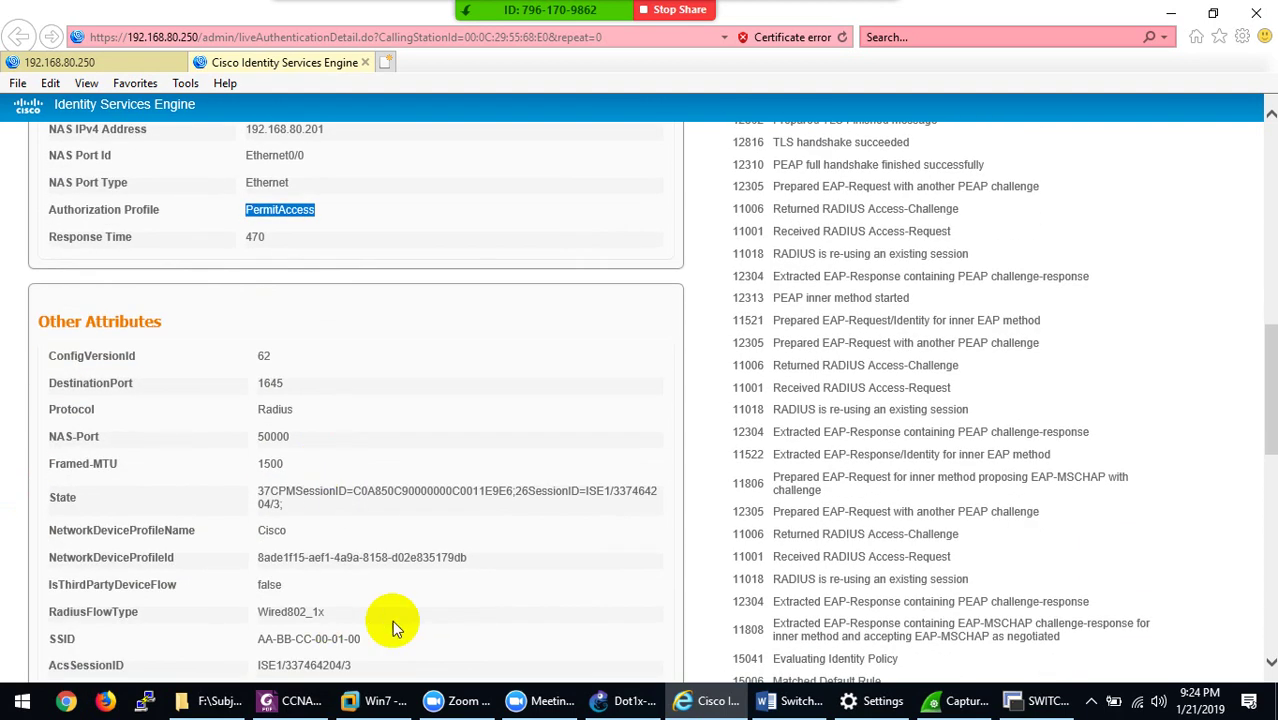
{"action": "scroll", "coordinate": [820, 440], "scroll_direction": "up", "scroll_amount": 5}
{"action": "scroll", "coordinate": [915, 390], "scroll_direction": "up", "scroll_amount": 4}
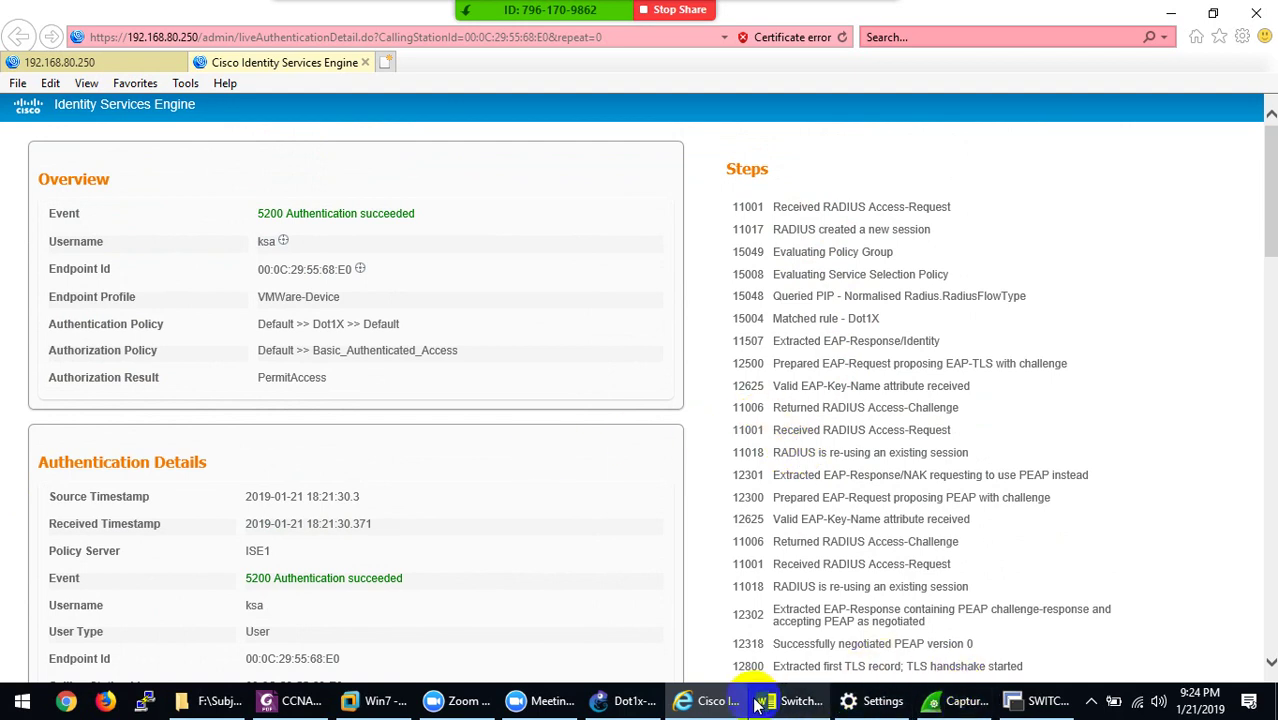
Close Win7's network connection details and Local Area Connection status windows
{"action": "left_click", "coordinate": [627, 706]}
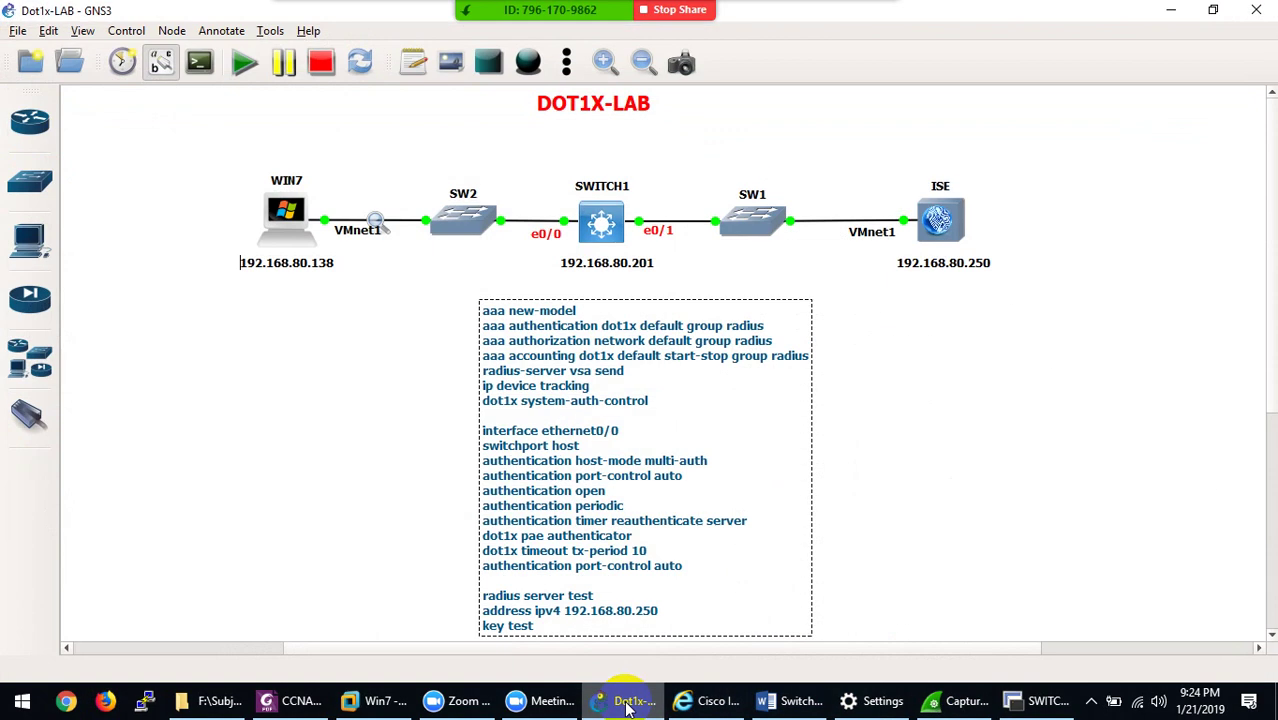
{"action": "left_click", "coordinate": [627, 706]}
{"action": "left_click", "coordinate": [376, 712]}
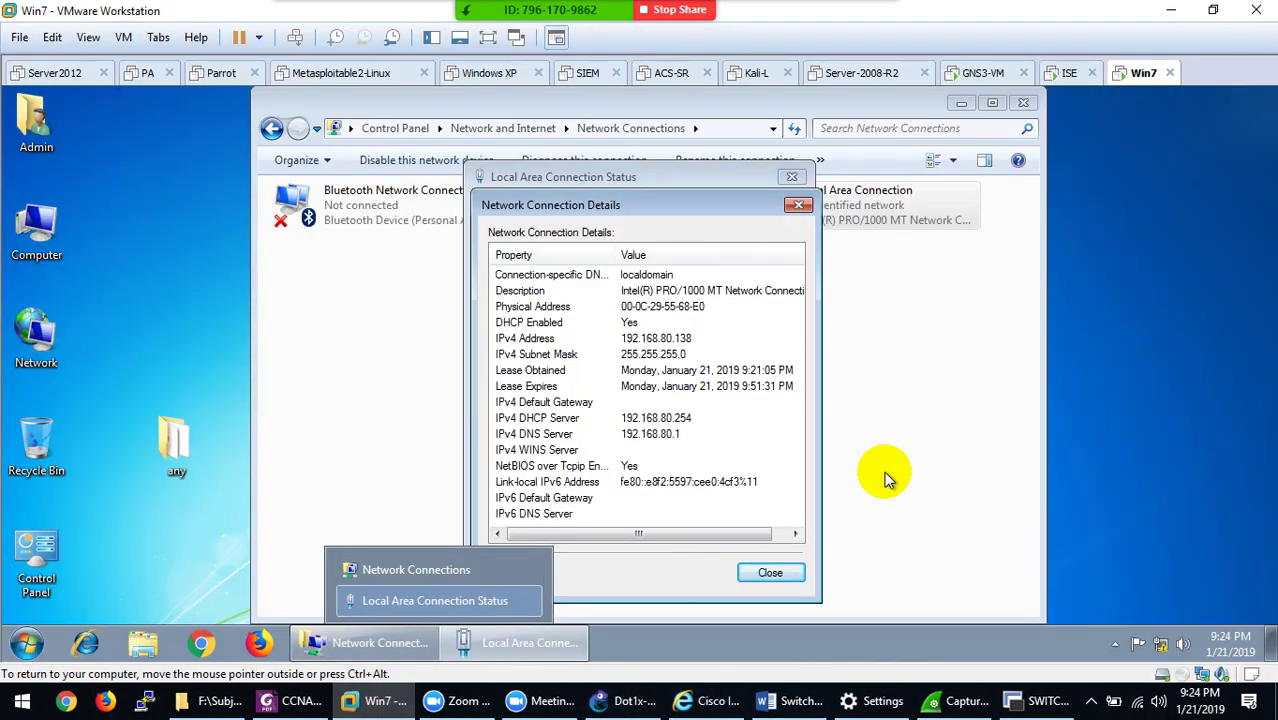
{"action": "left_click", "coordinate": [786, 575]}
{"action": "left_click", "coordinate": [784, 570]}
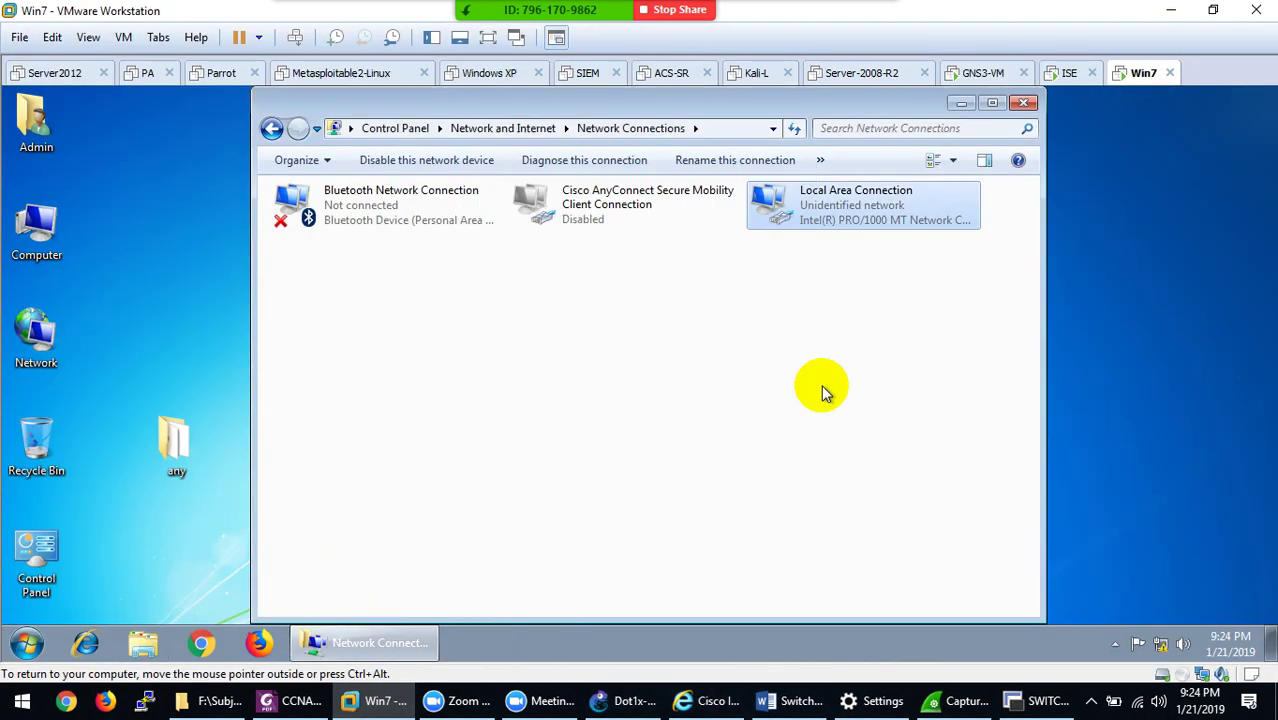
Disable the Local Area Connection and then enable it again
{"action": "right_click", "coordinate": [843, 214]}
{"action": "left_click", "coordinate": [848, 220]}
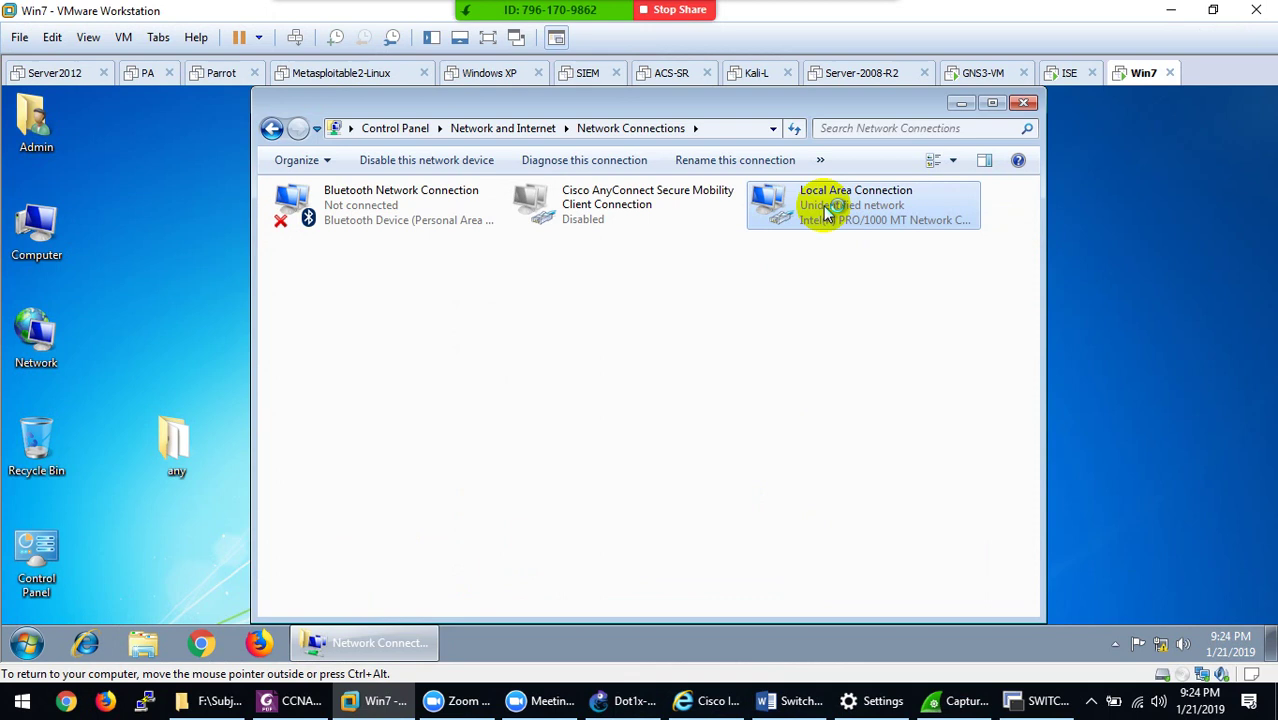
{"action": "right_click", "coordinate": [824, 211]}
{"action": "left_click", "coordinate": [830, 217]}
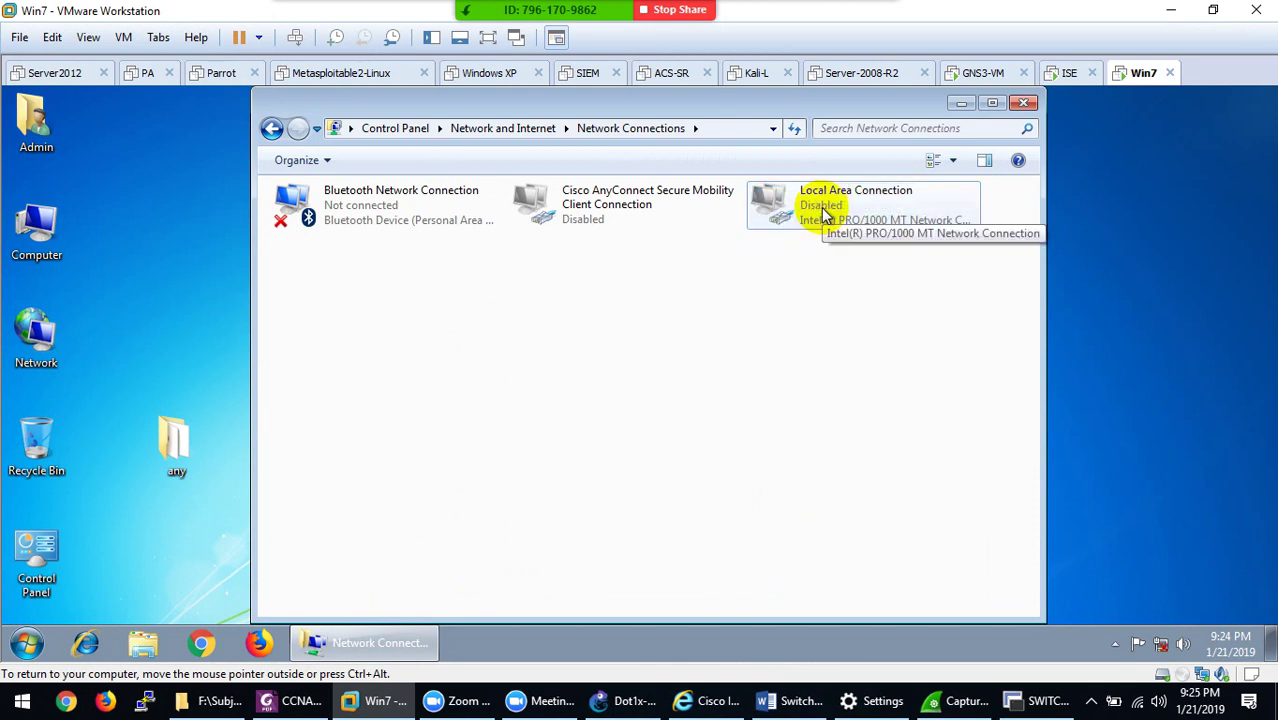
{"action": "right_click", "coordinate": [826, 219]}
{"action": "left_click", "coordinate": [836, 228]}
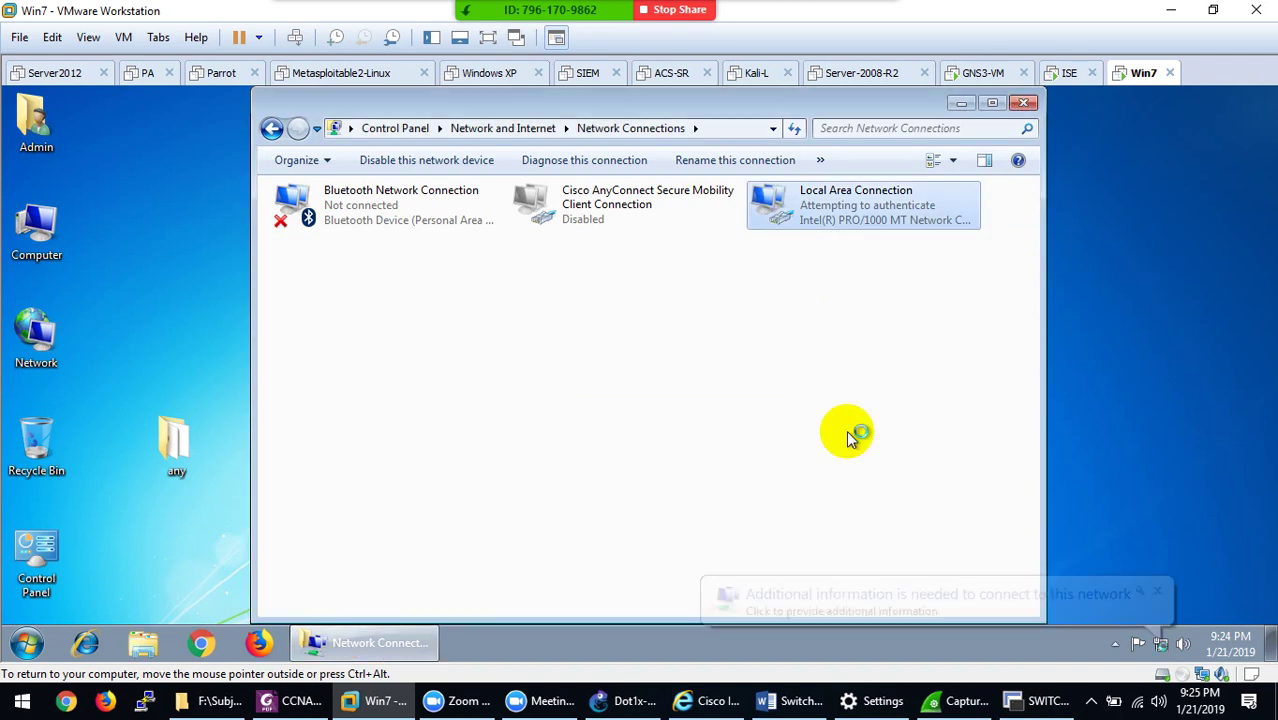
Sign in with wrong username 'aaa' and a wrong password, then check the failed connection status
{"action": "left_click", "coordinate": [846, 598]}
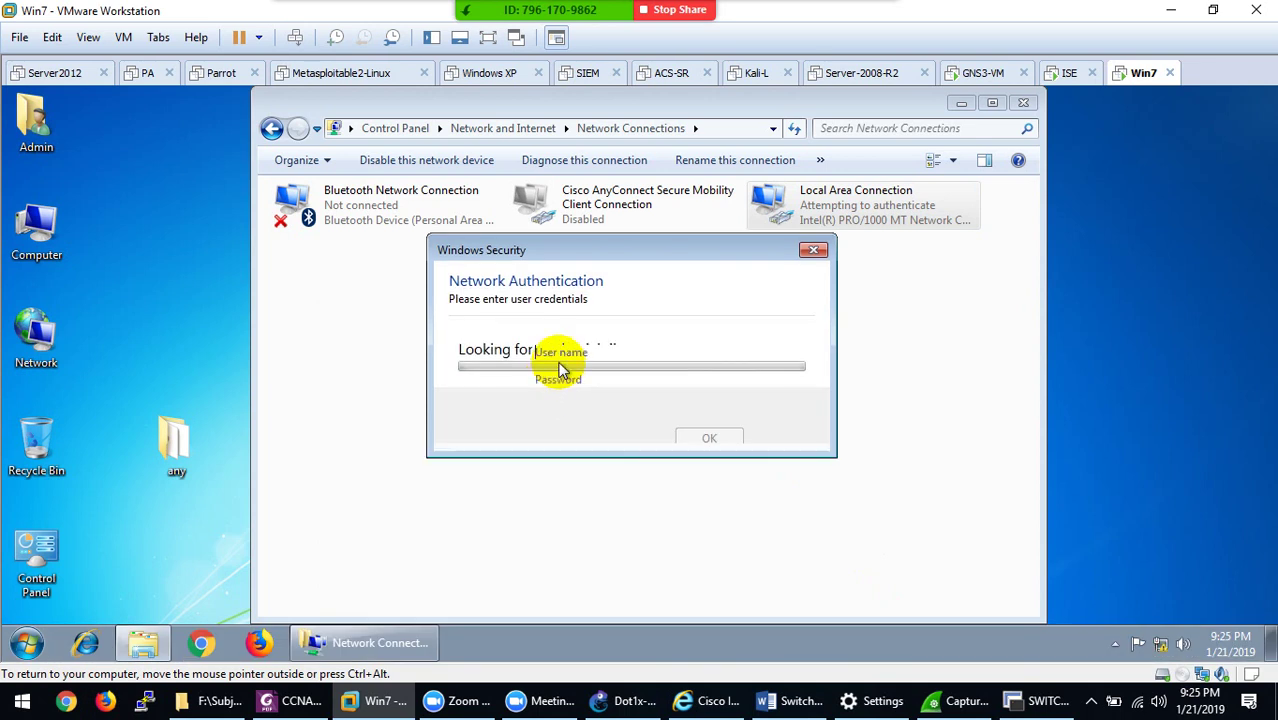
{"action": "type", "text": "a"}
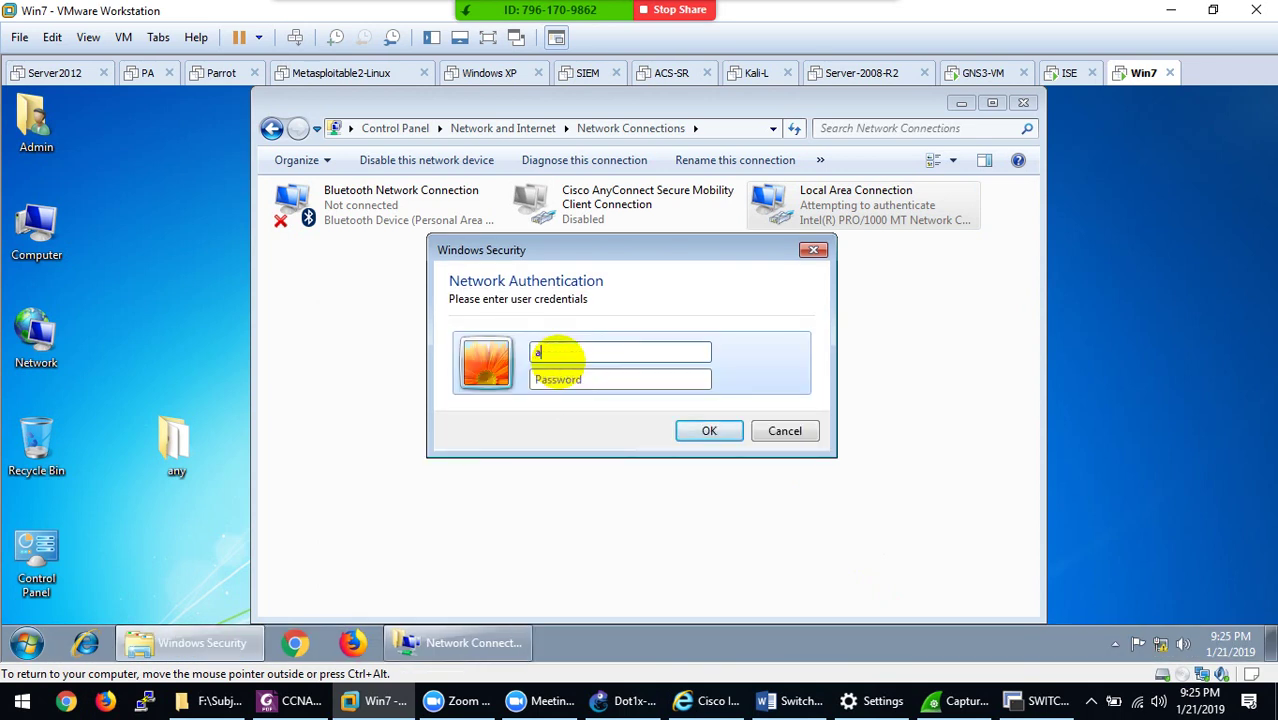
{"action": "type", "text": "aa"}
{"action": "left_click", "coordinate": [553, 380]}
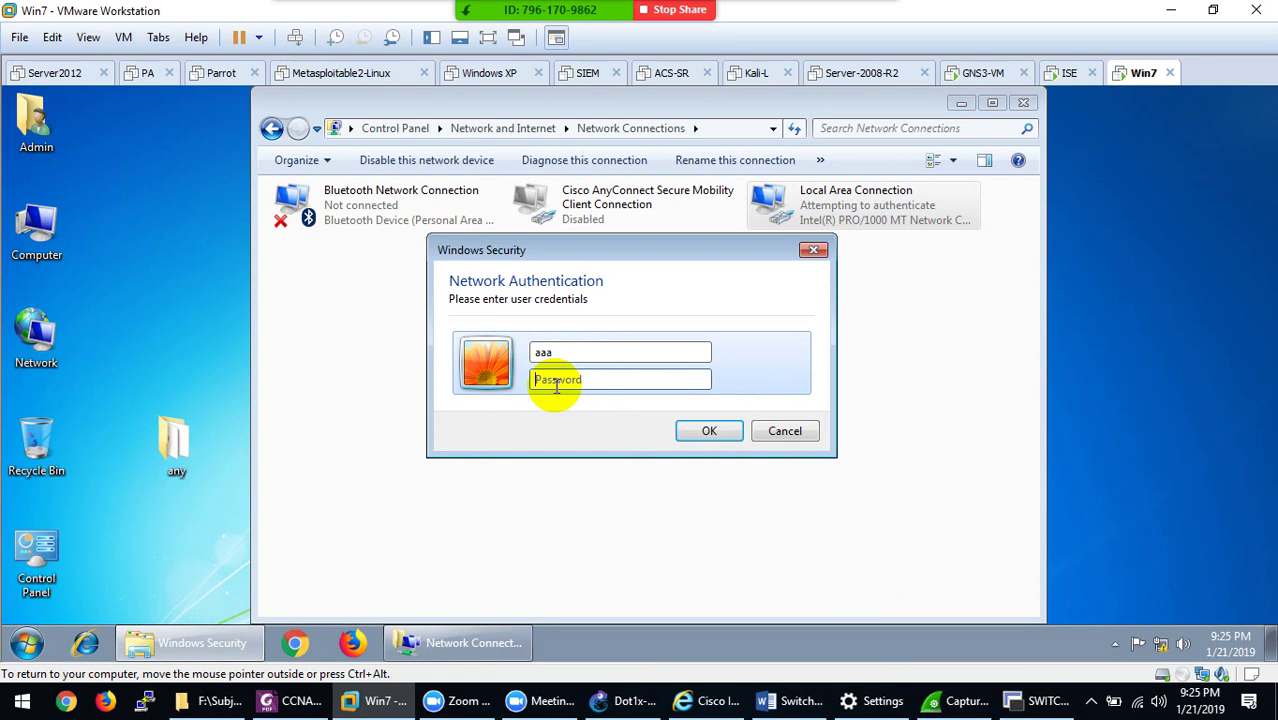
{"action": "type", "text": "aaaa"}
{"action": "left_click", "coordinate": [688, 425]}
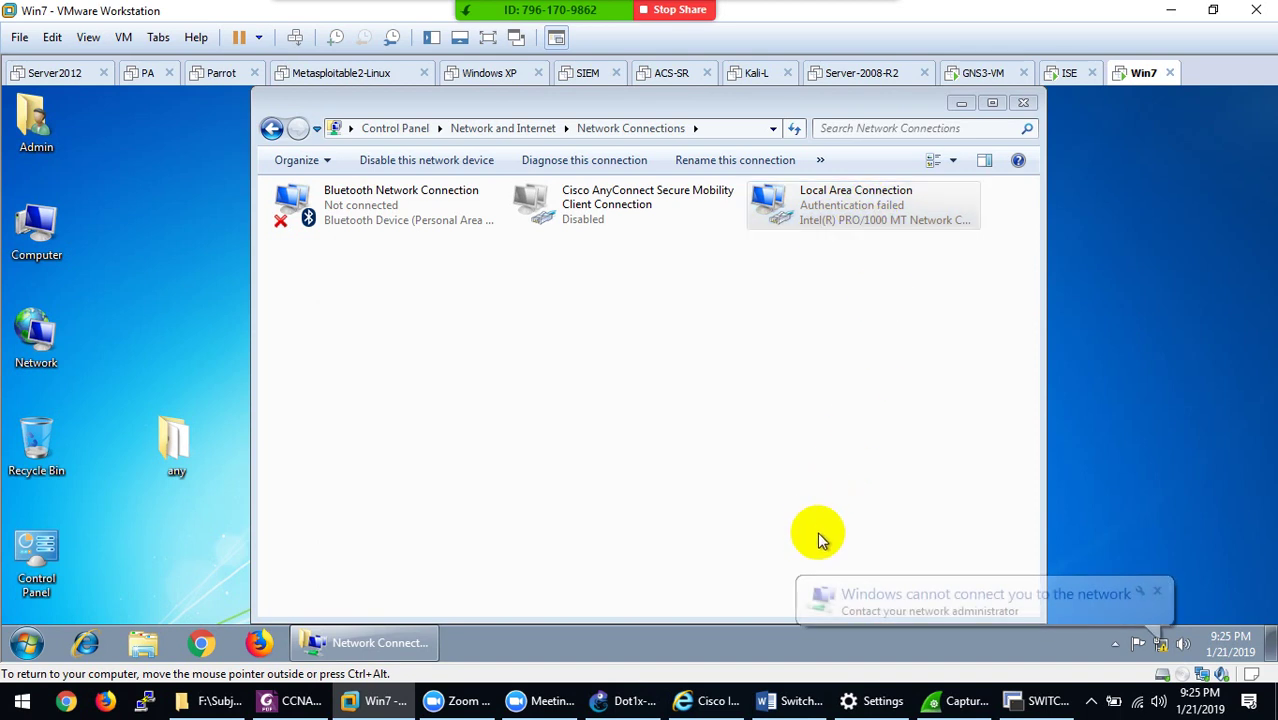
{"action": "left_click", "coordinate": [787, 206]}
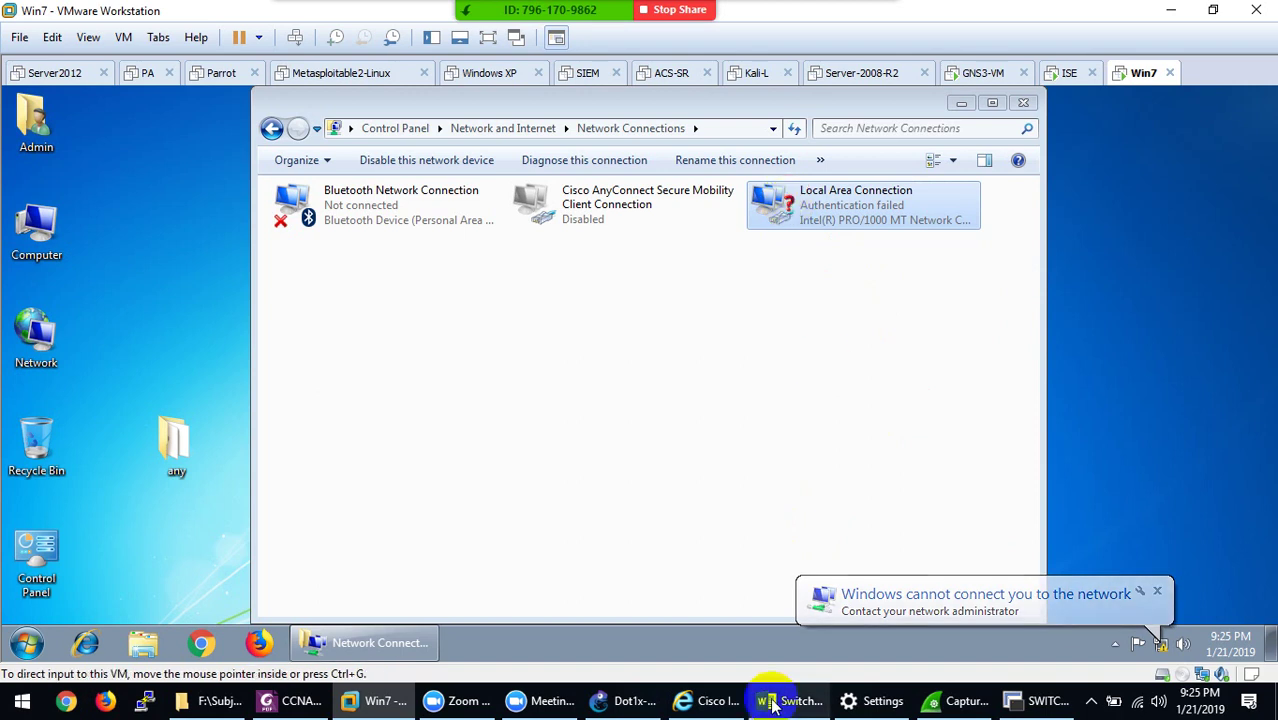
Close the ISE authentication details page and select ksa in the newest Livelog entry
{"action": "left_click", "coordinate": [712, 702]}
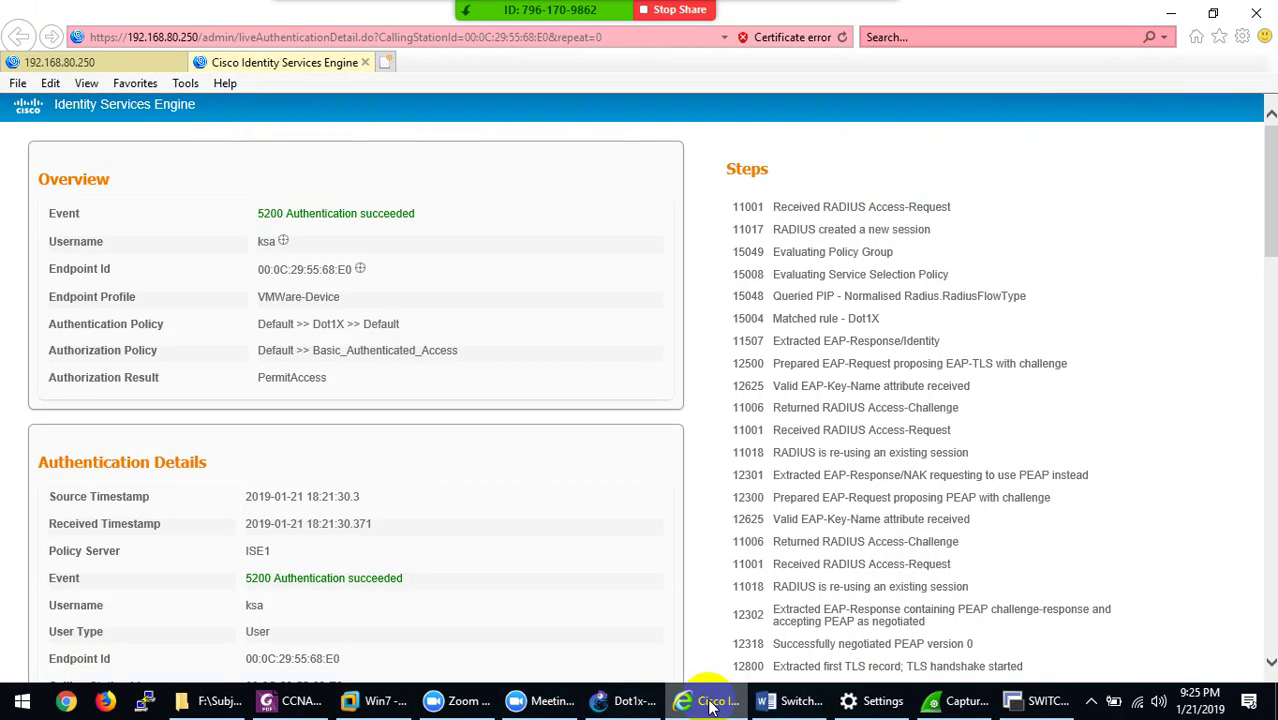
{"action": "left_click", "coordinate": [365, 63]}
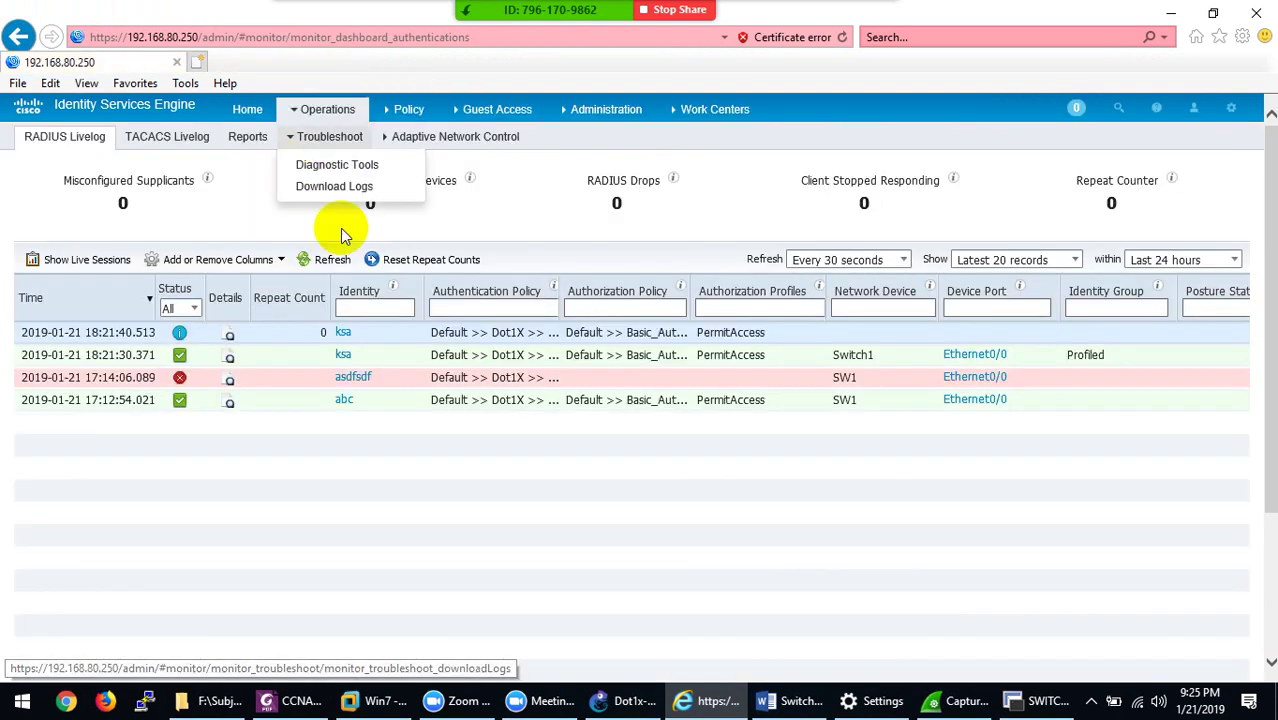
{"action": "double_click", "coordinate": [345, 340]}
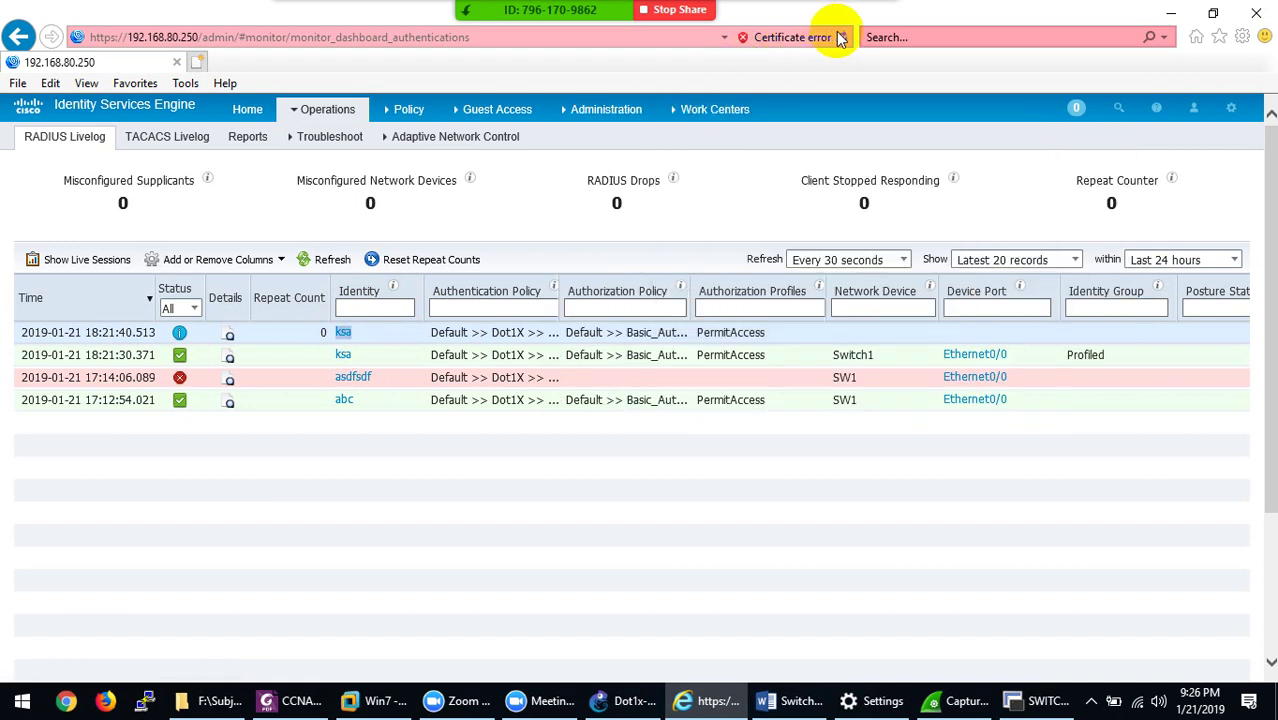
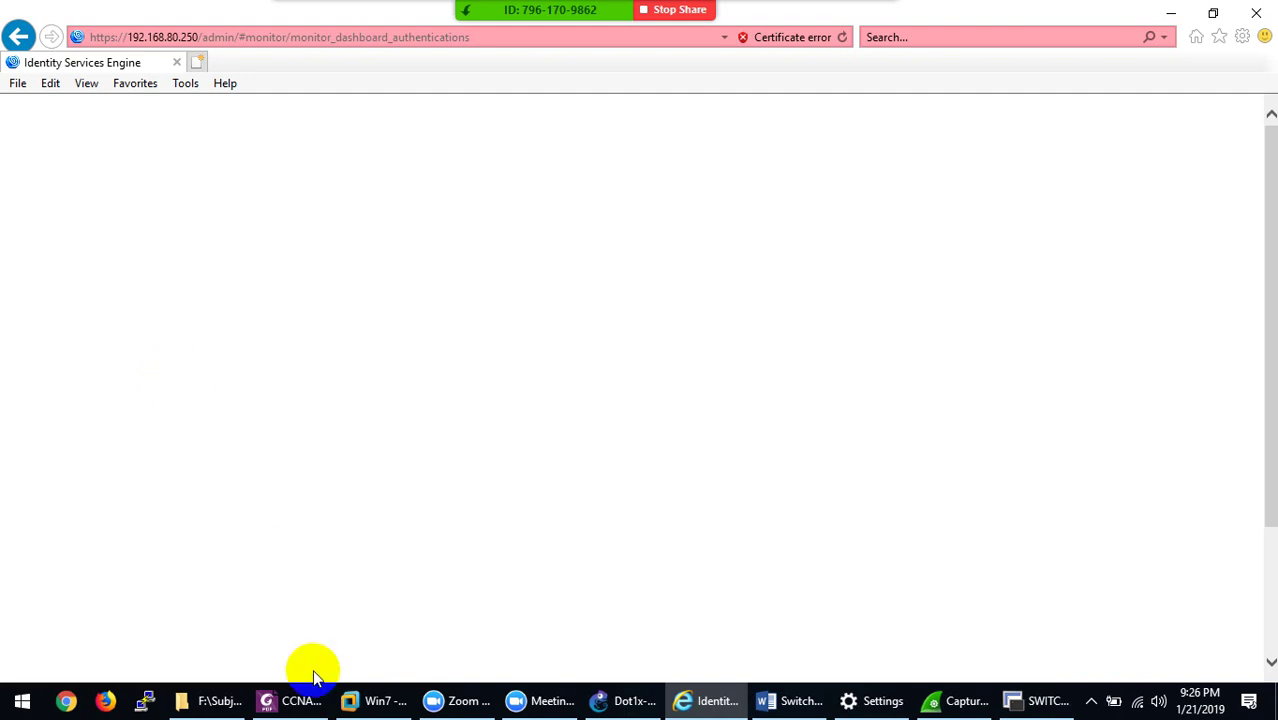
Scroll the CCNA lab PDF back from page 127 to 124, then minimize Foxit
{"action": "left_click", "coordinate": [291, 700]}
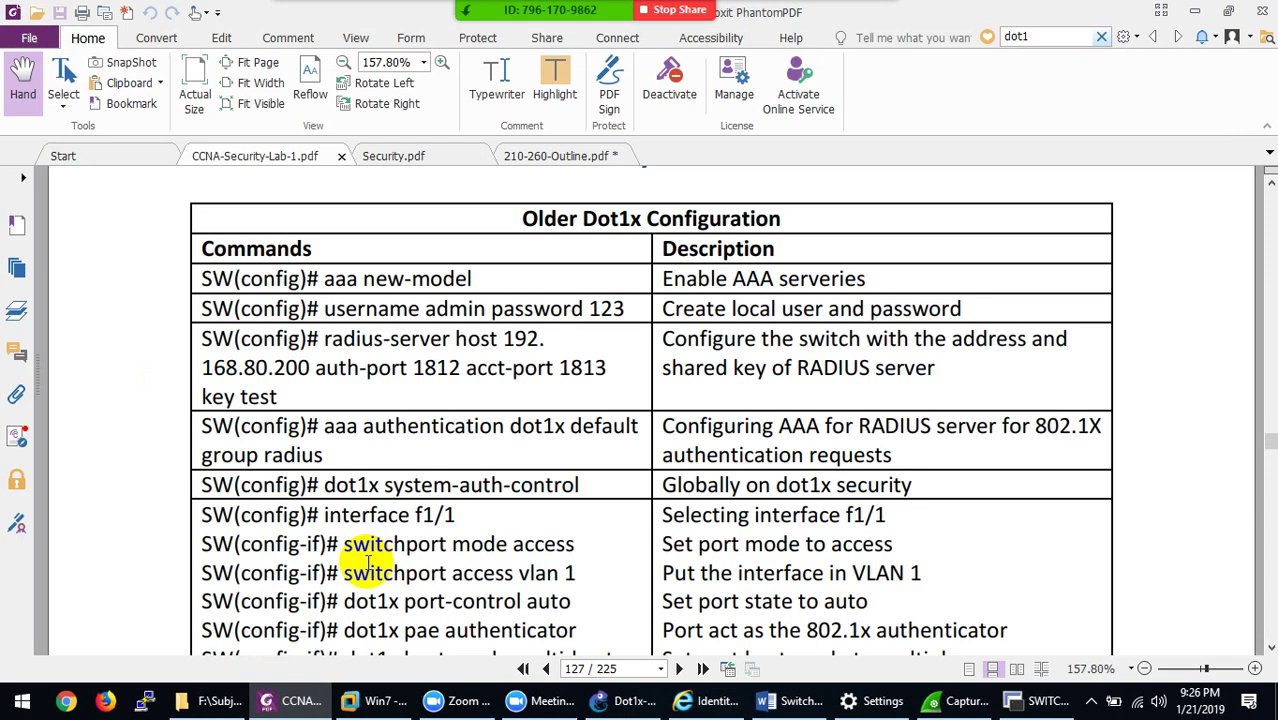
{"action": "scroll", "coordinate": [366, 560], "scroll_direction": "up", "scroll_amount": 10}
{"action": "scroll", "coordinate": [366, 560], "scroll_direction": "up", "scroll_amount": 10}
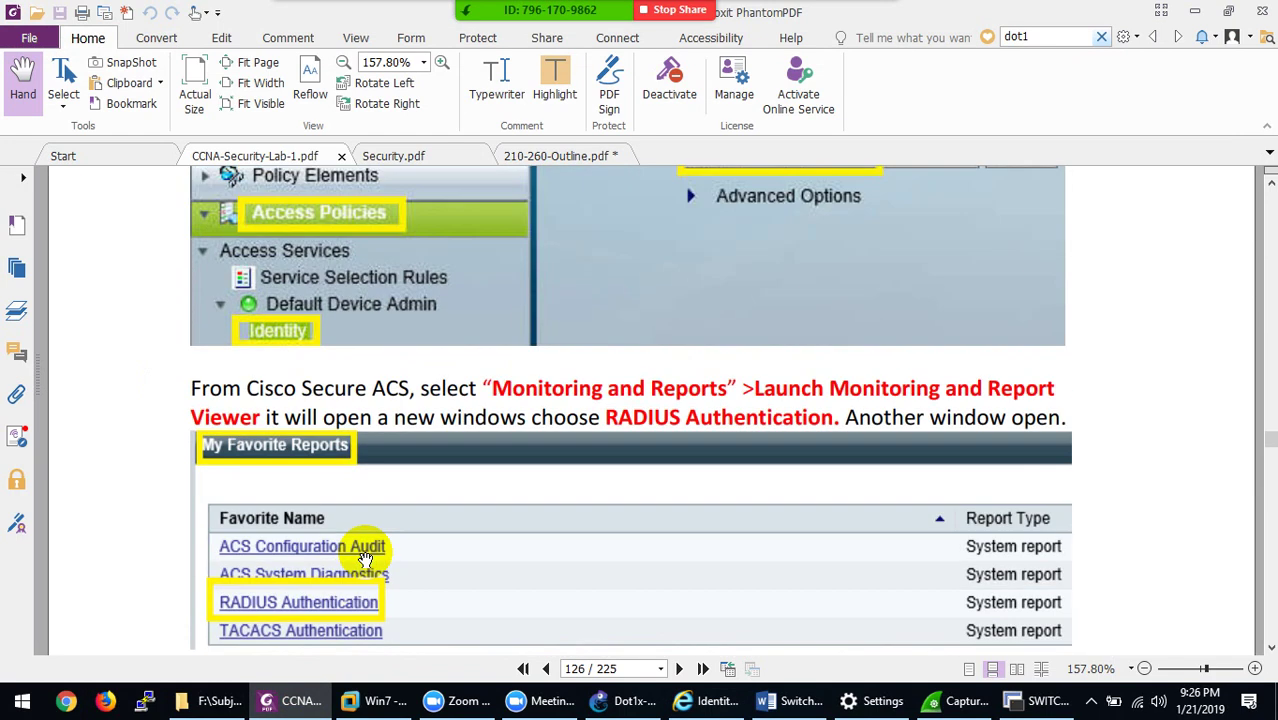
{"action": "scroll", "coordinate": [366, 560], "scroll_direction": "up", "scroll_amount": 15}
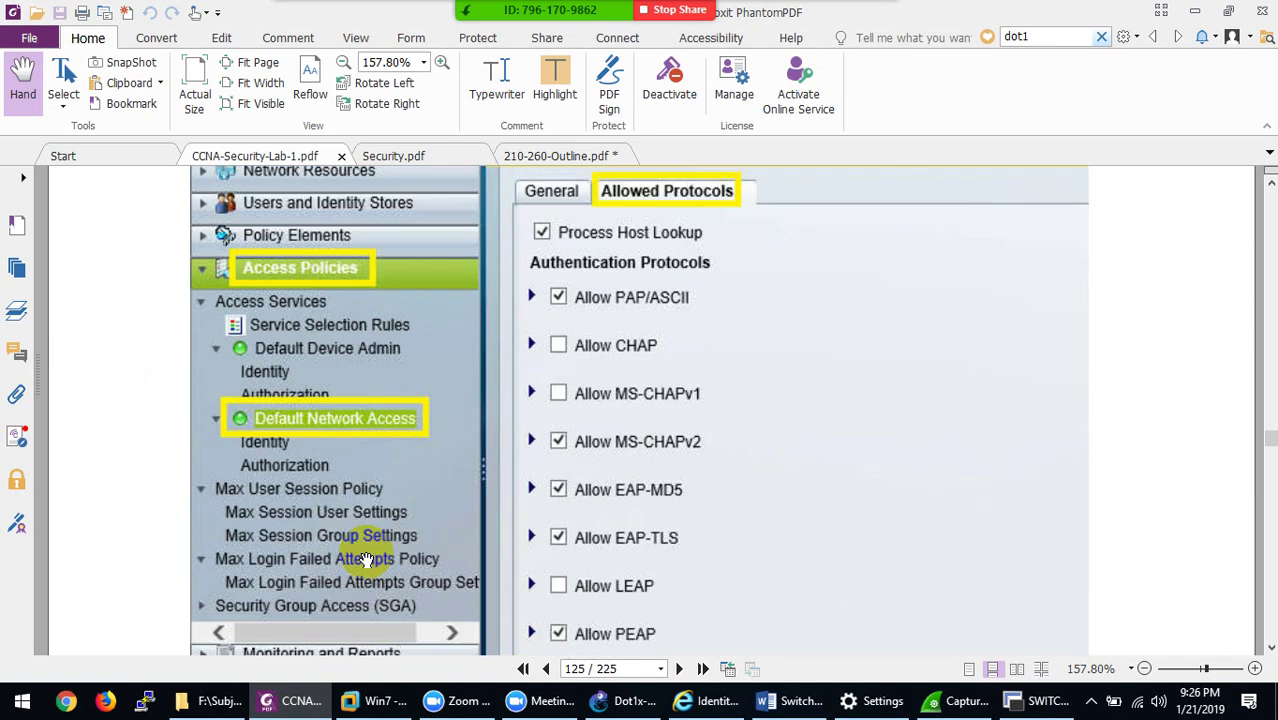
{"action": "scroll", "coordinate": [366, 557], "scroll_direction": "up", "scroll_amount": 15}
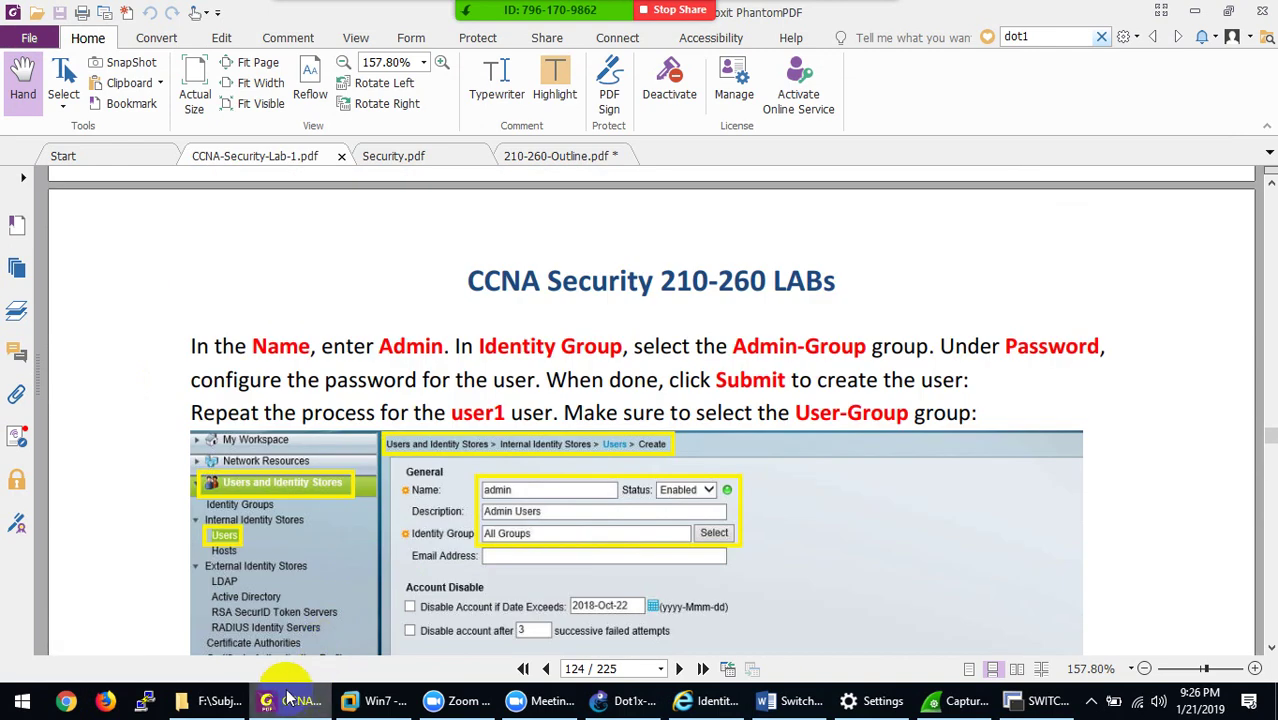
{"action": "left_click", "coordinate": [295, 700]}
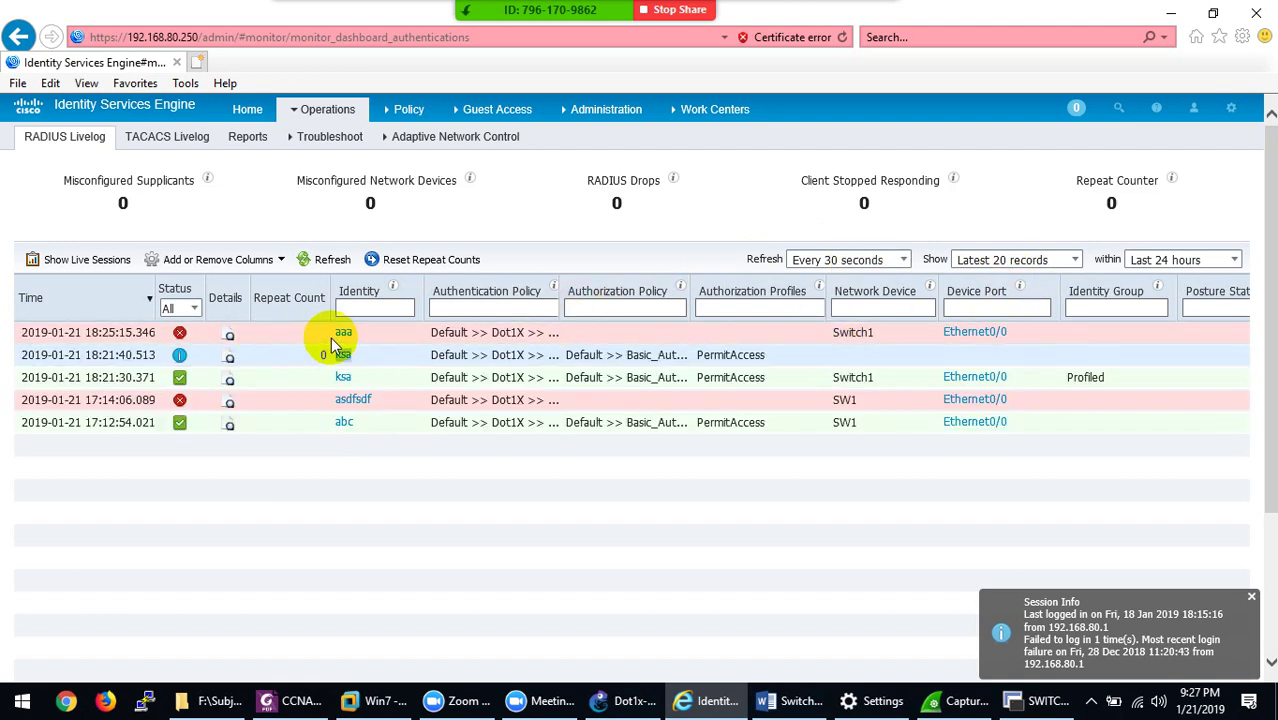
Open the details of the newest failed Dot1X authentication from Switch1 on Ethernet0/0
{"action": "mouse_move", "coordinate": [178, 333]}
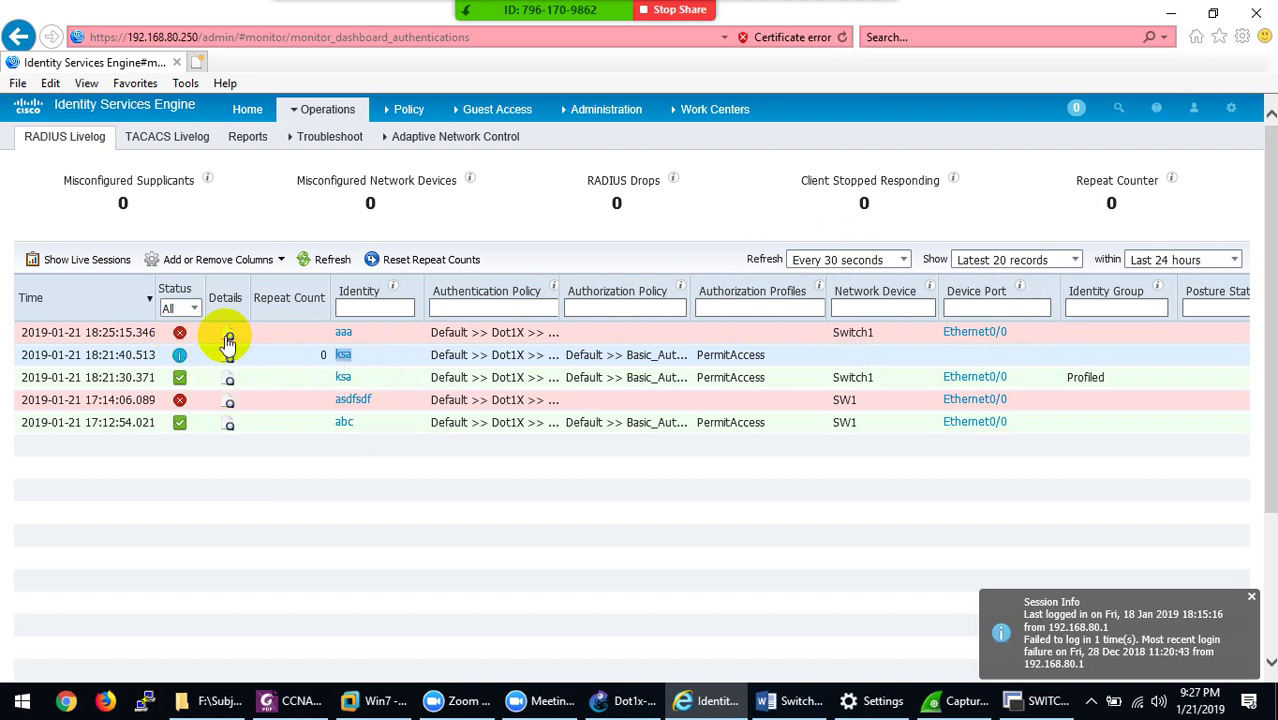
{"action": "left_click", "coordinate": [229, 340]}
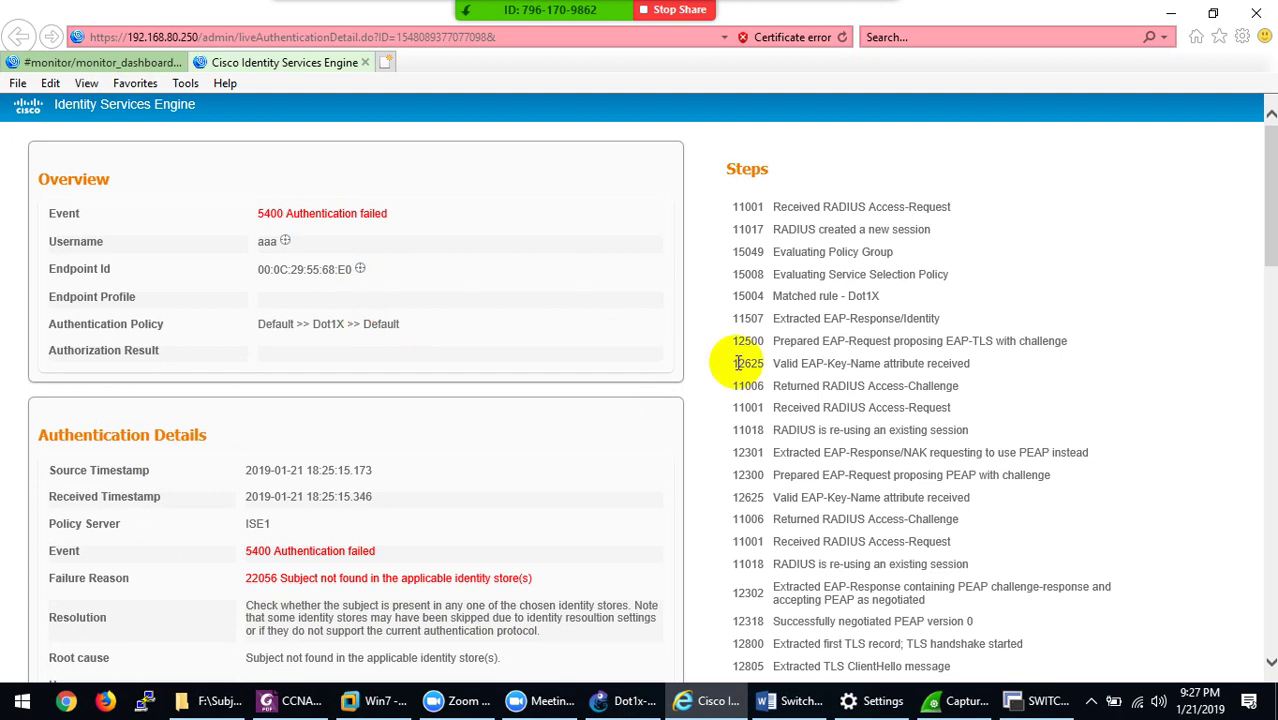
Mark the 5400 Authentication failed event and the first Received RADIUS Access-Request step
{"action": "left_click_drag", "start_coordinate": [258, 214], "coordinate": [396, 218]}
{"action": "scroll", "coordinate": [384, 434], "scroll_direction": "down", "scroll_amount": 3}
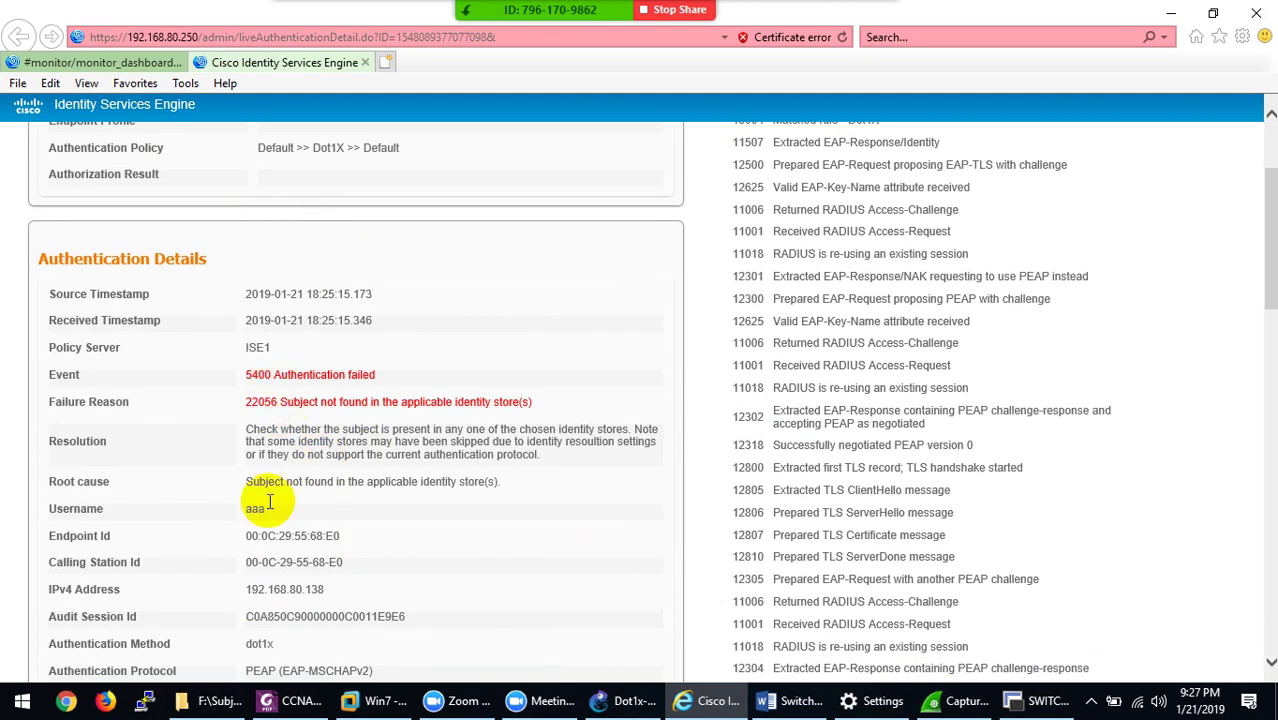
{"action": "scroll", "coordinate": [750, 337], "scroll_direction": "up", "scroll_amount": 3}
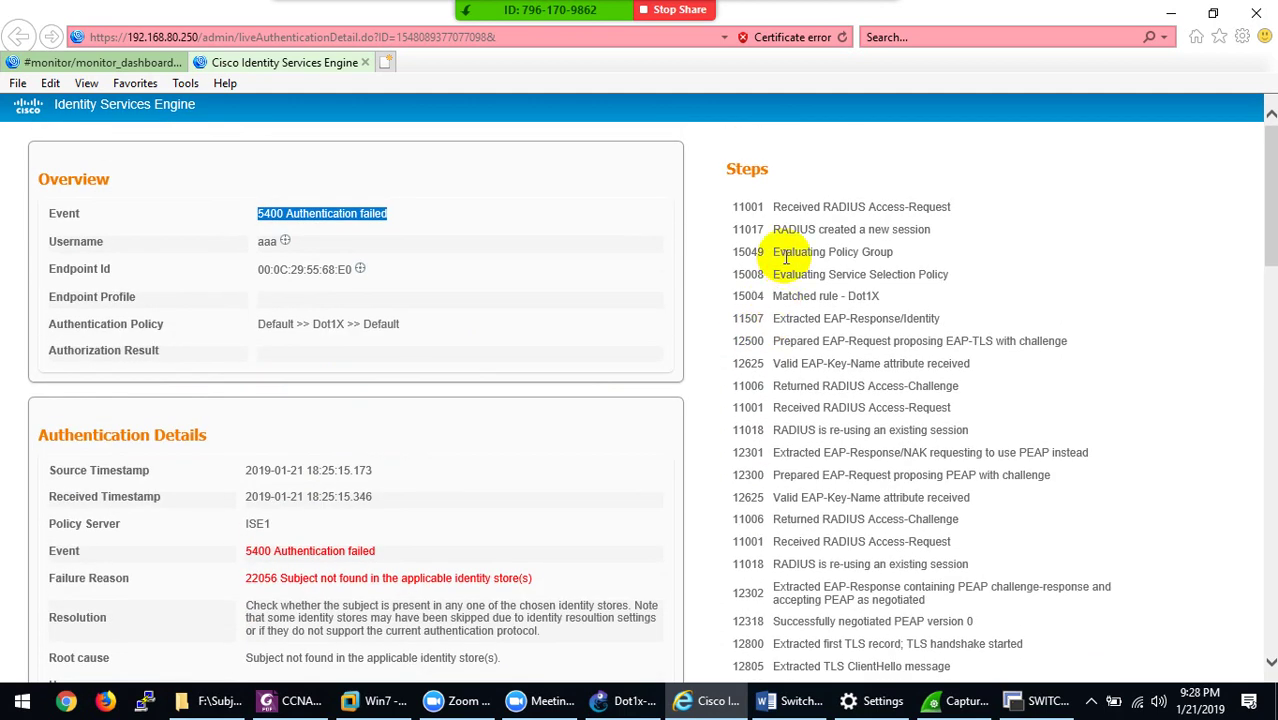
{"action": "left_click_drag", "start_coordinate": [772, 207], "coordinate": [835, 210]}
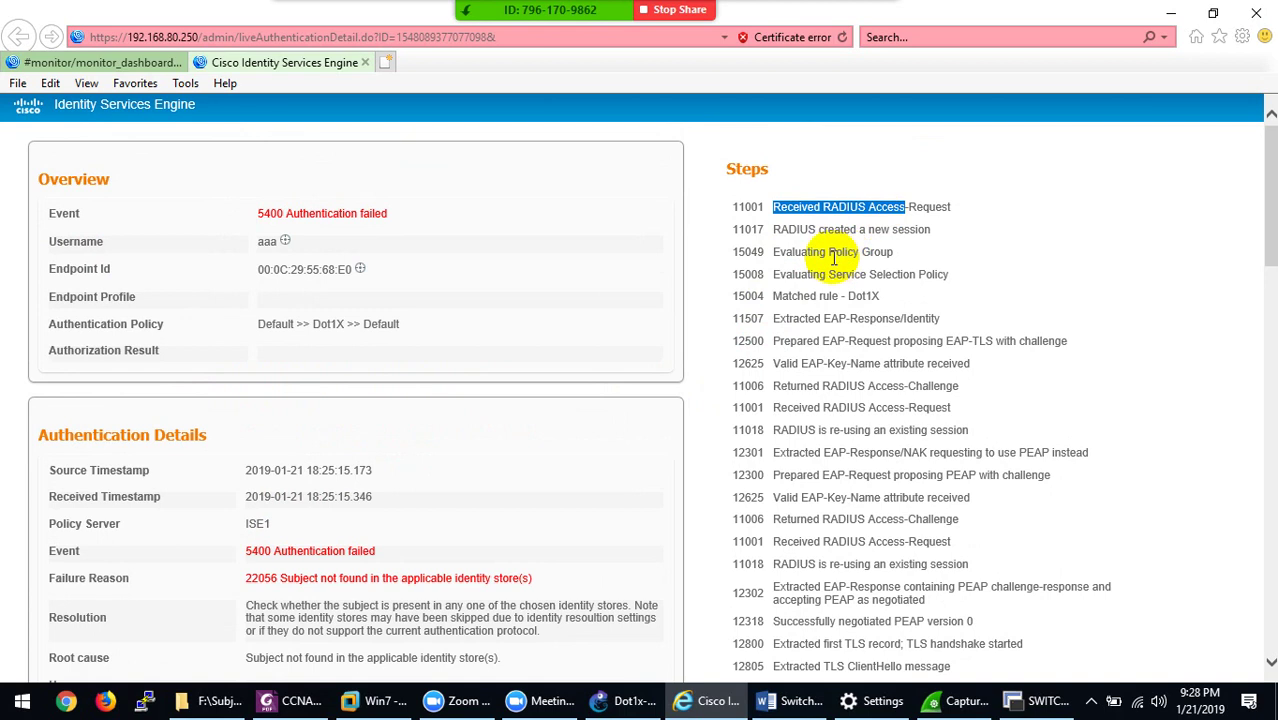
{"action": "scroll", "coordinate": [827, 251], "scroll_direction": "down", "scroll_amount": 2}
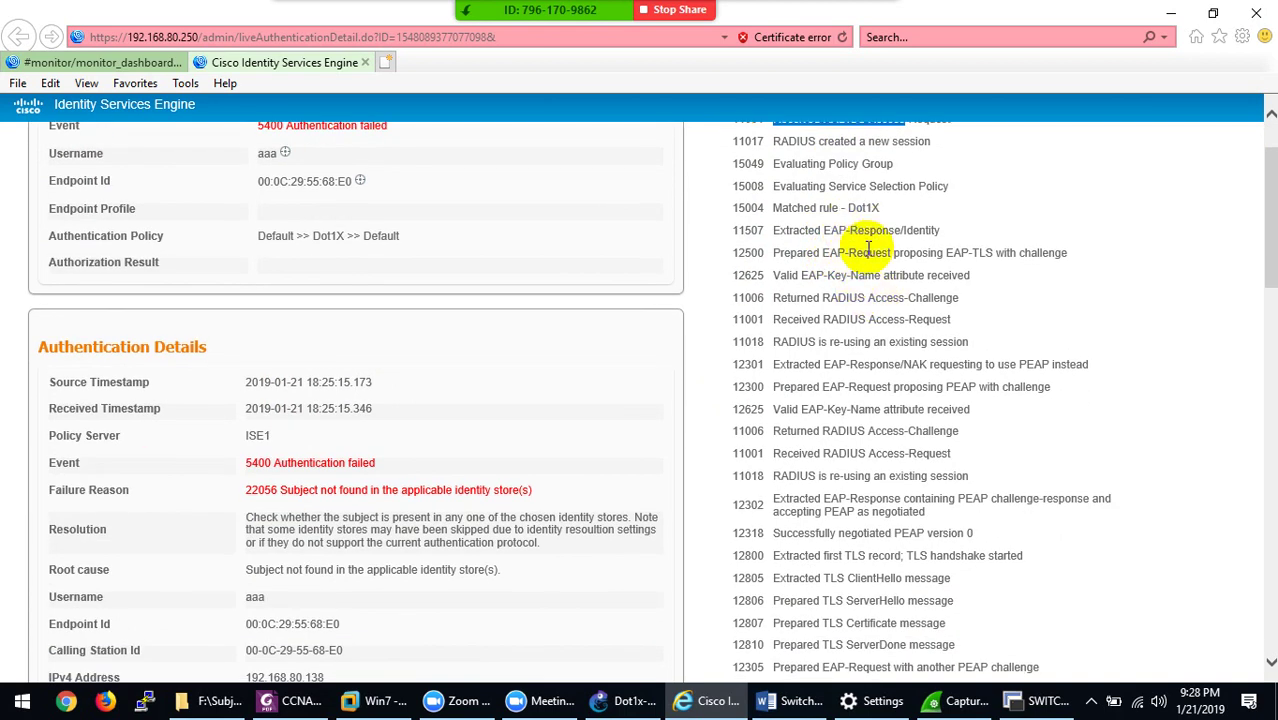
{"action": "scroll", "coordinate": [868, 248], "scroll_direction": "down", "scroll_amount": 6}
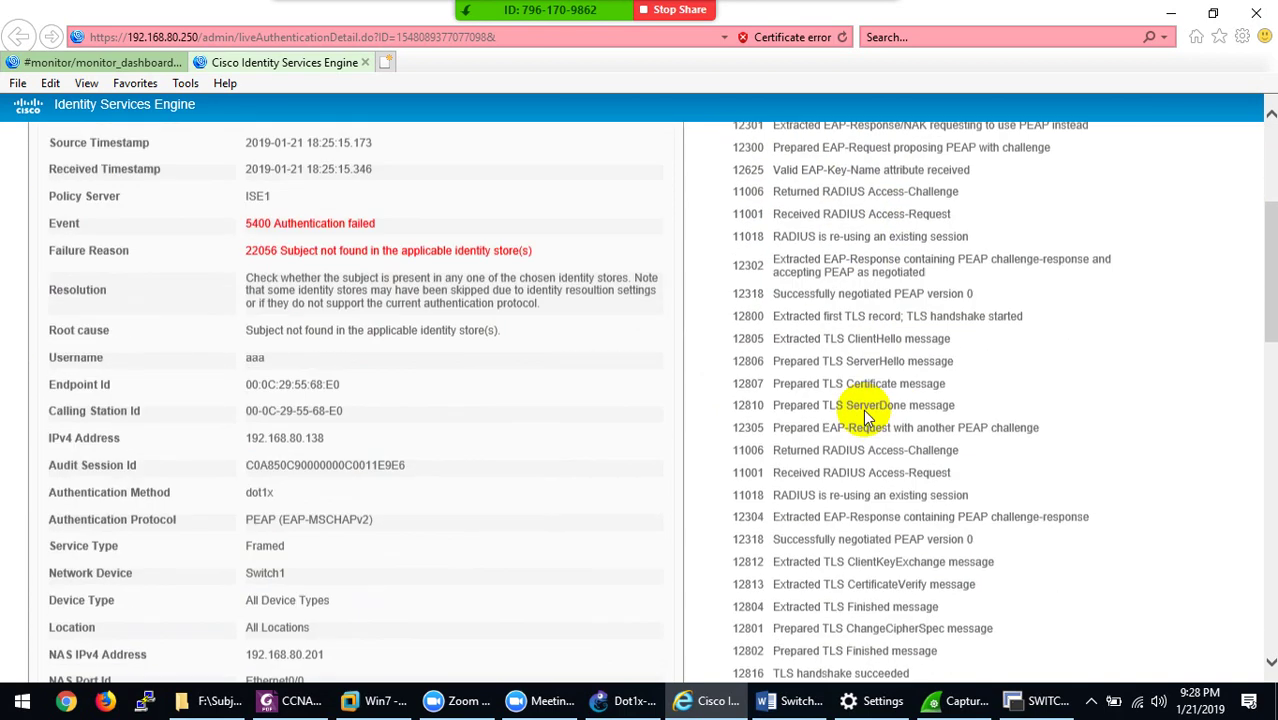
{"action": "scroll", "coordinate": [866, 417], "scroll_direction": "down", "scroll_amount": 2}
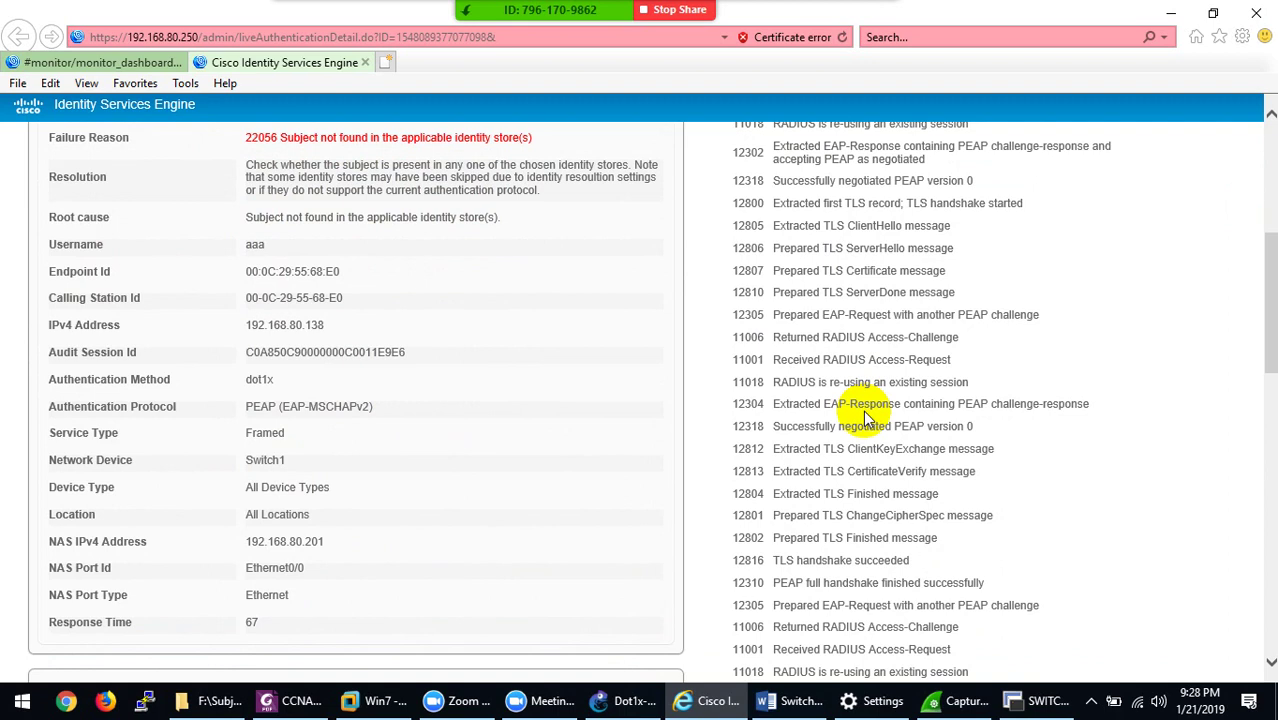
{"action": "scroll", "coordinate": [868, 425], "scroll_direction": "down", "scroll_amount": 4}
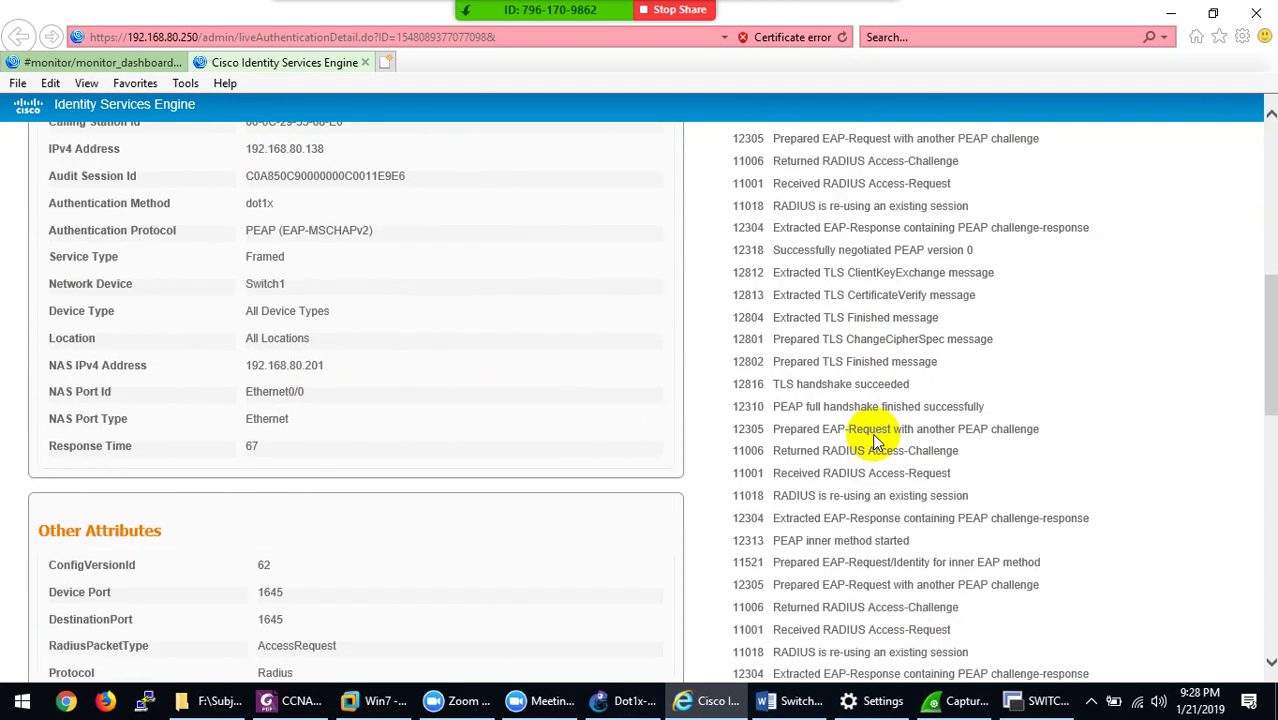
{"action": "scroll", "coordinate": [875, 440], "scroll_direction": "down", "scroll_amount": 4}
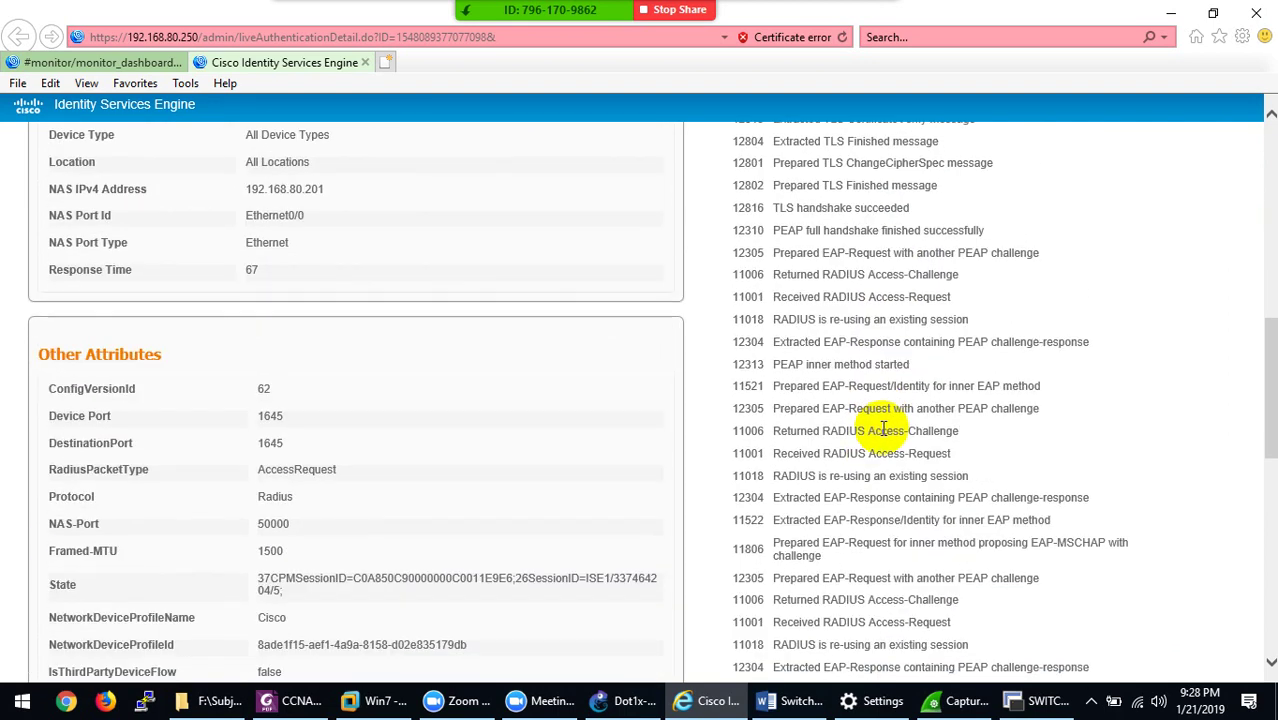
{"action": "scroll", "coordinate": [883, 428], "scroll_direction": "down", "scroll_amount": 4}
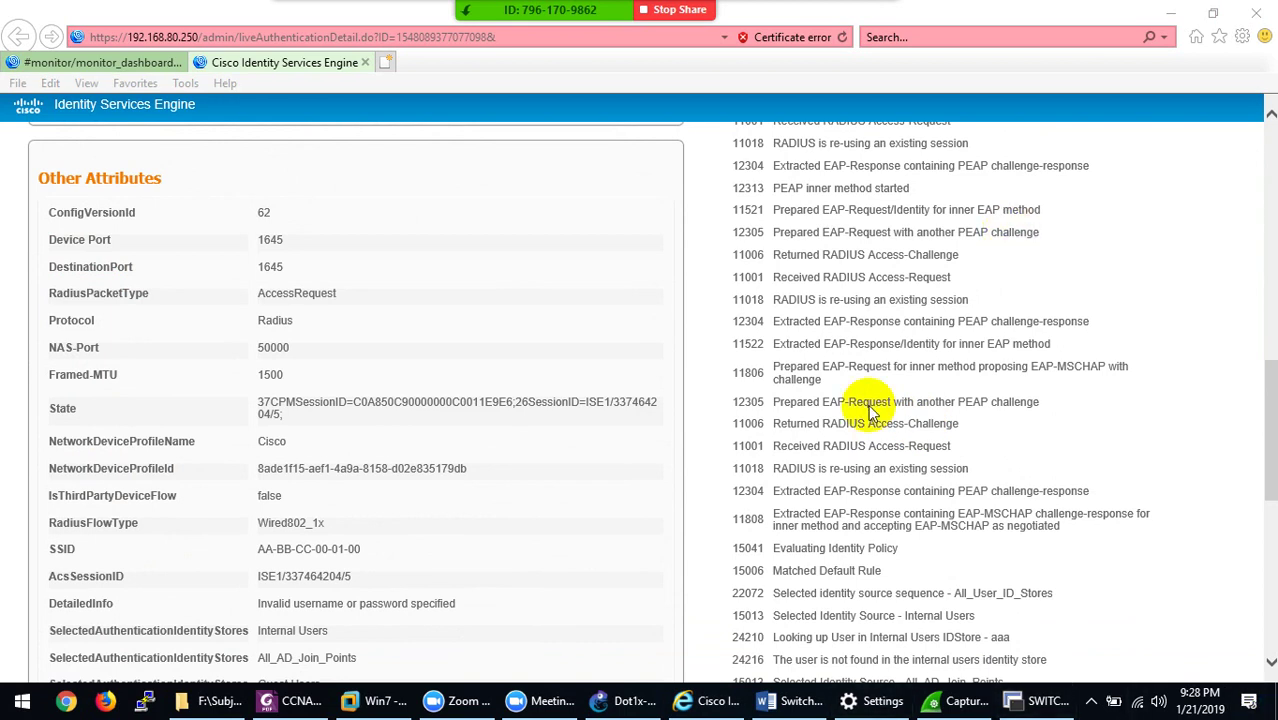
{"action": "scroll", "coordinate": [872, 548], "scroll_direction": "down", "scroll_amount": 3}
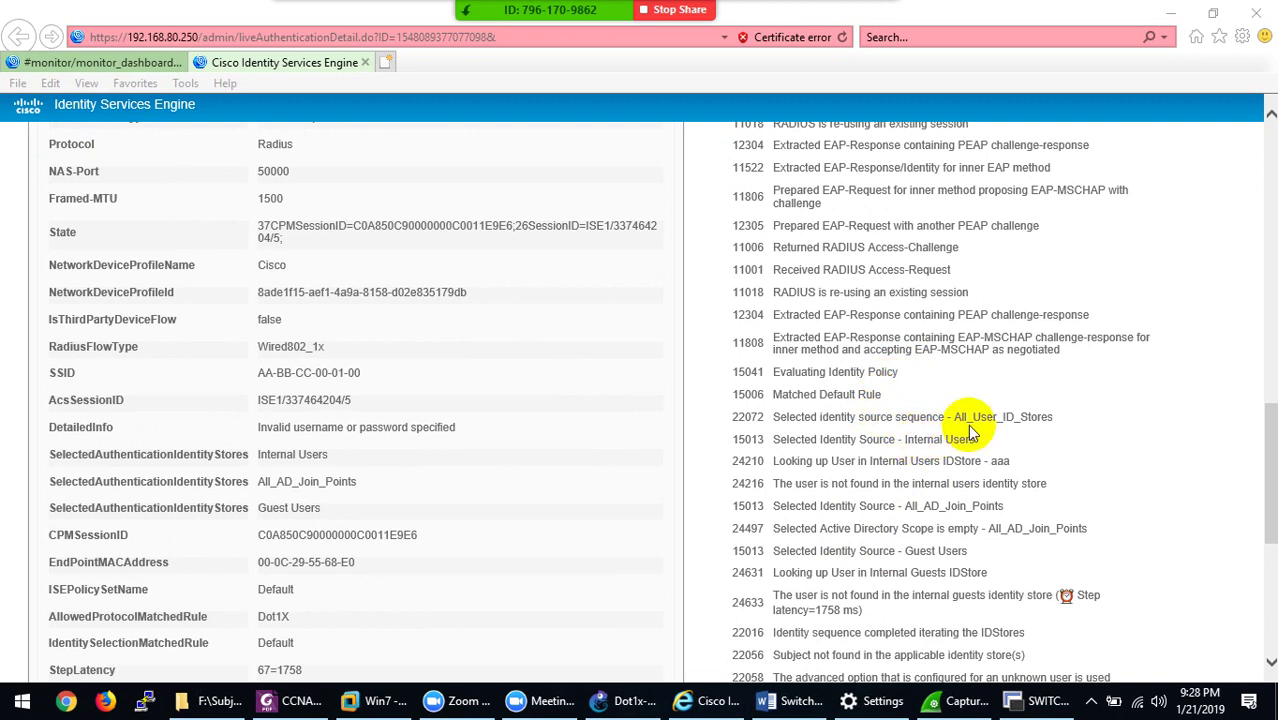
Mark the All_User_ID_Stores lookup steps and step 11815's failure, then return to RADIUS Livelog
{"action": "left_click_drag", "start_coordinate": [953, 417], "coordinate": [1047, 418]}
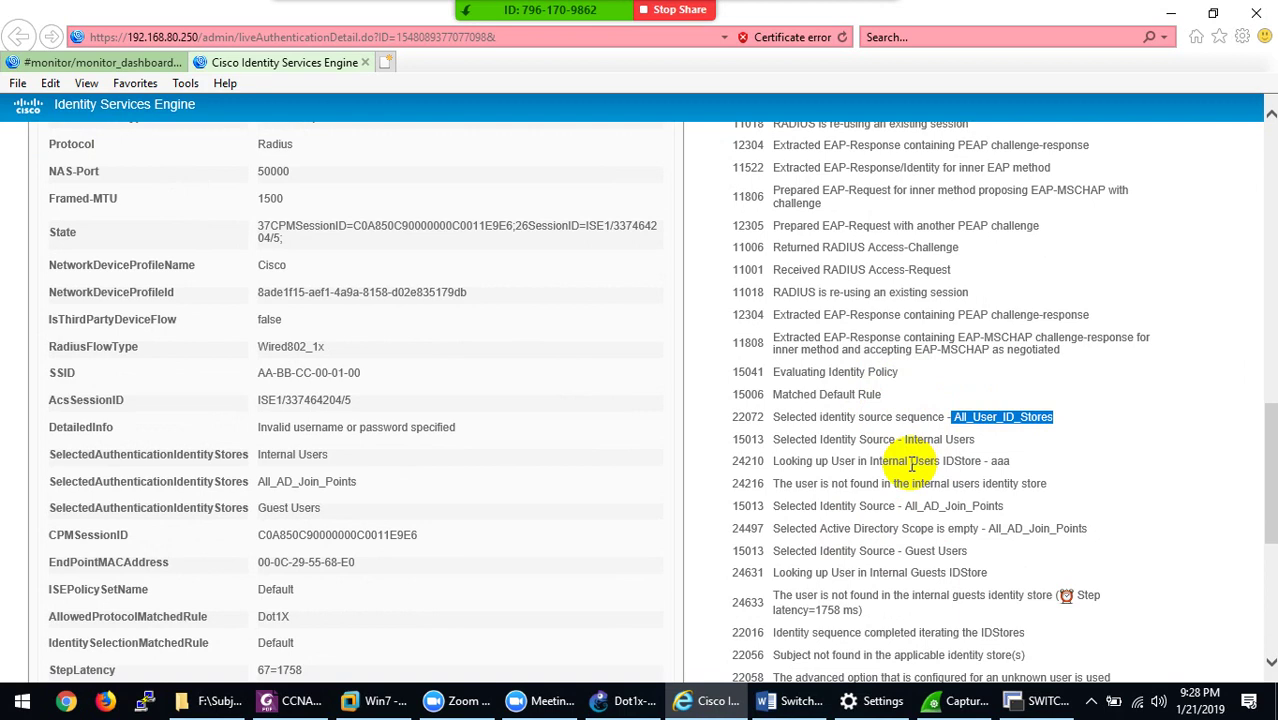
{"action": "left_click_drag", "start_coordinate": [987, 461], "coordinate": [1023, 461]}
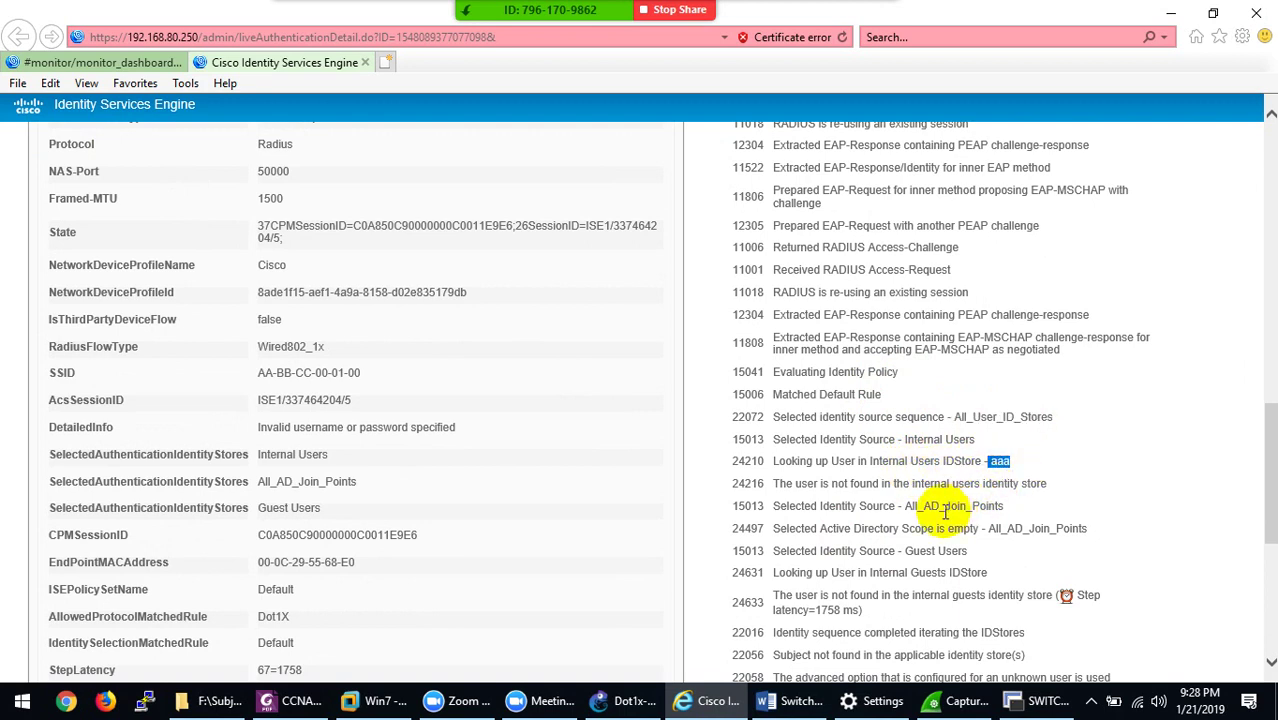
{"action": "left_click_drag", "start_coordinate": [912, 484], "coordinate": [1050, 485]}
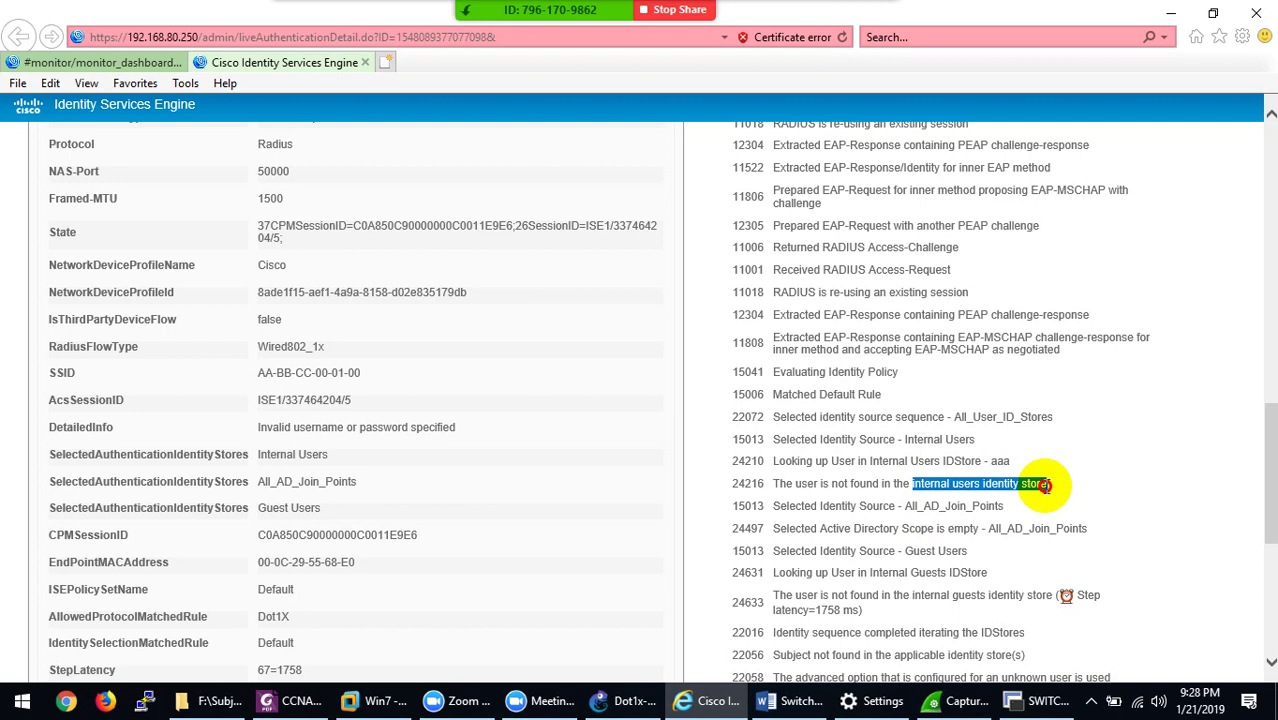
{"action": "left_click_drag", "start_coordinate": [946, 528], "coordinate": [1041, 522]}
{"action": "scroll", "coordinate": [984, 528], "scroll_direction": "down", "scroll_amount": 2}
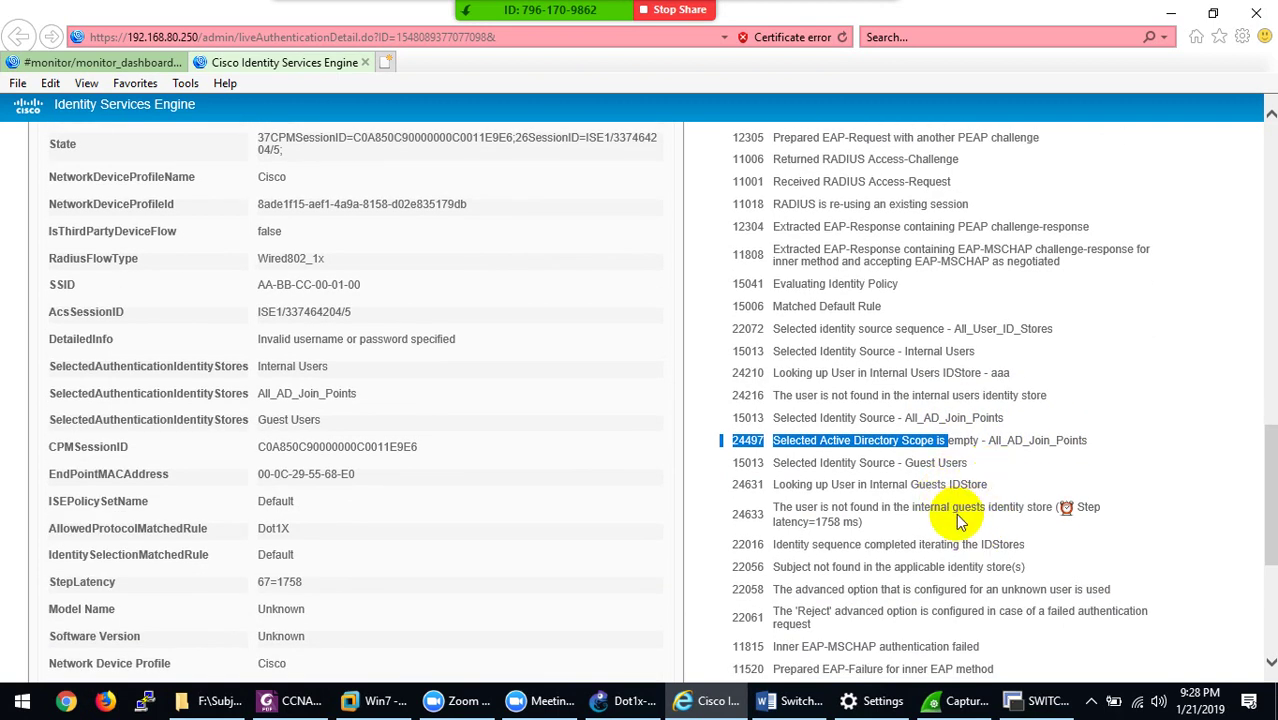
{"action": "scroll", "coordinate": [958, 521], "scroll_direction": "down", "scroll_amount": 2}
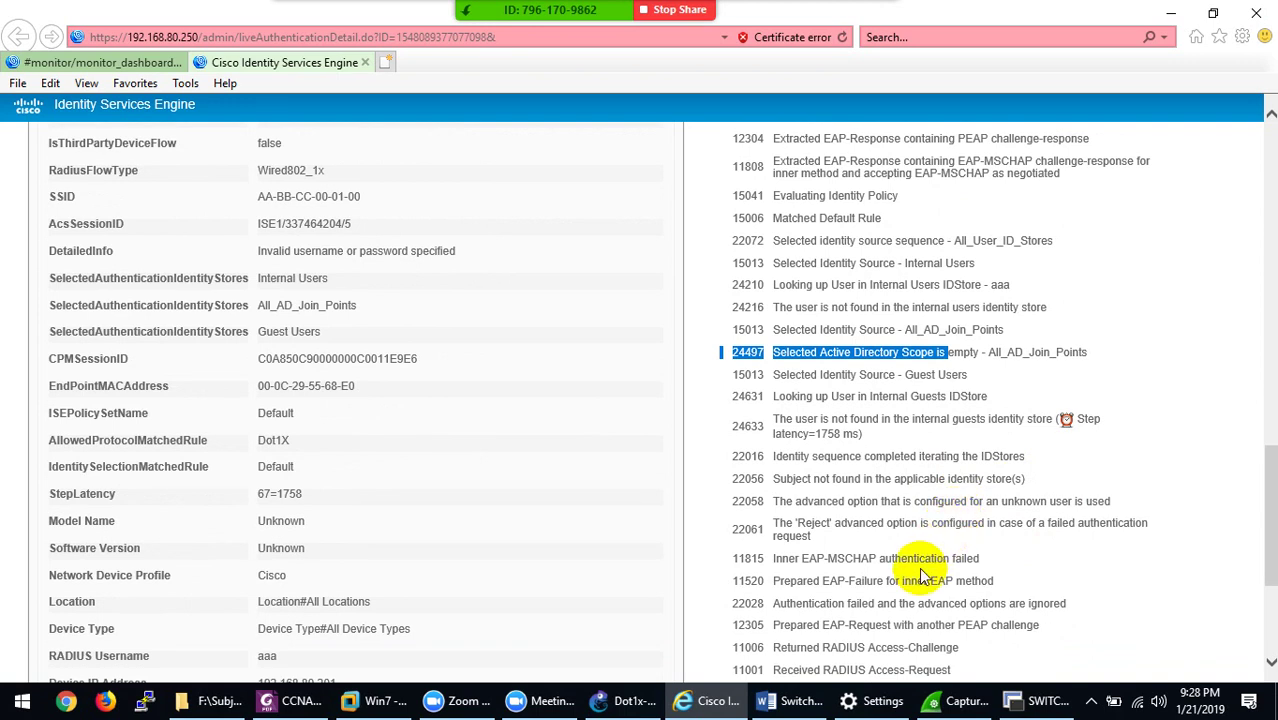
{"action": "left_click_drag", "start_coordinate": [880, 559], "coordinate": [979, 563]}
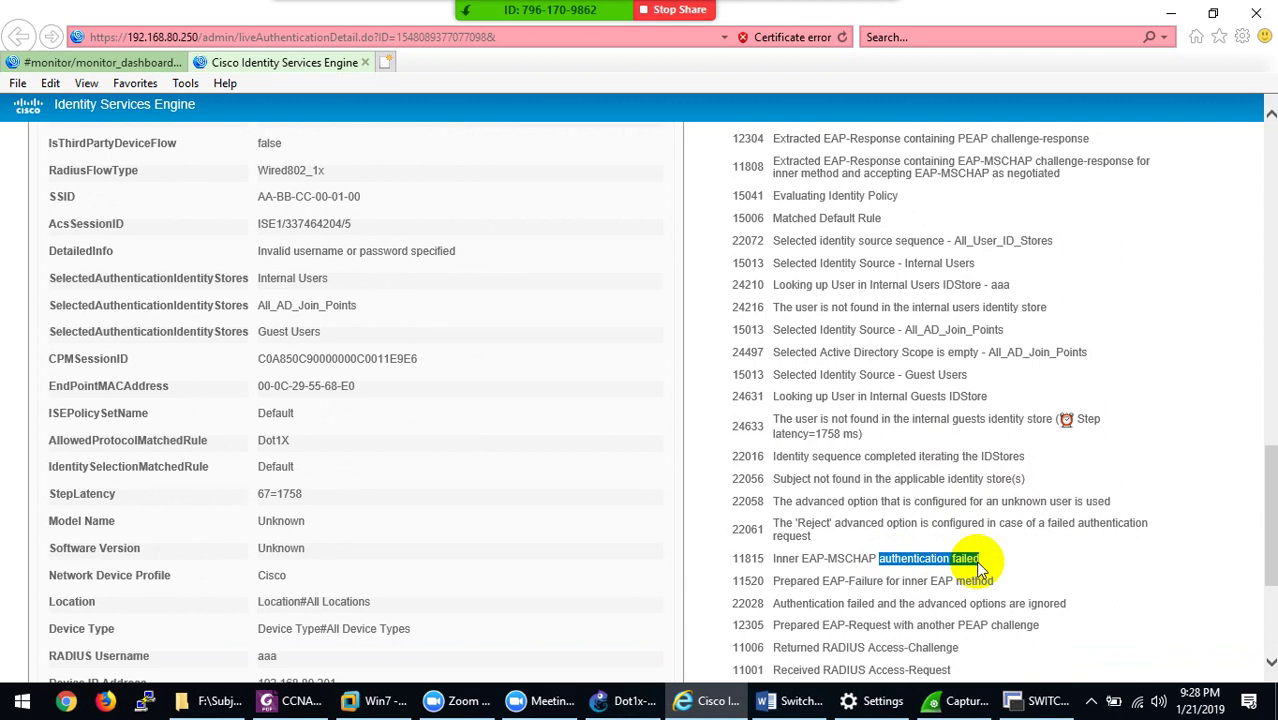
{"action": "scroll", "coordinate": [348, 380], "scroll_direction": "up", "scroll_amount": 8}
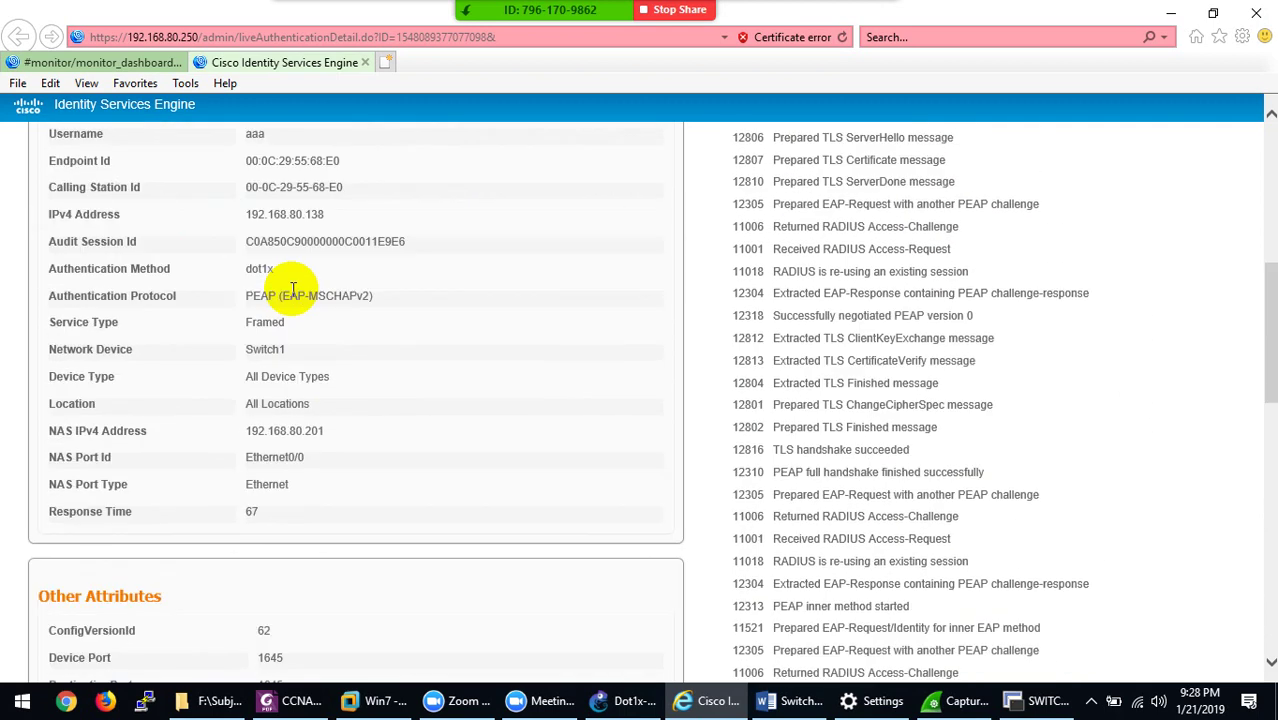
{"action": "left_click", "coordinate": [128, 60]}
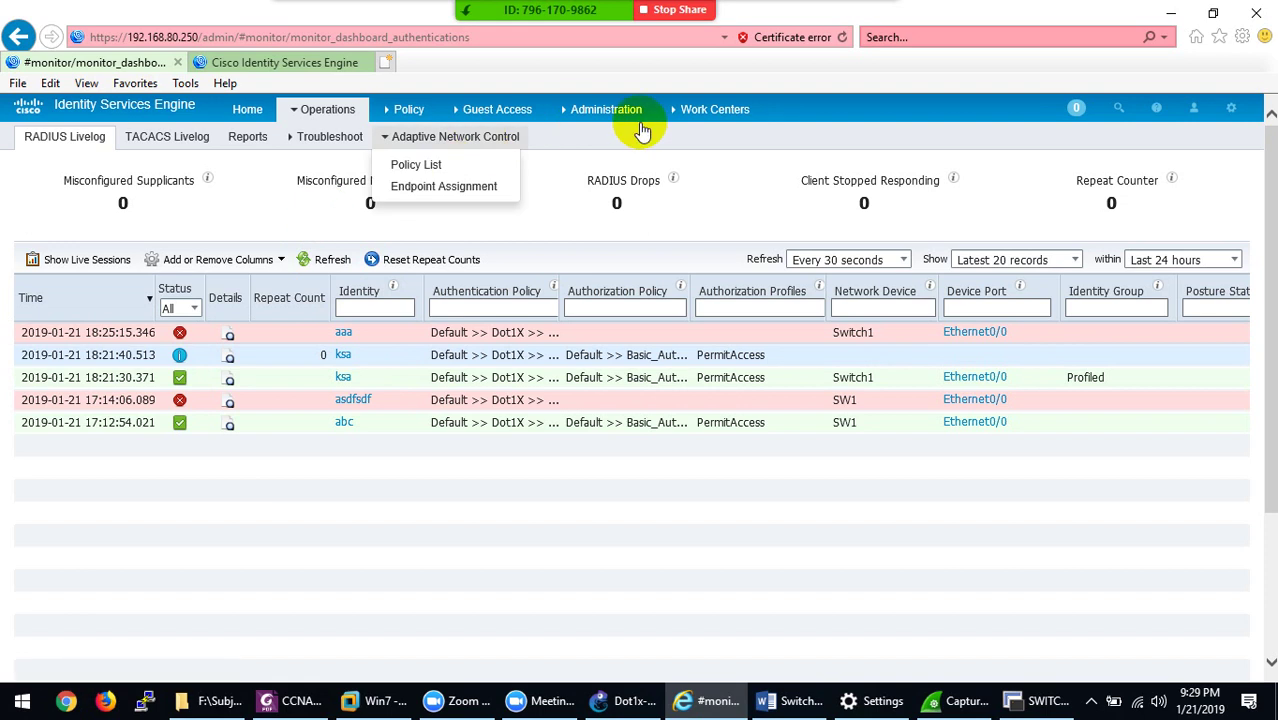
Go to Administration > Identity Management > Identity Source Sequences
{"action": "mouse_move", "coordinate": [640, 128]}
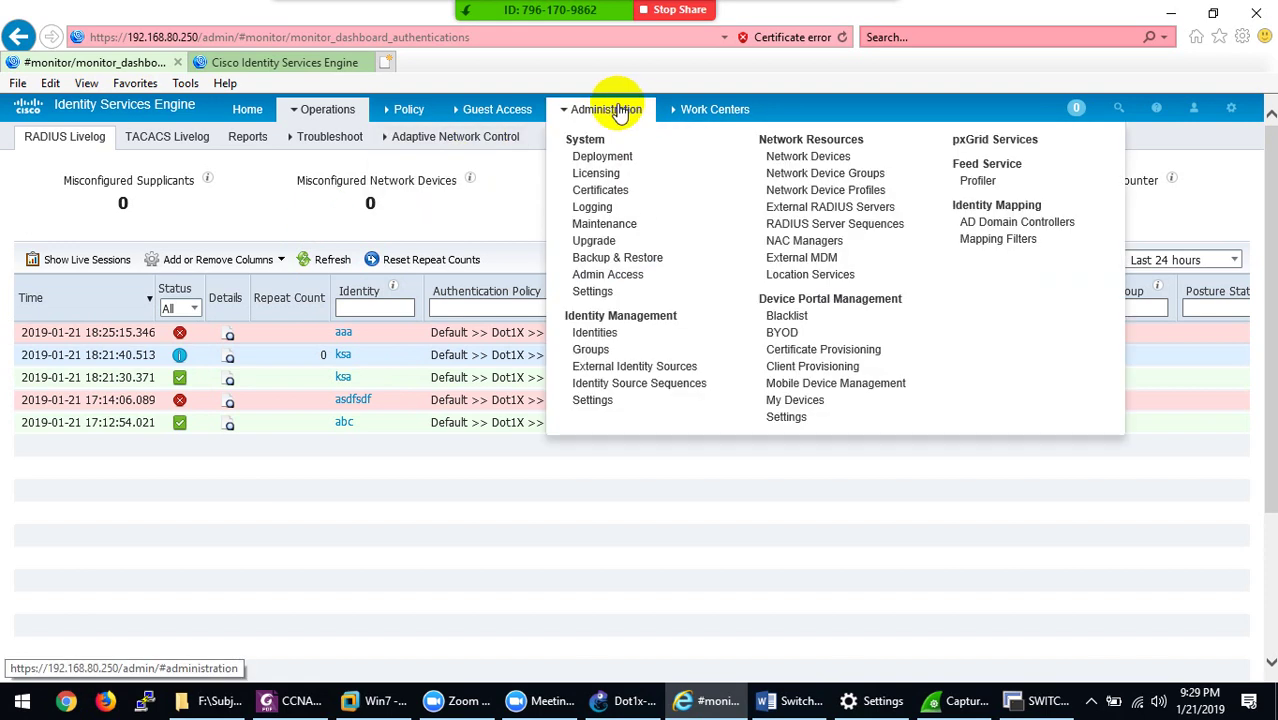
{"action": "mouse_move", "coordinate": [670, 112]}
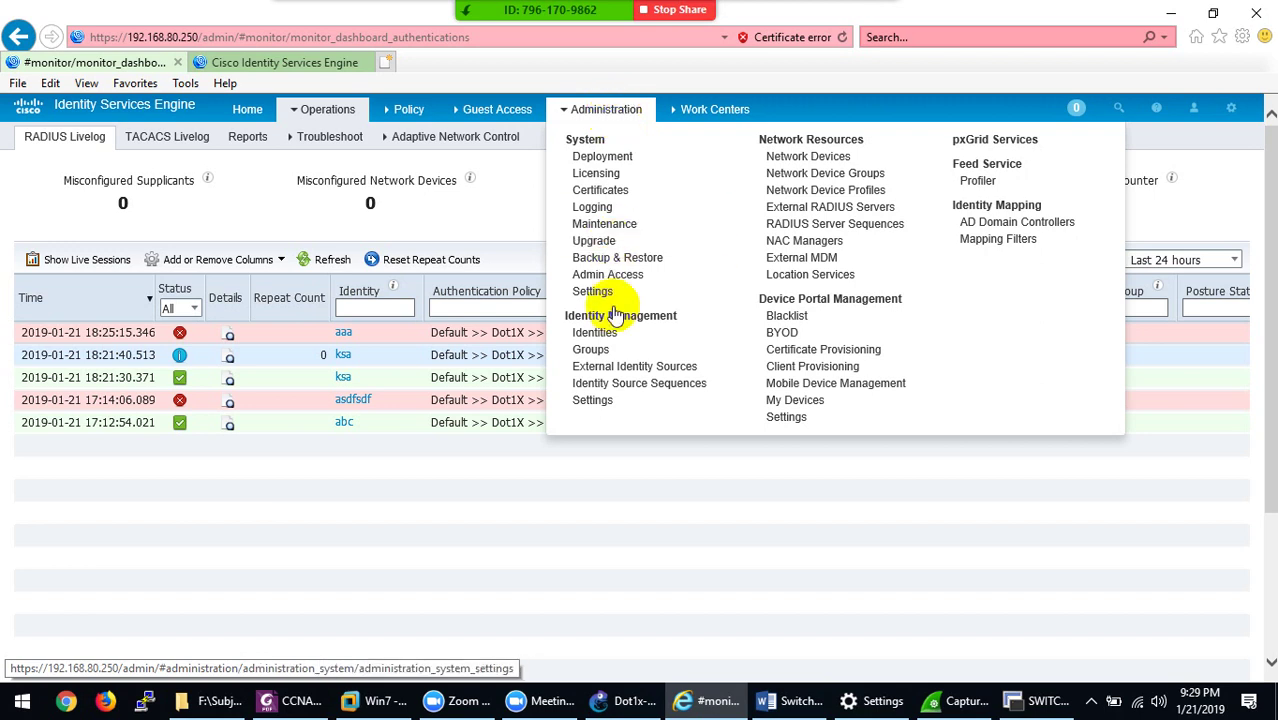
{"action": "left_click", "coordinate": [625, 390]}
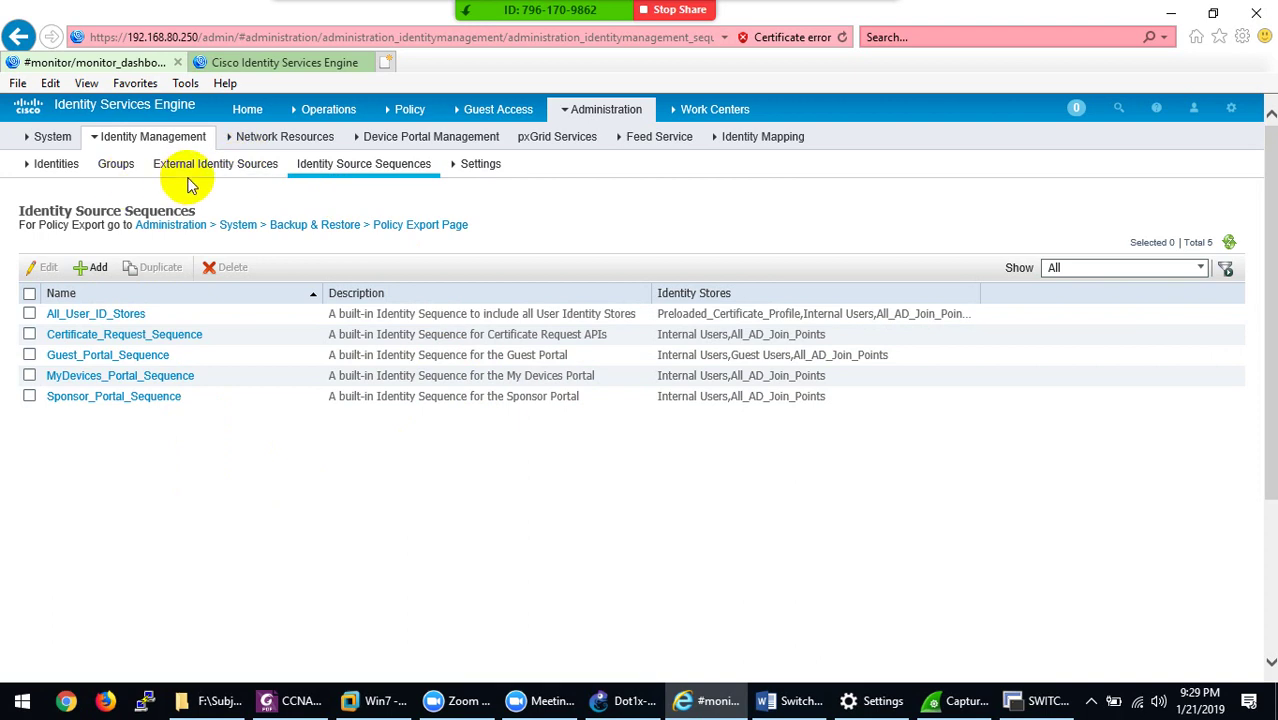
Switch to the Identities sub-tab, then minimize Internet Explorer to show the Win7 VM
{"action": "left_click", "coordinate": [52, 170]}
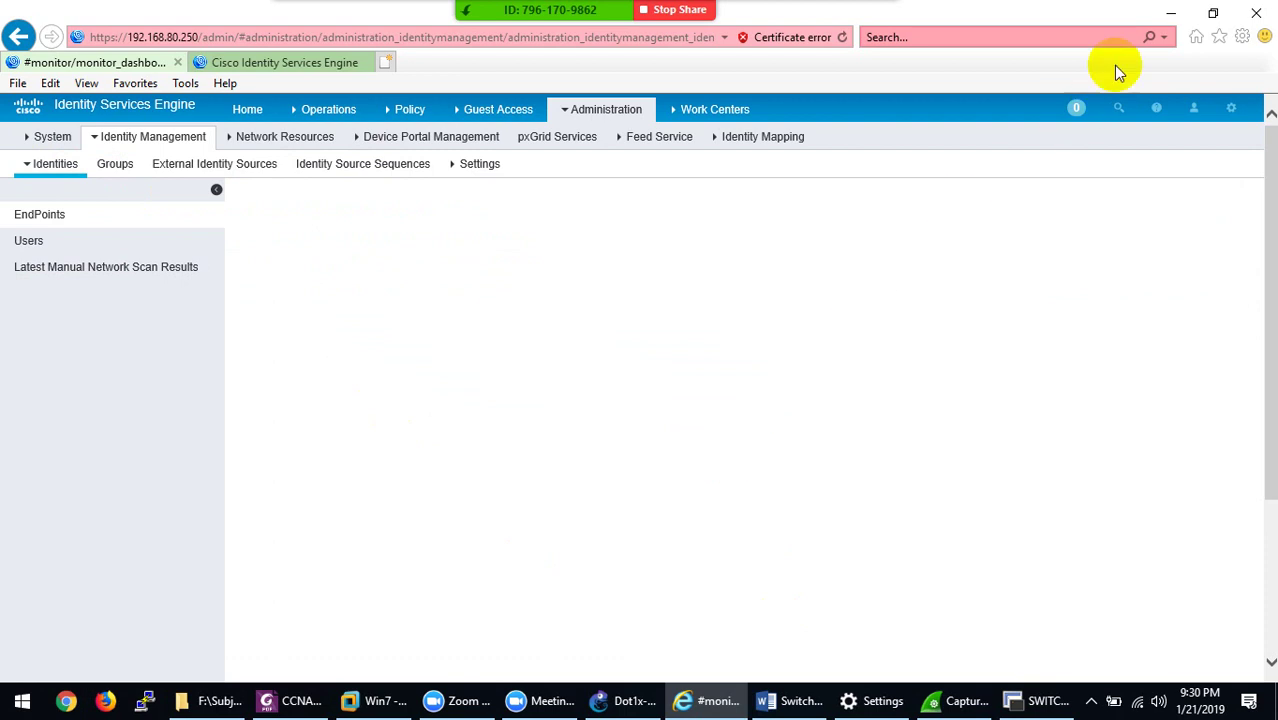
{"action": "left_click", "coordinate": [1170, 12]}
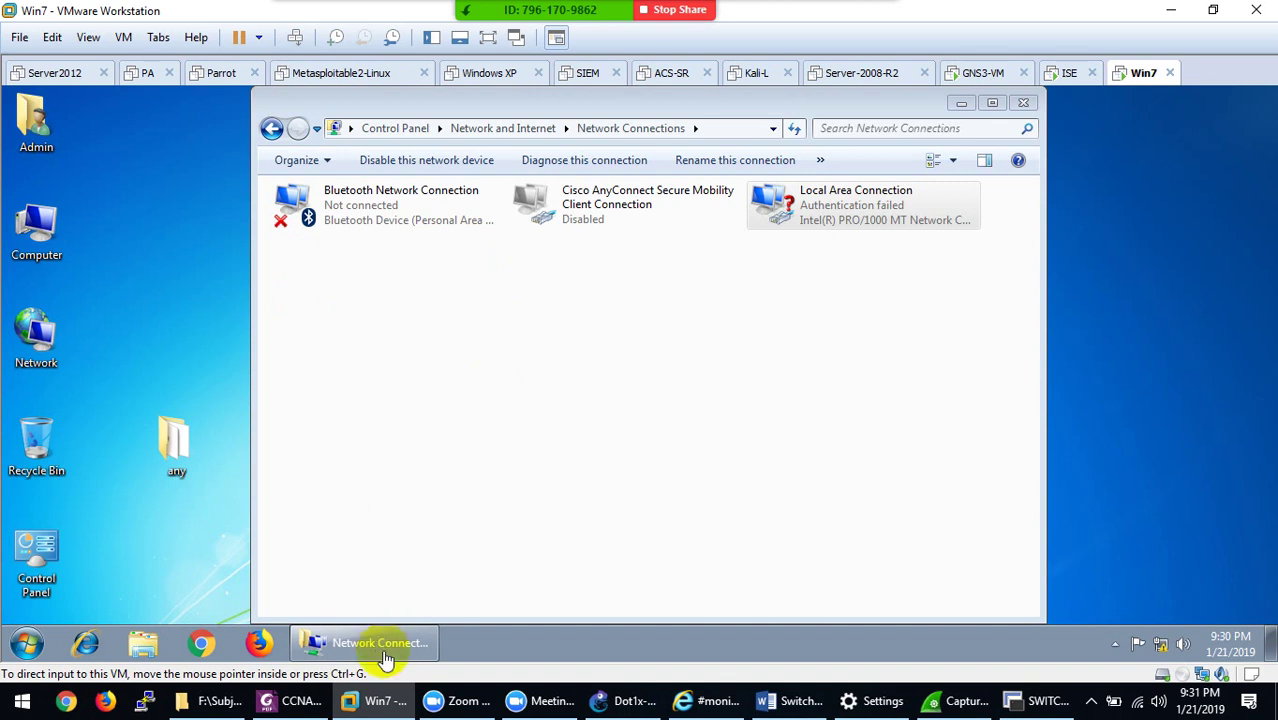
Minimize VMware Workstation and restore the CCNA lab PDF at page 124
{"action": "left_click", "coordinate": [380, 698]}
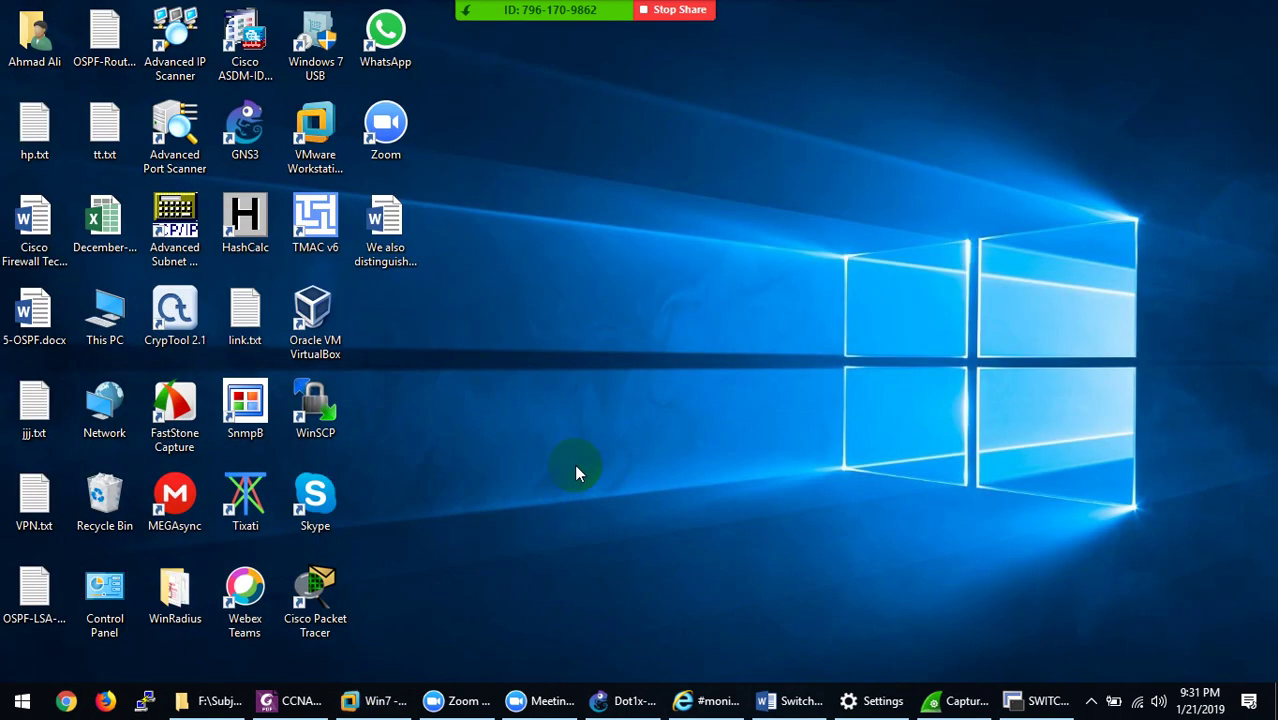
{"action": "mouse_move", "coordinate": [784, 703]}
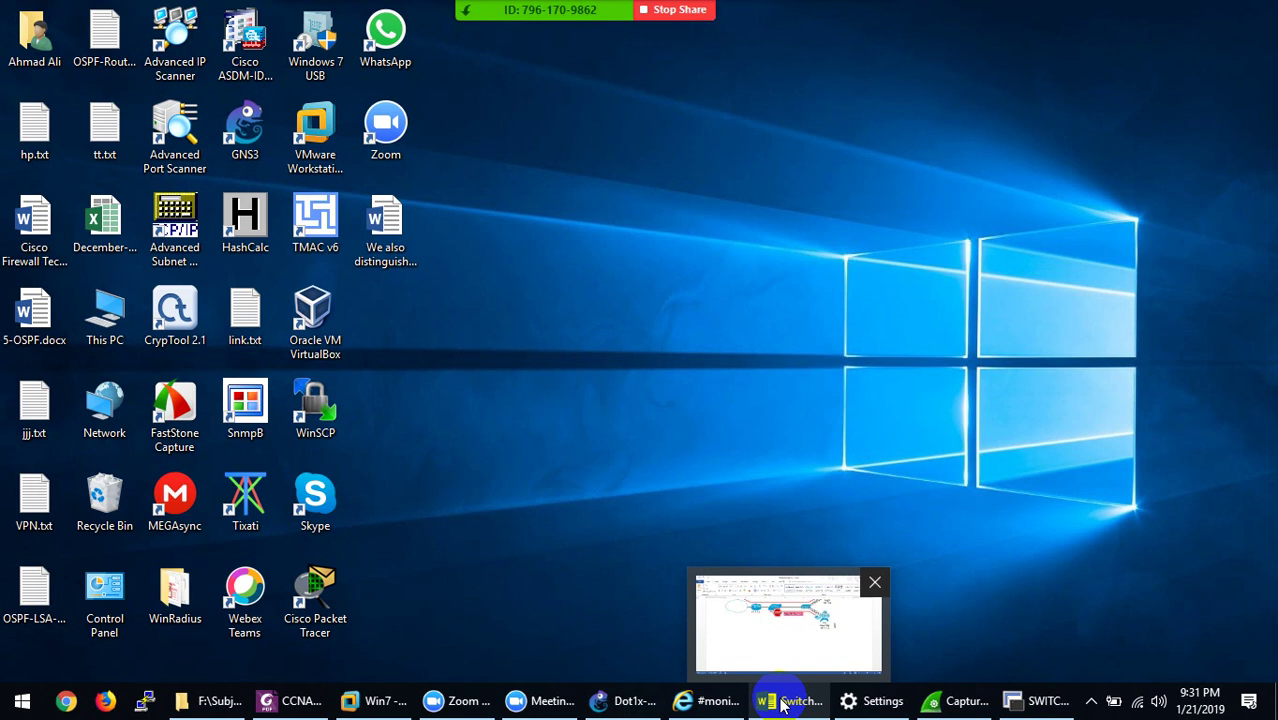
{"action": "mouse_move", "coordinate": [716, 700]}
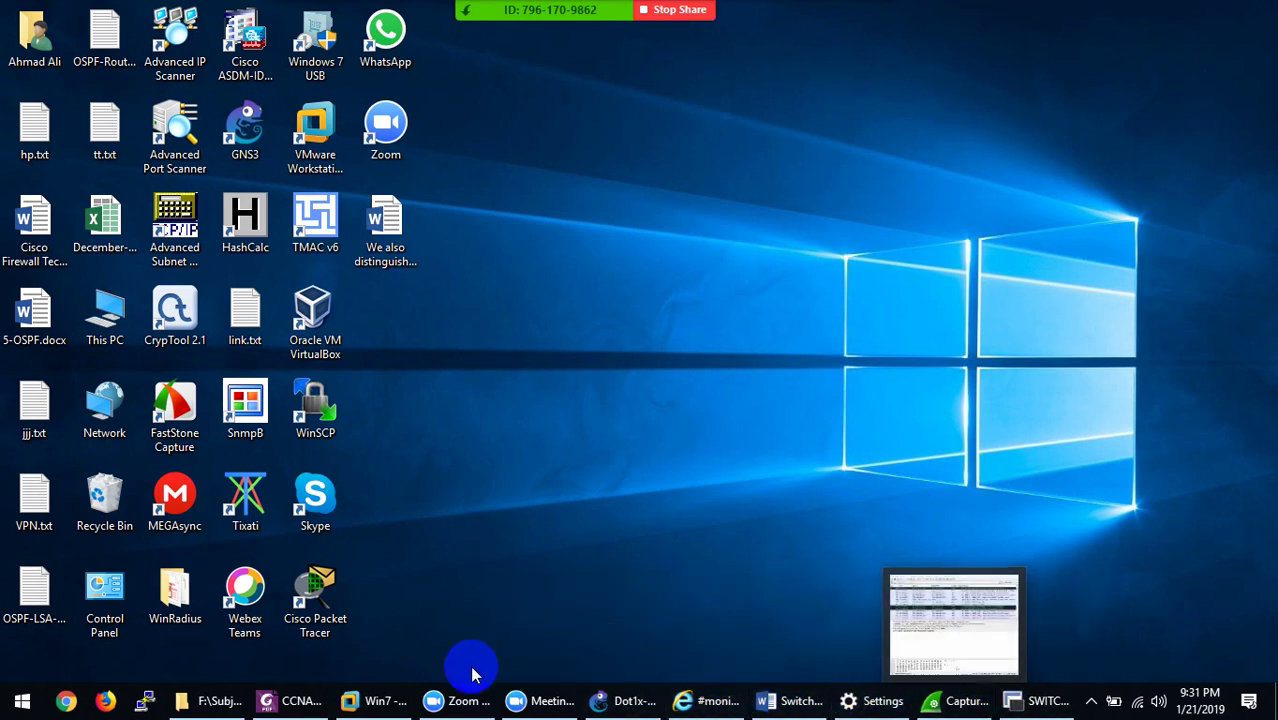
{"action": "left_click", "coordinate": [300, 700]}
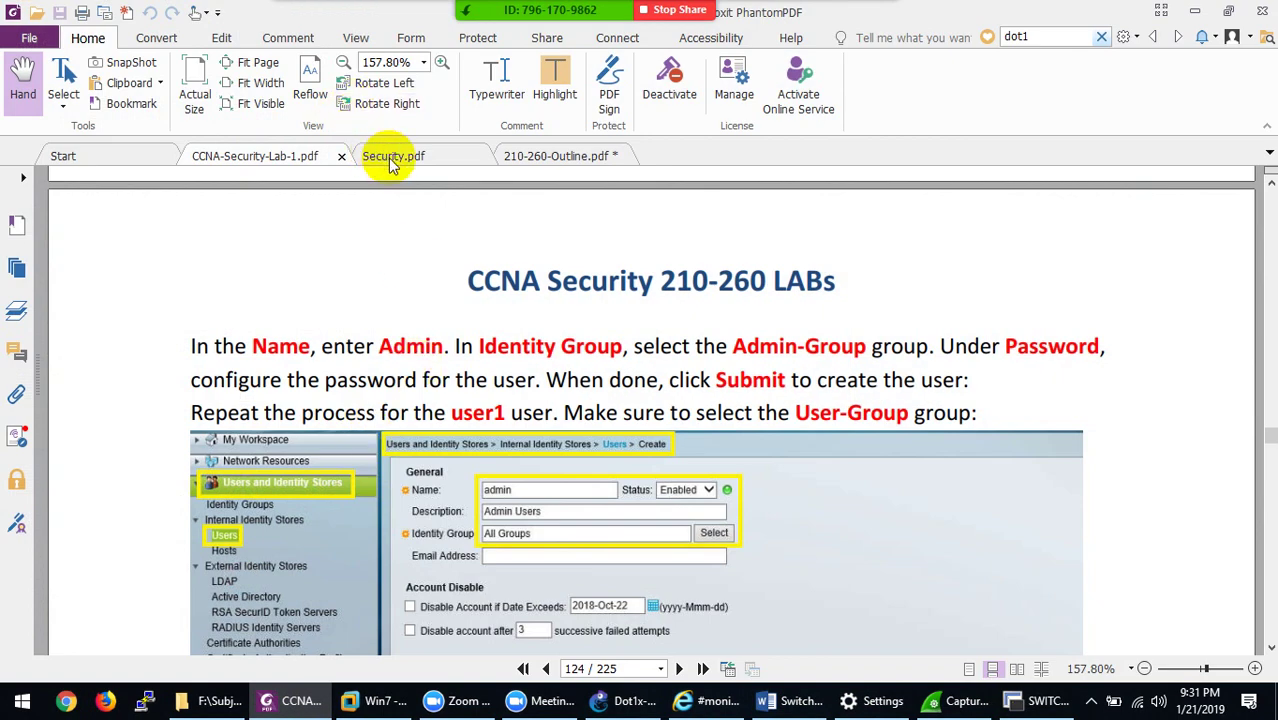
Highlight BYOD lines 2.4 through 2.4.b in yellow in 210-260-Outline.pdf
{"action": "left_click", "coordinate": [566, 156]}
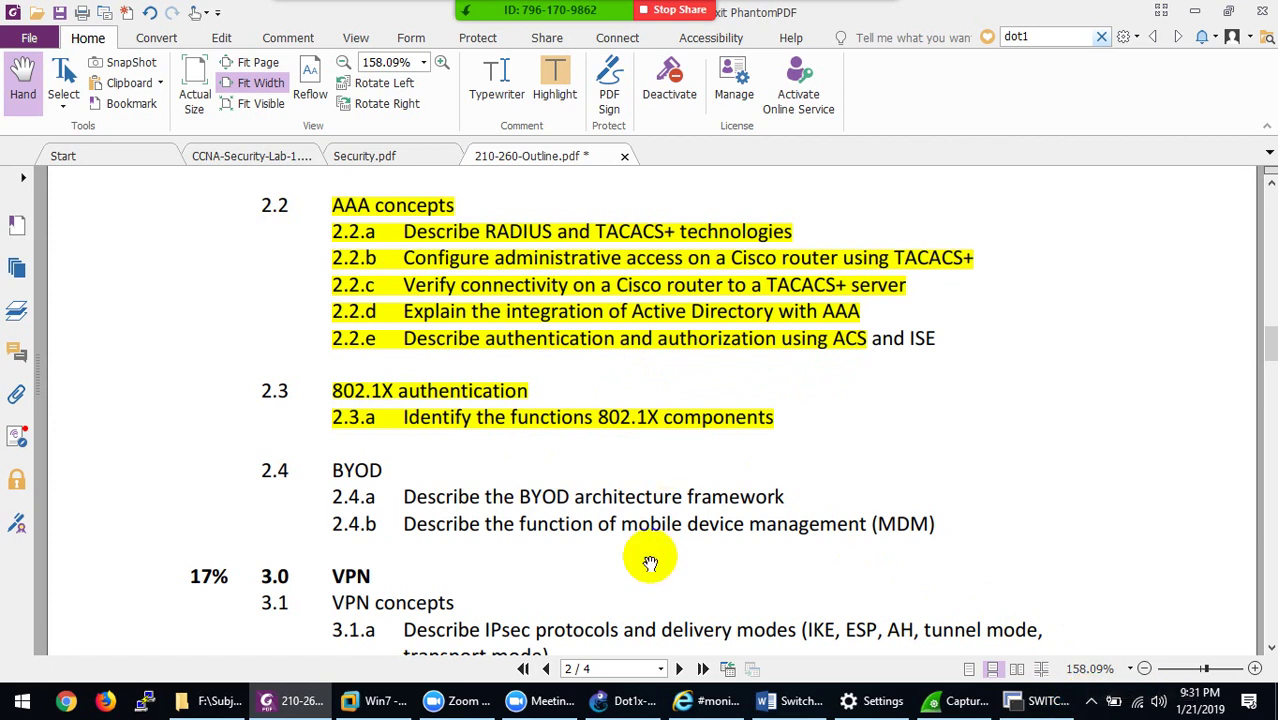
{"action": "scroll", "coordinate": [480, 500], "scroll_direction": "down", "scroll_amount": 2}
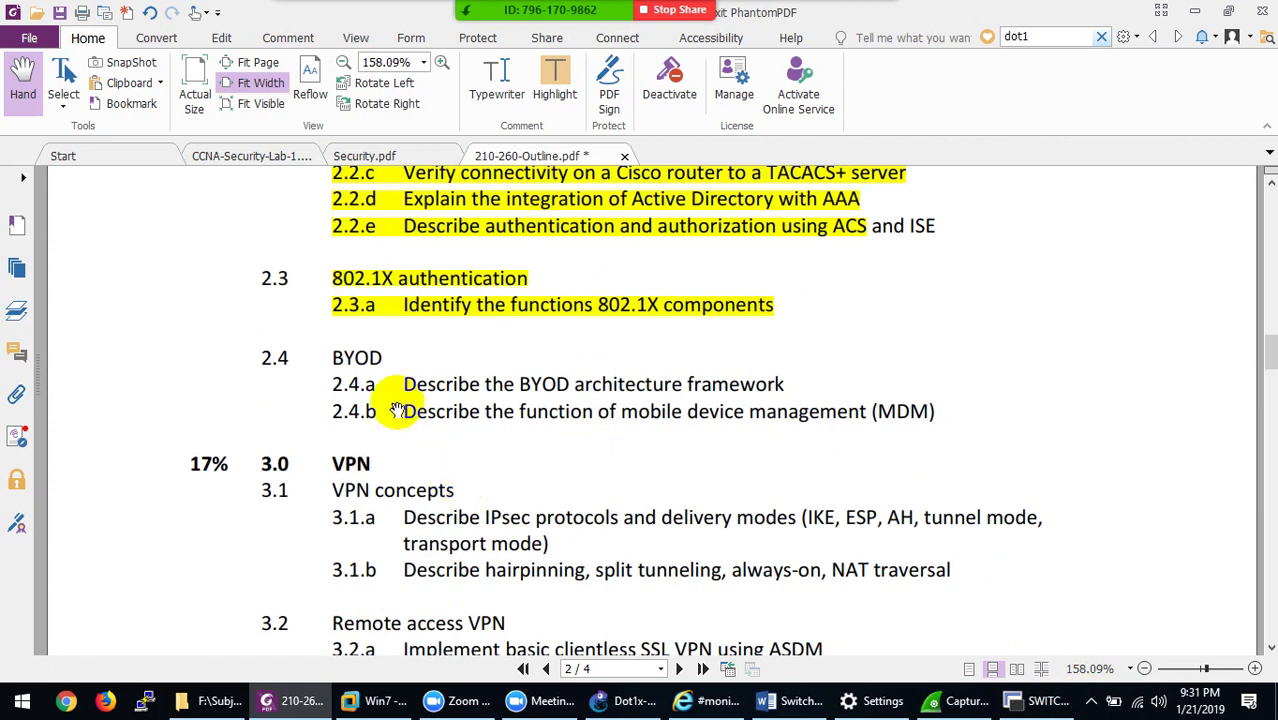
{"action": "left_click_drag", "start_coordinate": [330, 357], "coordinate": [932, 416]}
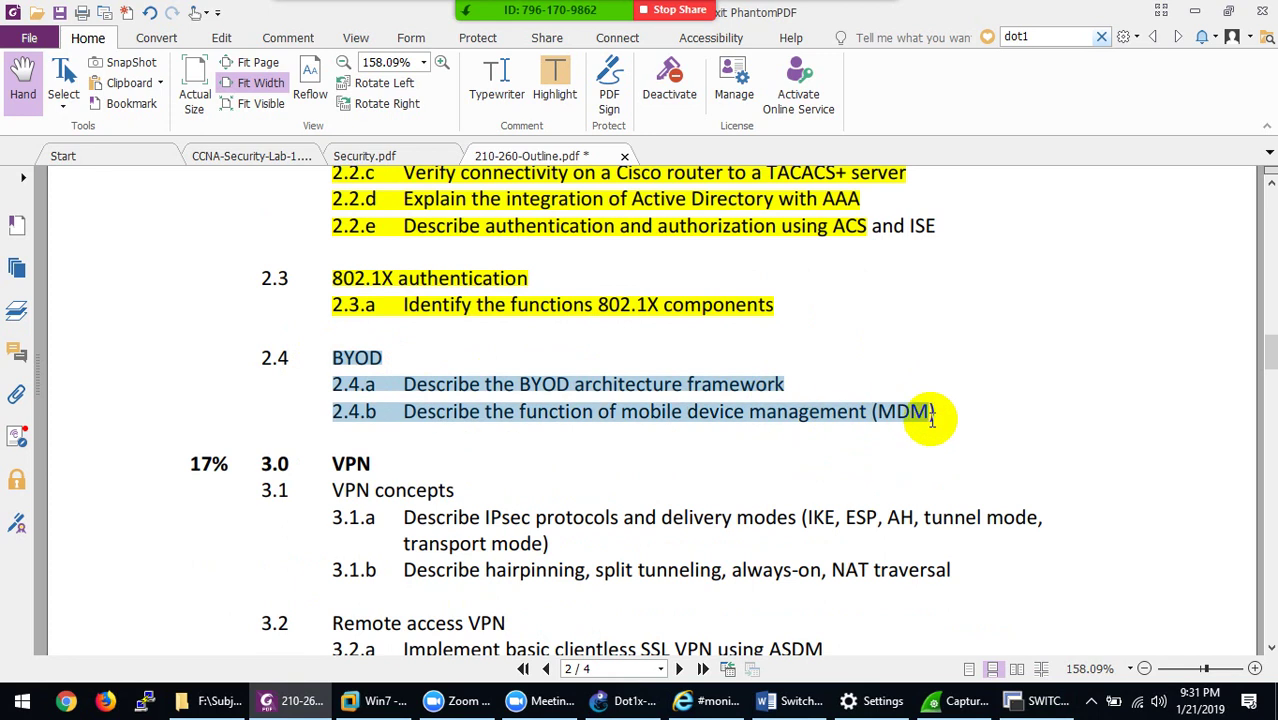
{"action": "left_click", "coordinate": [554, 90]}
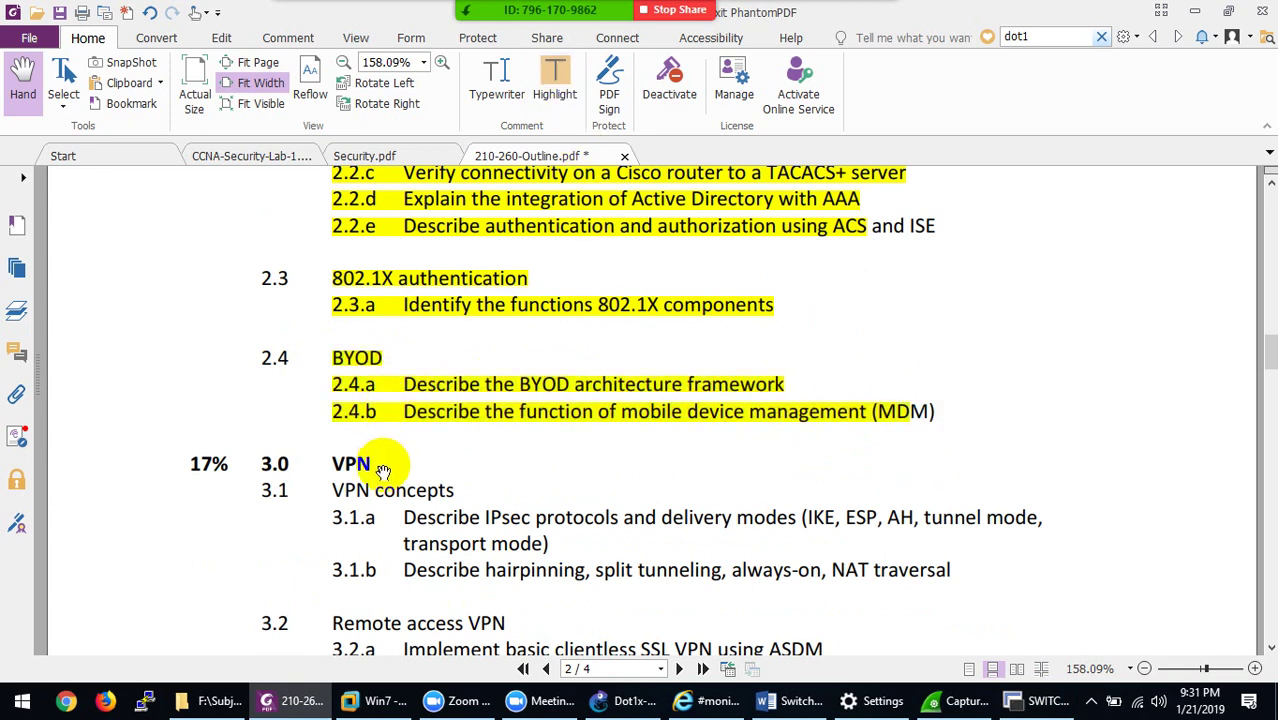
Show the BYOD section on page 43 of Security.pdf
{"action": "left_click", "coordinate": [364, 155]}
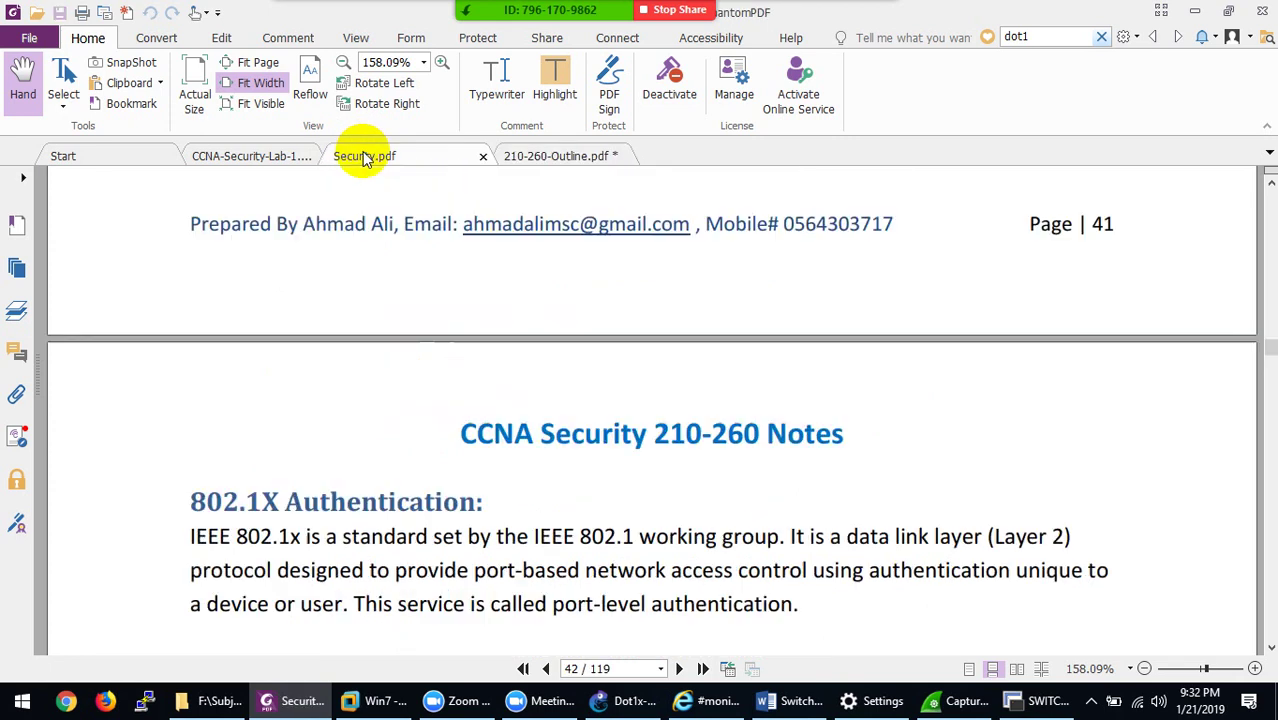
{"action": "scroll", "coordinate": [430, 447], "scroll_direction": "down", "scroll_amount": 1}
{"action": "scroll", "coordinate": [430, 447], "scroll_direction": "down", "scroll_amount": 12}
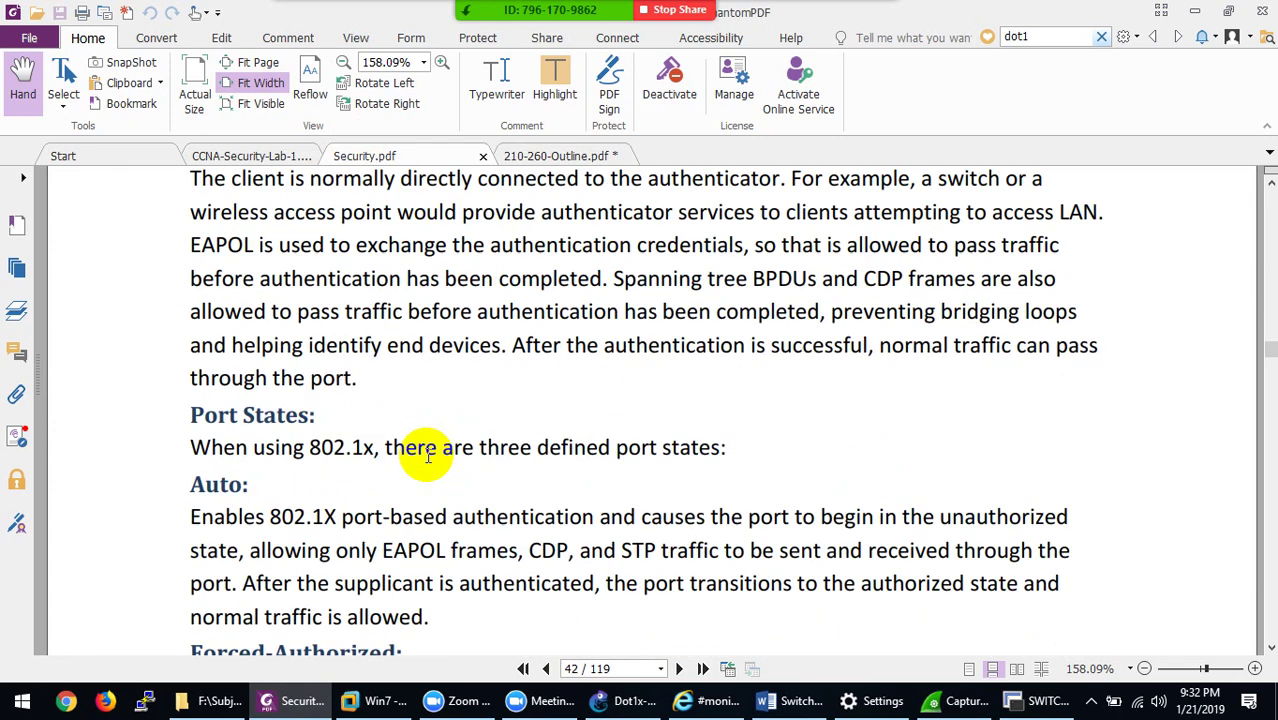
{"action": "scroll", "coordinate": [426, 461], "scroll_direction": "down", "scroll_amount": 5}
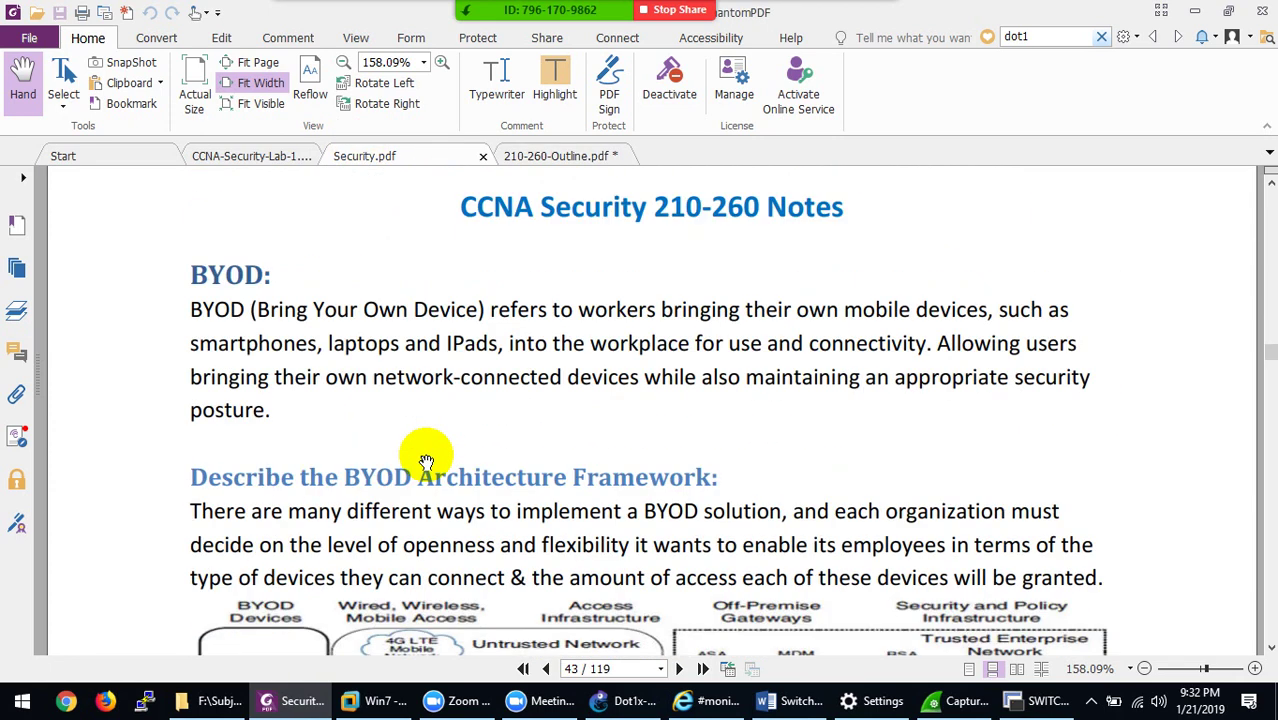
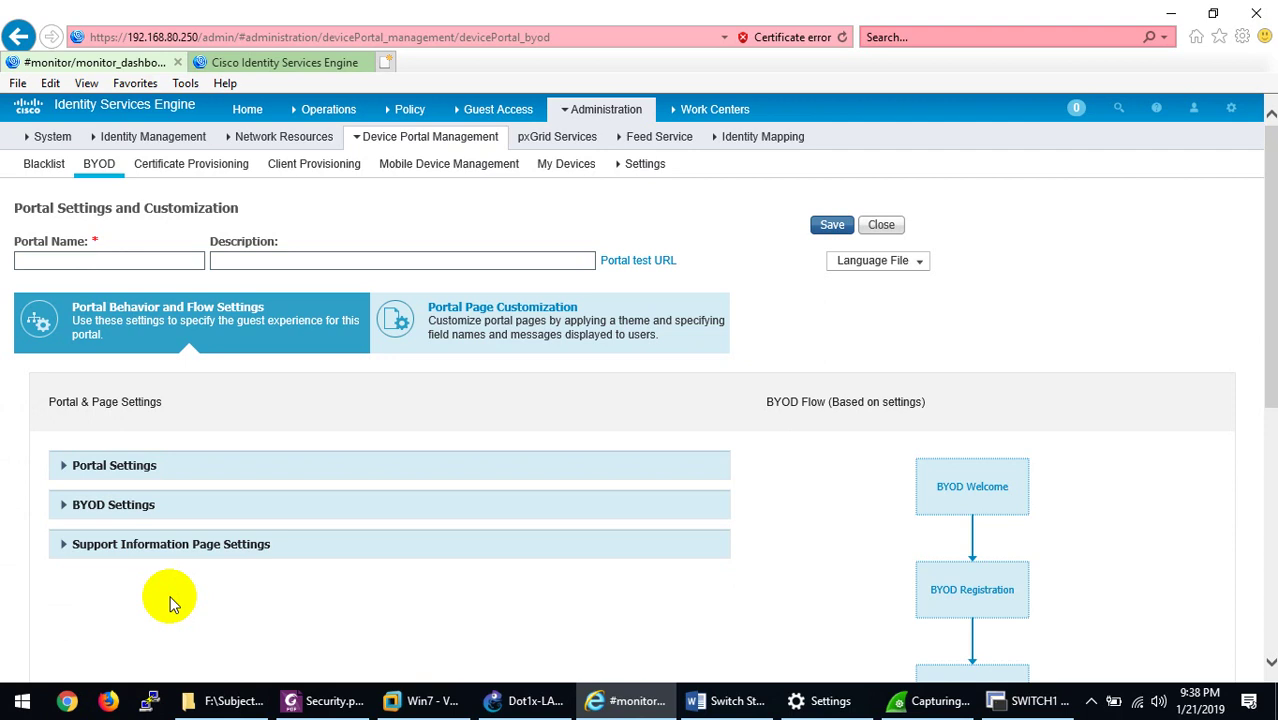
Scroll down the ISE BYOD portal page to view the four-step BYOD flow
{"action": "scroll", "coordinate": [171, 448], "scroll_direction": "down", "scroll_amount": 2}
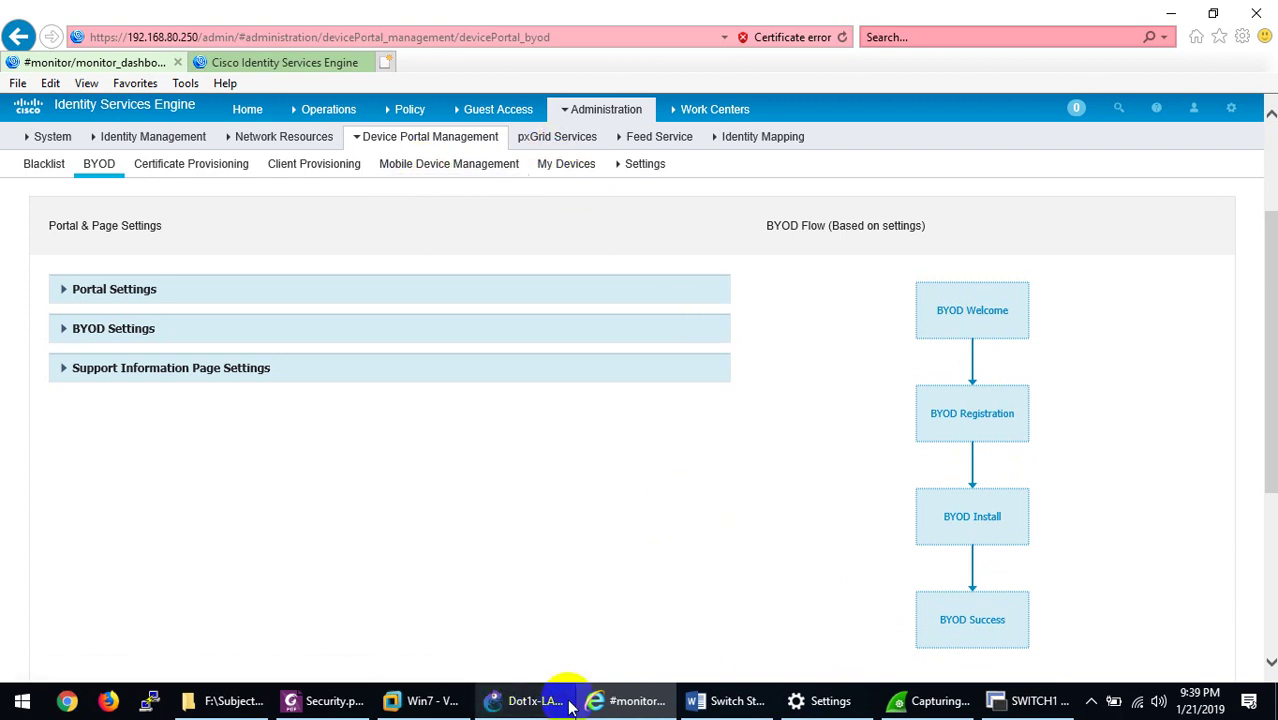
Switch to Security.pdf and scroll down to the MDM function section on page 43
{"action": "left_click", "coordinate": [326, 701]}
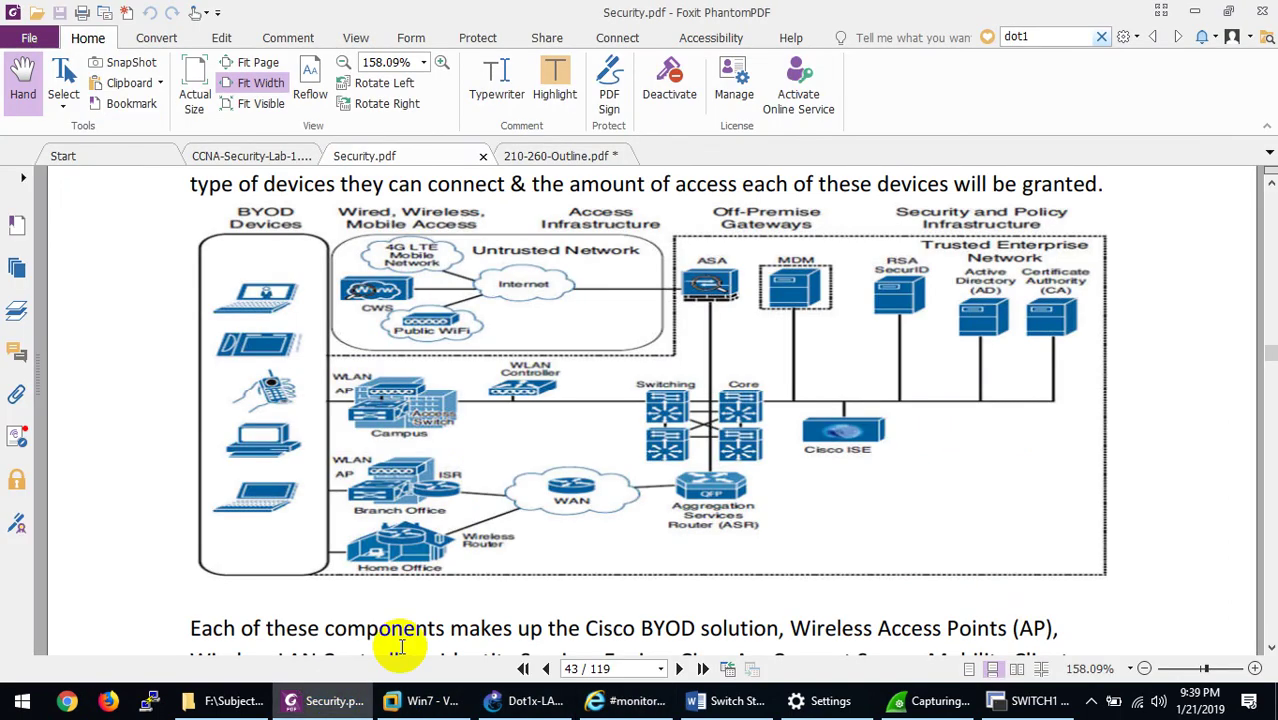
{"action": "scroll", "coordinate": [810, 422], "scroll_direction": "down", "scroll_amount": 6}
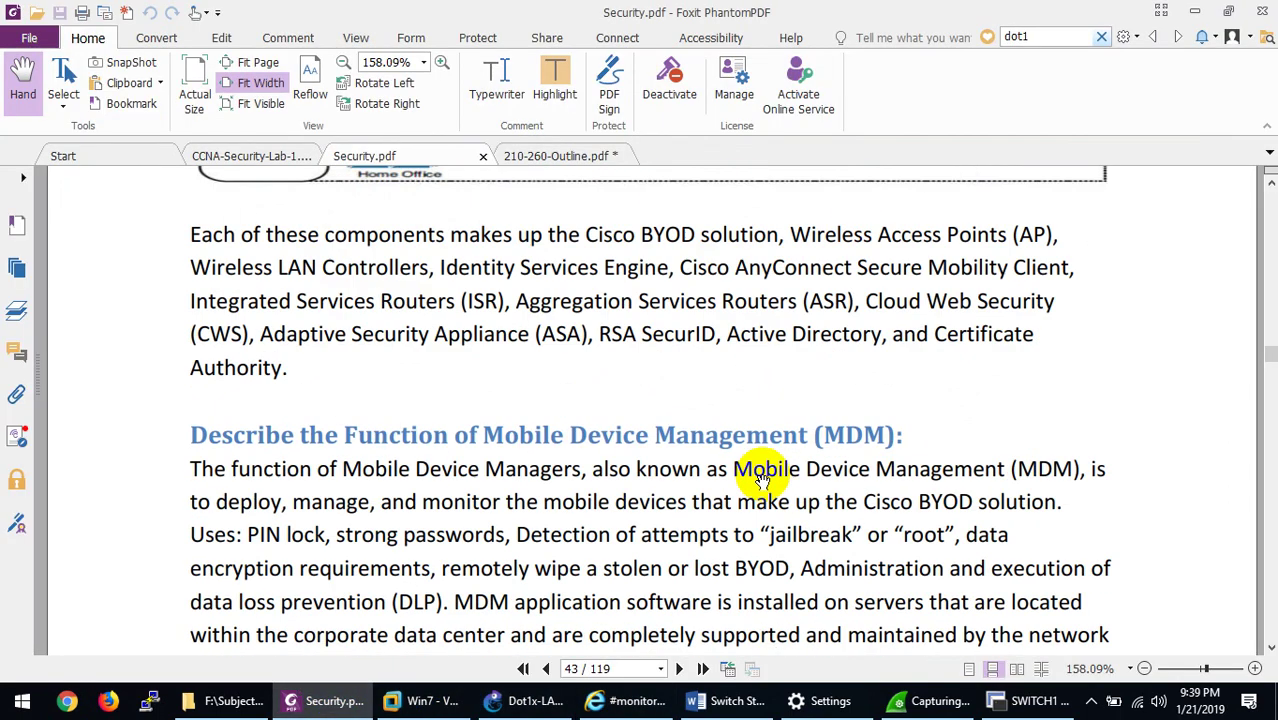
{"action": "scroll", "coordinate": [622, 478], "scroll_direction": "down", "scroll_amount": 1}
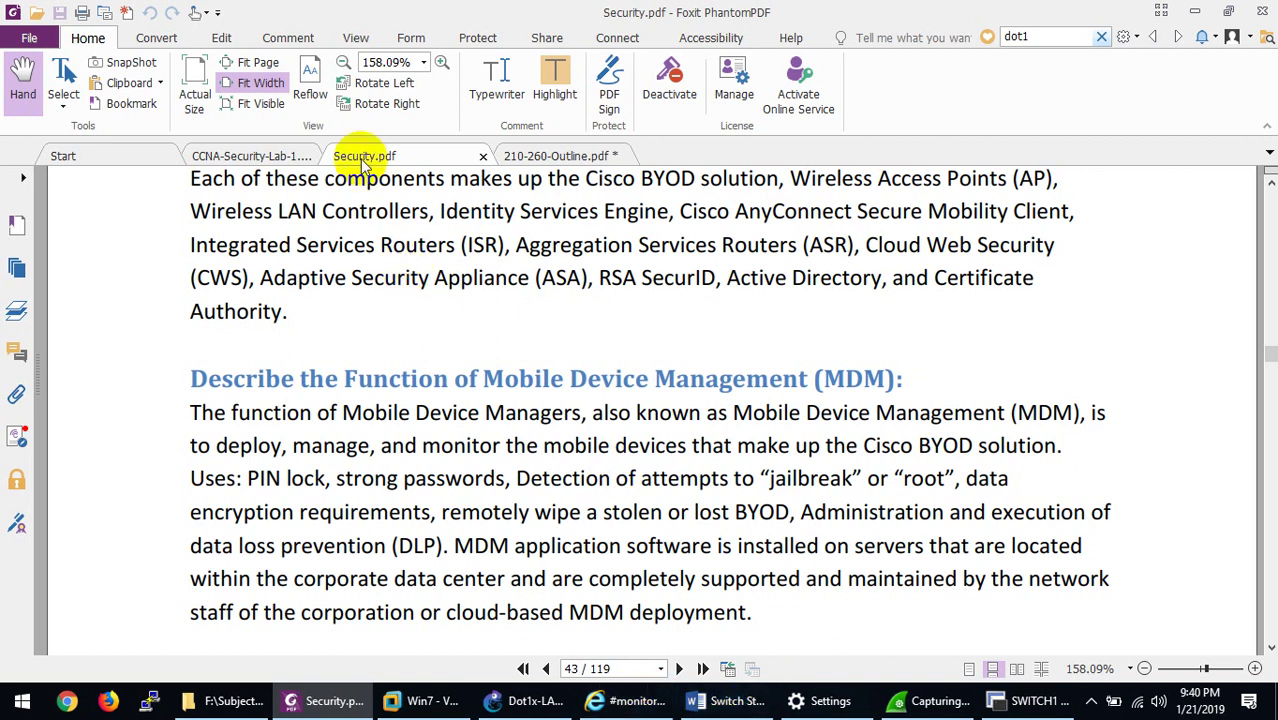
{"action": "left_click", "coordinate": [520, 158]}
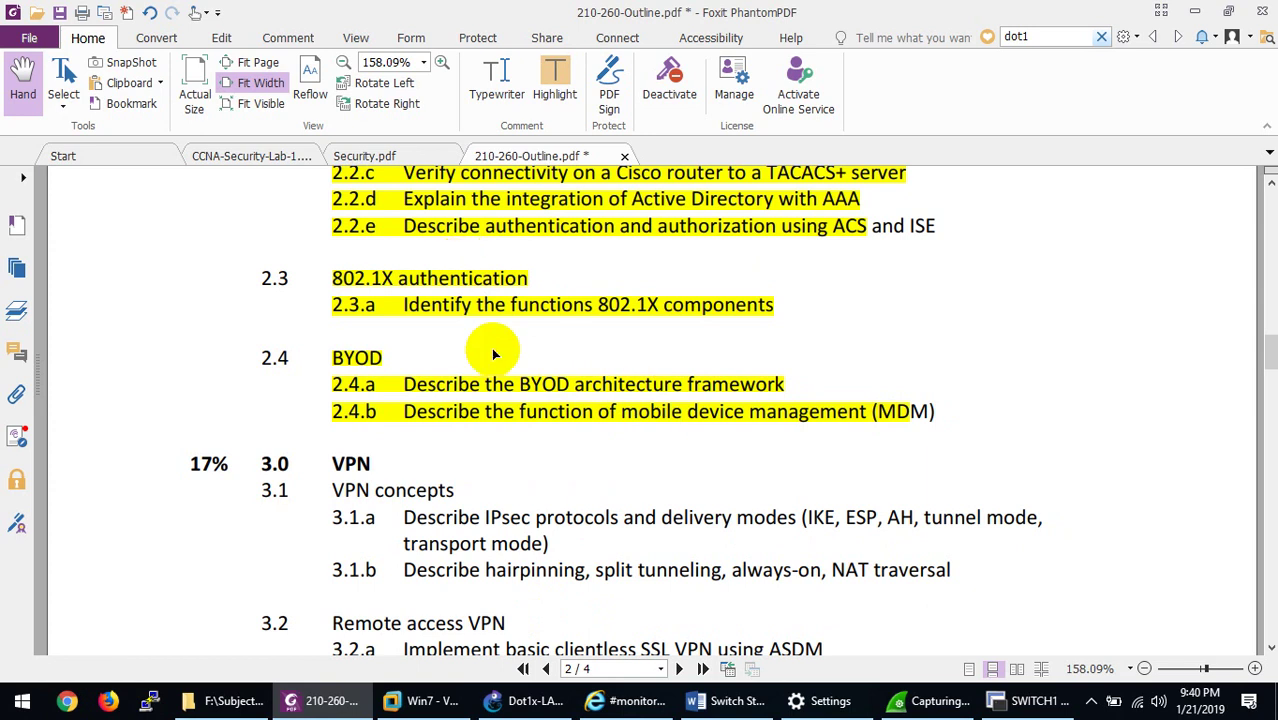
{"action": "left_click", "coordinate": [360, 155]}
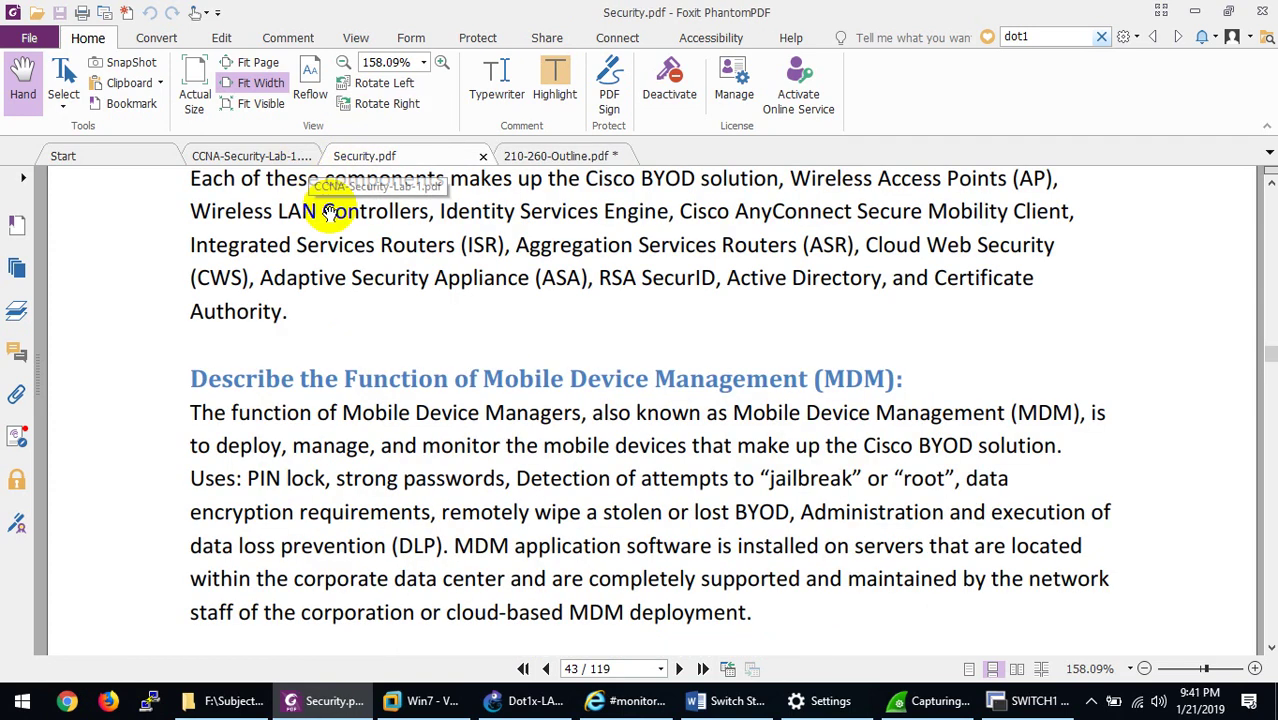
Scroll back to the BYOD architecture diagram, then return to the ISE BYOD portal page
{"action": "scroll", "coordinate": [380, 297], "scroll_direction": "down", "scroll_amount": 1}
{"action": "scroll", "coordinate": [371, 343], "scroll_direction": "up", "scroll_amount": 10}
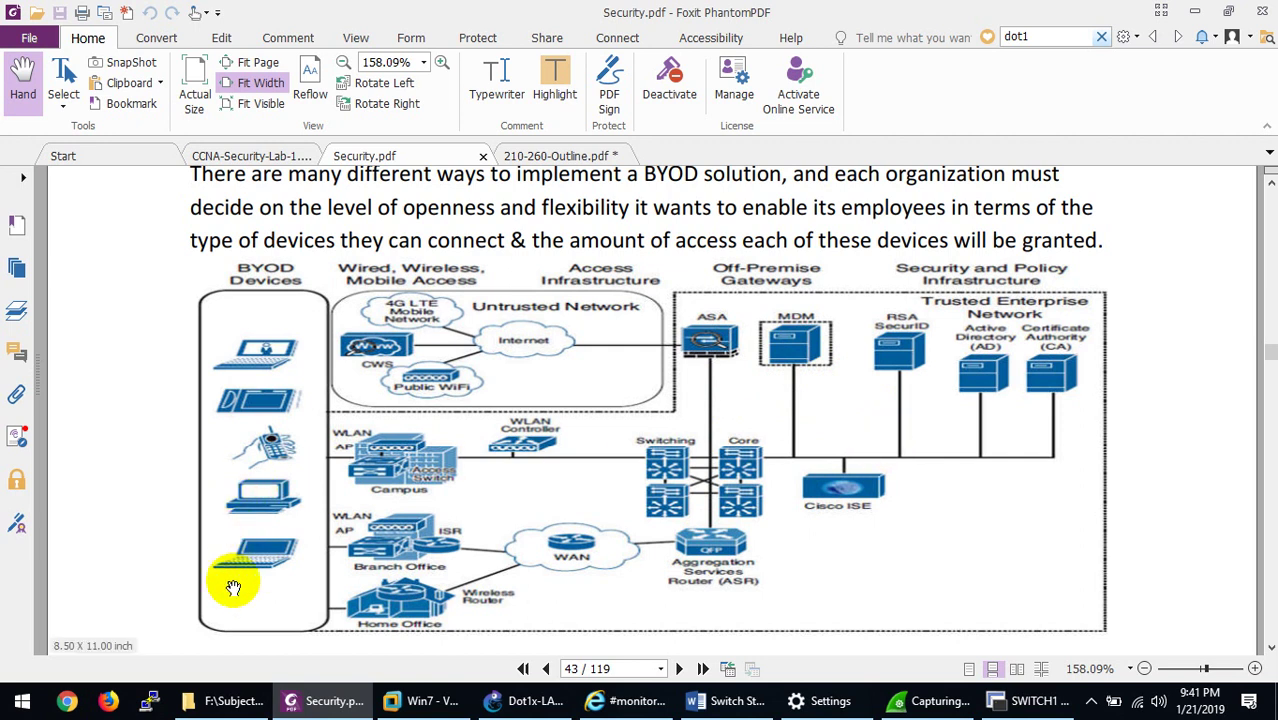
{"action": "left_click", "coordinate": [632, 636]}
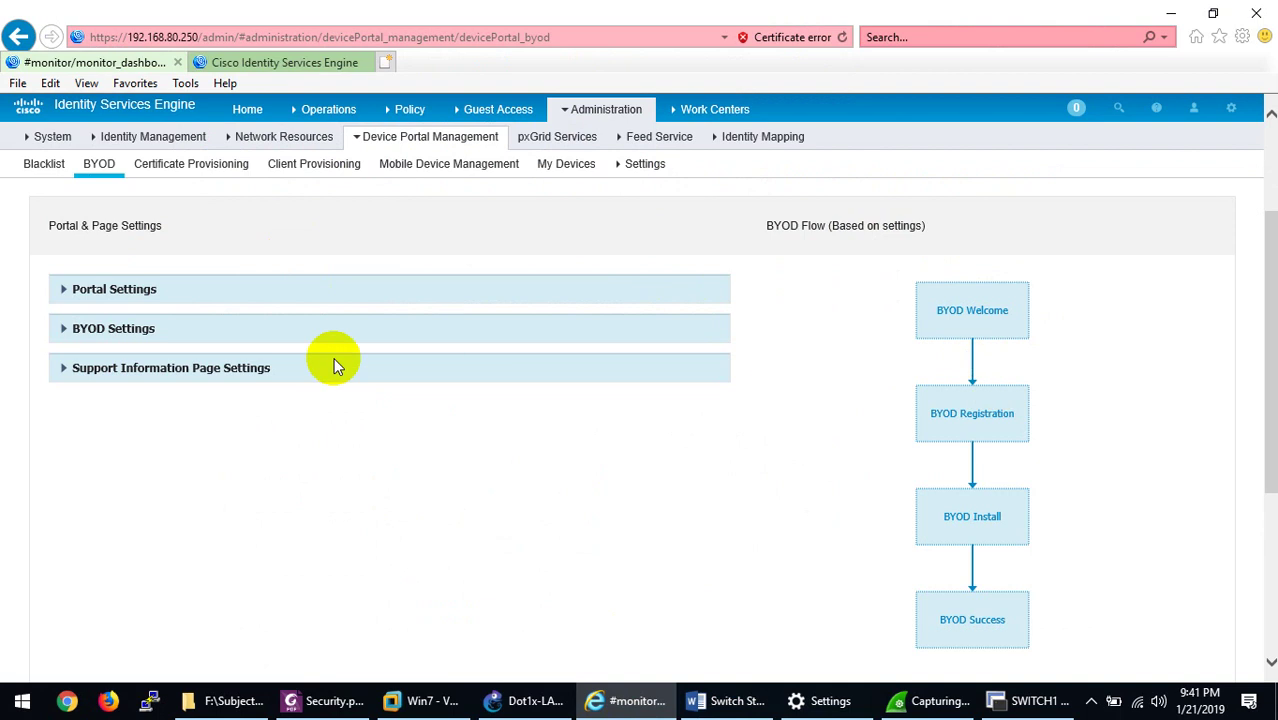
Show the MDM Portals list with the default MDM Portal via the Mobile Device Management tab
{"action": "left_click", "coordinate": [416, 172]}
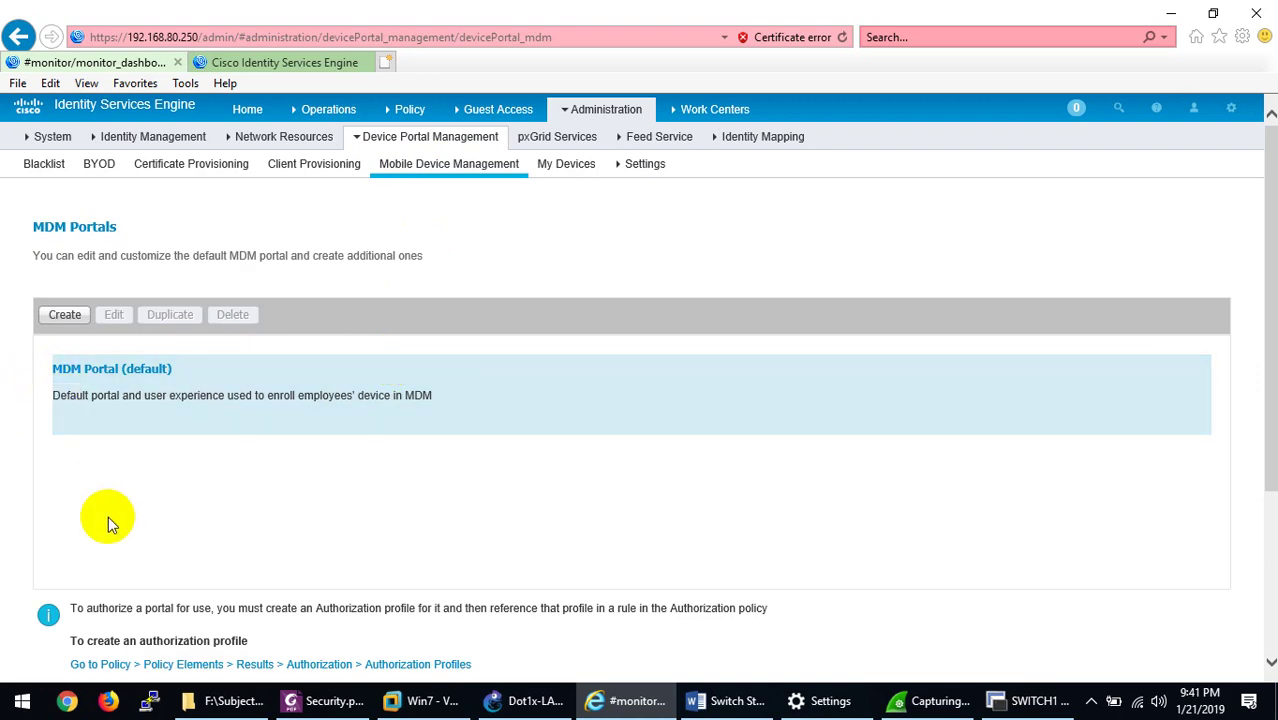
Return to Security.pdf and scroll to the Cisco BYOD components list below the diagram
{"action": "left_click", "coordinate": [640, 702]}
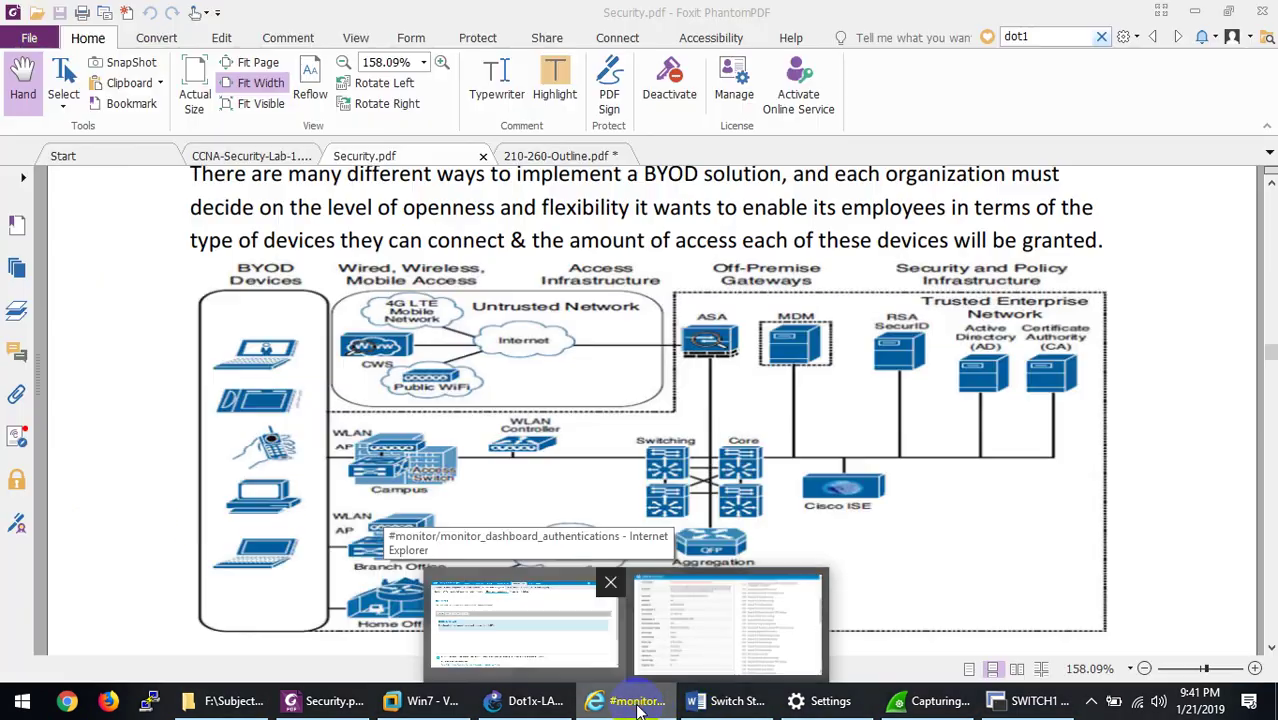
{"action": "scroll", "coordinate": [539, 485], "scroll_direction": "up", "scroll_amount": 5}
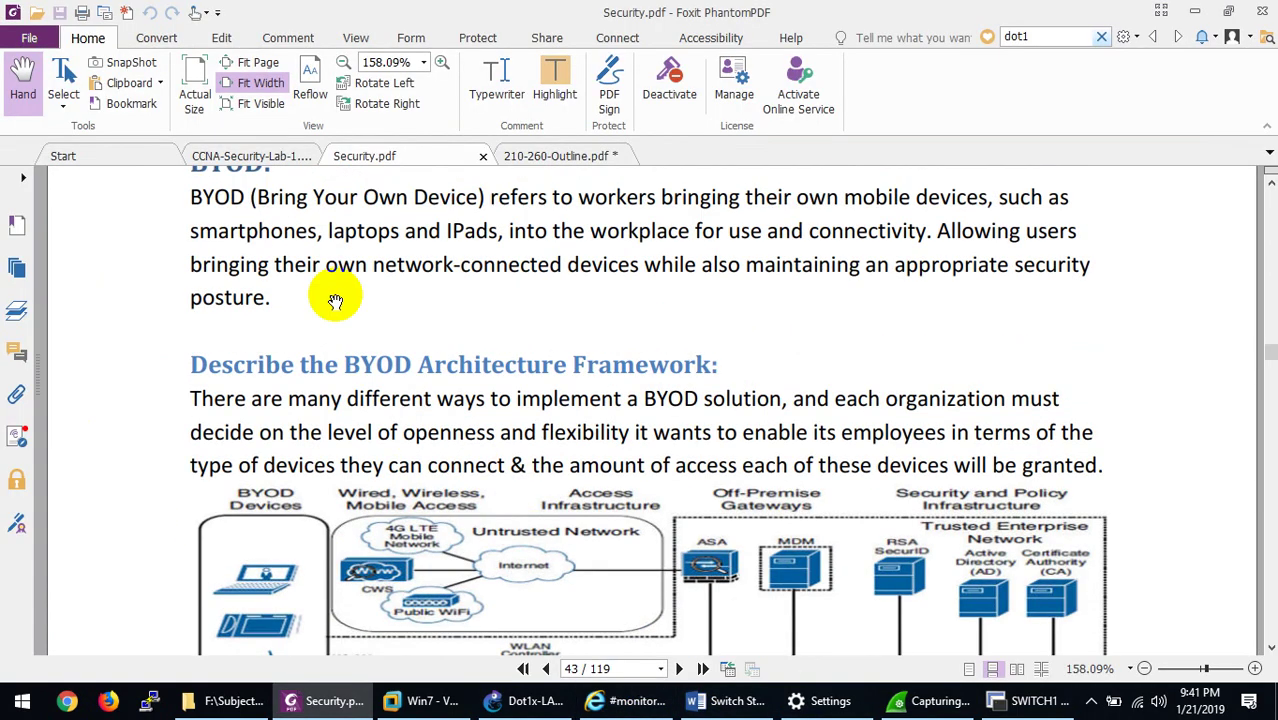
{"action": "scroll", "coordinate": [248, 390], "scroll_direction": "down", "scroll_amount": 2}
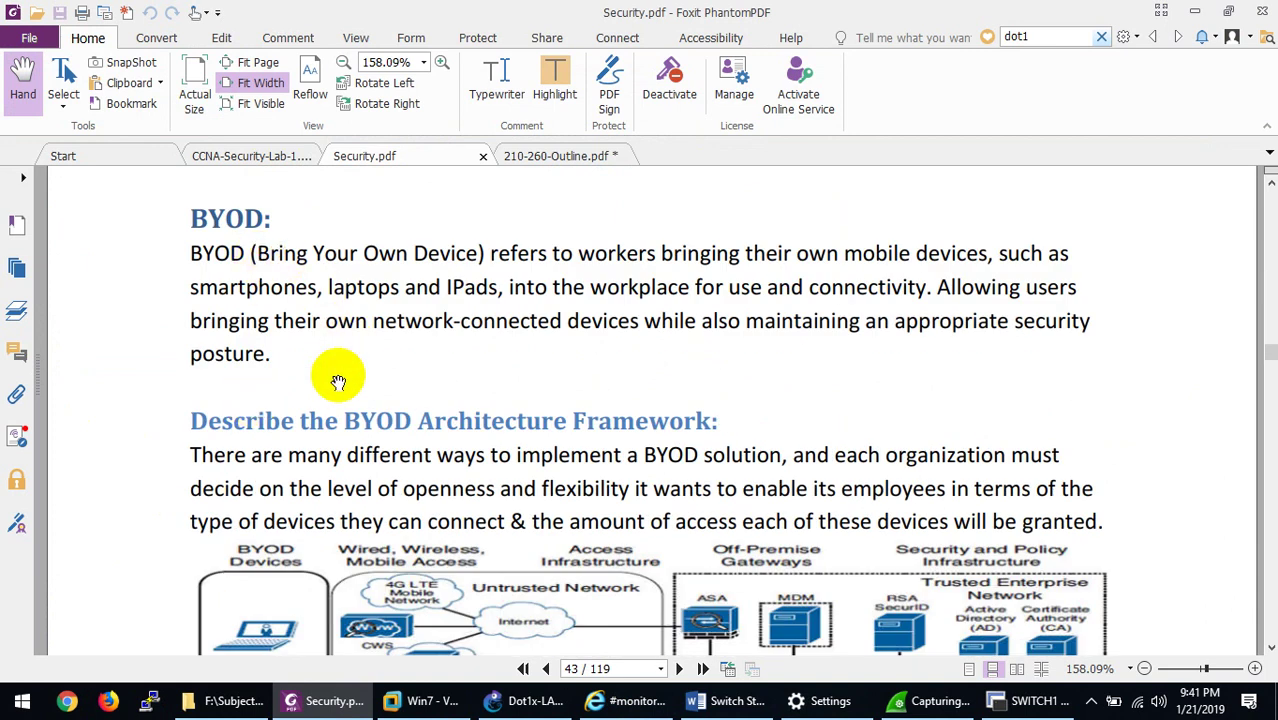
{"action": "scroll", "coordinate": [338, 383], "scroll_direction": "down", "scroll_amount": 1}
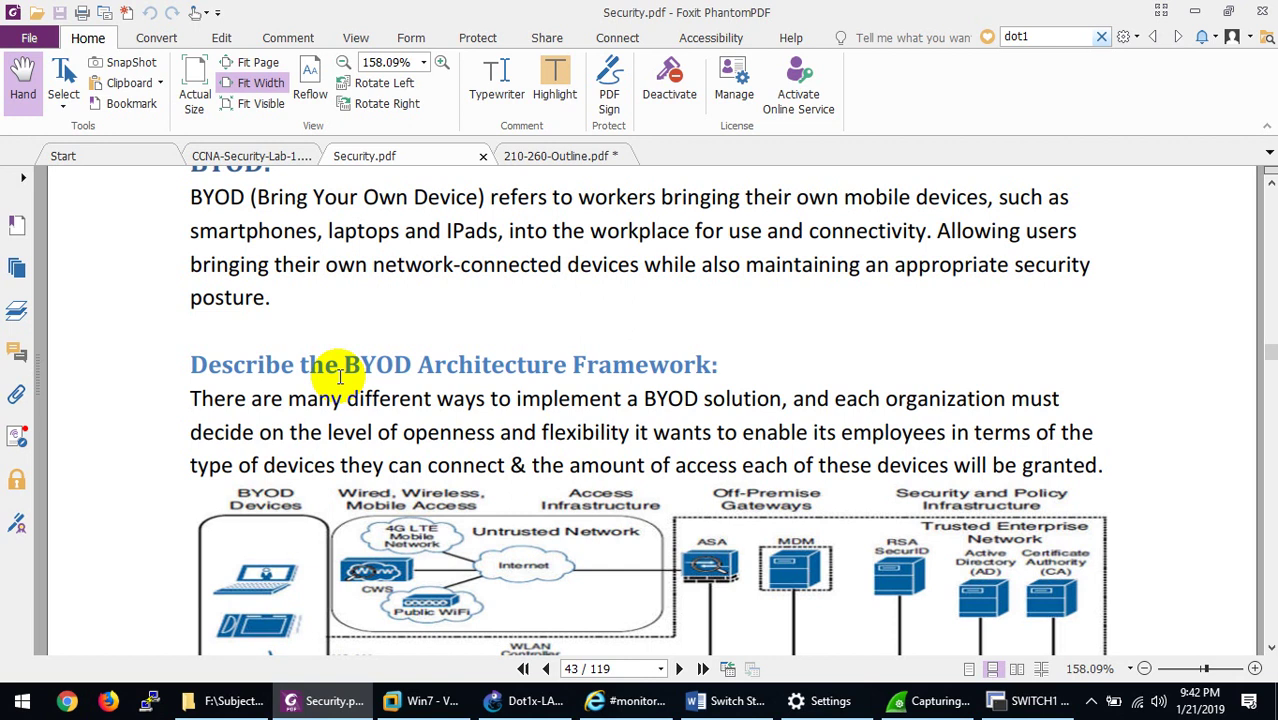
{"action": "scroll", "coordinate": [340, 378], "scroll_direction": "down", "scroll_amount": 6}
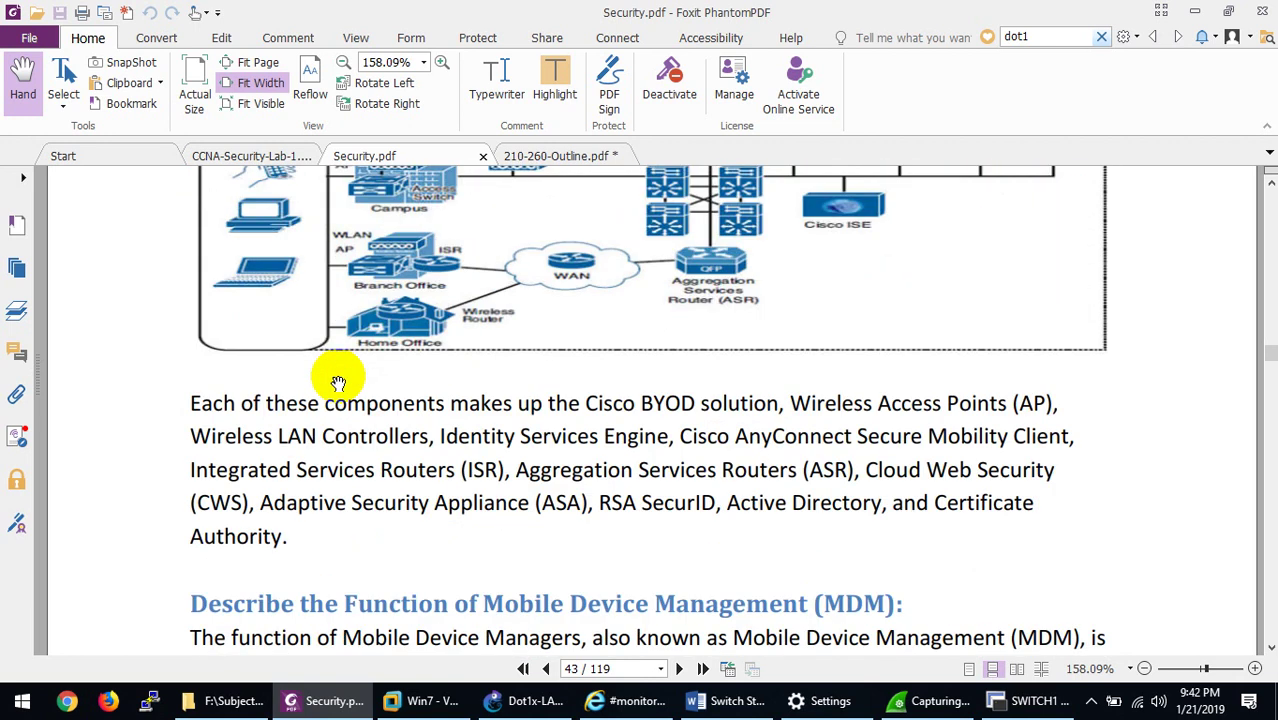
{"action": "scroll", "coordinate": [375, 410], "scroll_direction": "up", "scroll_amount": 2}
{"action": "scroll", "coordinate": [385, 395], "scroll_direction": "down", "scroll_amount": 2}
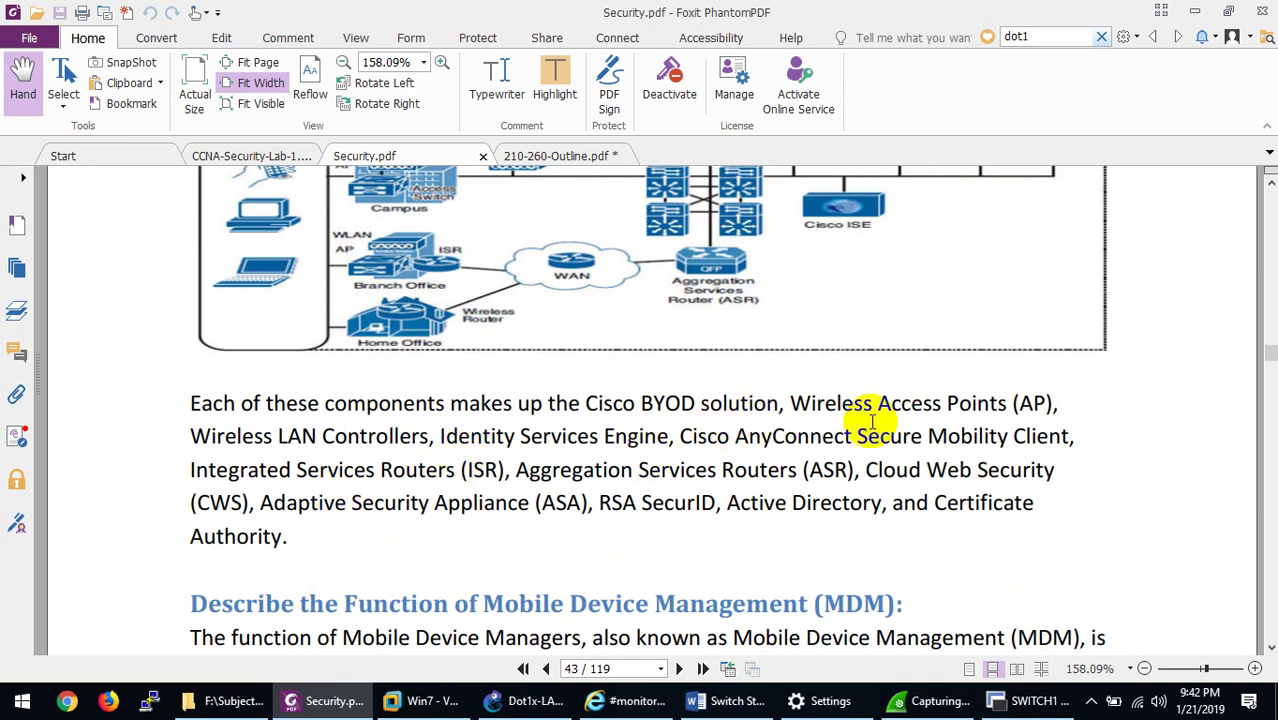
Highlight Wireless Access Points, Identity Services Engine and Secure Mobility Client in the components paragraph
{"action": "left_click_drag", "start_coordinate": [792, 403], "coordinate": [1062, 410]}
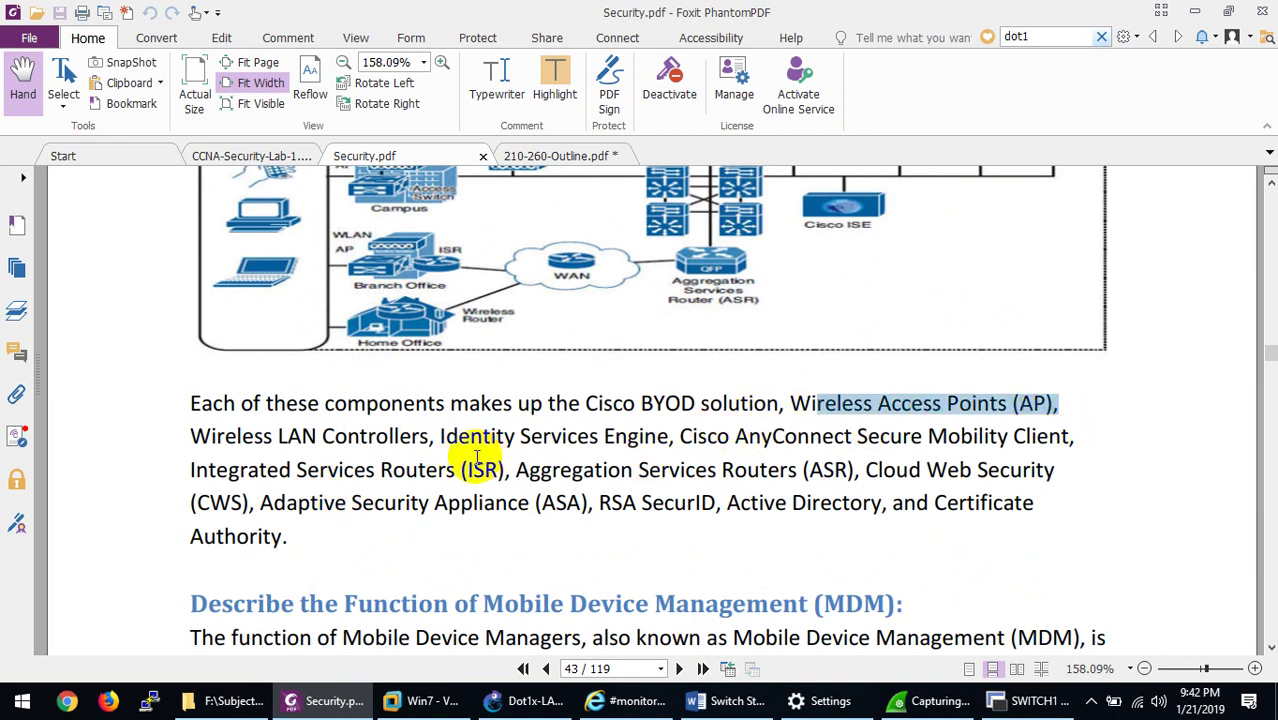
{"action": "left_click_drag", "start_coordinate": [490, 437], "coordinate": [667, 442]}
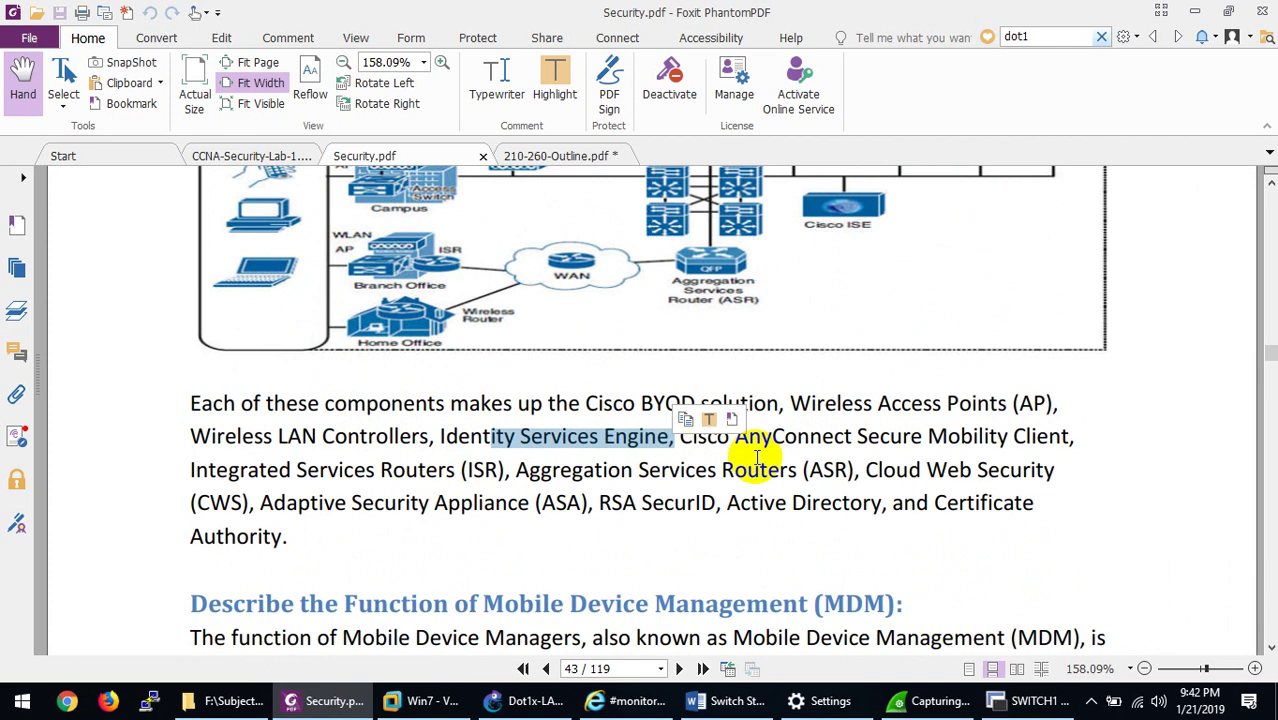
{"action": "left_click_drag", "start_coordinate": [843, 436], "coordinate": [1093, 442]}
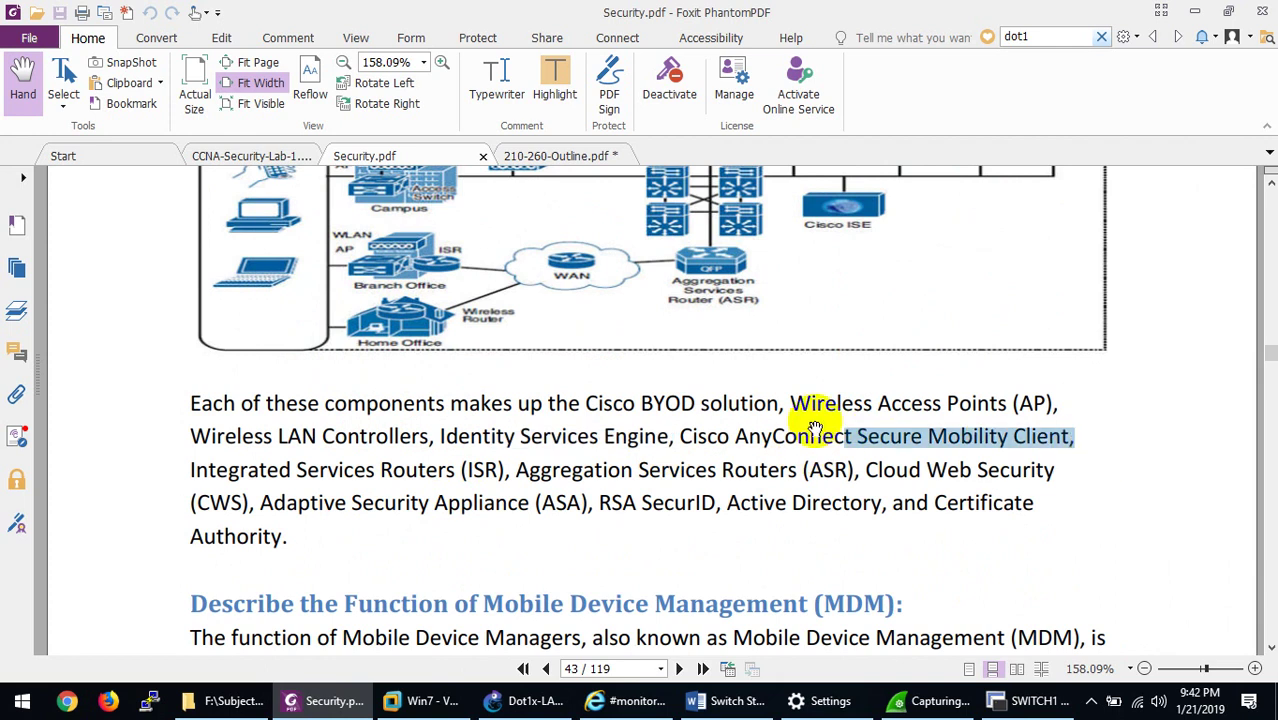